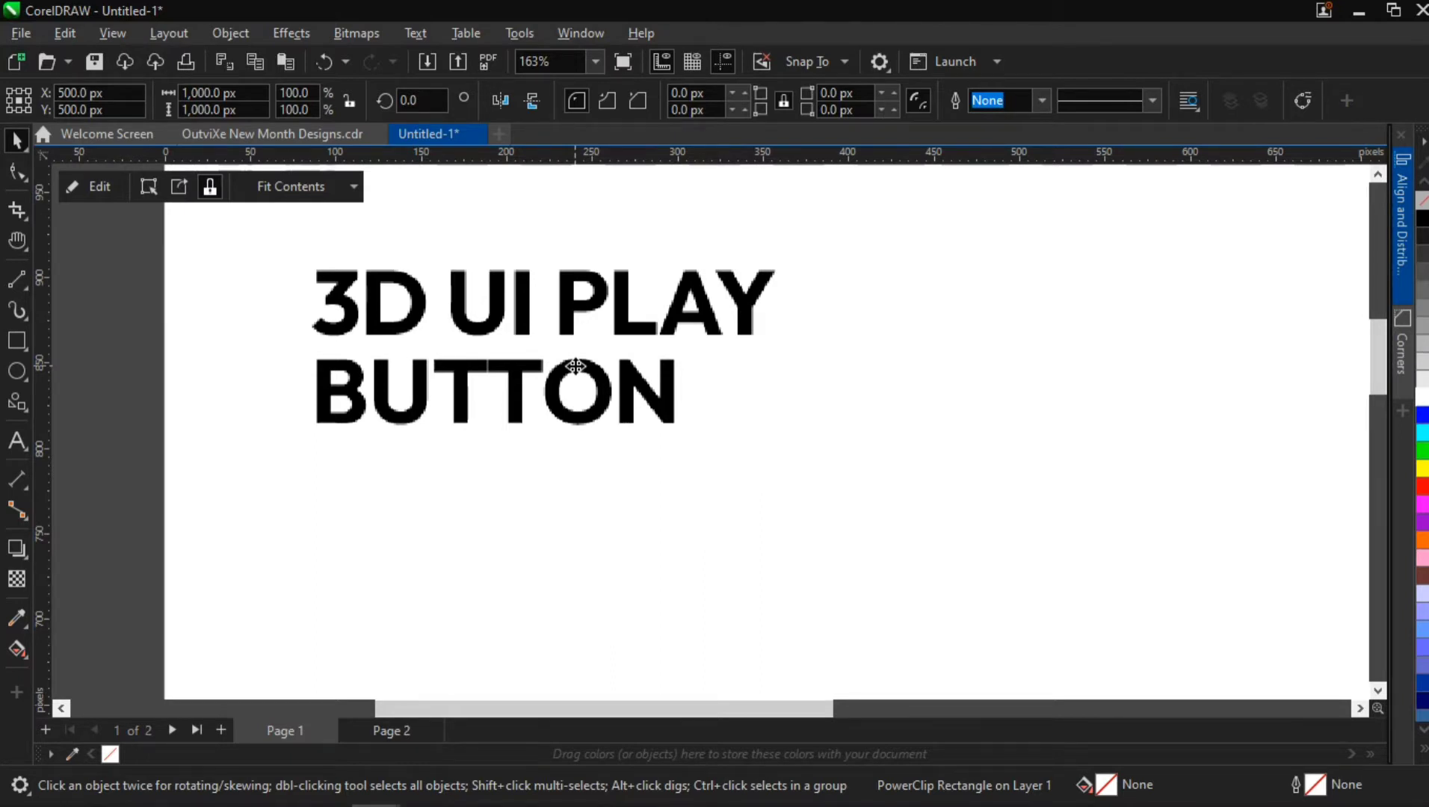
Open the contents of the page's PowerClip rectangle for editing, with the colour swatches beside the page in view.
scroll(575, 366, down, 3)
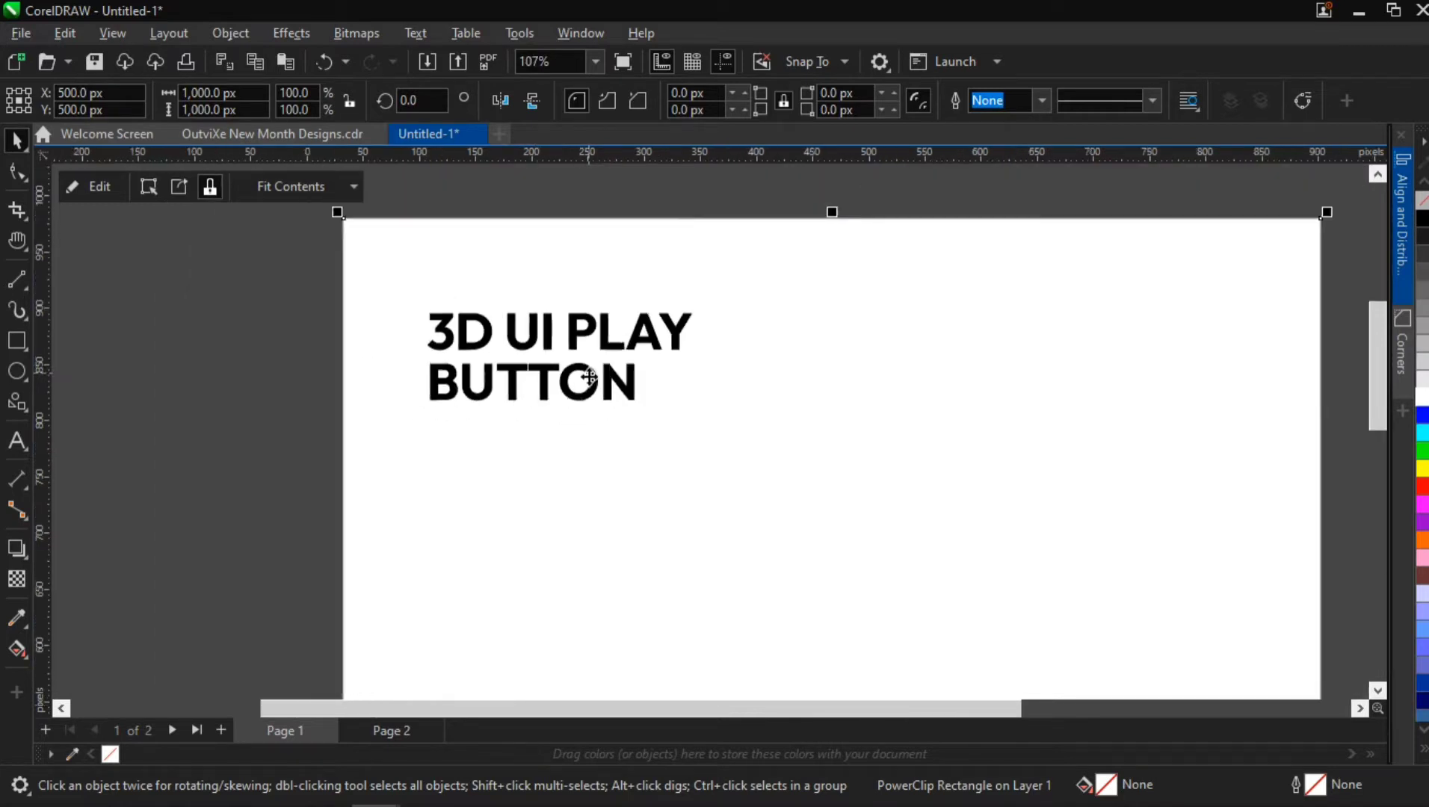
key(h)
drag(692, 425, 597, 326)
scroll(601, 387, down, 1)
scroll(621, 371, down, 1)
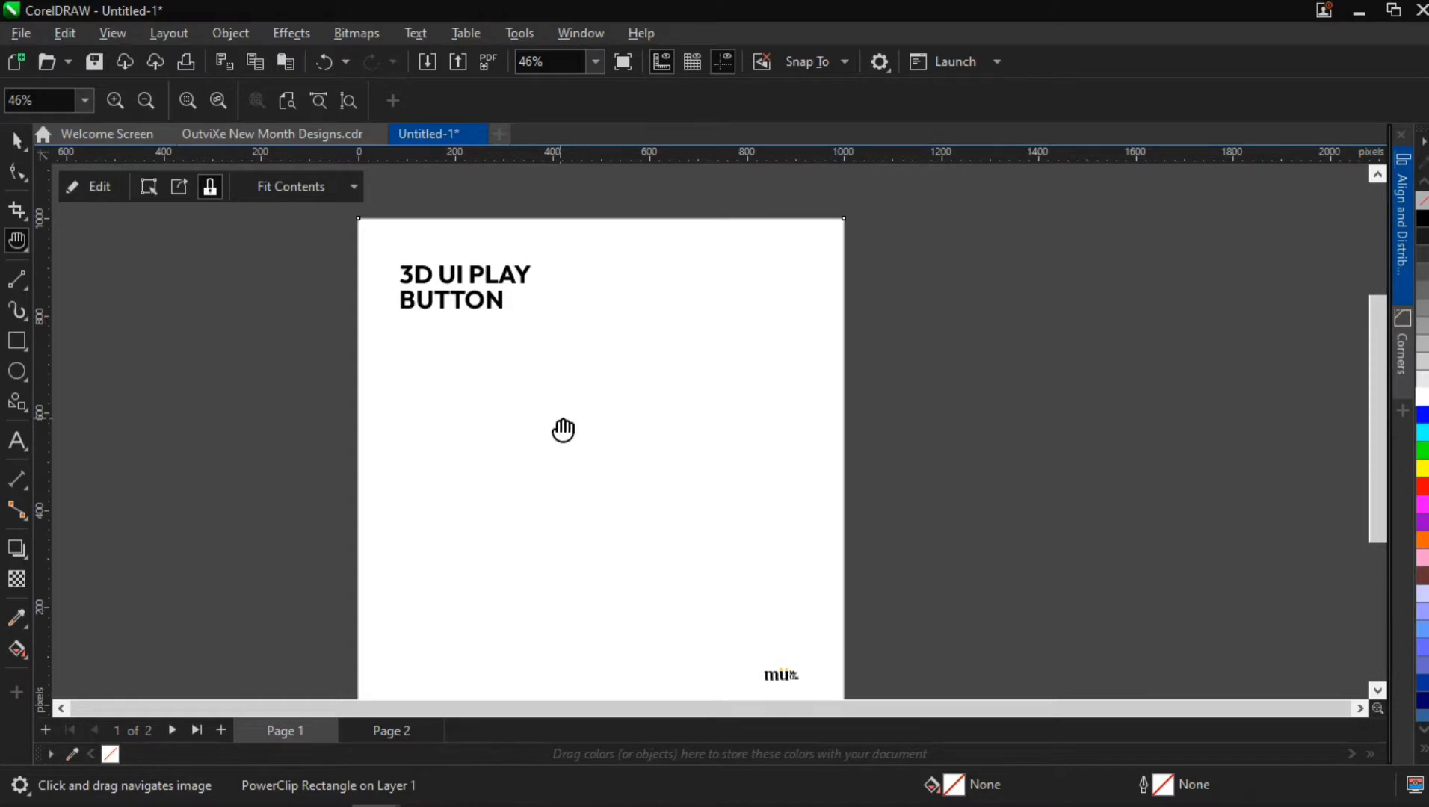
drag(562, 428, 612, 383)
key(space)
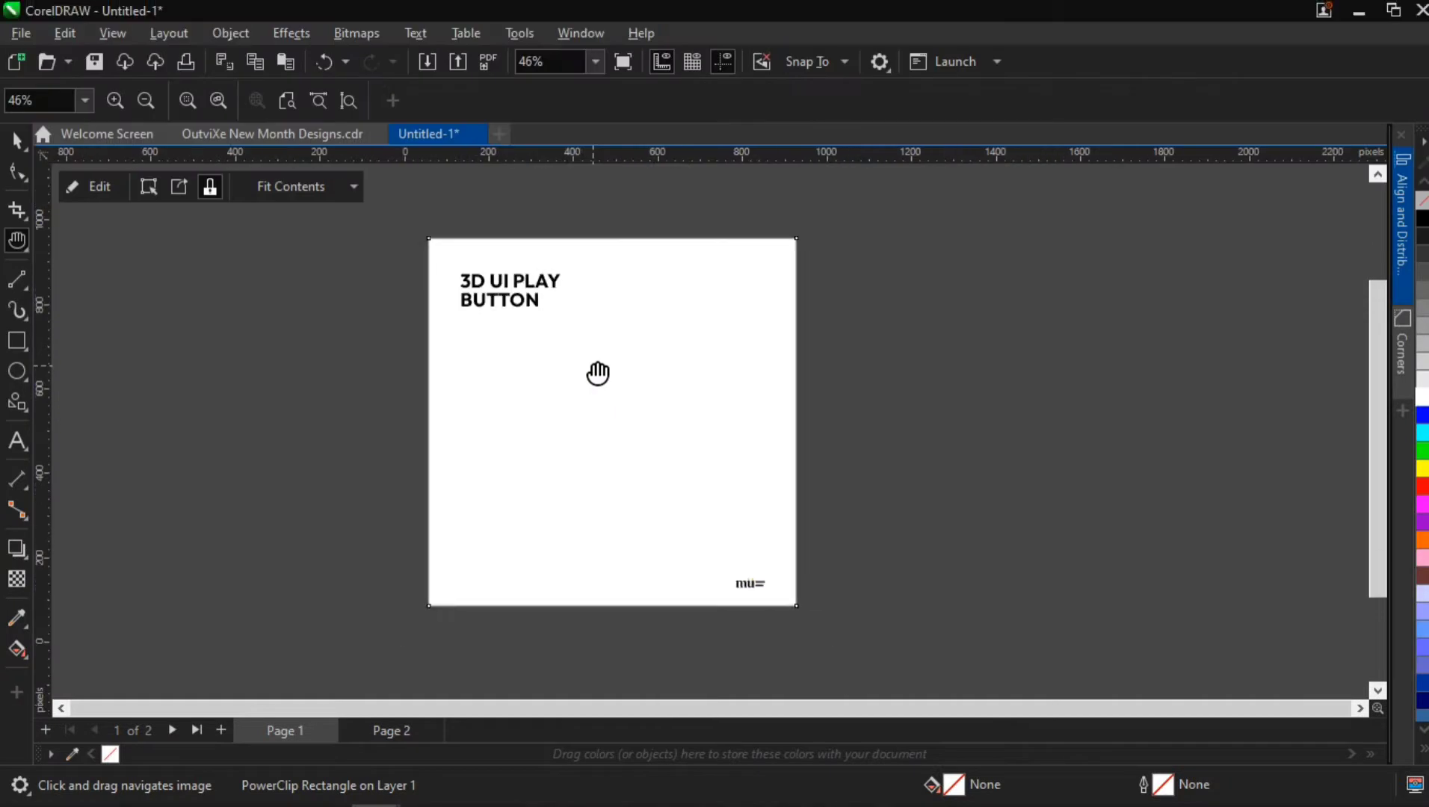
key(space)
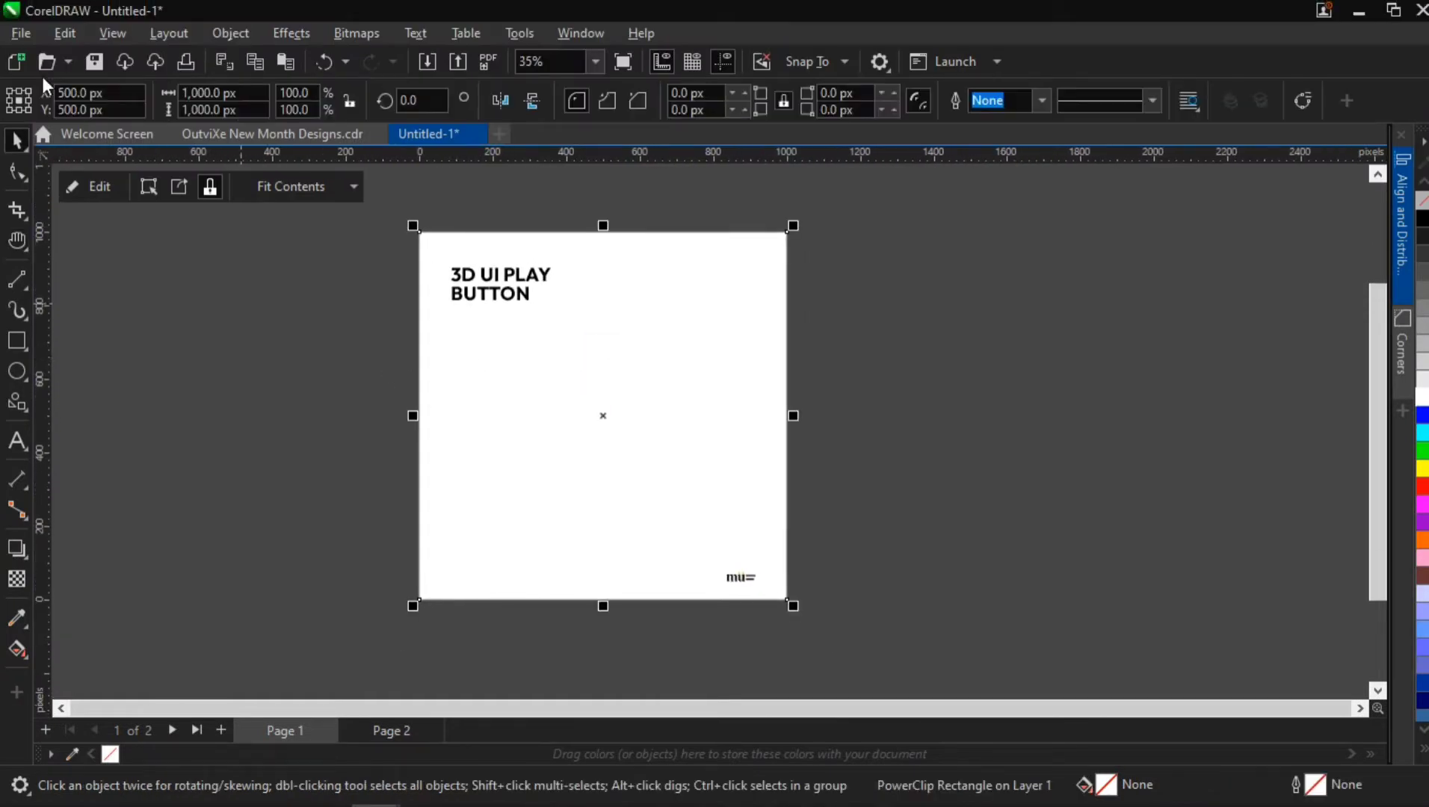
click(507, 341)
click(265, 254)
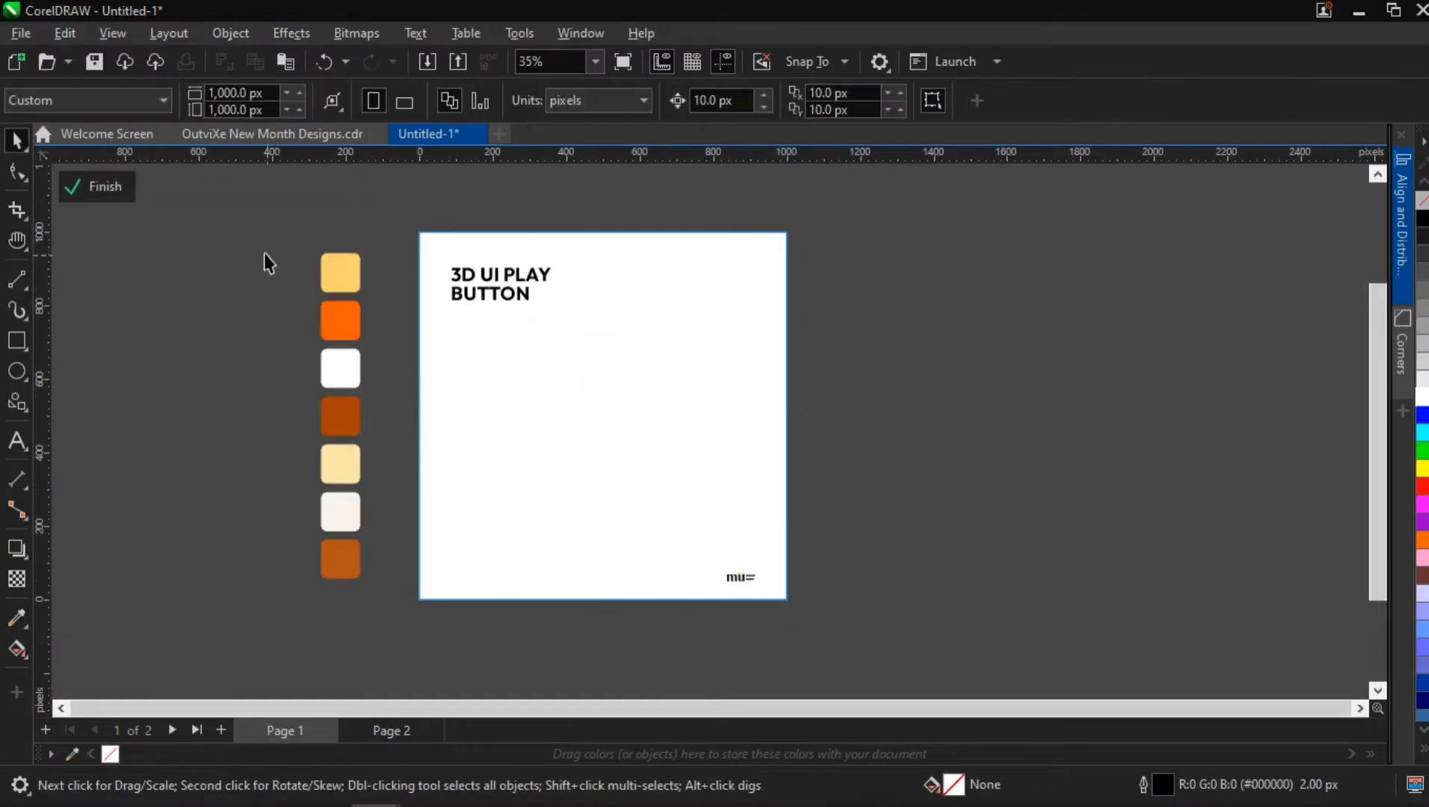
scroll(306, 373, up, 4)
scroll(332, 276, down, 2)
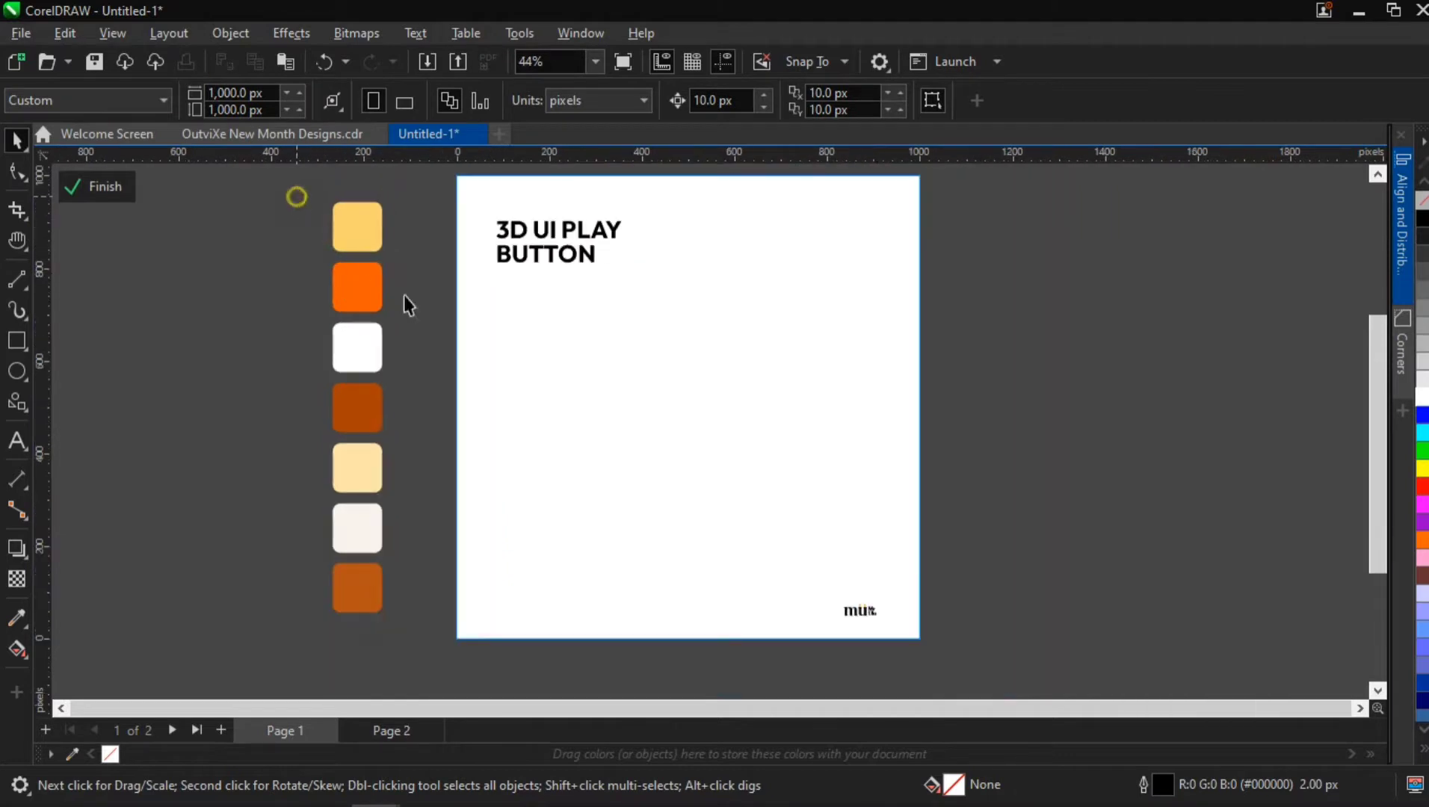
drag(297, 197, 443, 632)
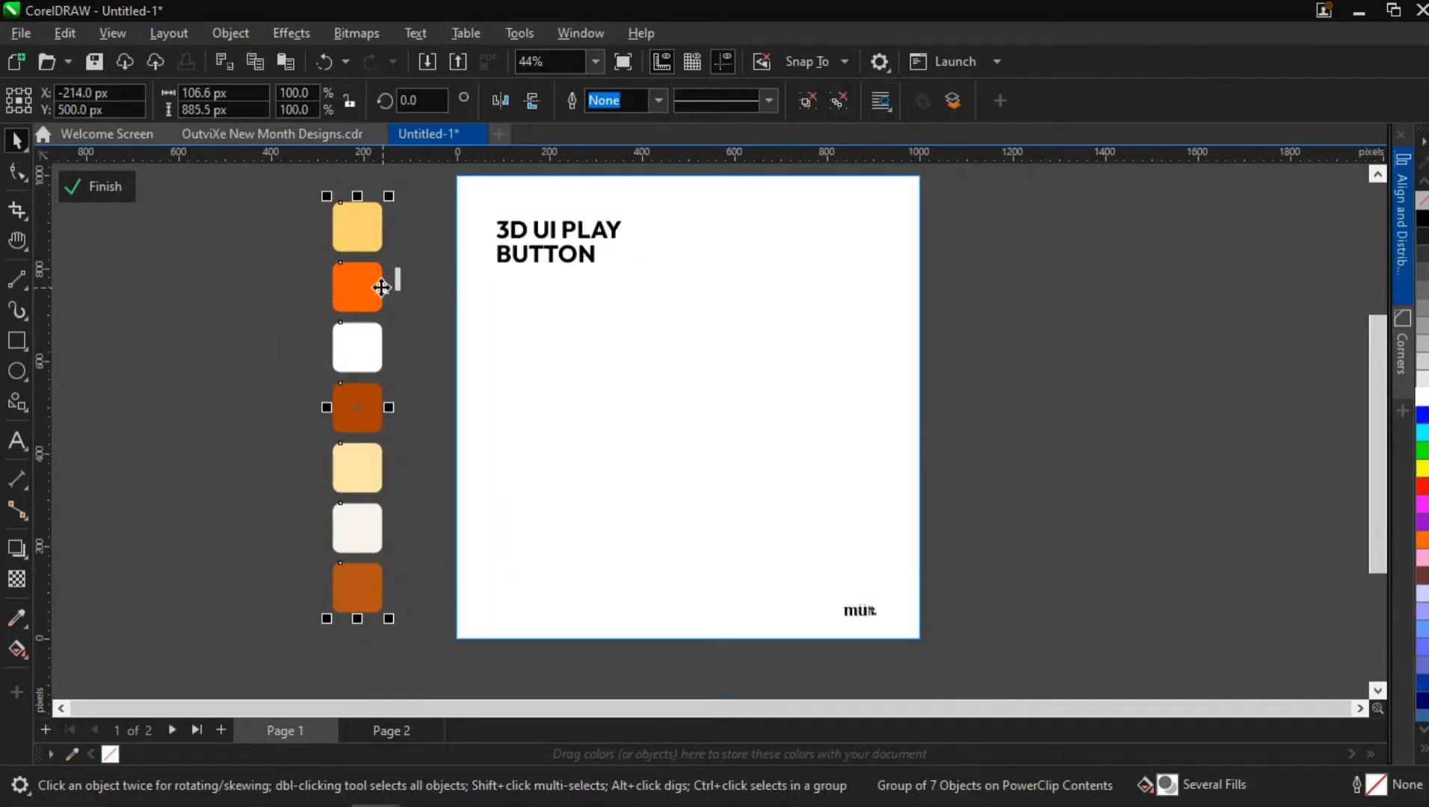
click(222, 387)
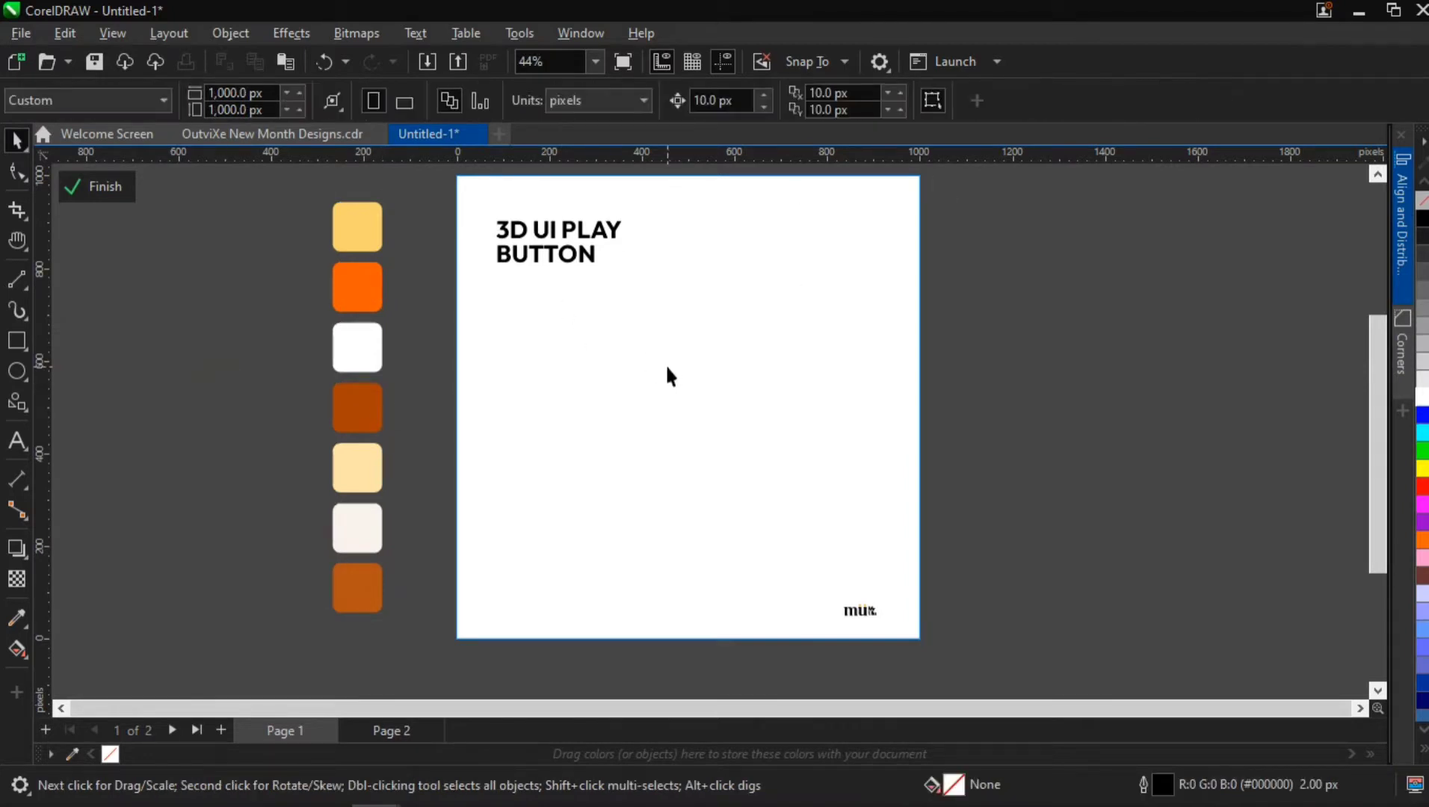
Draw a circle about 449 px in diameter below the title and centre it on the page.
key(h)
drag(666, 363, 626, 356)
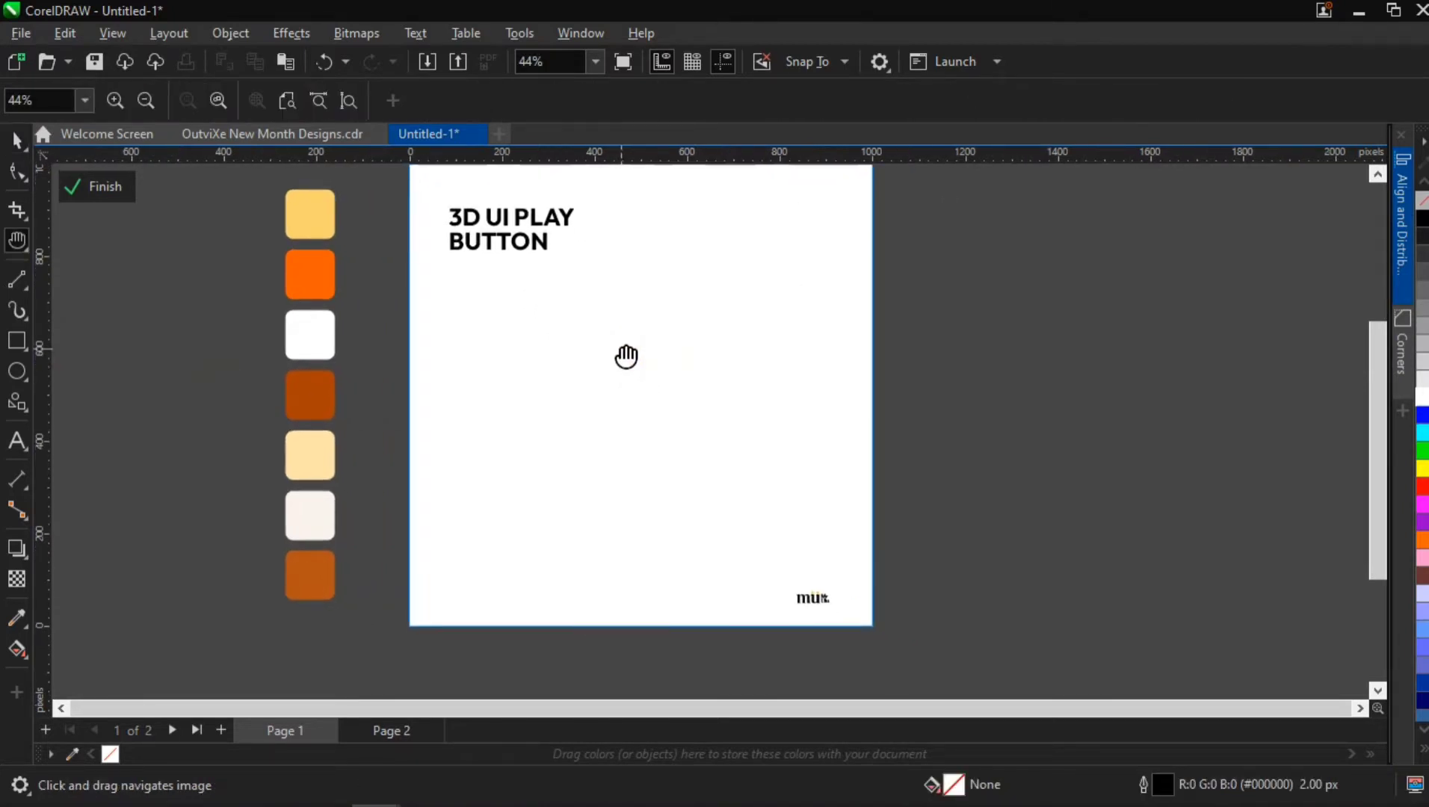
key(space)
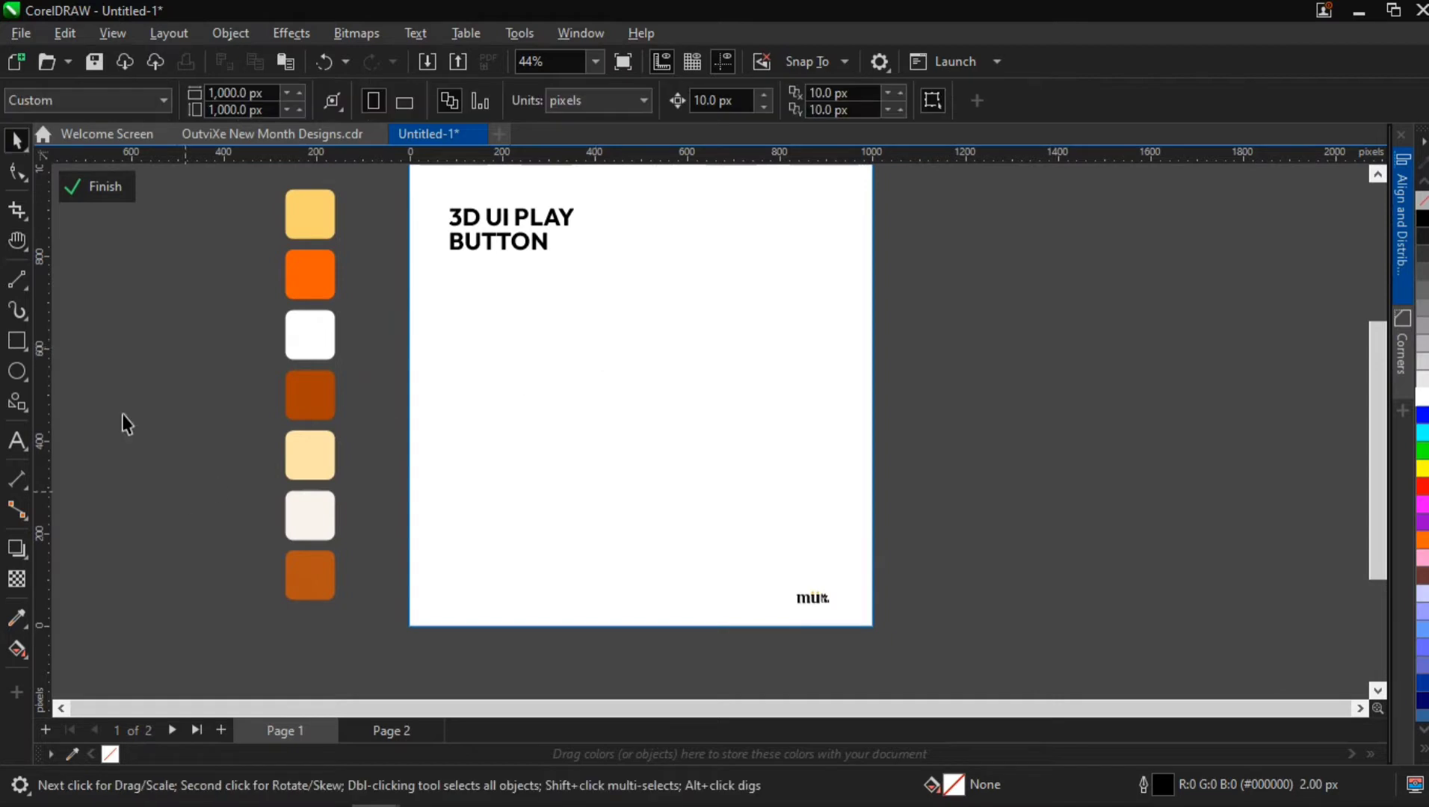
click(18, 372)
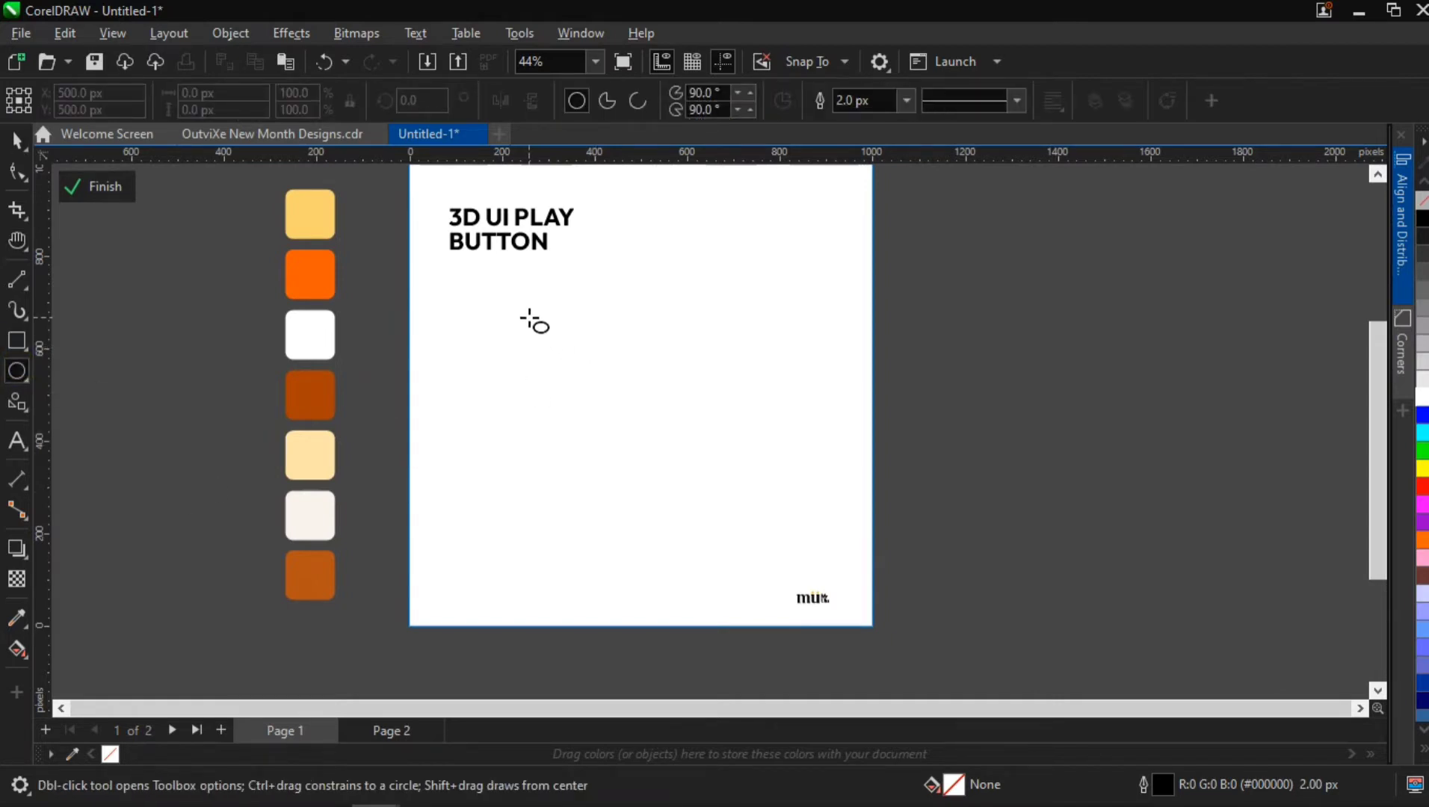
drag(529, 317, 740, 521)
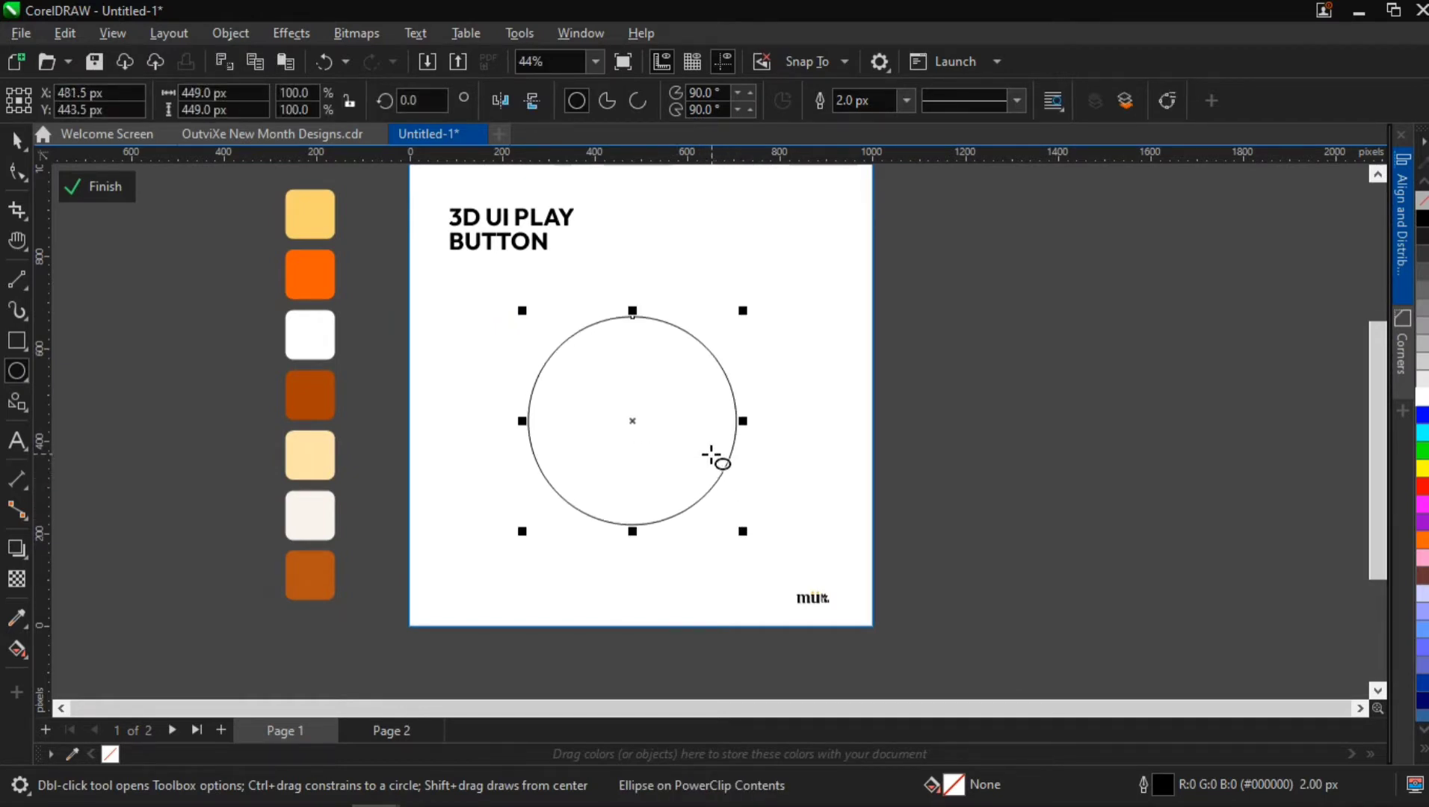
key(p)
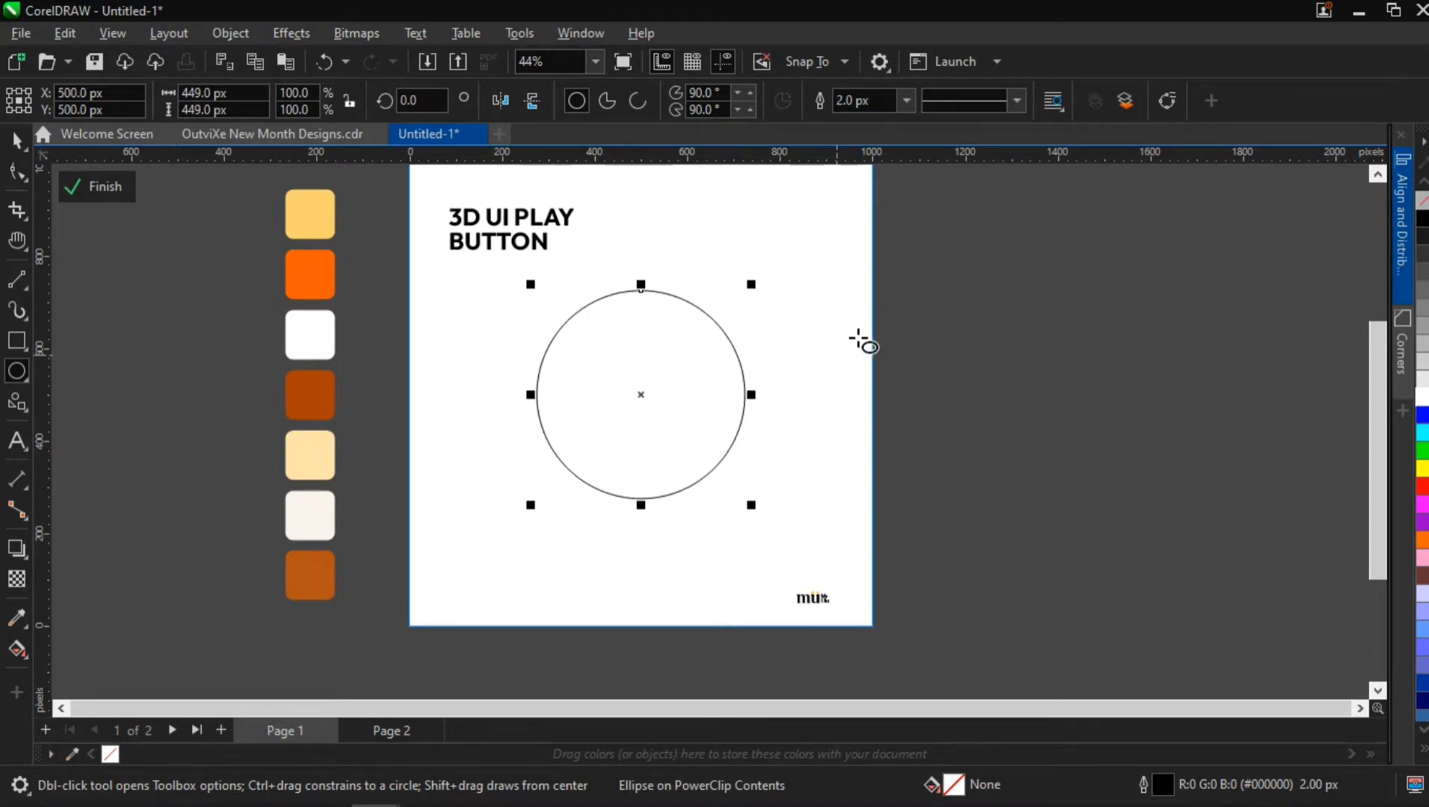
Enlarge the circle from its centre to about 476 px in diameter.
scroll(861, 323, up, 3)
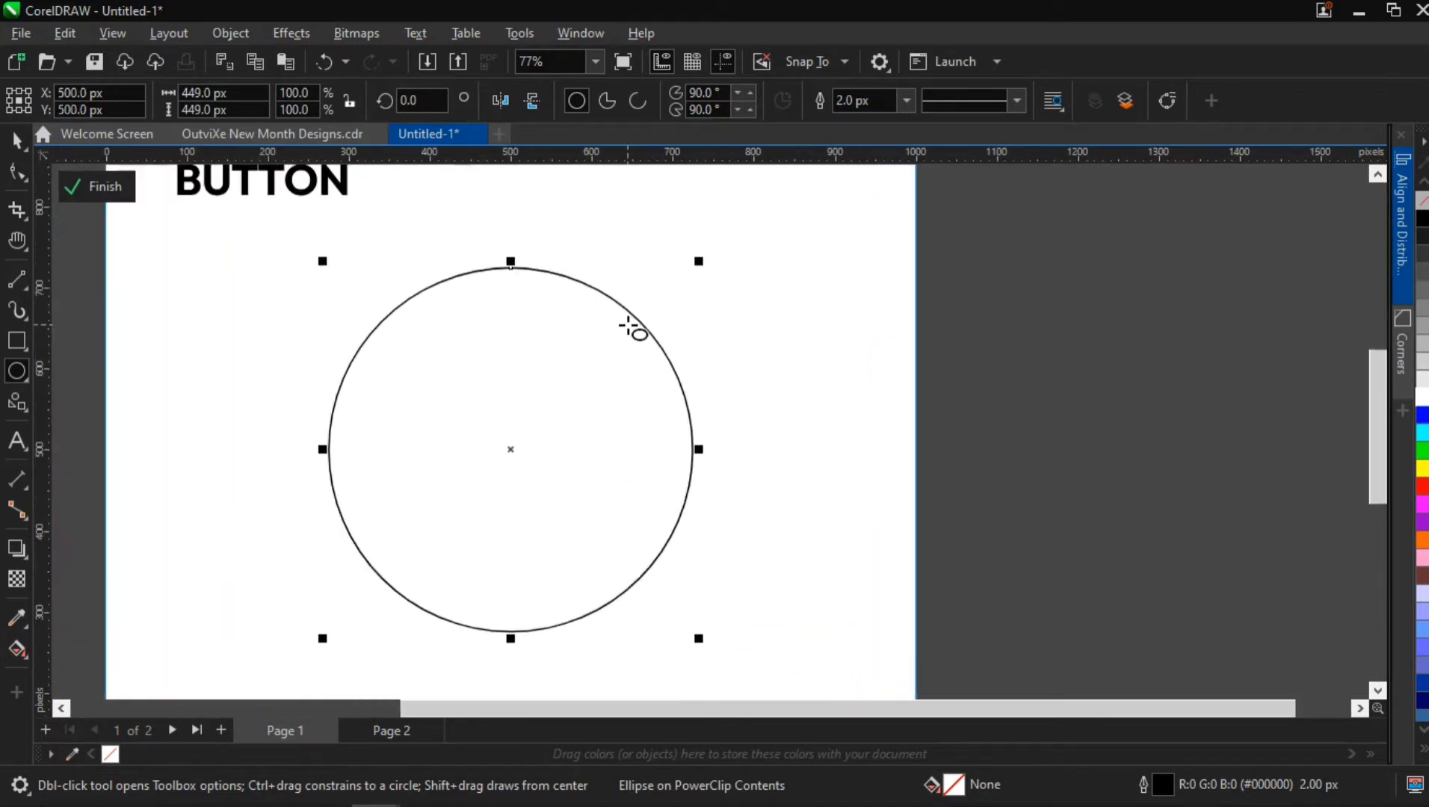
click(17, 140)
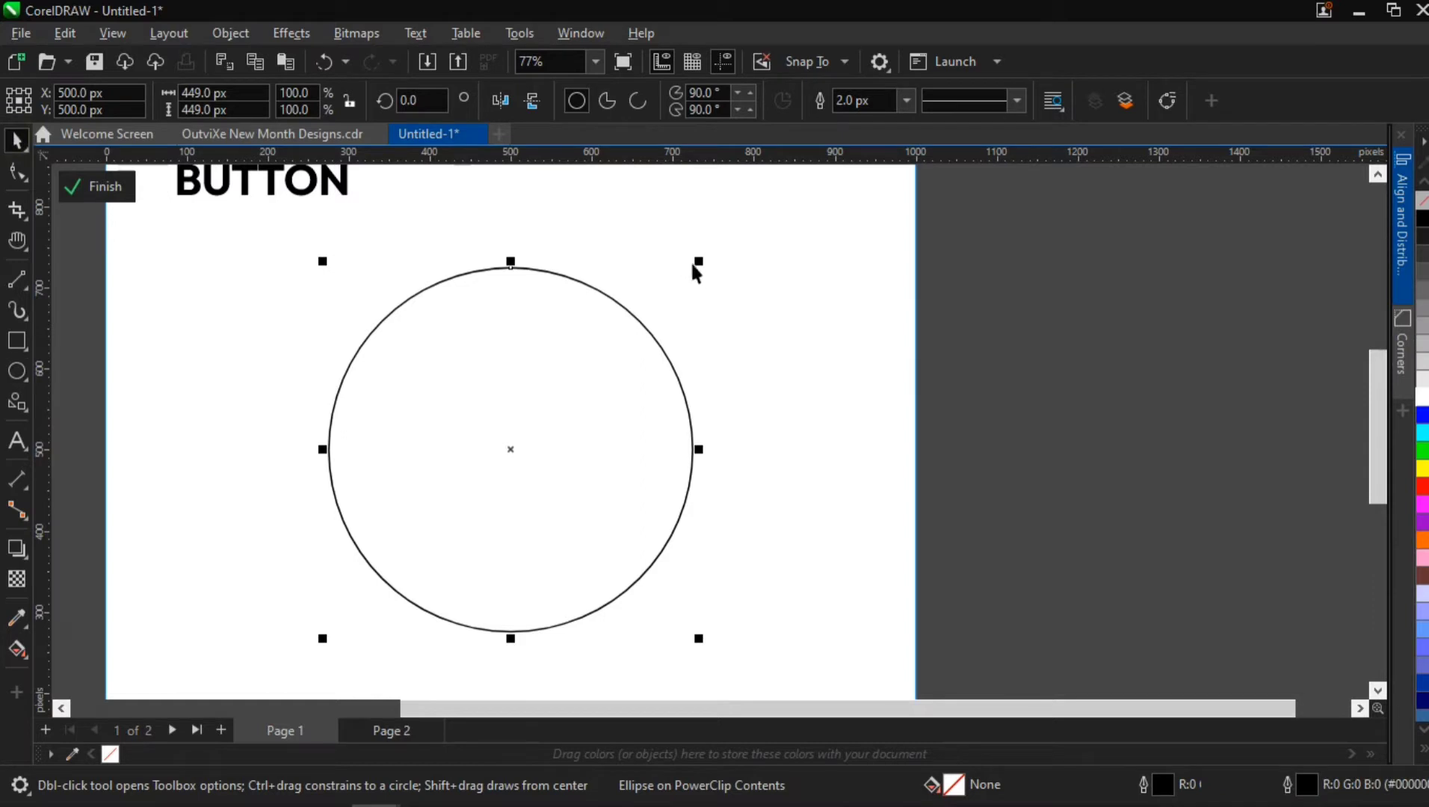
drag(699, 261, 740, 256)
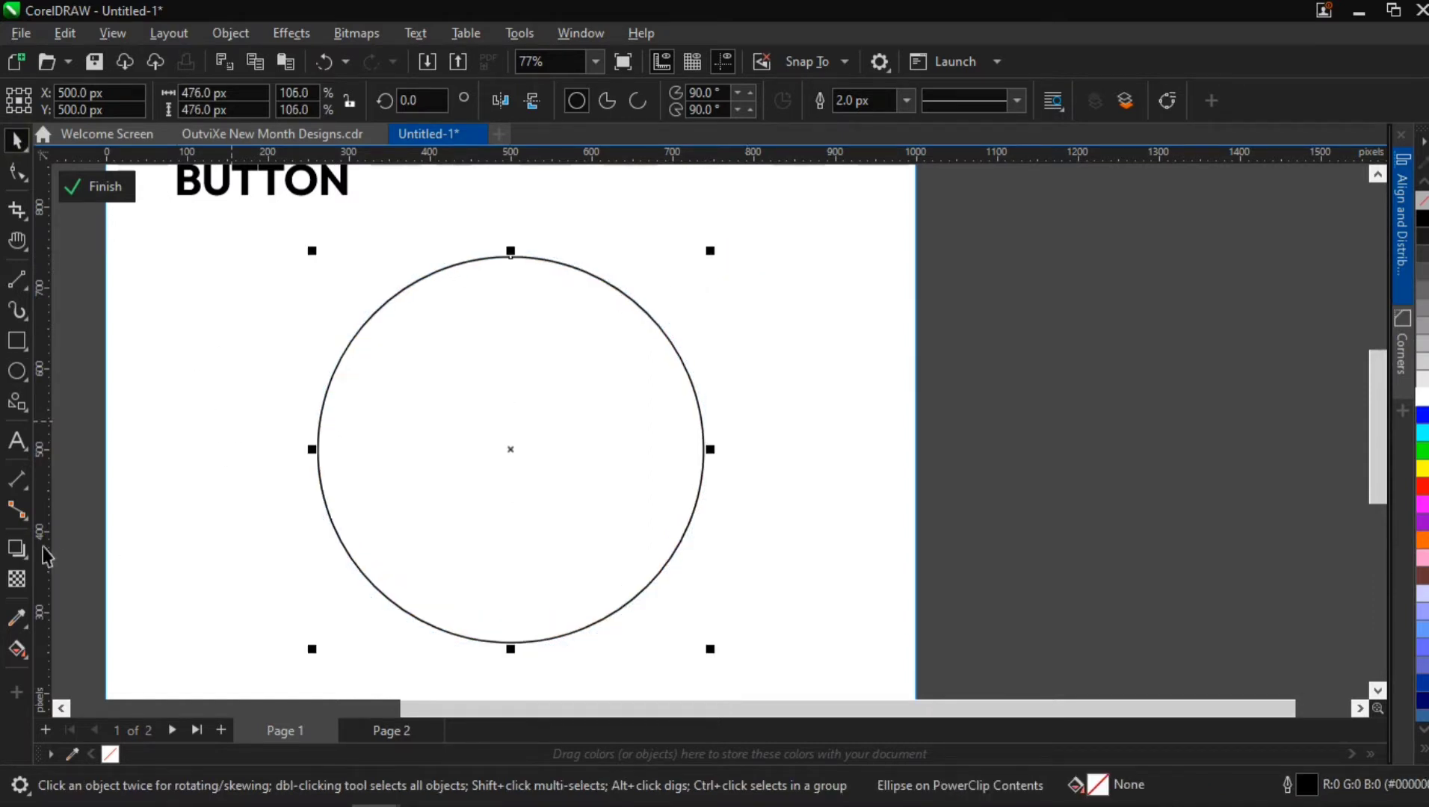
Apply a linear fountain fill across the circle, running diagonally from its lower right edge to its upper left edge.
click(16, 648)
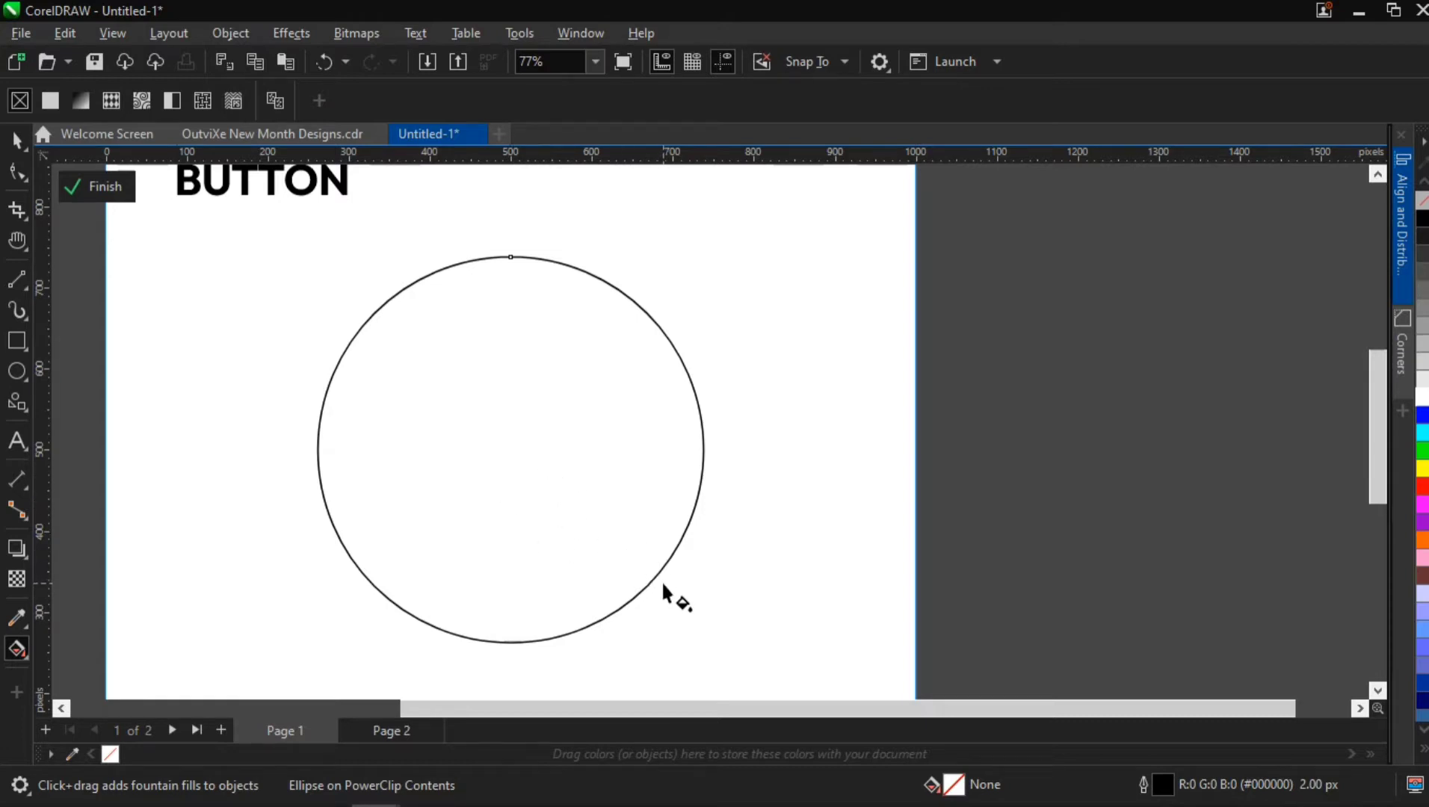
drag(663, 582, 350, 304)
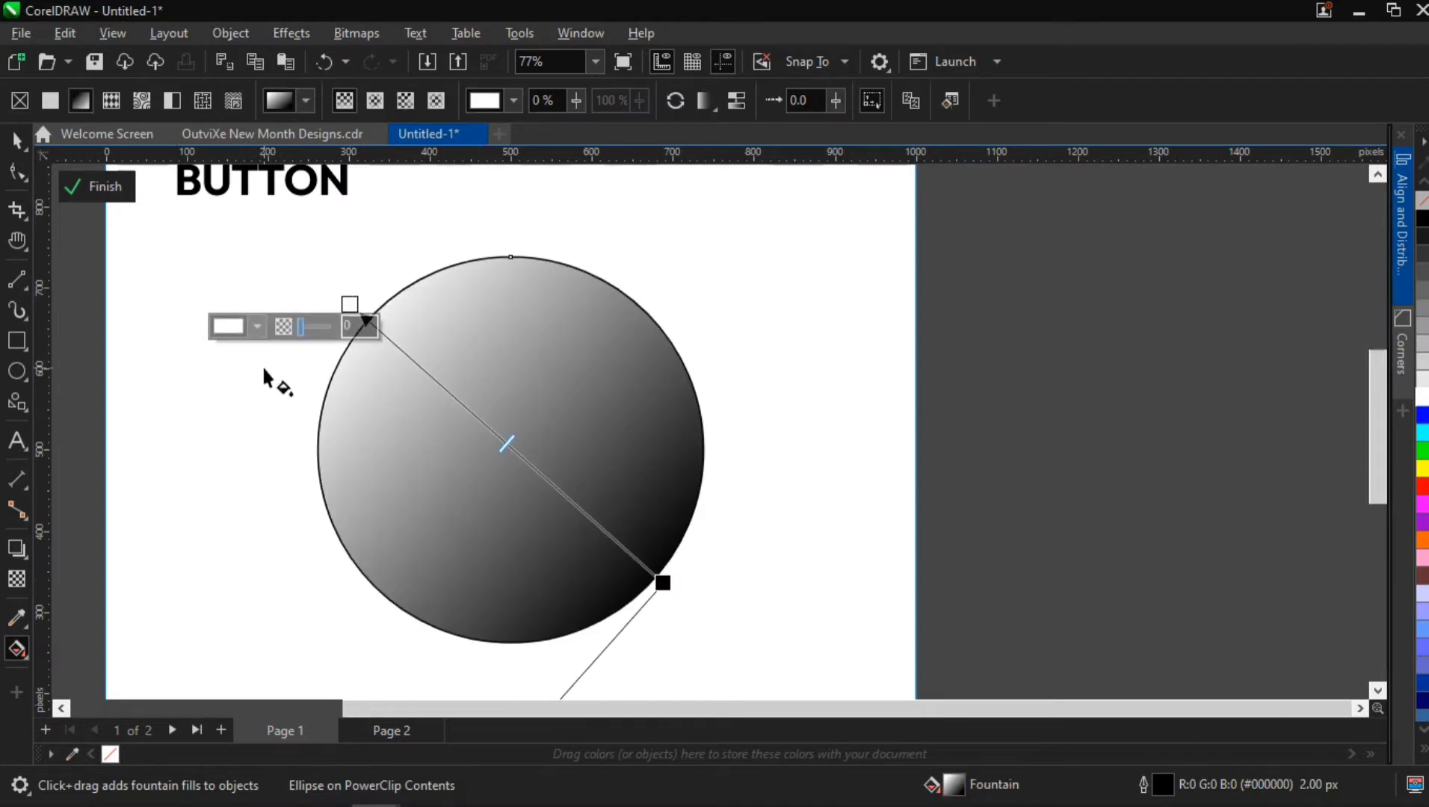
Set the upper-left colour node of the circle's fountain fill to the light yellow sampled from the first swatch.
scroll(263, 367, down, 1)
scroll(264, 368, down, 1)
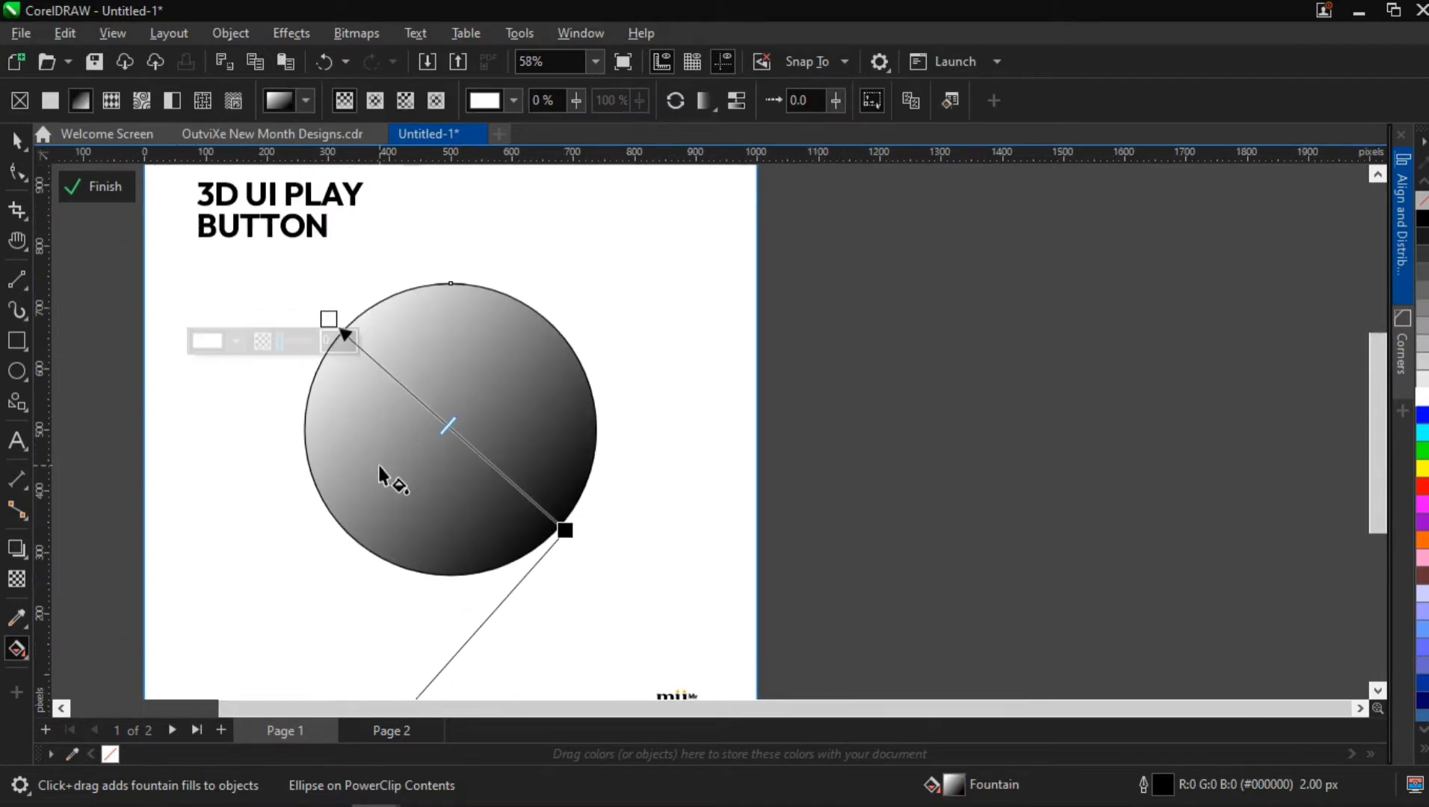
key(h)
drag(306, 431, 412, 504)
key(space)
click(18, 650)
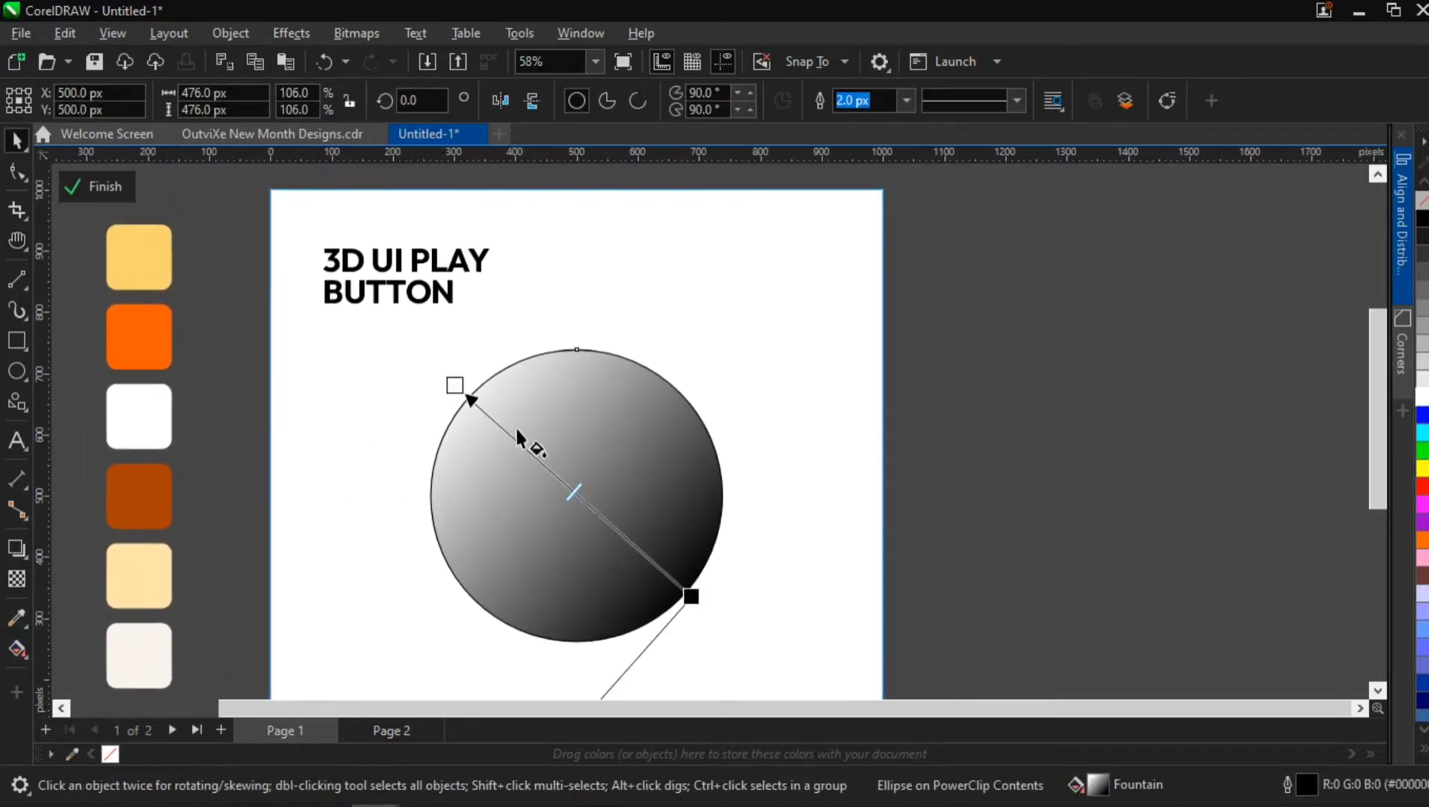
scroll(456, 386, up, 1)
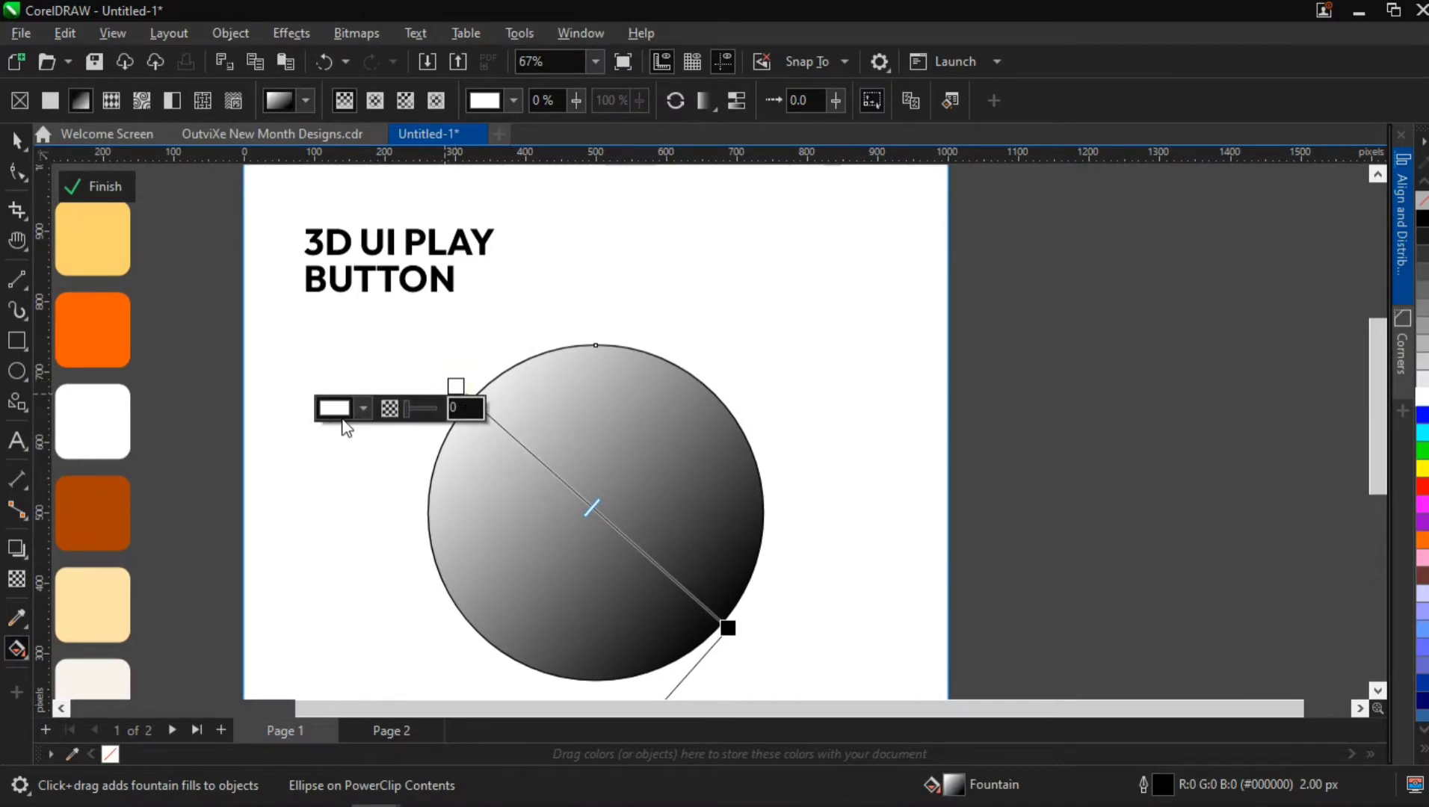
click(363, 408)
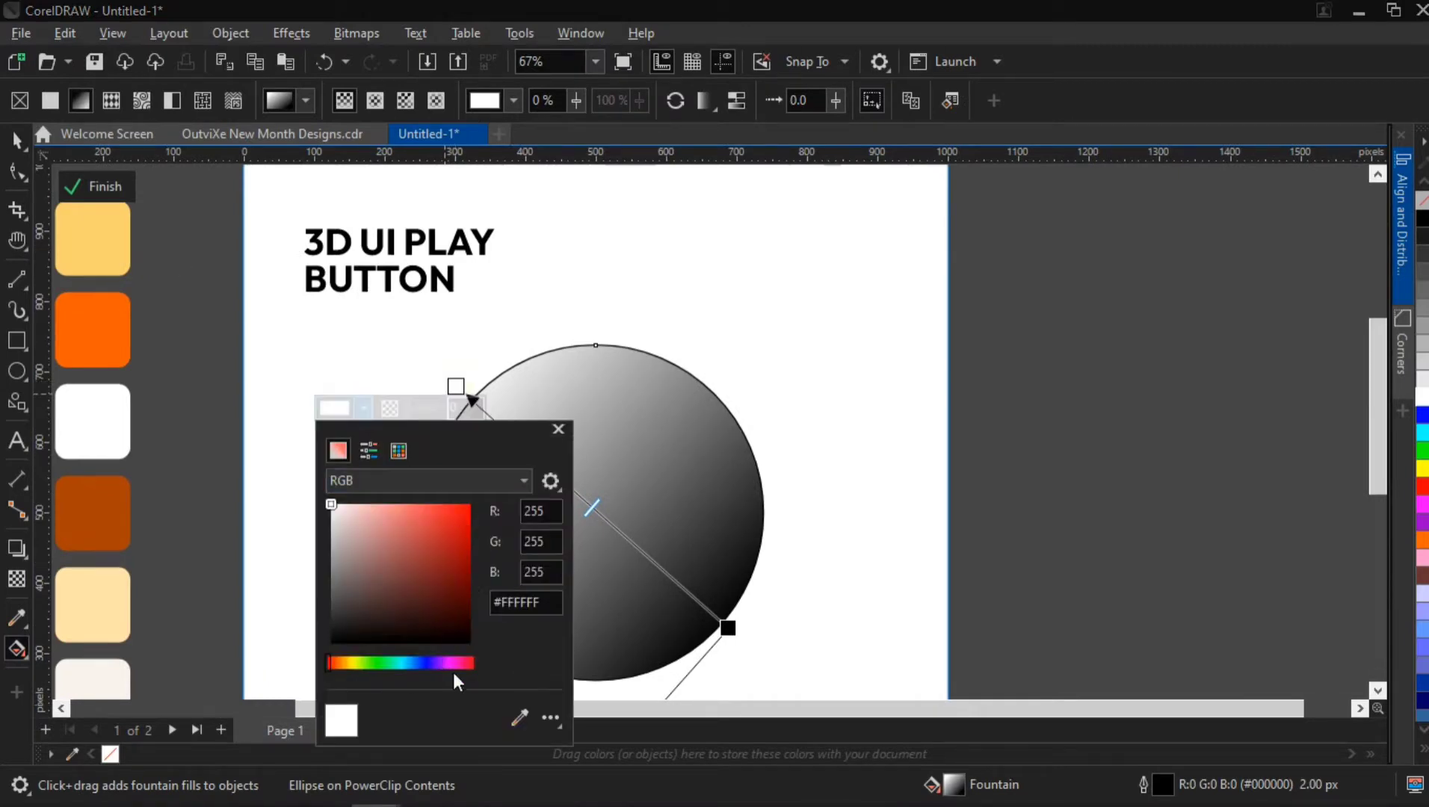
click(518, 717)
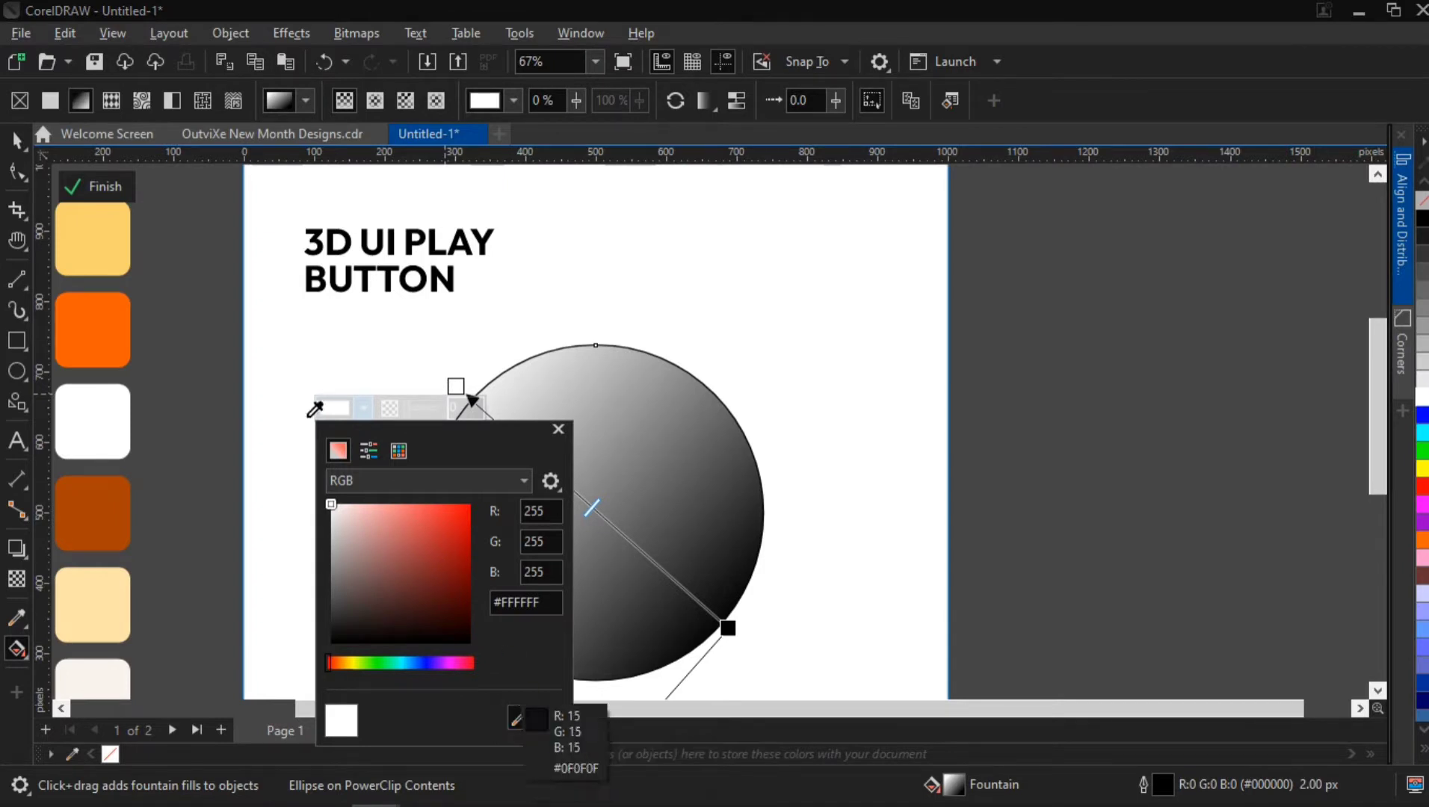
click(114, 220)
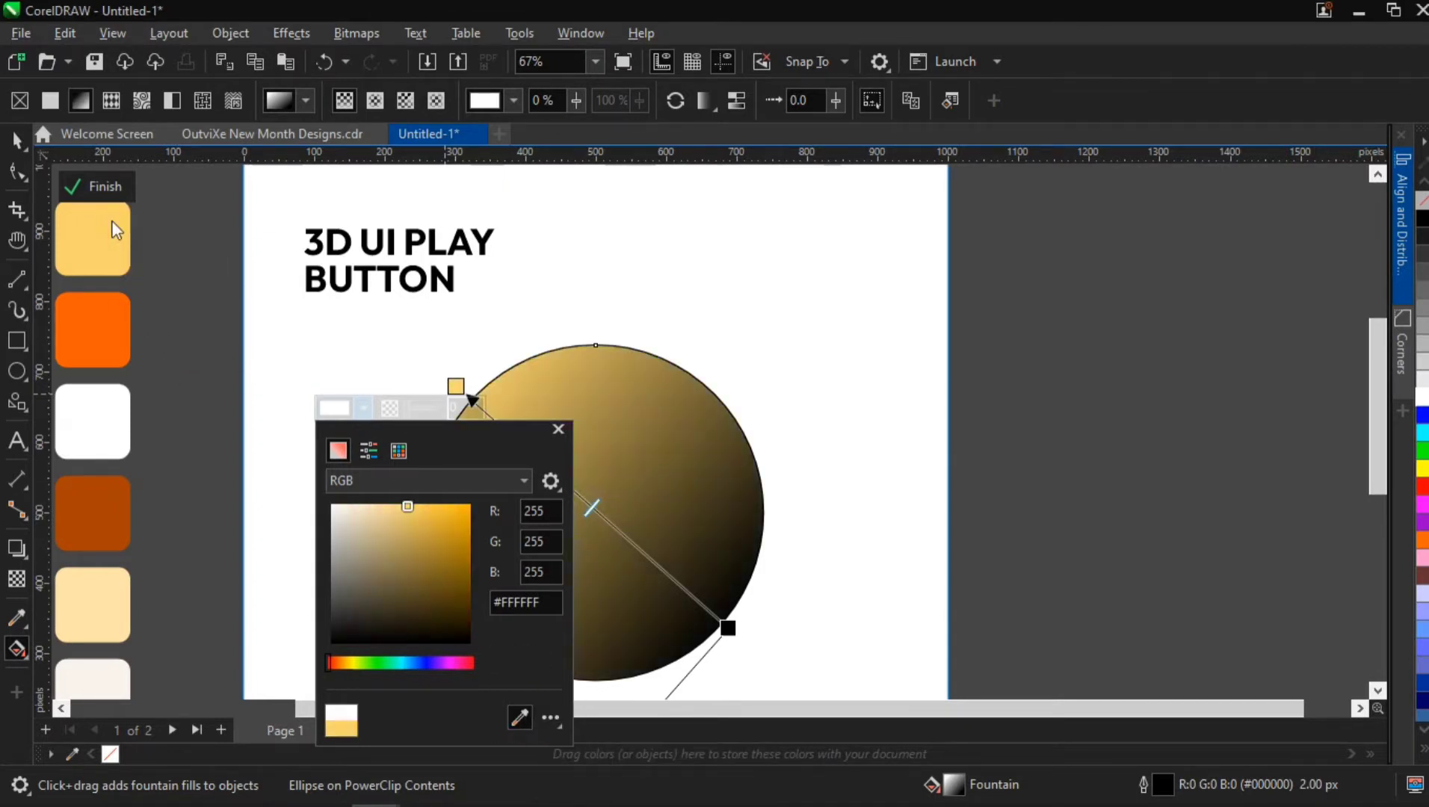
click(615, 413)
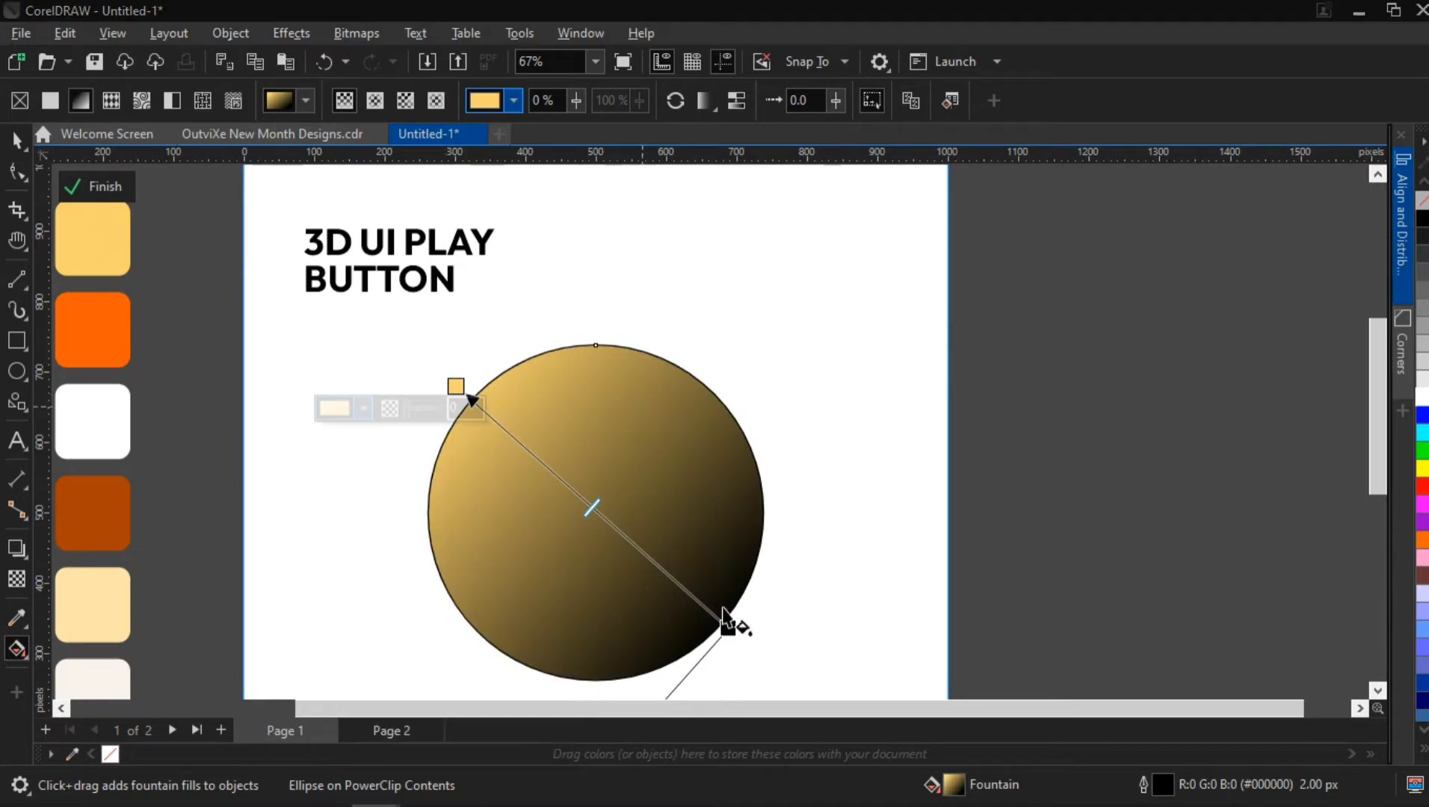
Set the lower-right colour node of the circle's fountain fill to the bright orange sampled from the second swatch.
click(728, 628)
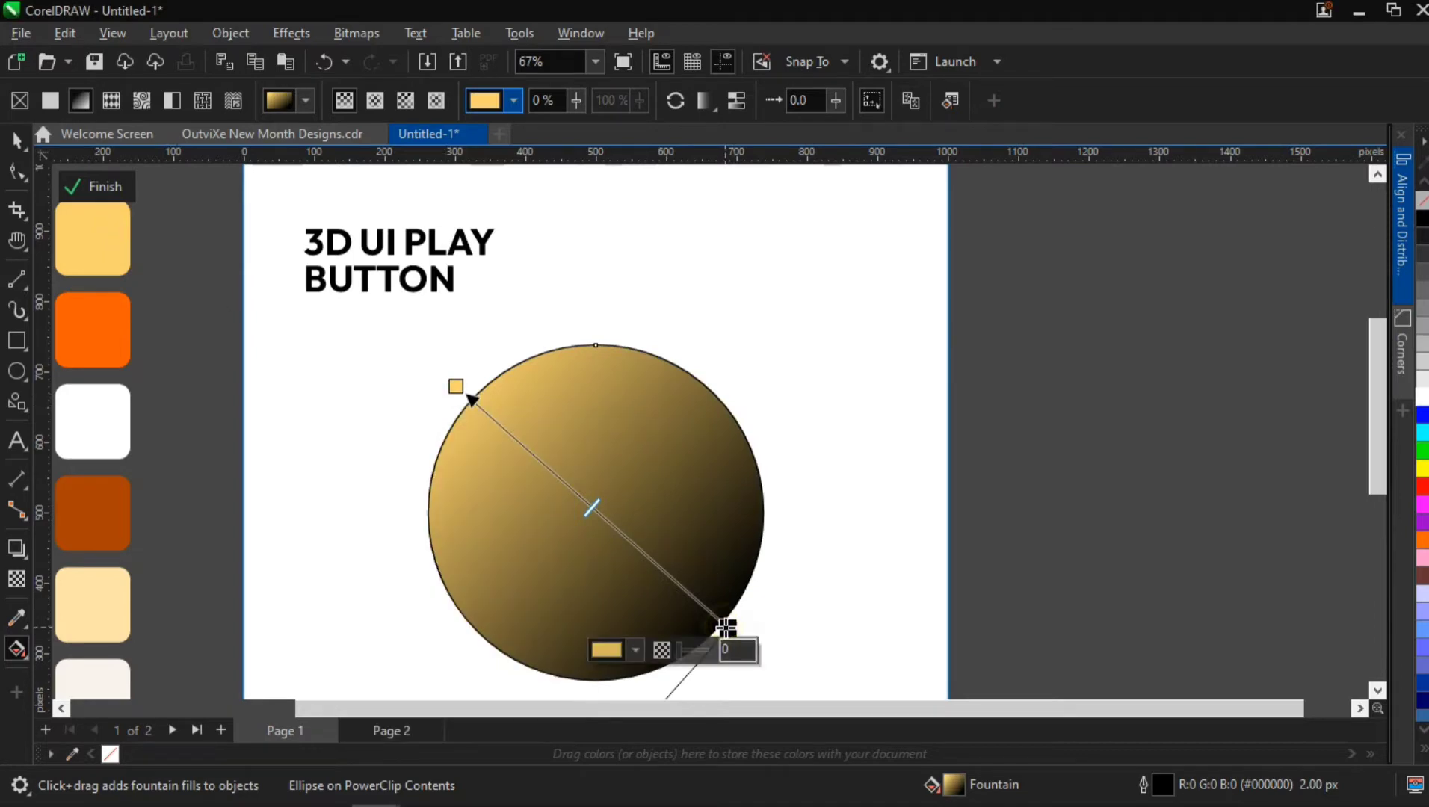
click(635, 650)
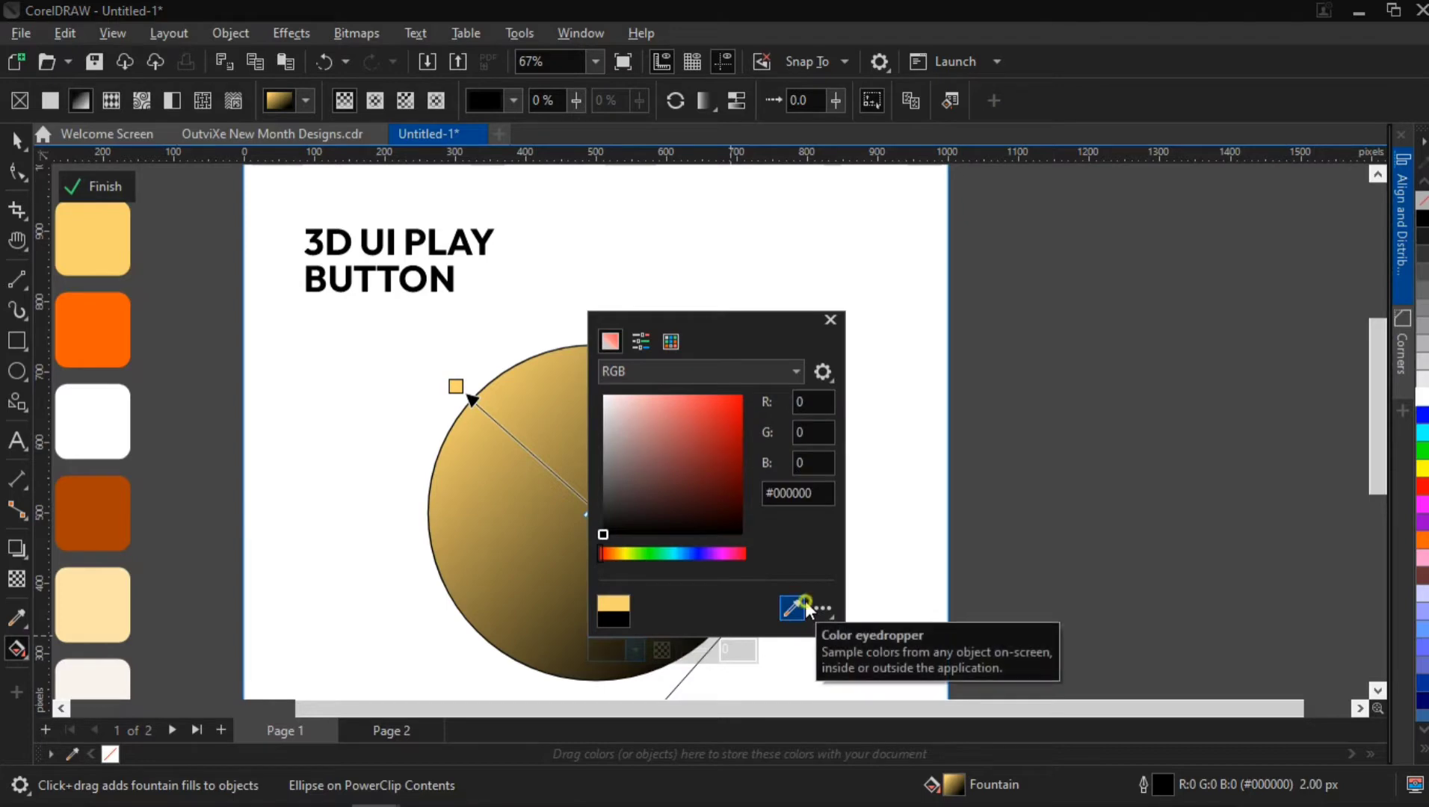
click(804, 605)
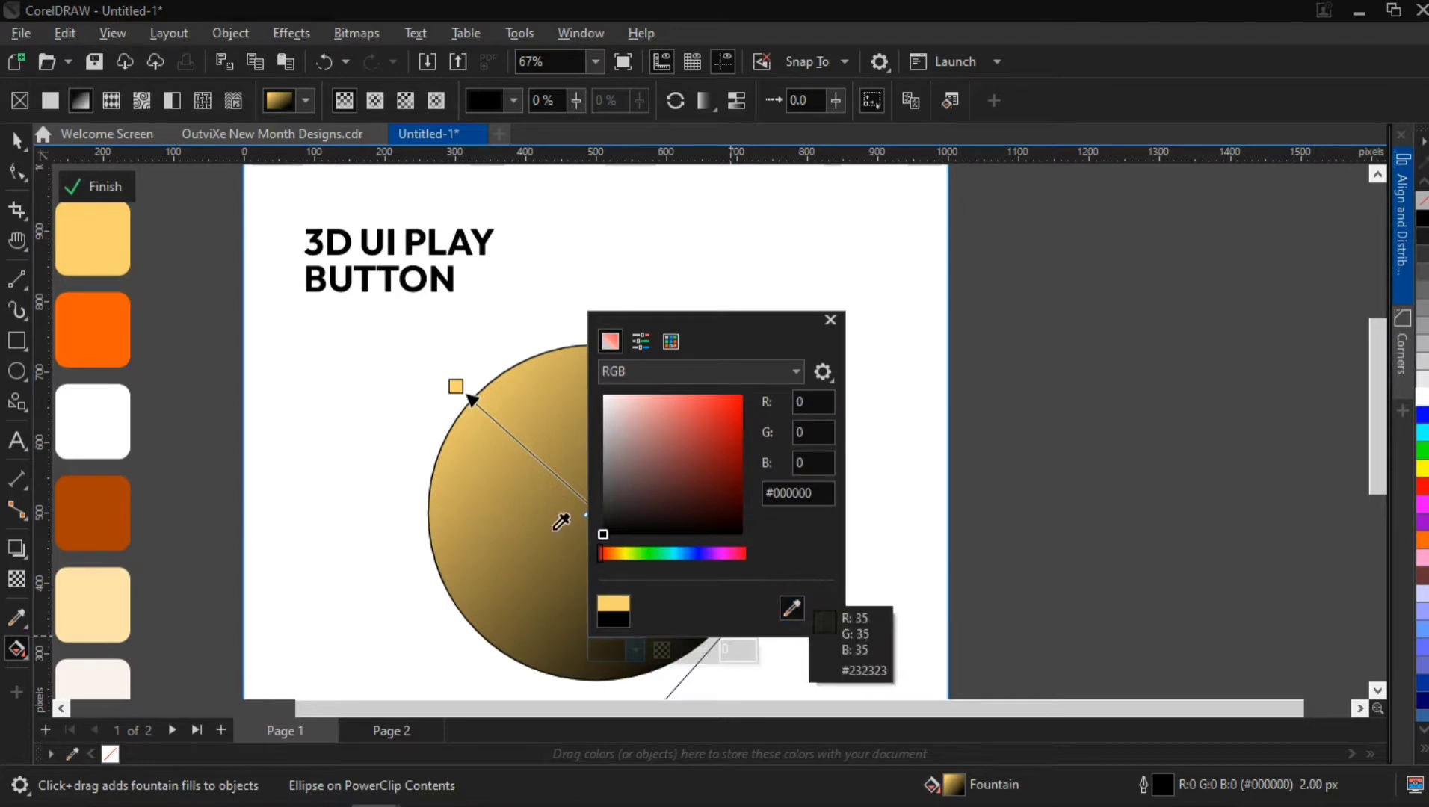
click(98, 315)
click(860, 551)
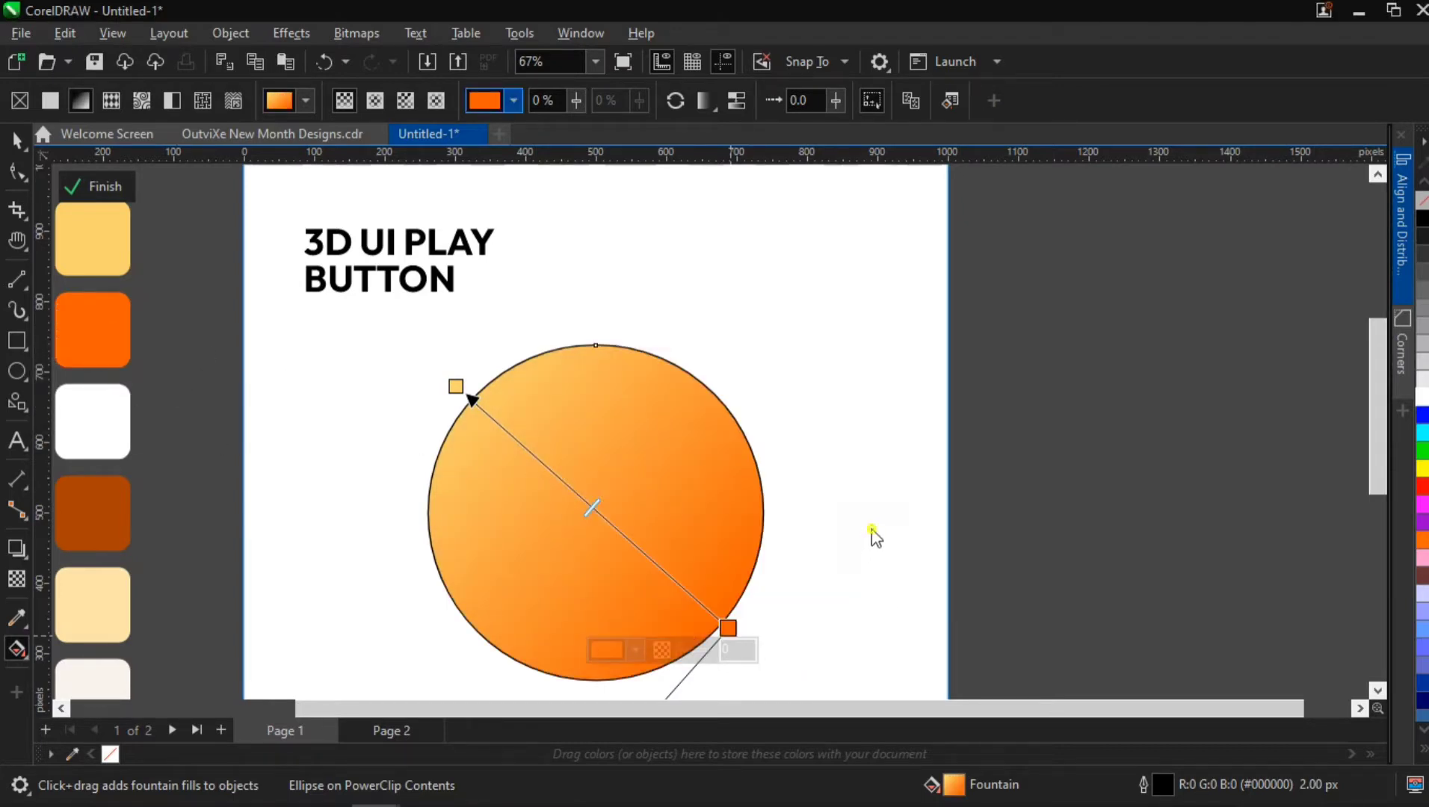
Remove the outline from the gradient circle.
click(17, 140)
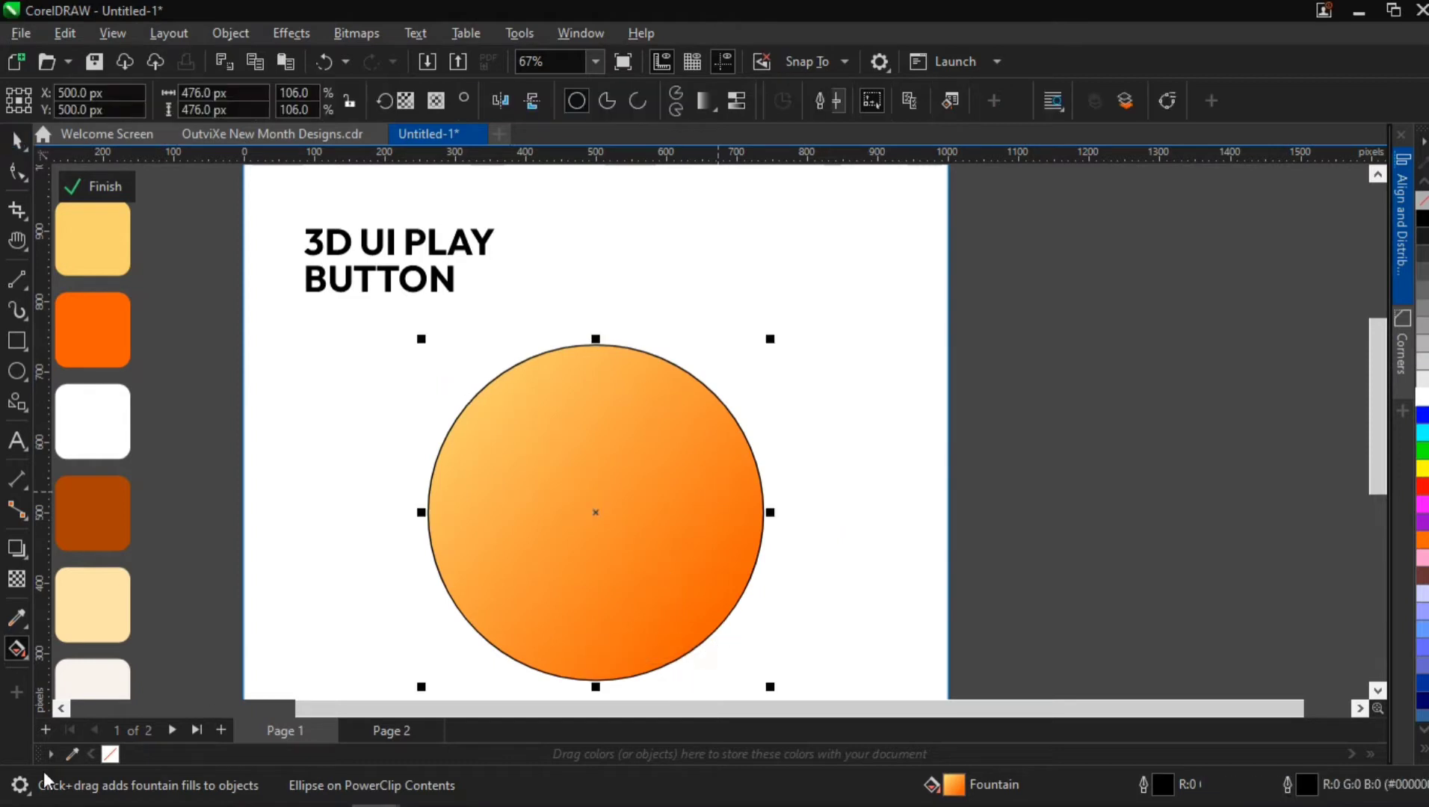
right_click(106, 755)
Apply an inner shadow to the gradient circle, running from its centre towards its upper left edge.
key(h)
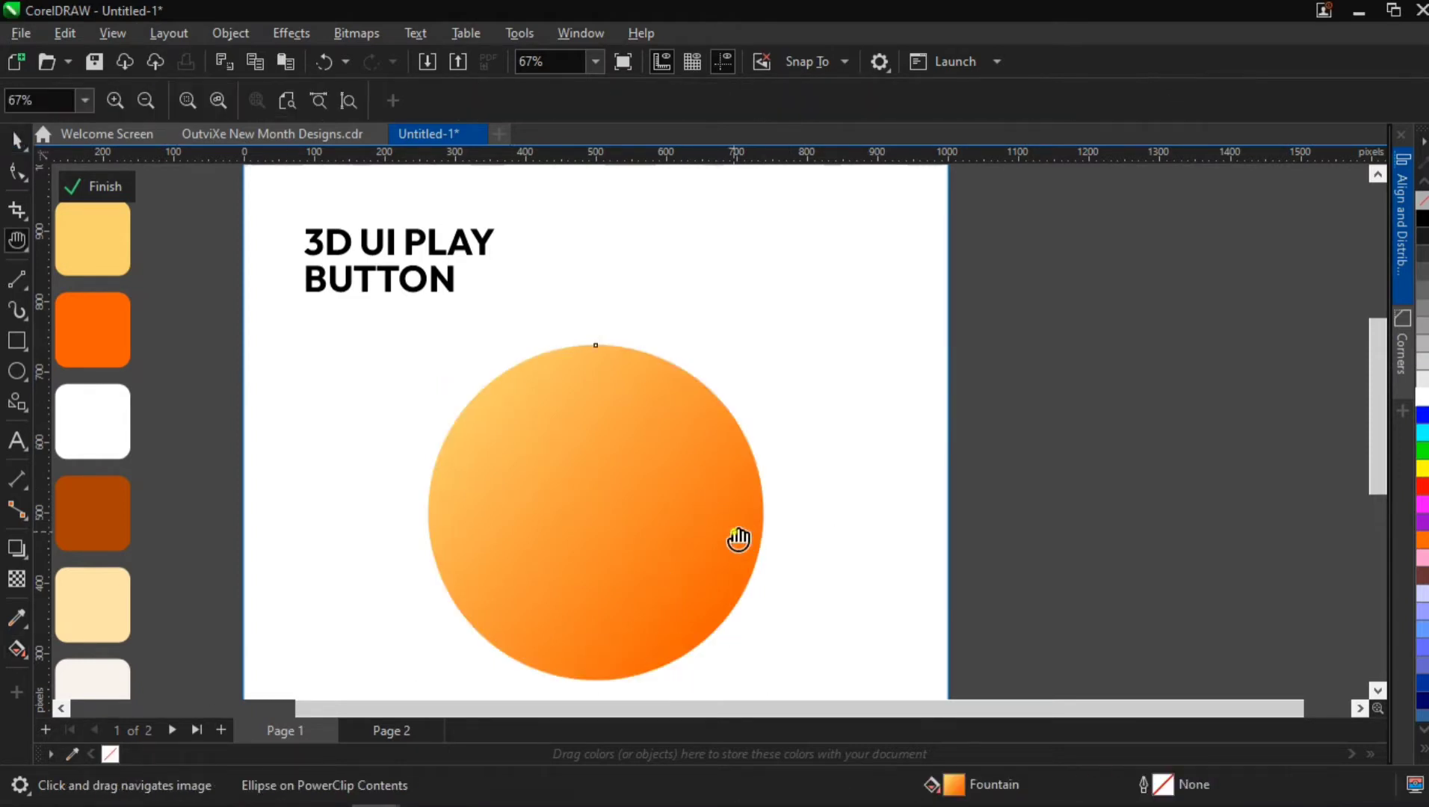
drag(739, 538, 712, 489)
key(space)
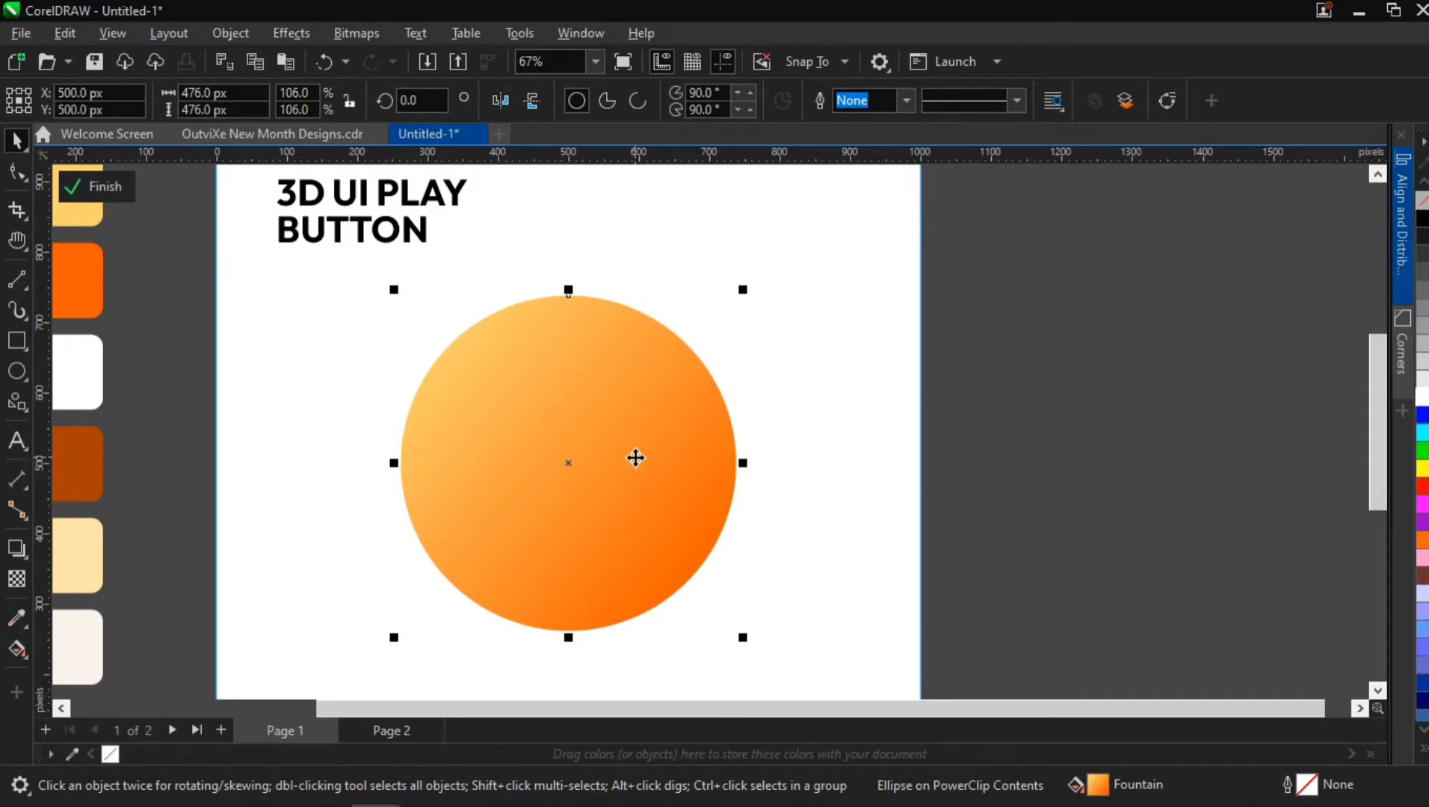
click(19, 550)
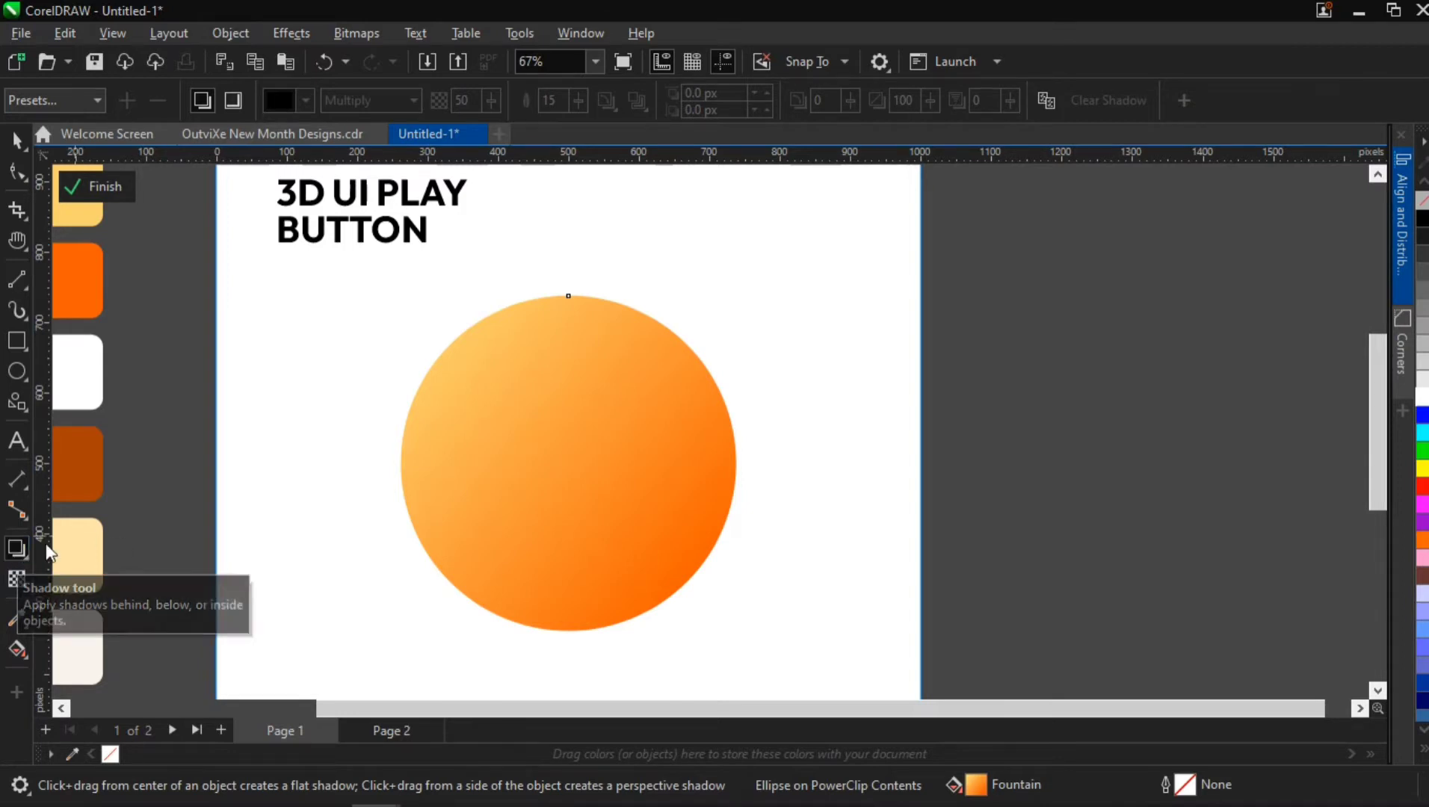
click(22, 548)
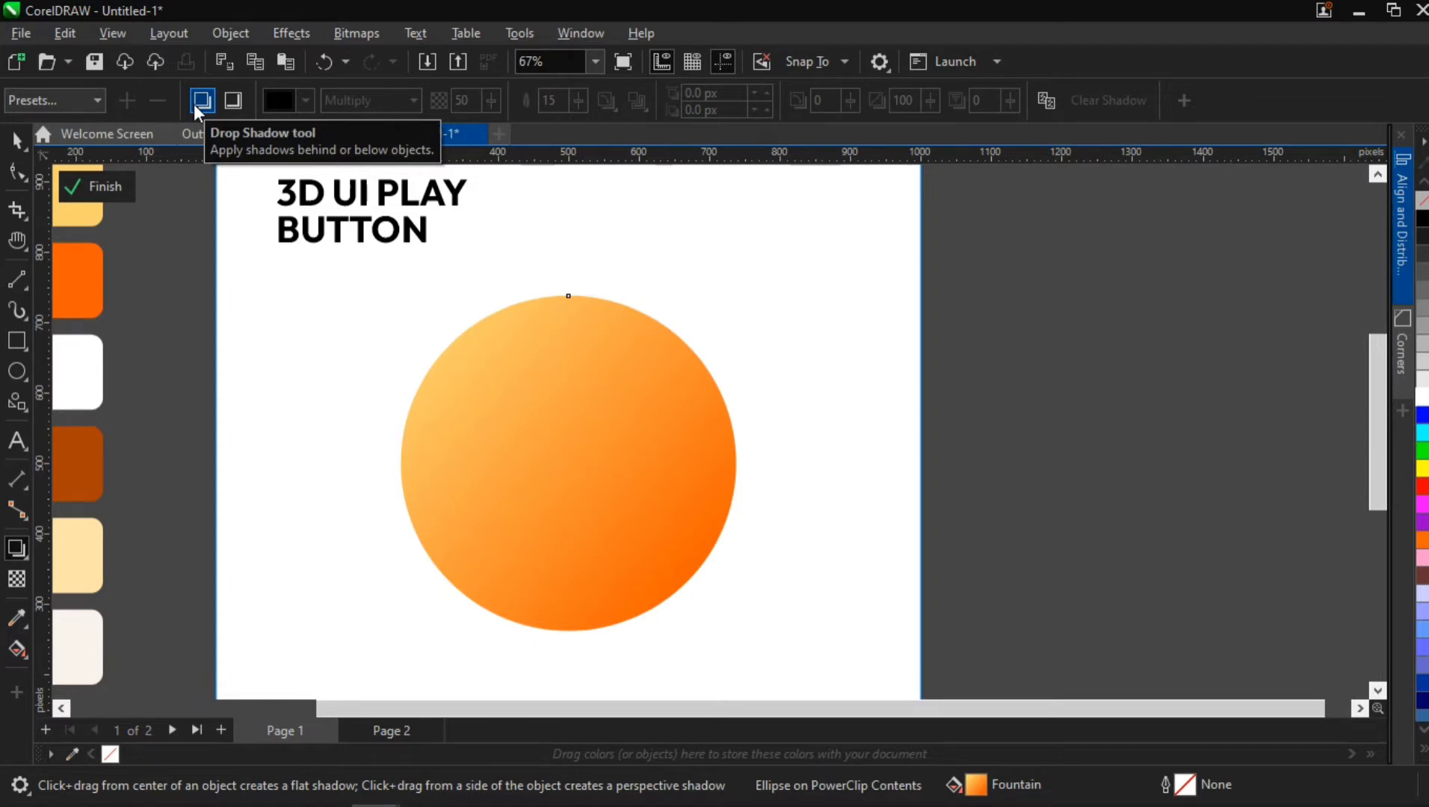
click(236, 101)
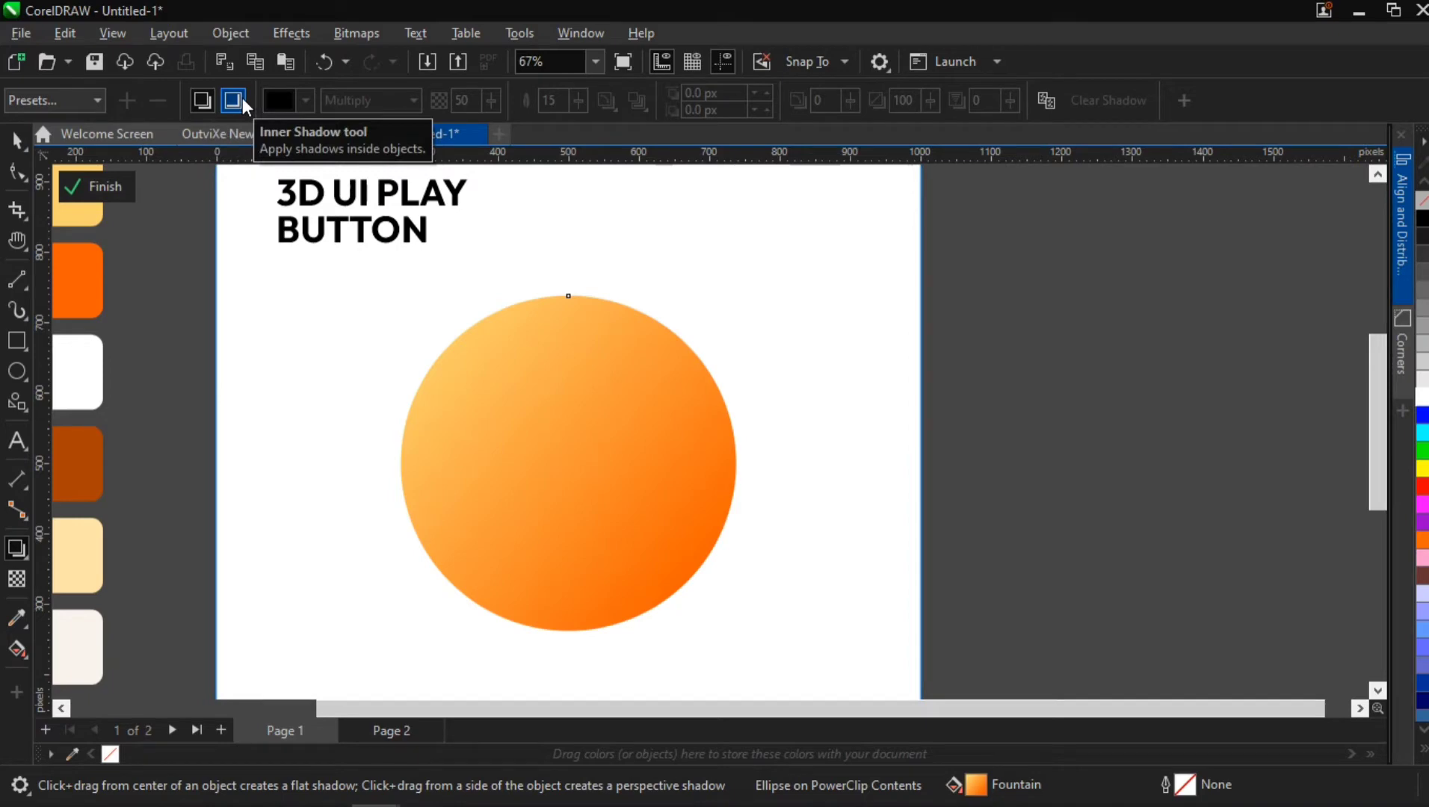
click(242, 99)
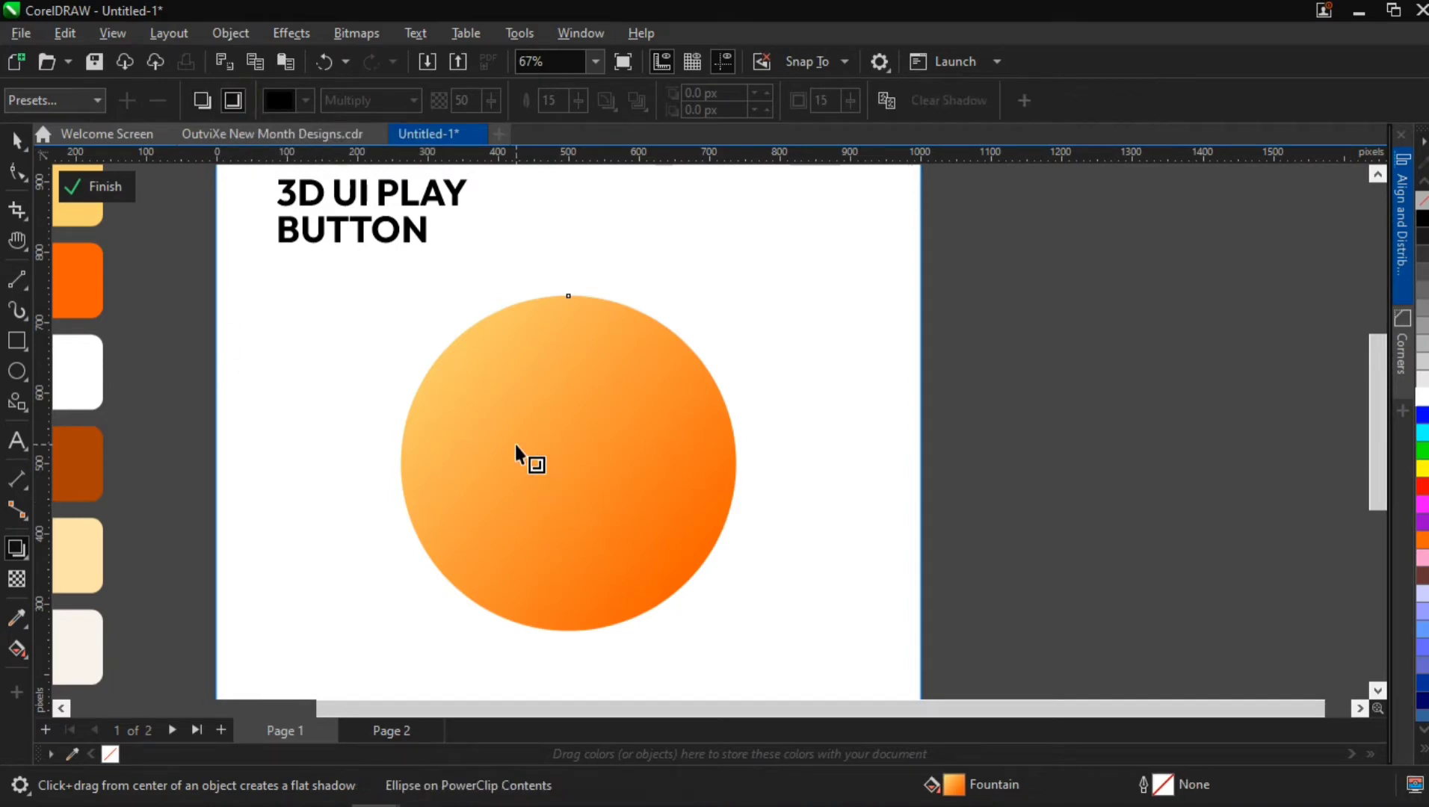
drag(643, 457, 447, 370)
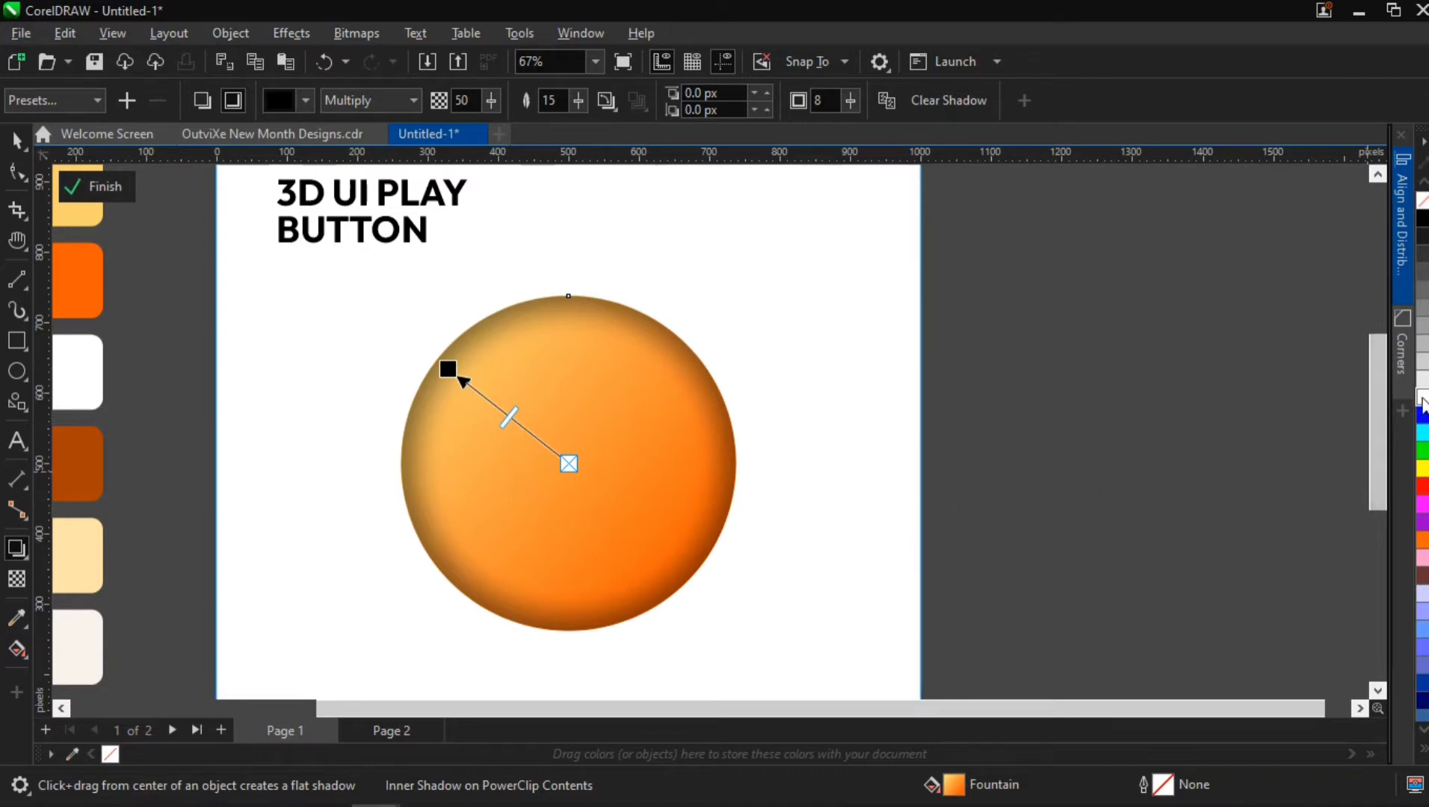
Change the circle's inner shadow colour to white and set its opacity to 60.
drag(1423, 402, 447, 371)
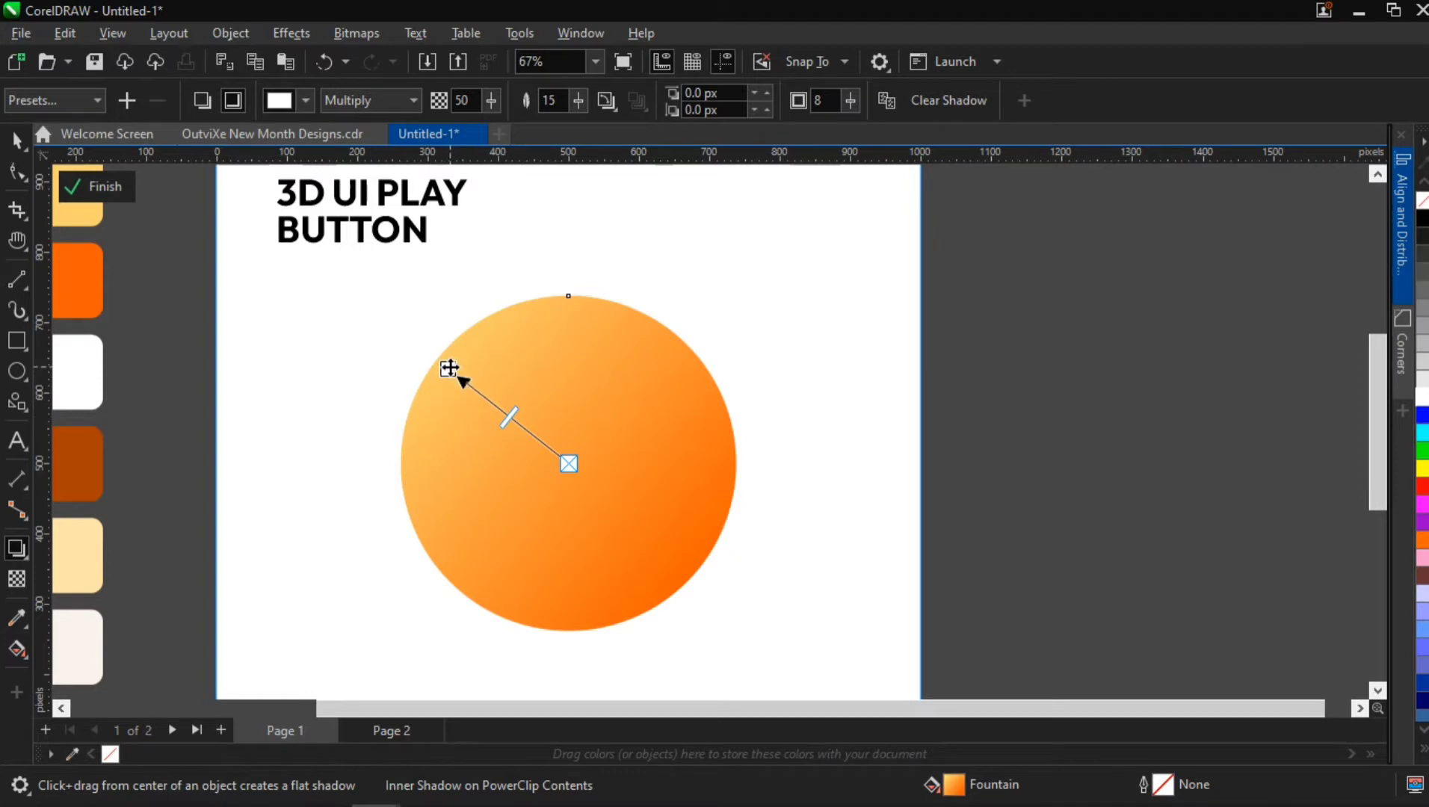
drag(509, 416, 491, 415)
click(17, 139)
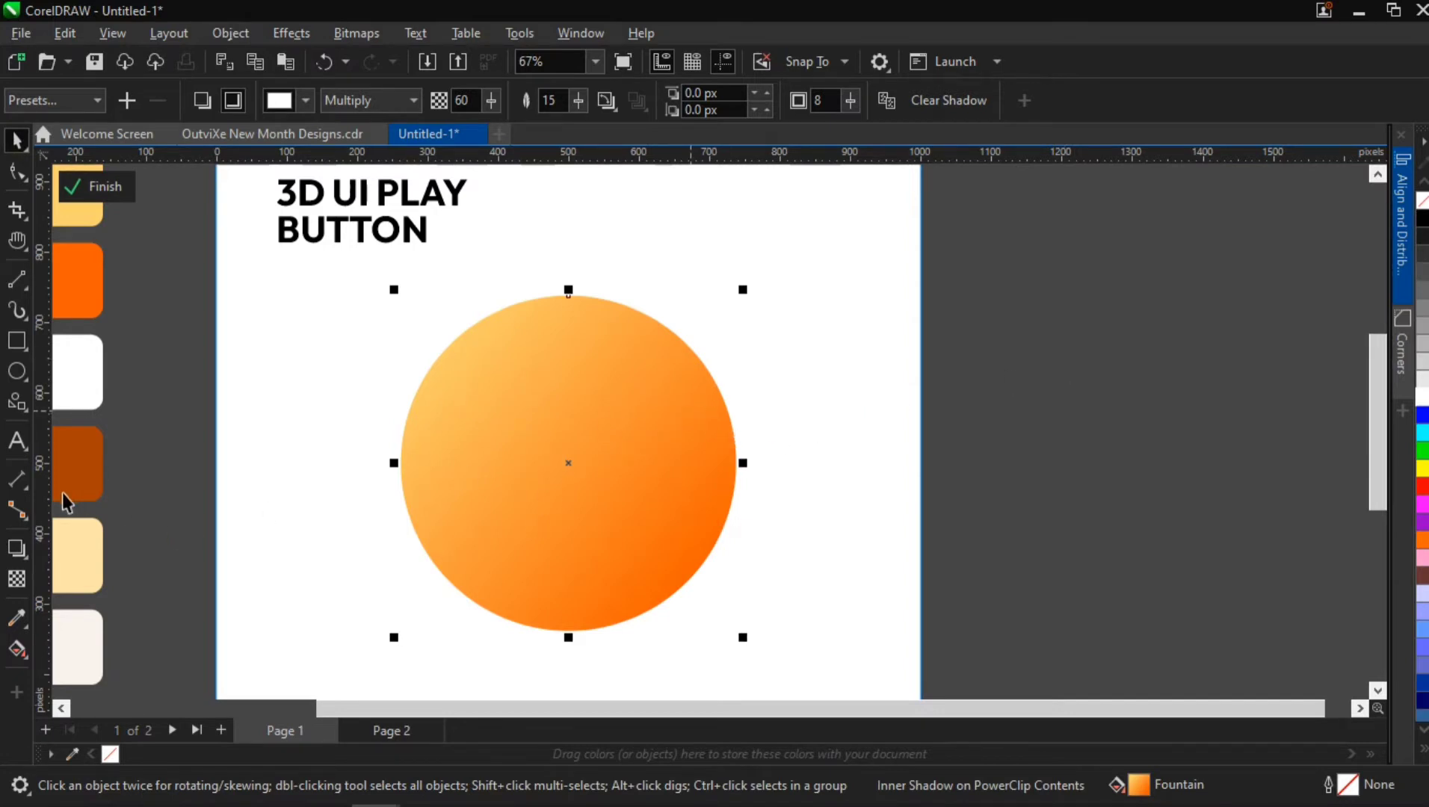
Draw a smaller circle about 371 px in diameter and centre it on the page within the gradient circle.
click(17, 371)
drag(240, 351, 474, 615)
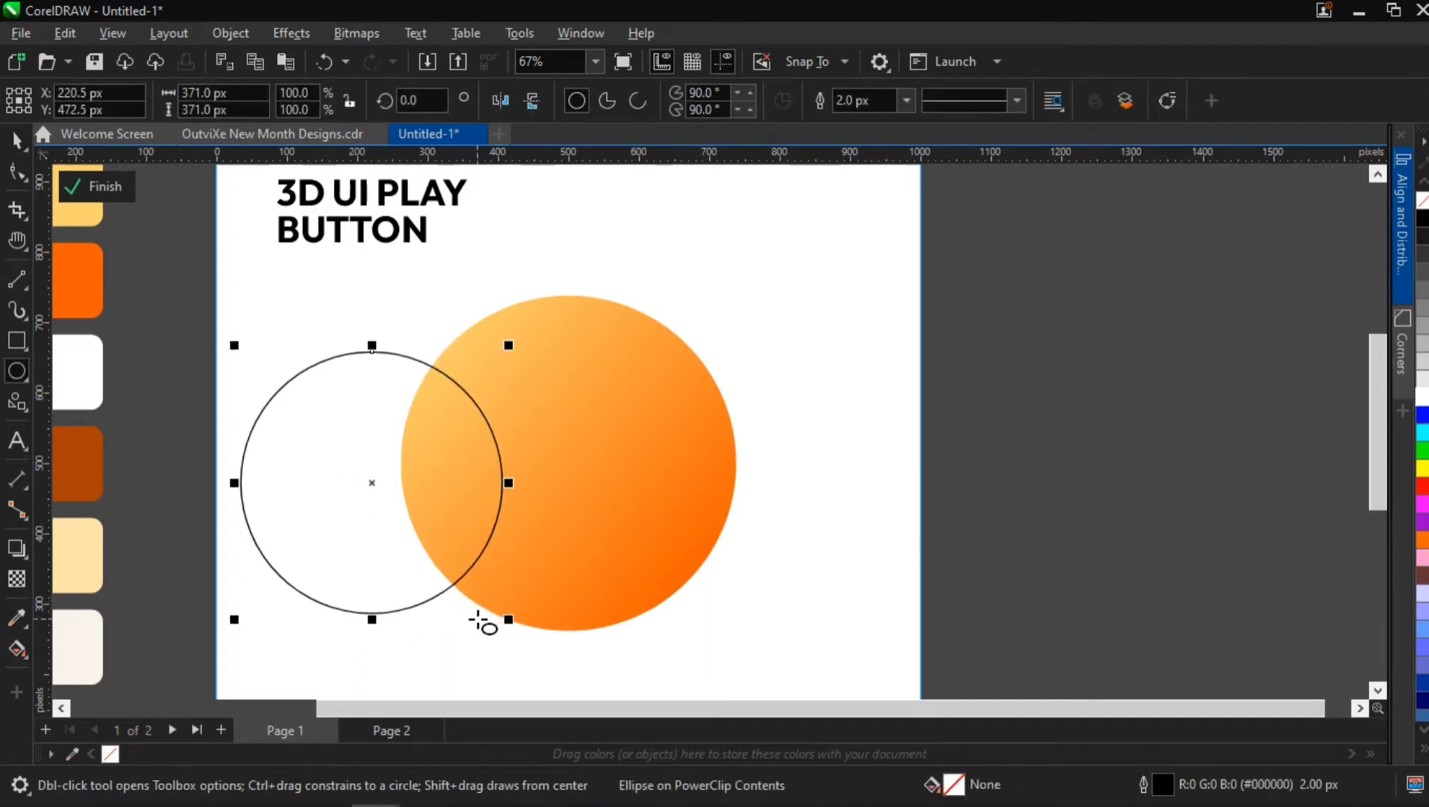
key(p)
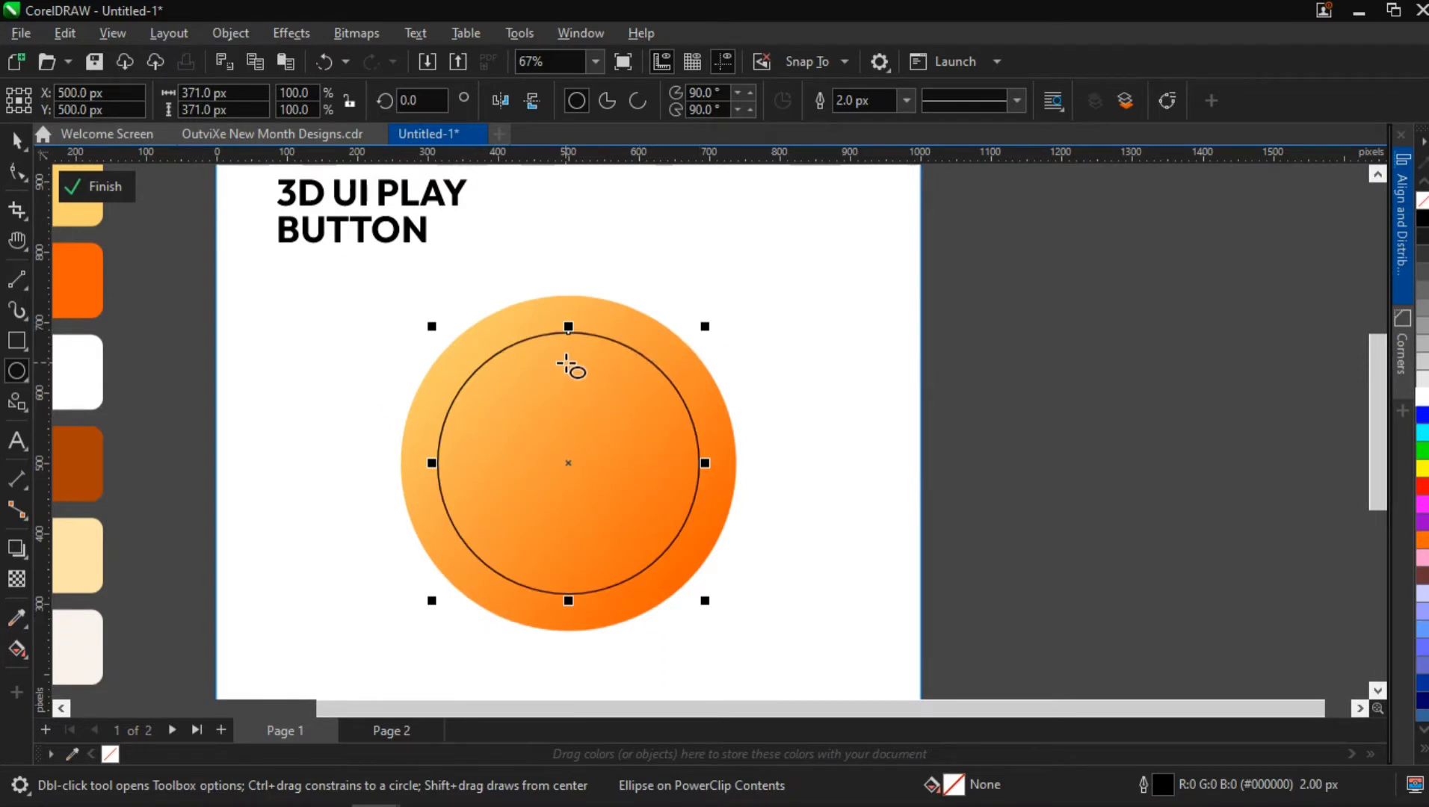
Colour the smaller circle's outline dark brown (#AA4105), sampled from the fourth swatch.
click(16, 140)
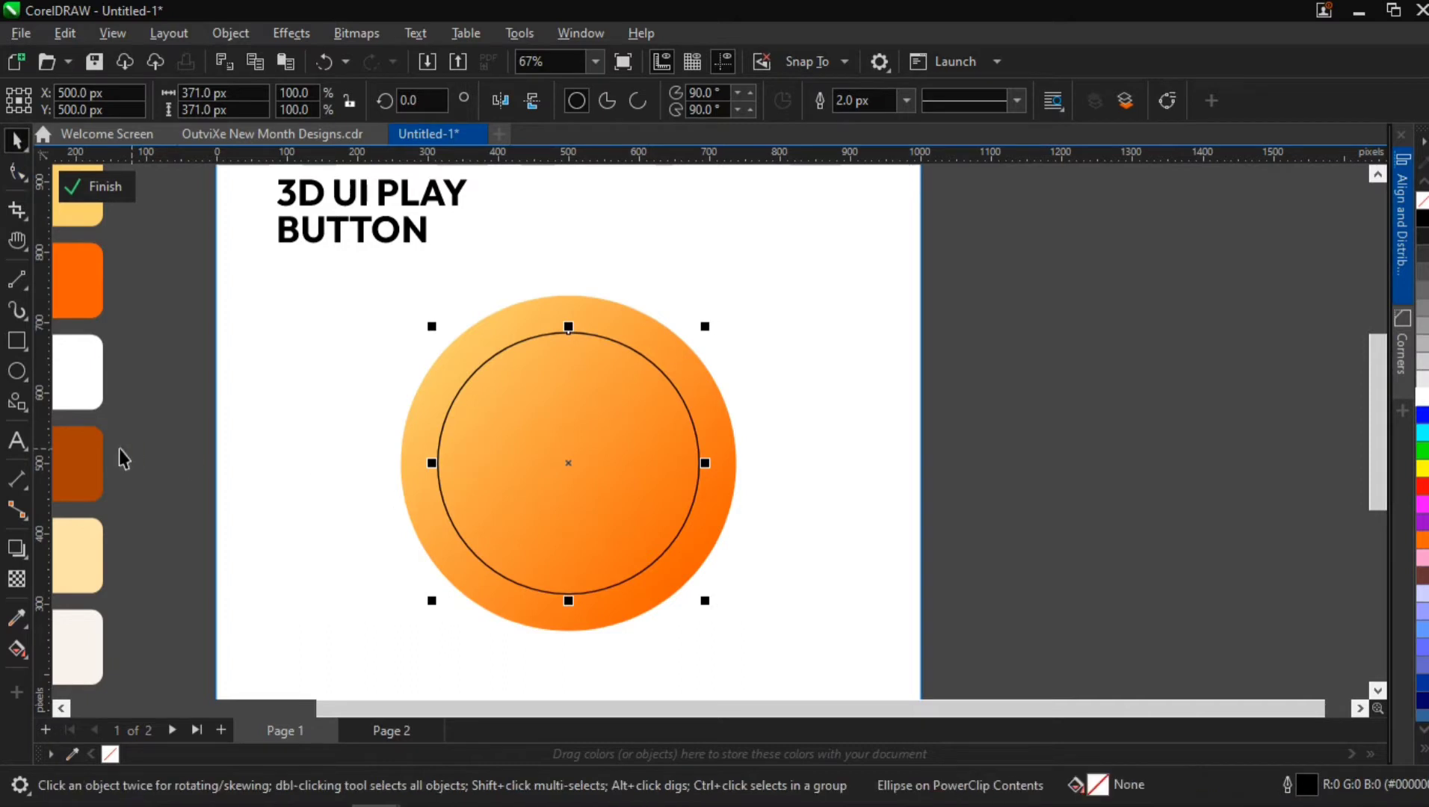
drag(392, 710, 348, 706)
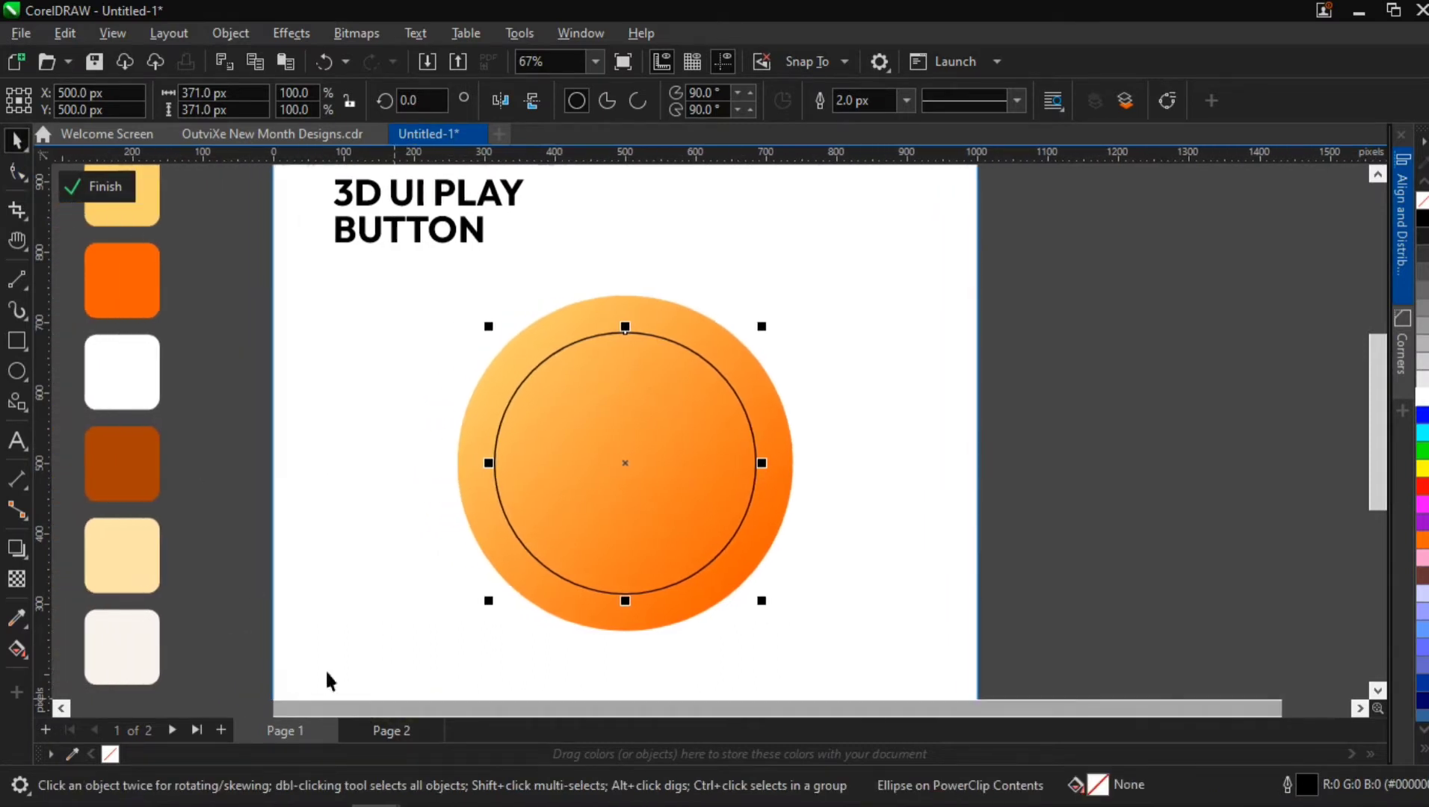
click(120, 467)
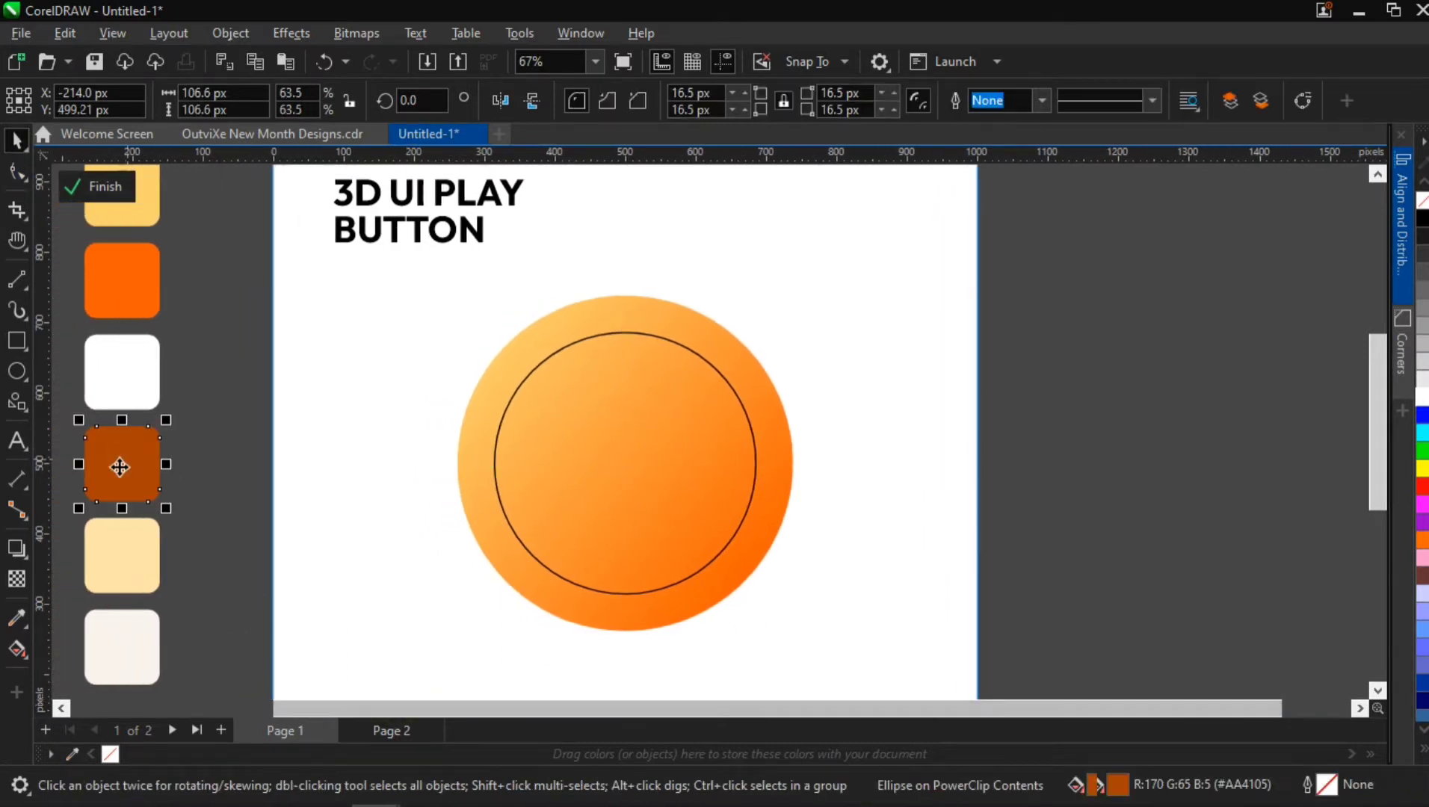
click(519, 387)
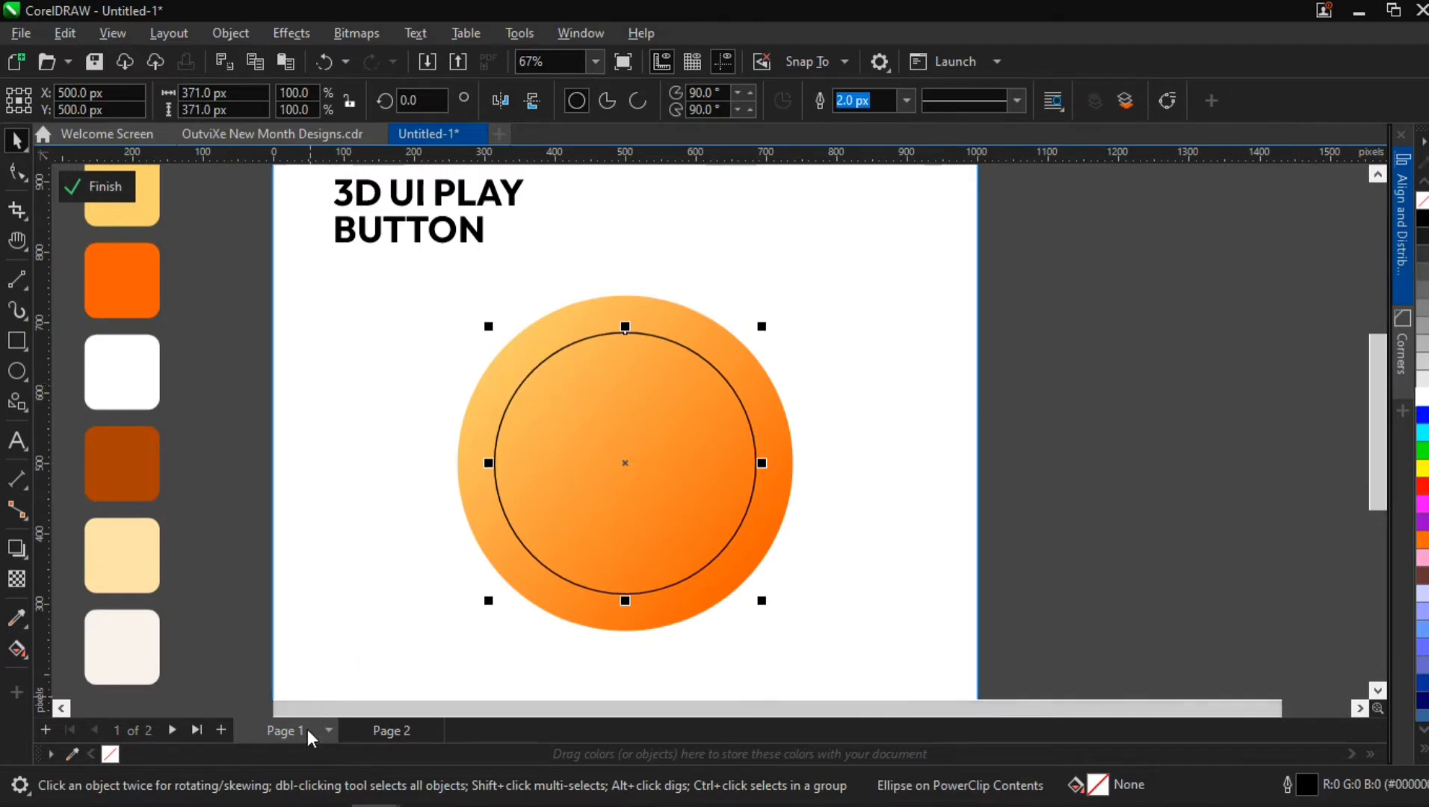
click(144, 468)
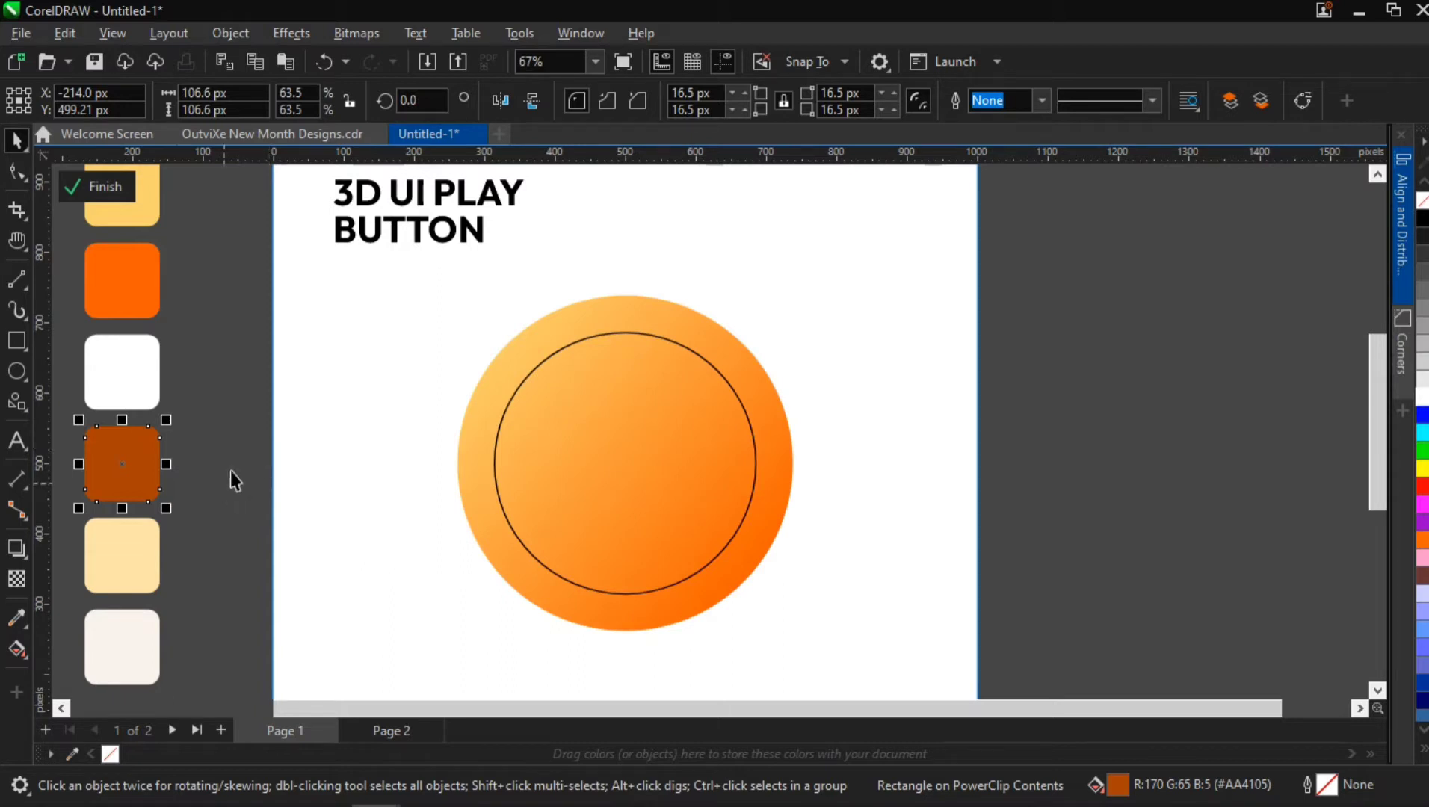
click(524, 384)
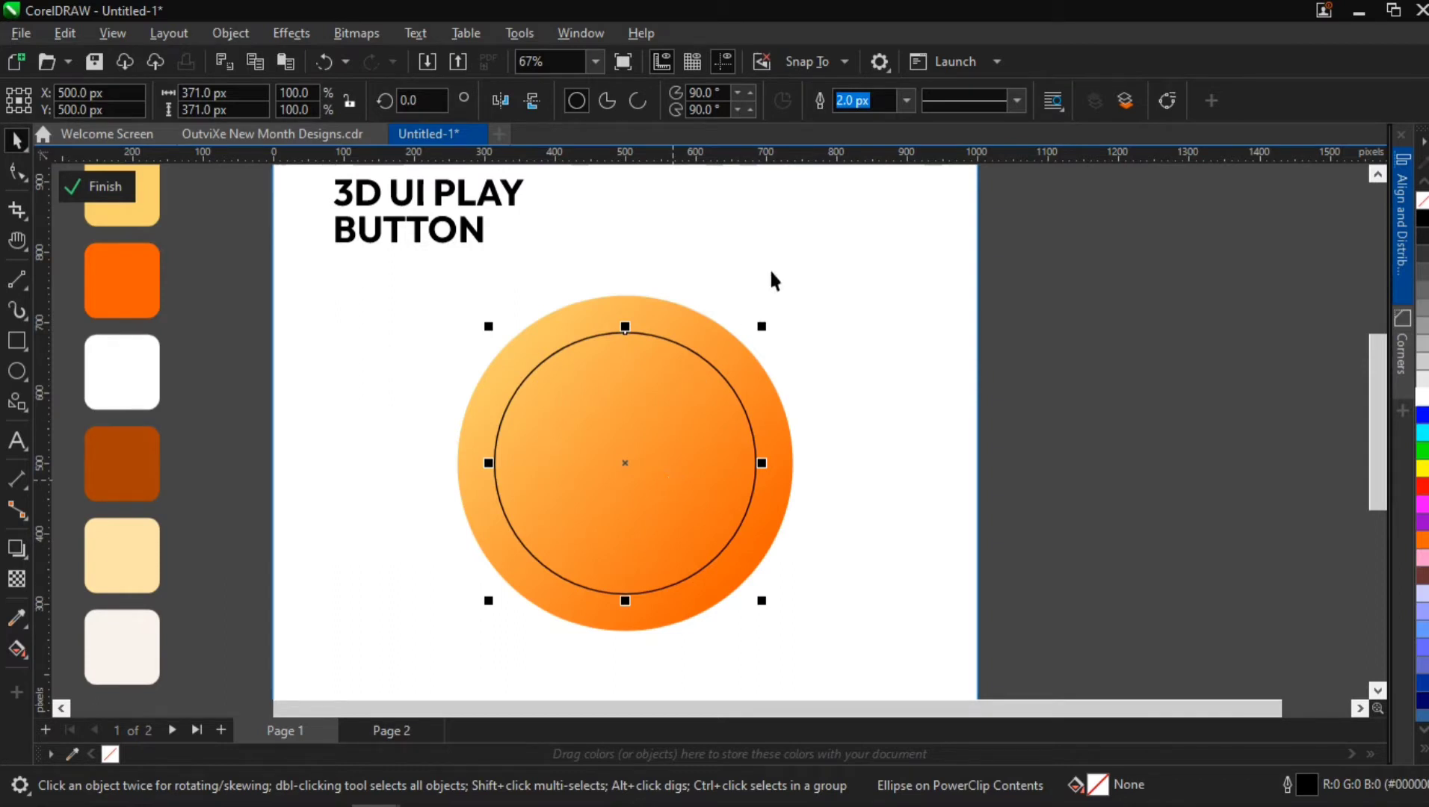
click(134, 484)
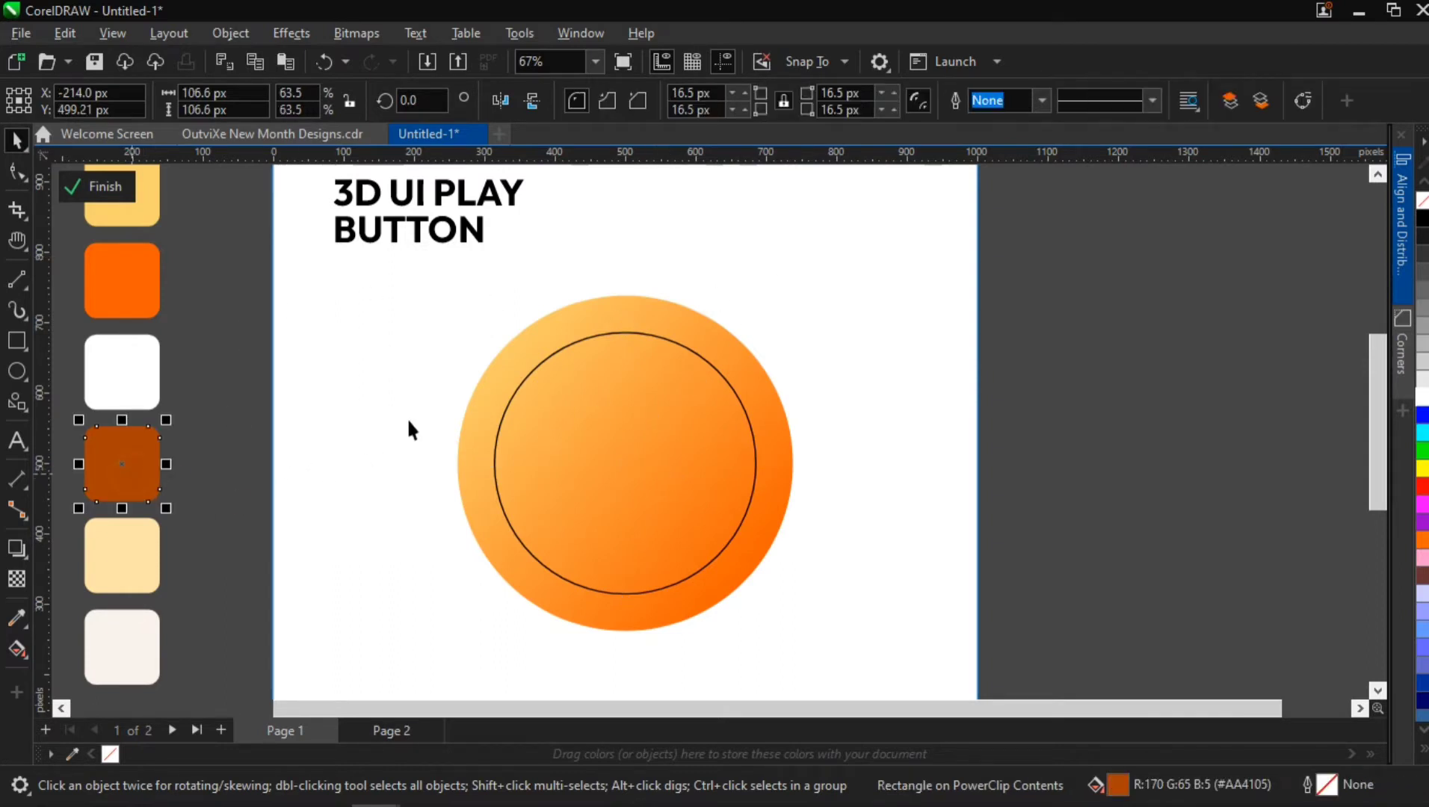
click(552, 366)
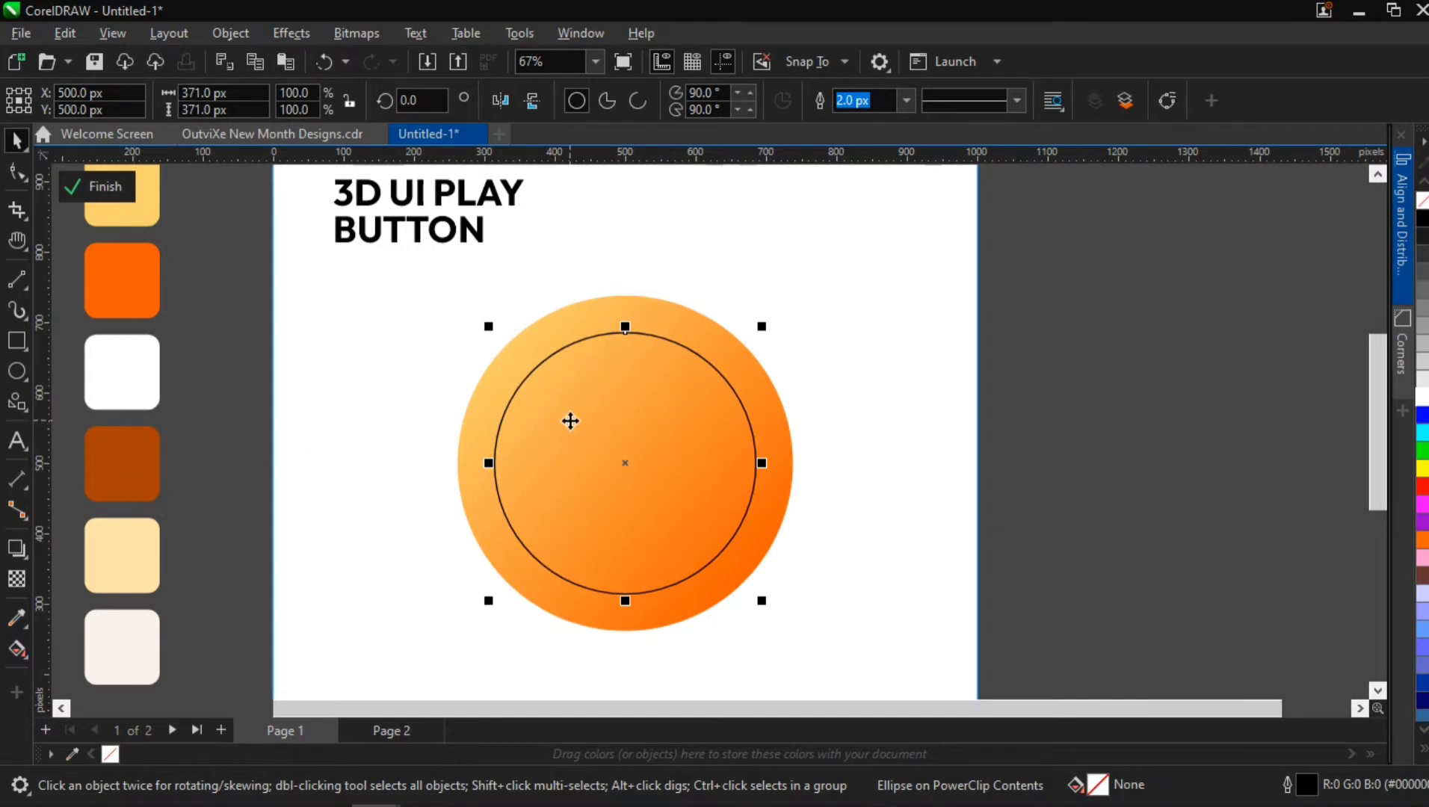
key(super+shift+c)
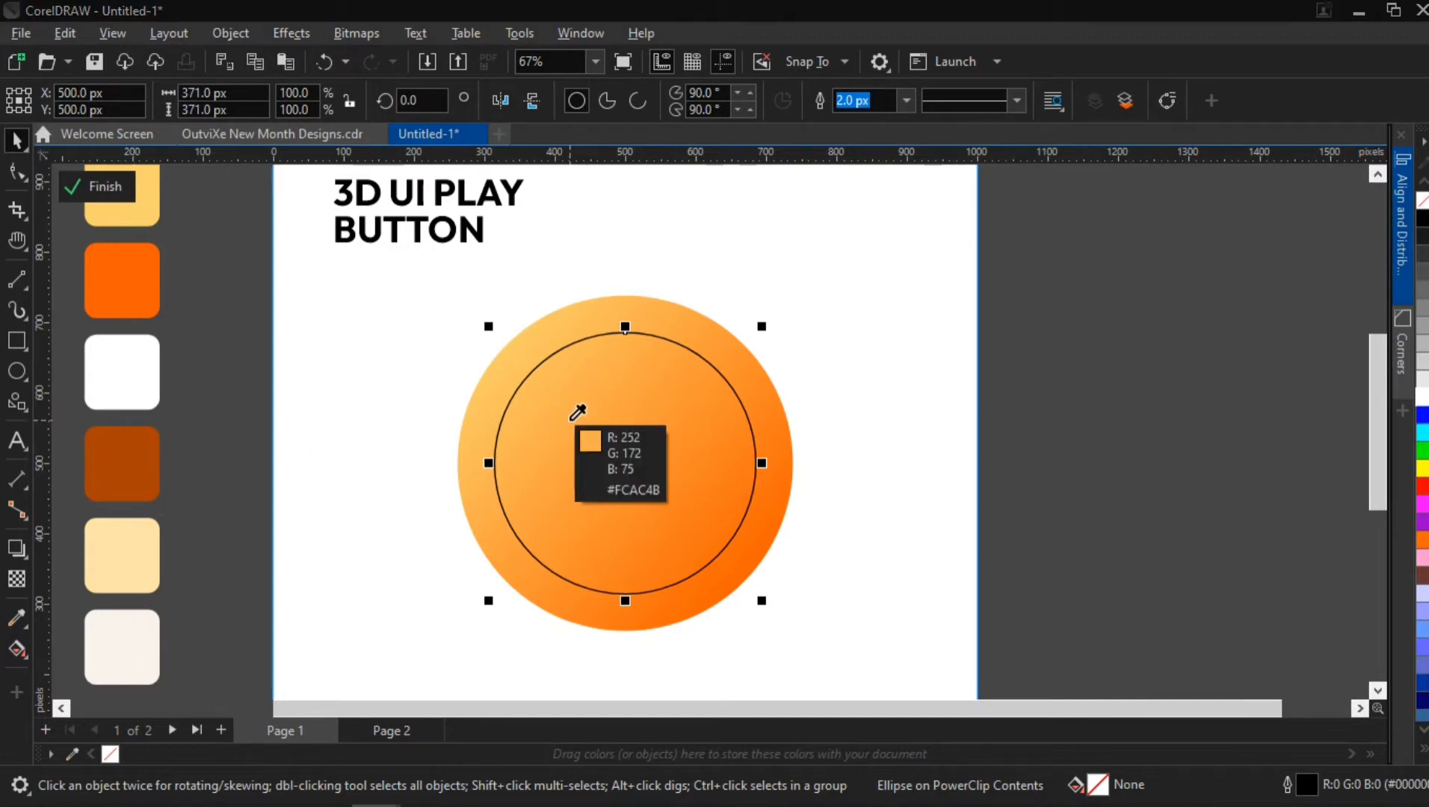
click(125, 458)
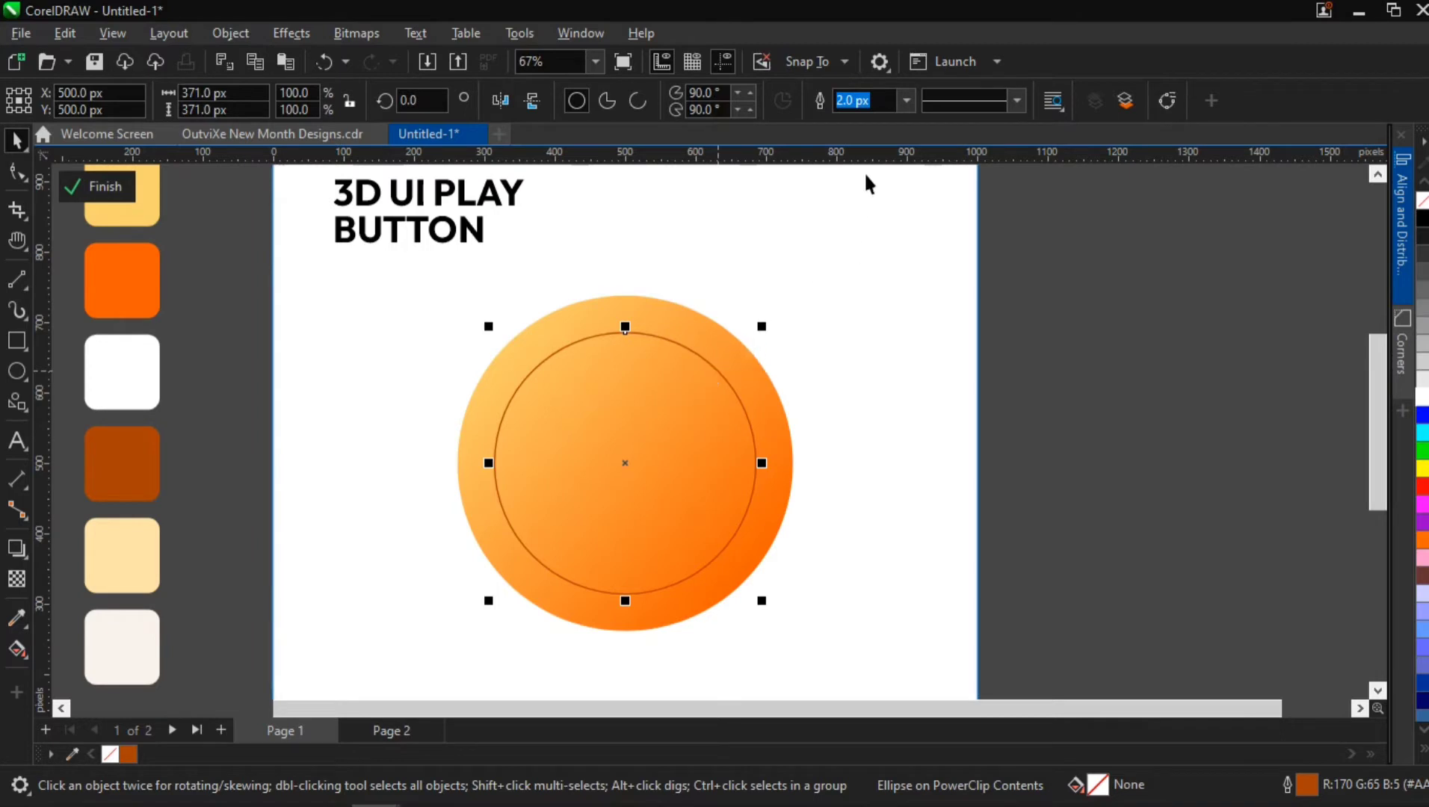
Set the smaller circle's outline width to 10 px.
click(908, 101)
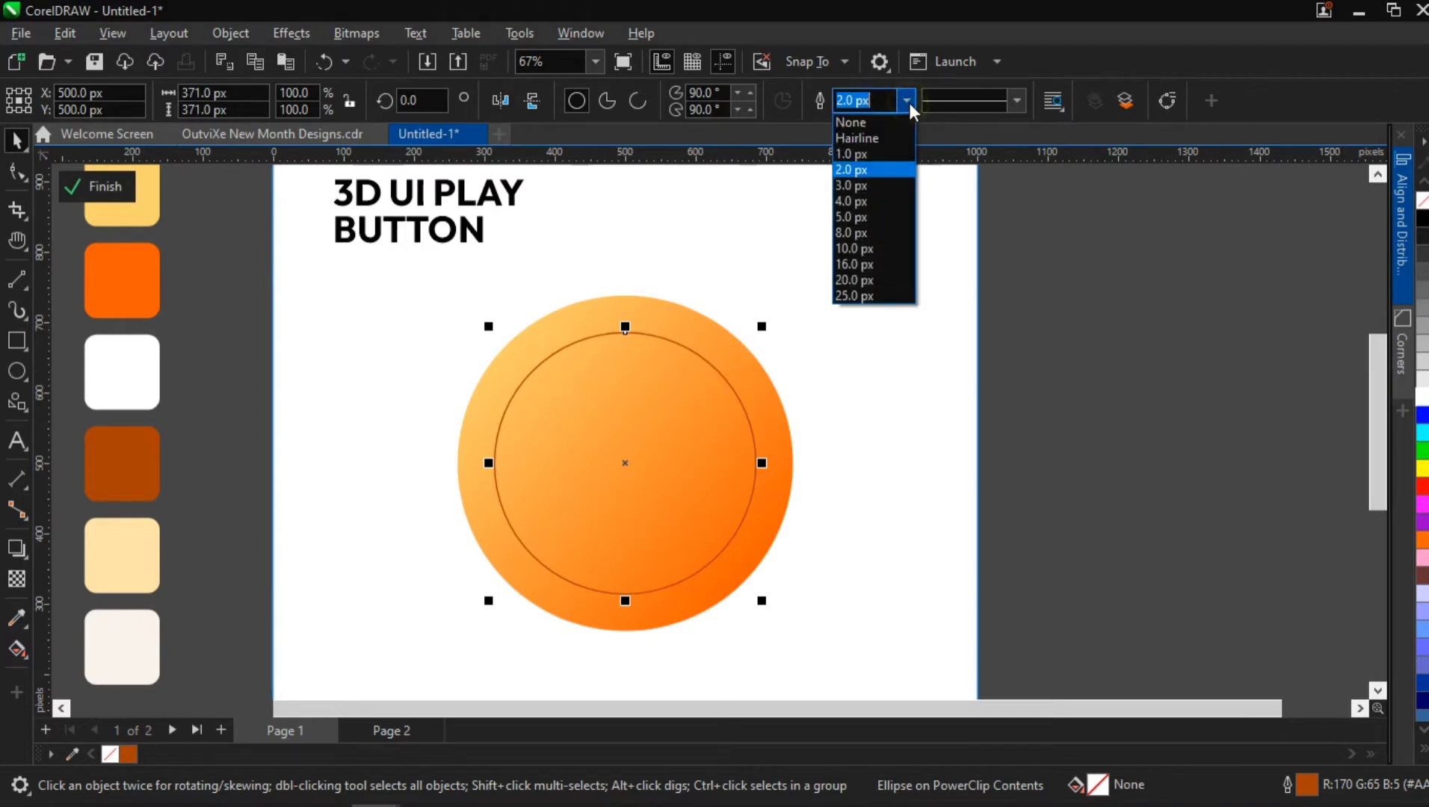
click(859, 232)
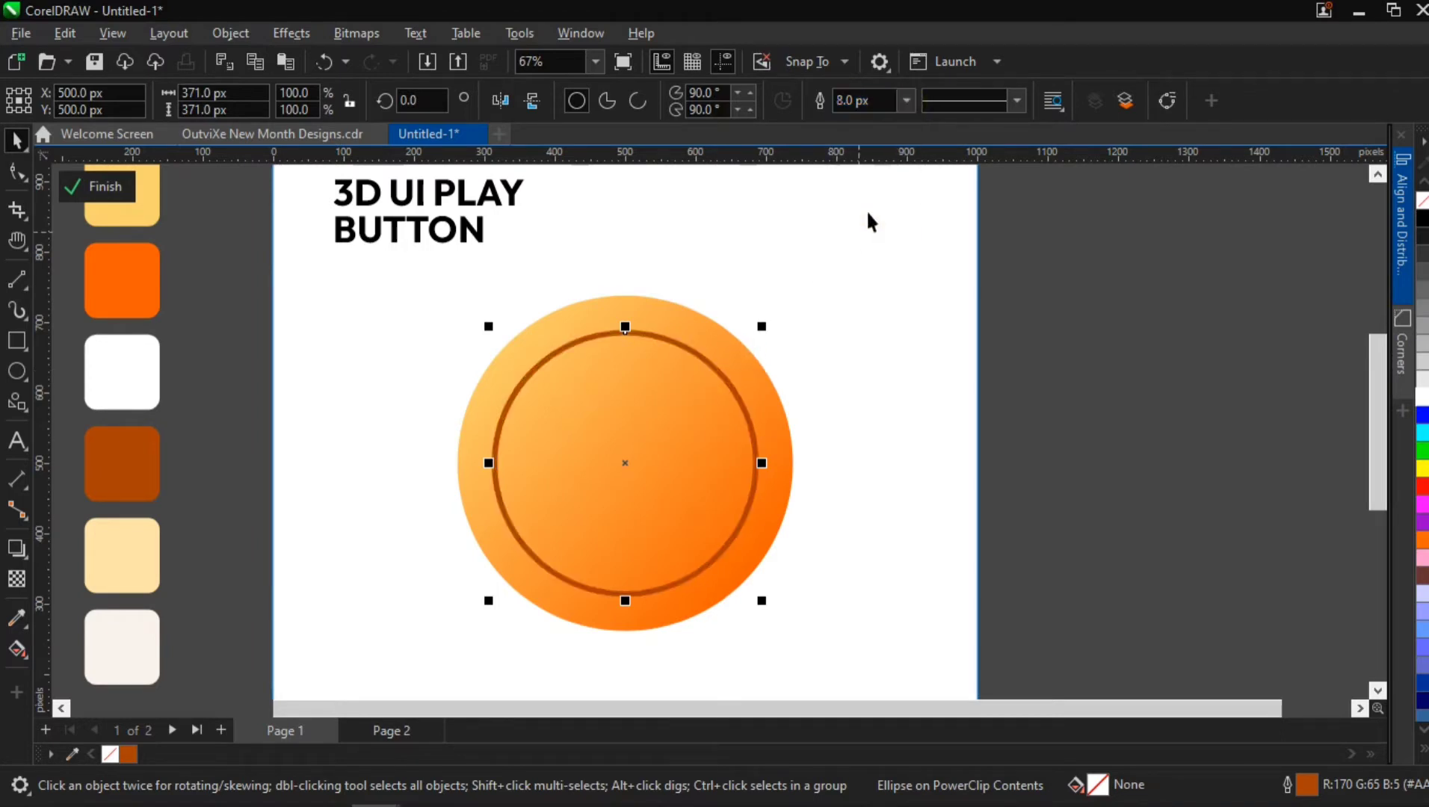
click(906, 101)
click(866, 250)
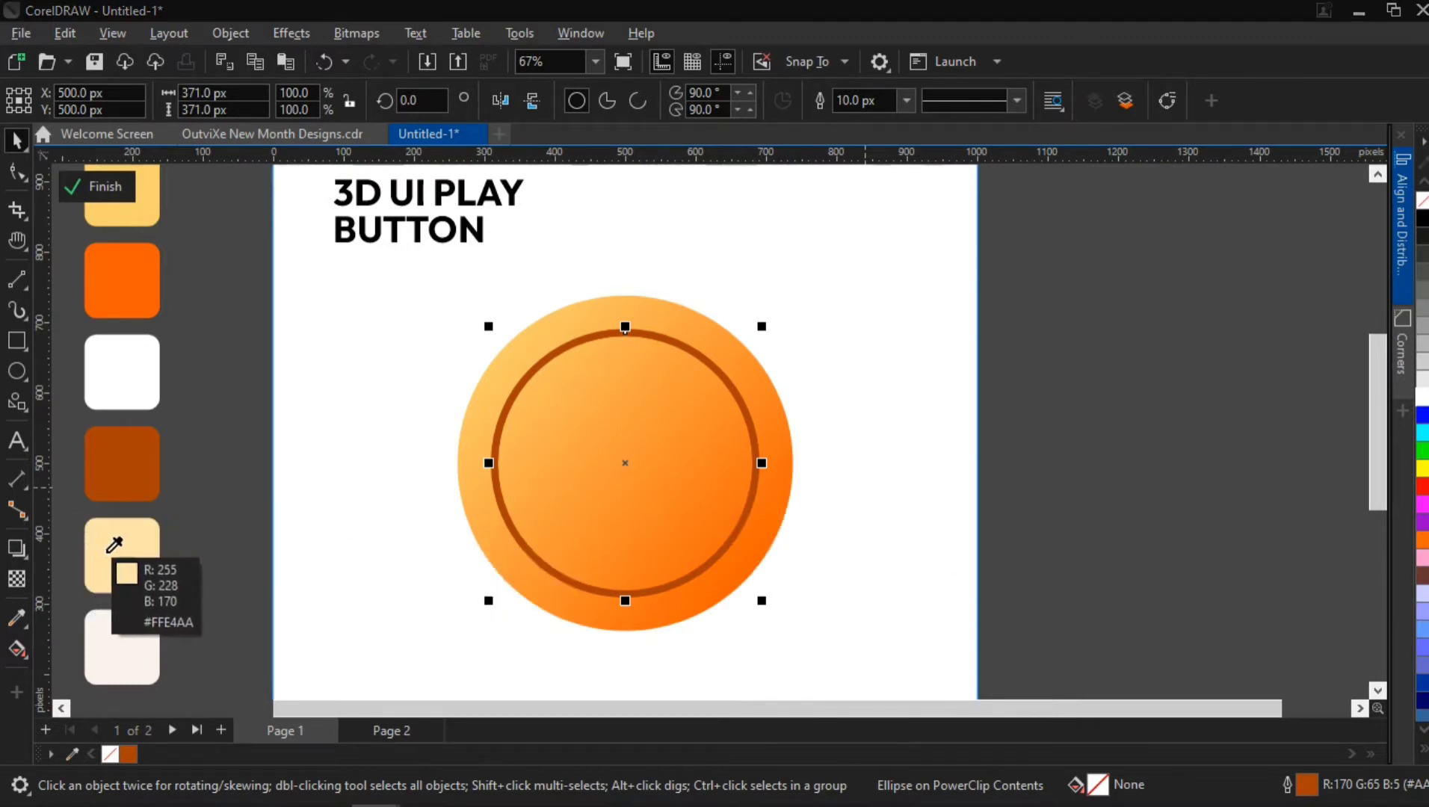
Colour the duplicate ring's outline pale yellow (#FFE4AA), sampled from the fifth swatch, and cut it to the clipboard.
click(110, 551)
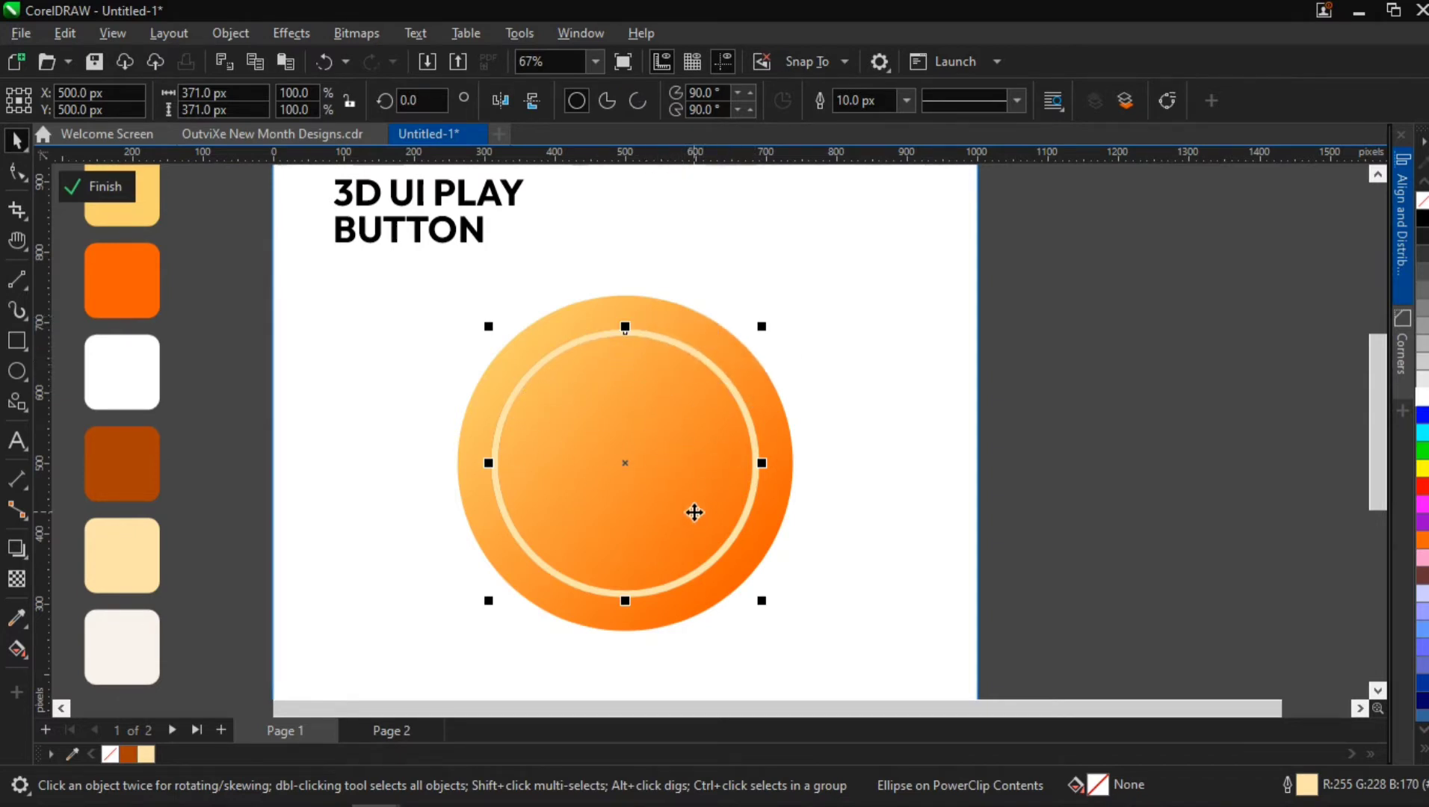
key(ctrl+x)
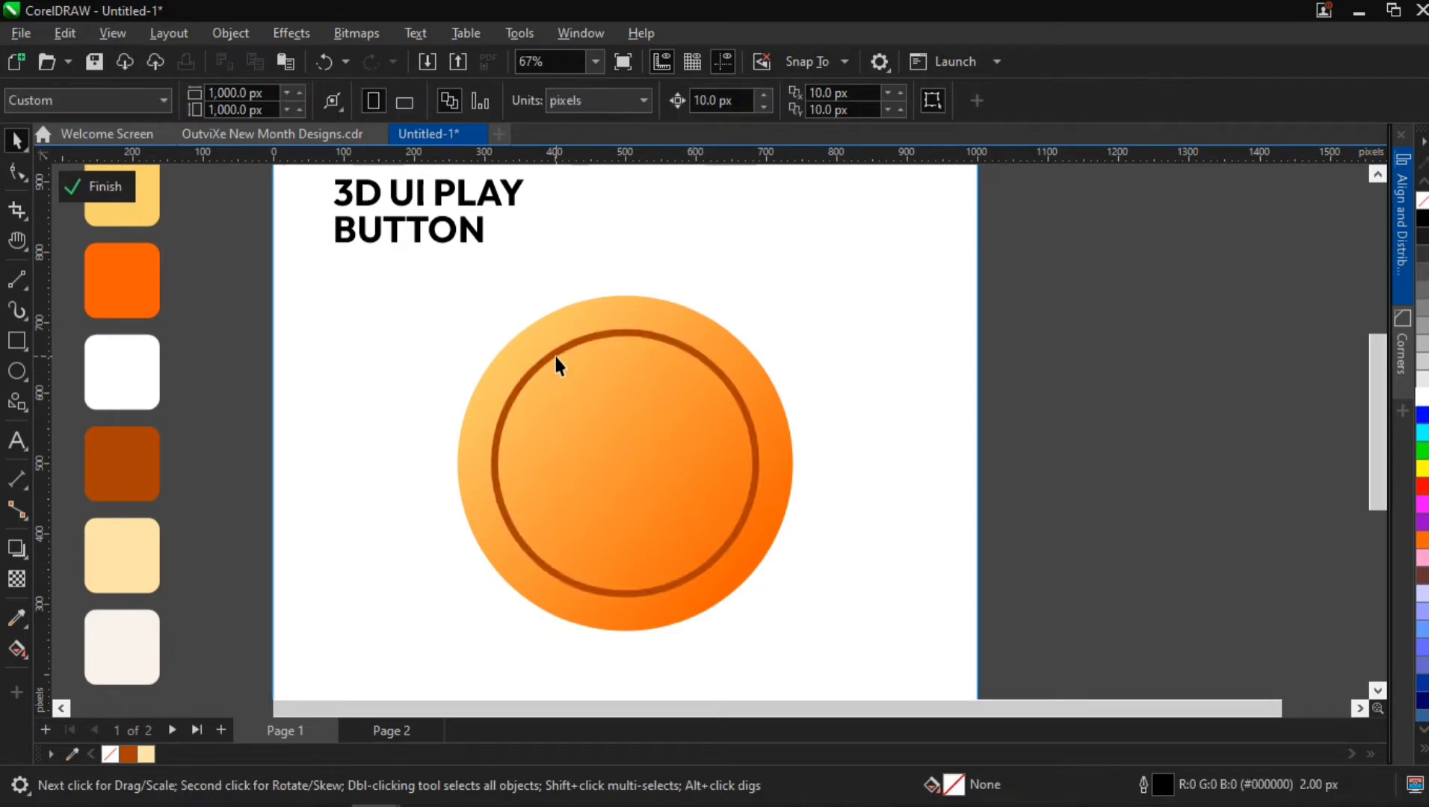
Convert the remaining brown ring into an open arc and reduce its ending angle to 222°.
click(555, 355)
click(638, 100)
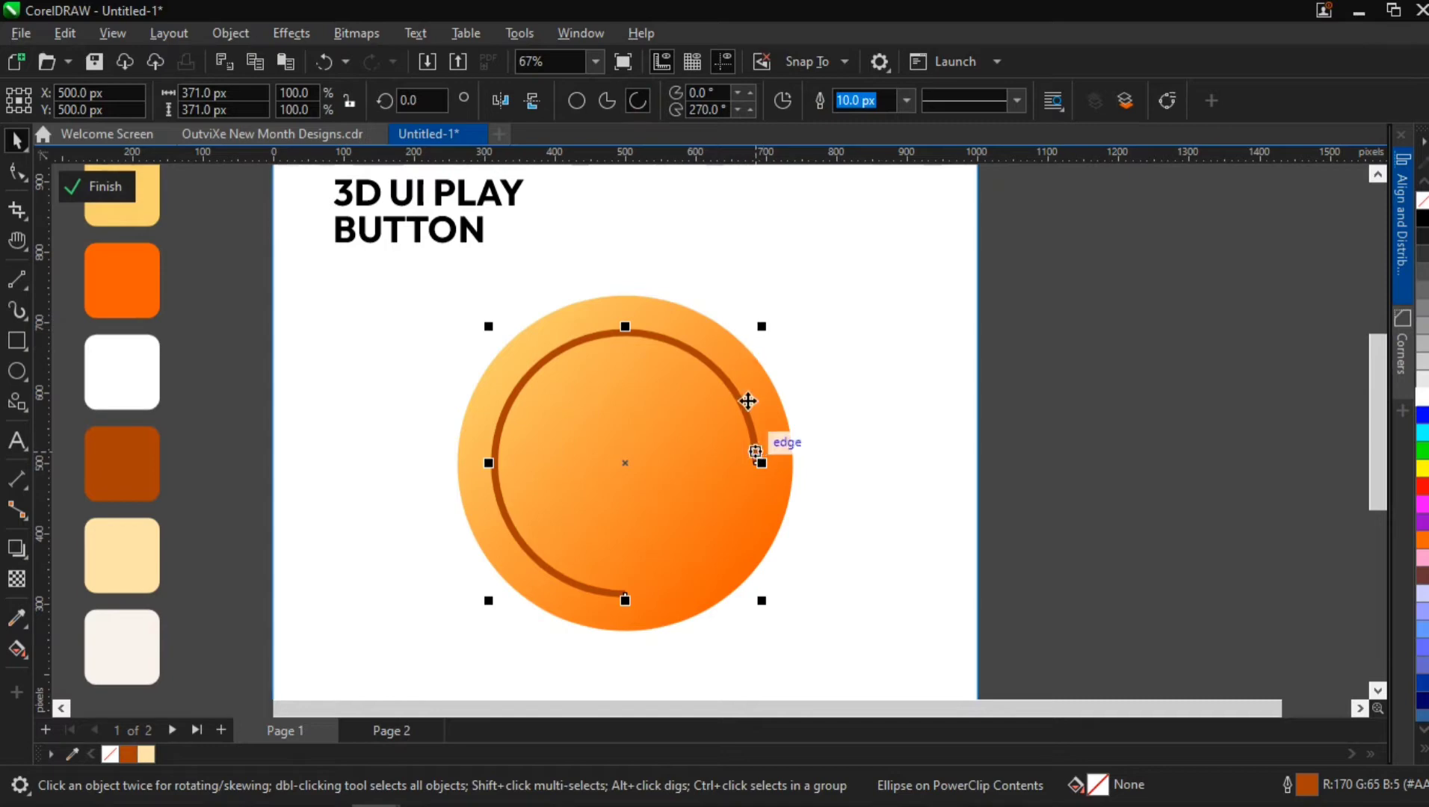
click(740, 111)
click(740, 112)
click(740, 111)
click(740, 111)
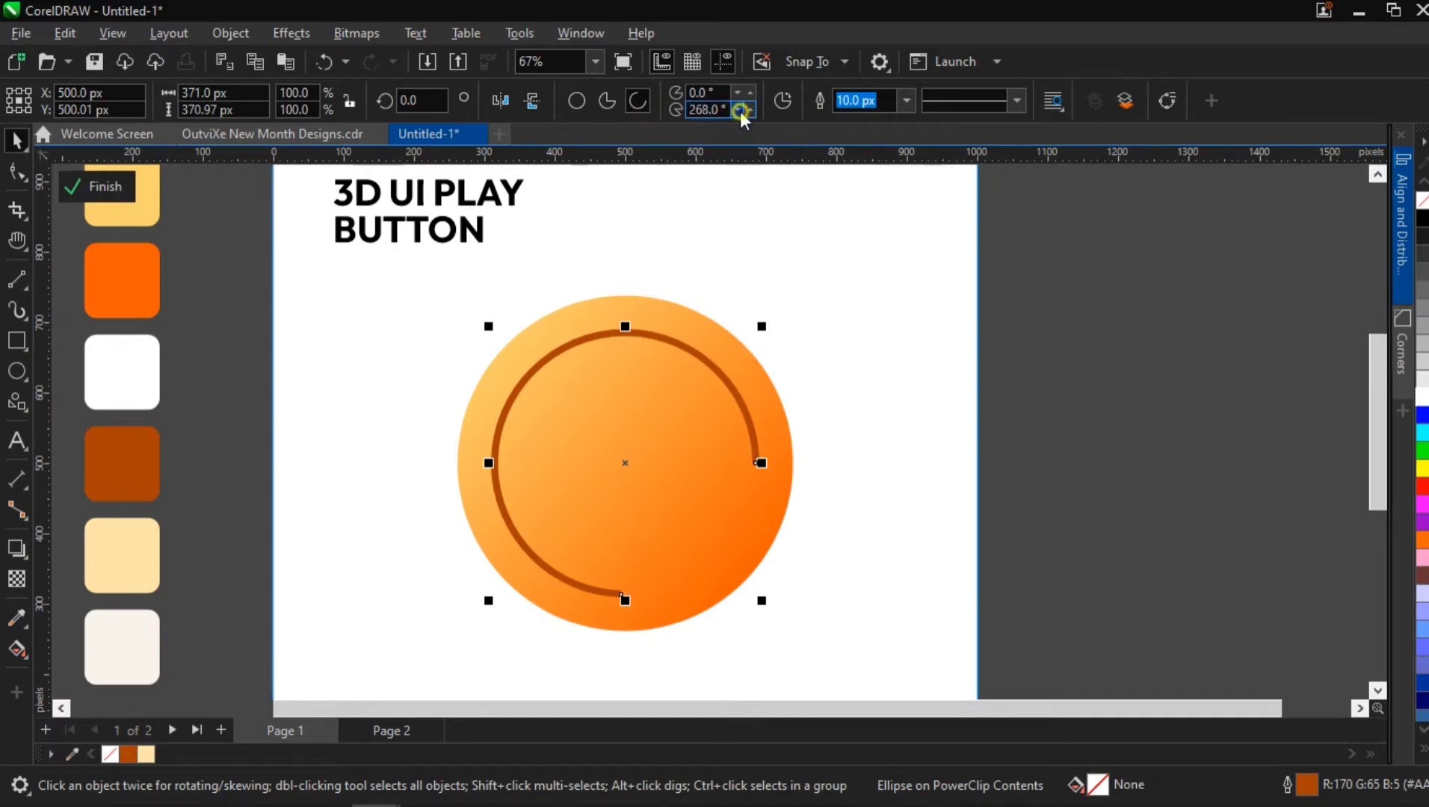
click(740, 112)
click(740, 111)
click(740, 111)
click(740, 112)
click(740, 112)
click(740, 111)
click(740, 111)
click(740, 111)
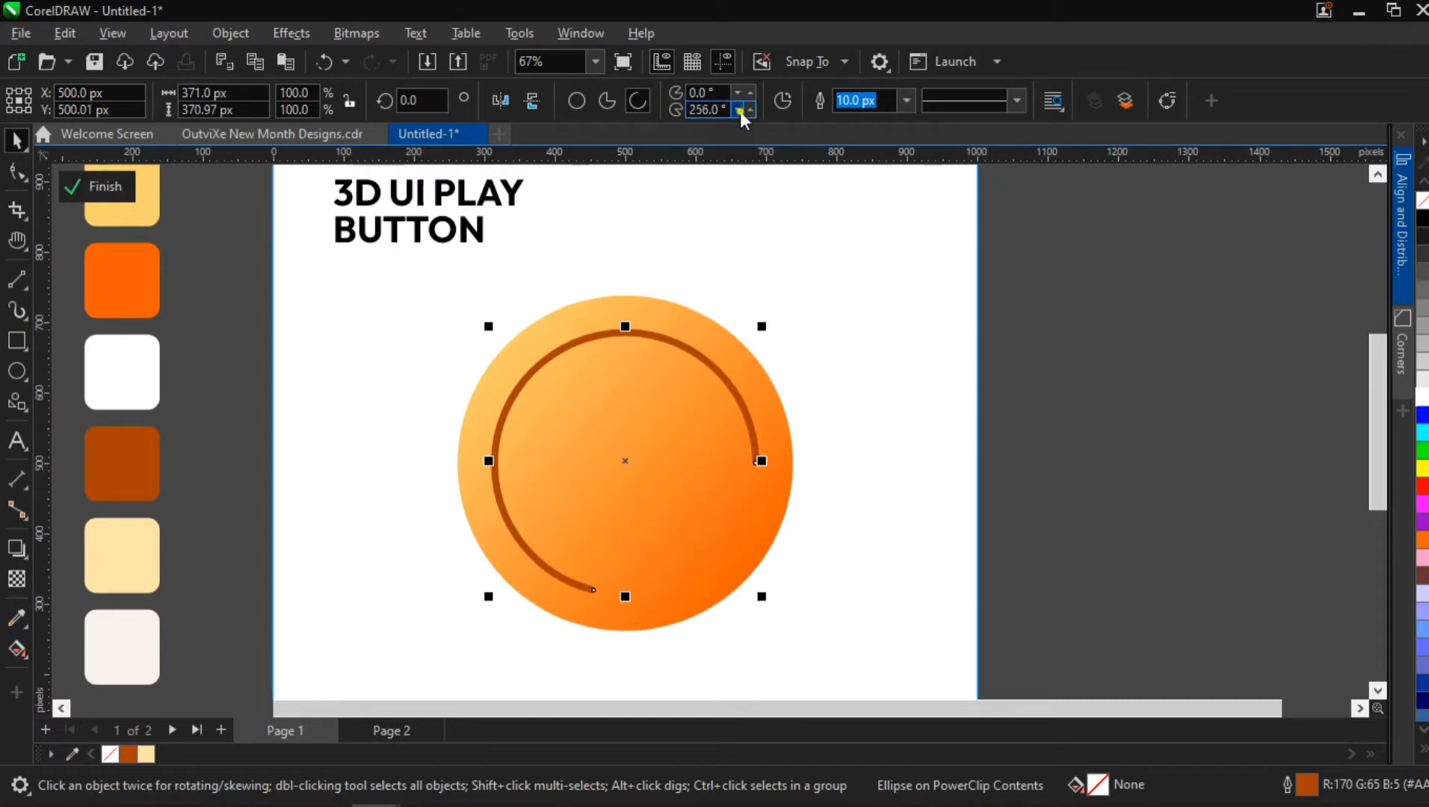
click(740, 112)
click(740, 111)
click(740, 112)
click(740, 111)
click(740, 111)
scroll(550, 624, up, 2)
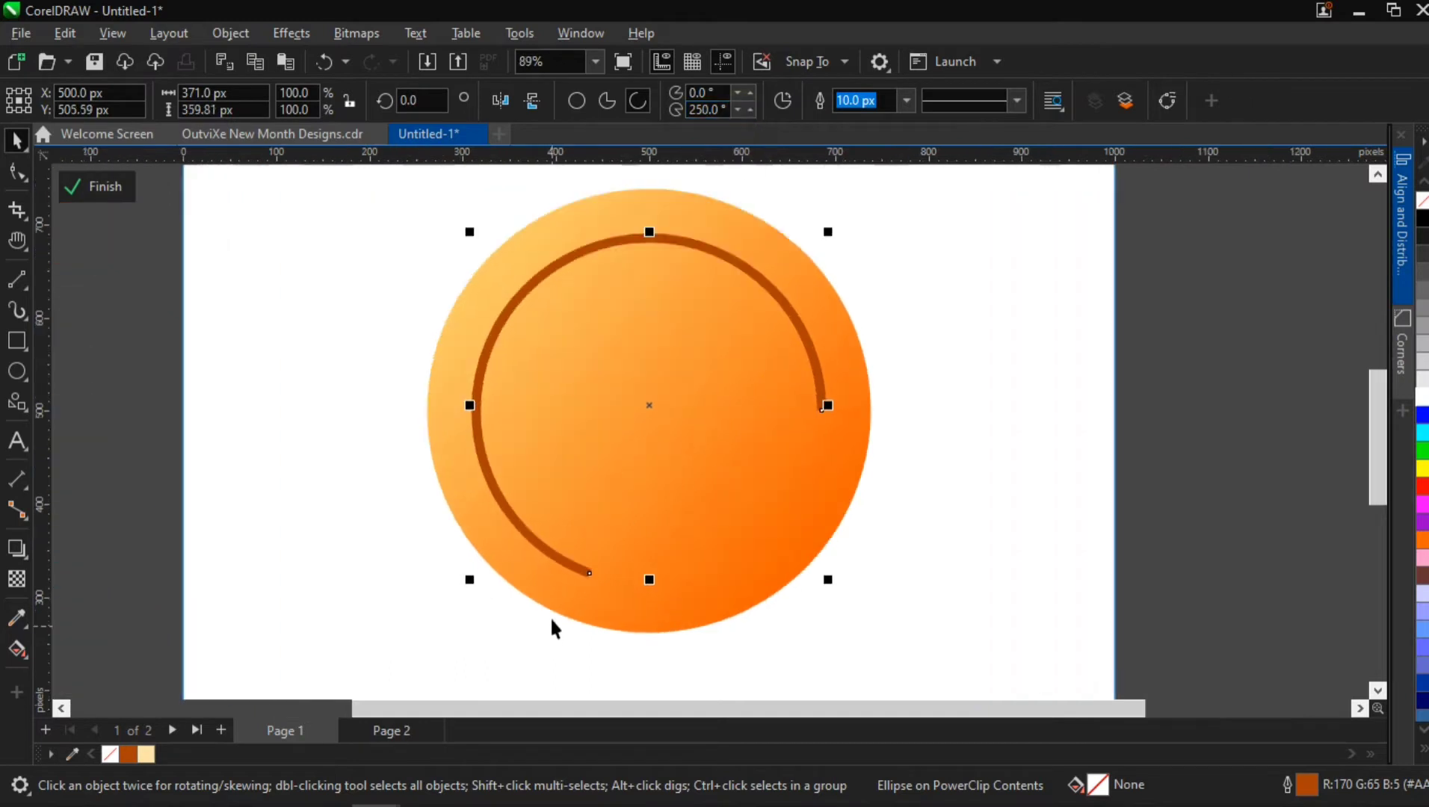
click(738, 111)
click(738, 111)
click(738, 111)
click(735, 110)
click(735, 110)
click(735, 110)
click(735, 110)
click(735, 110)
click(735, 109)
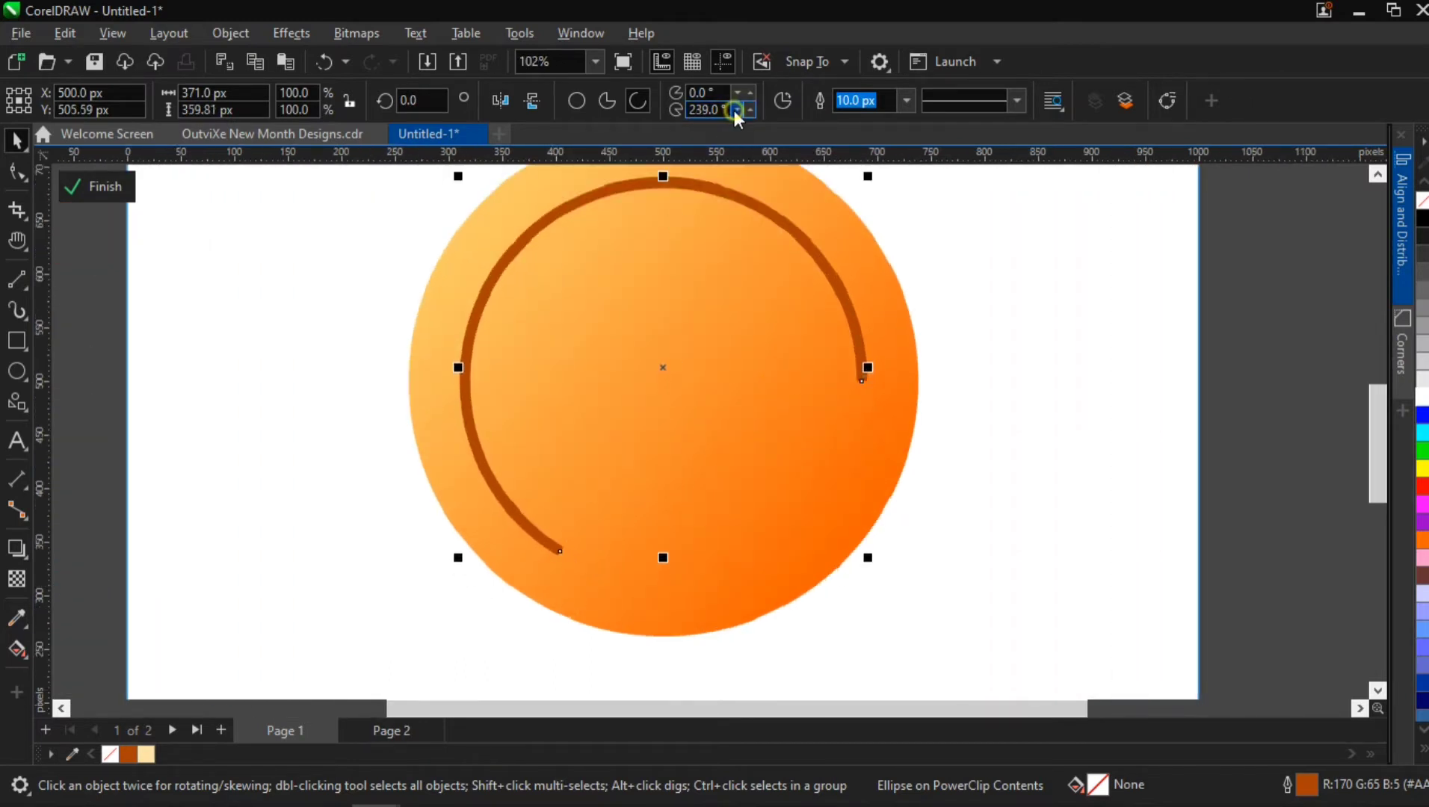
click(735, 110)
click(734, 110)
click(735, 110)
click(735, 110)
click(735, 110)
click(735, 110)
click(735, 110)
click(735, 110)
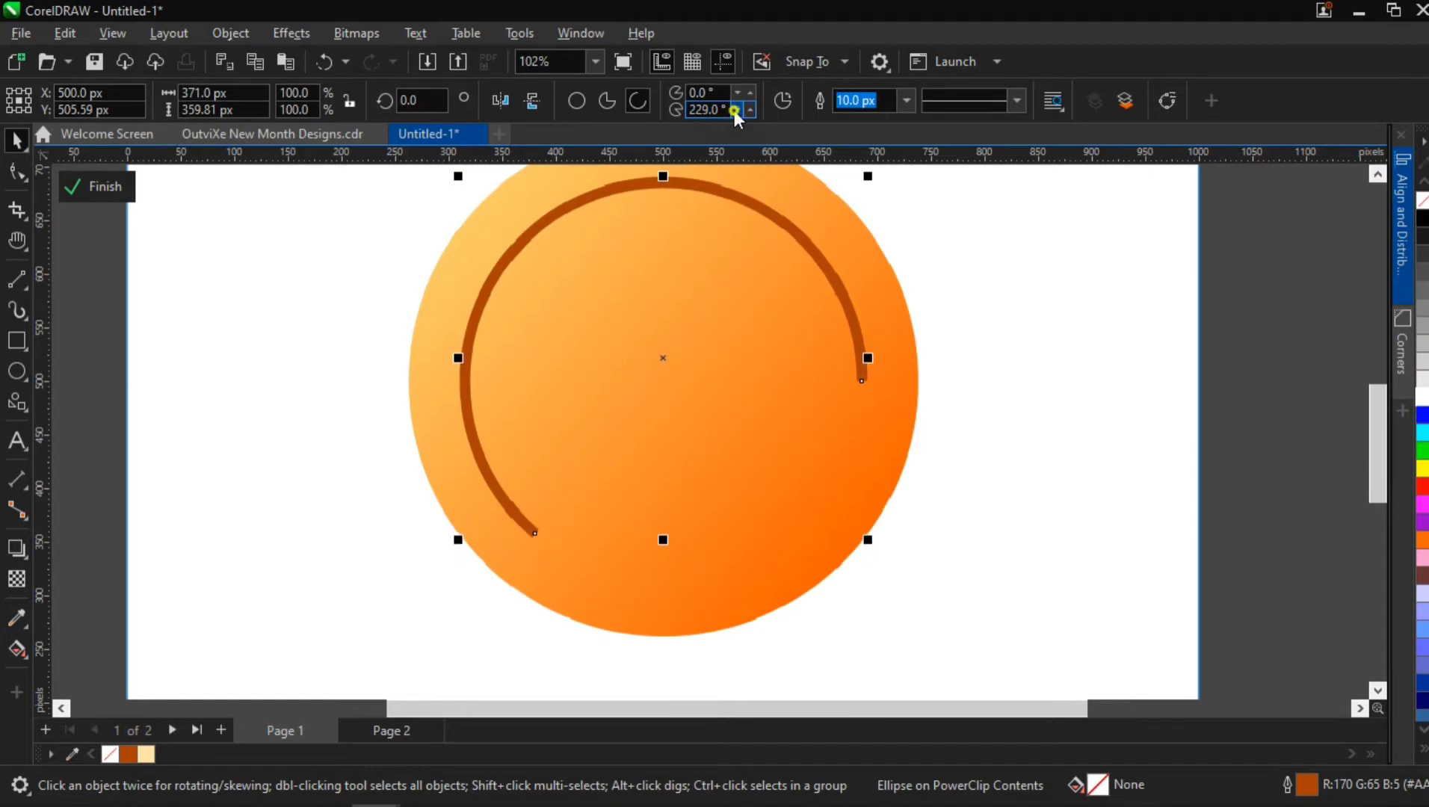
click(735, 110)
click(735, 110)
click(735, 110)
click(735, 109)
click(735, 110)
click(735, 110)
click(735, 110)
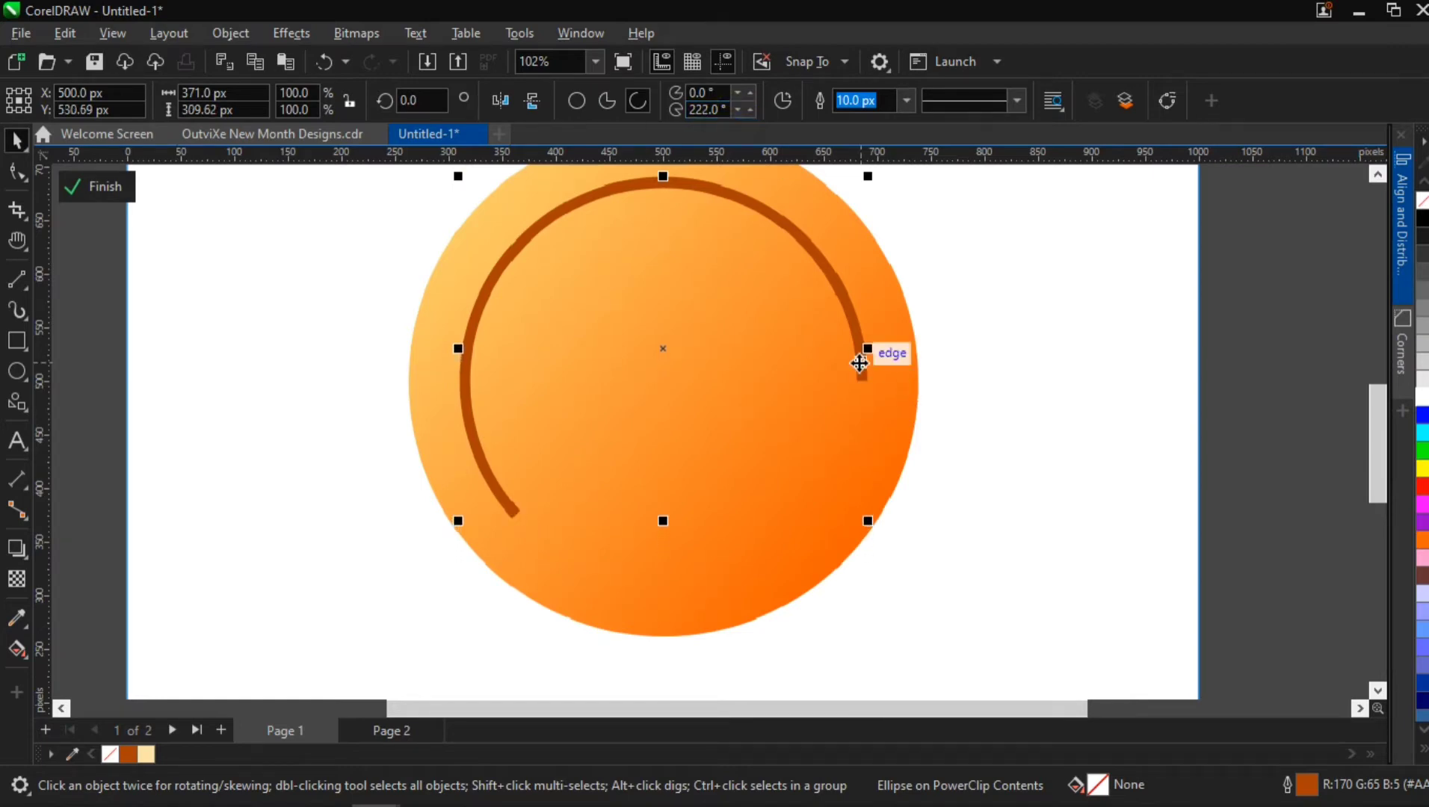
Set the brown arc's starting angle to 29°.
click(750, 92)
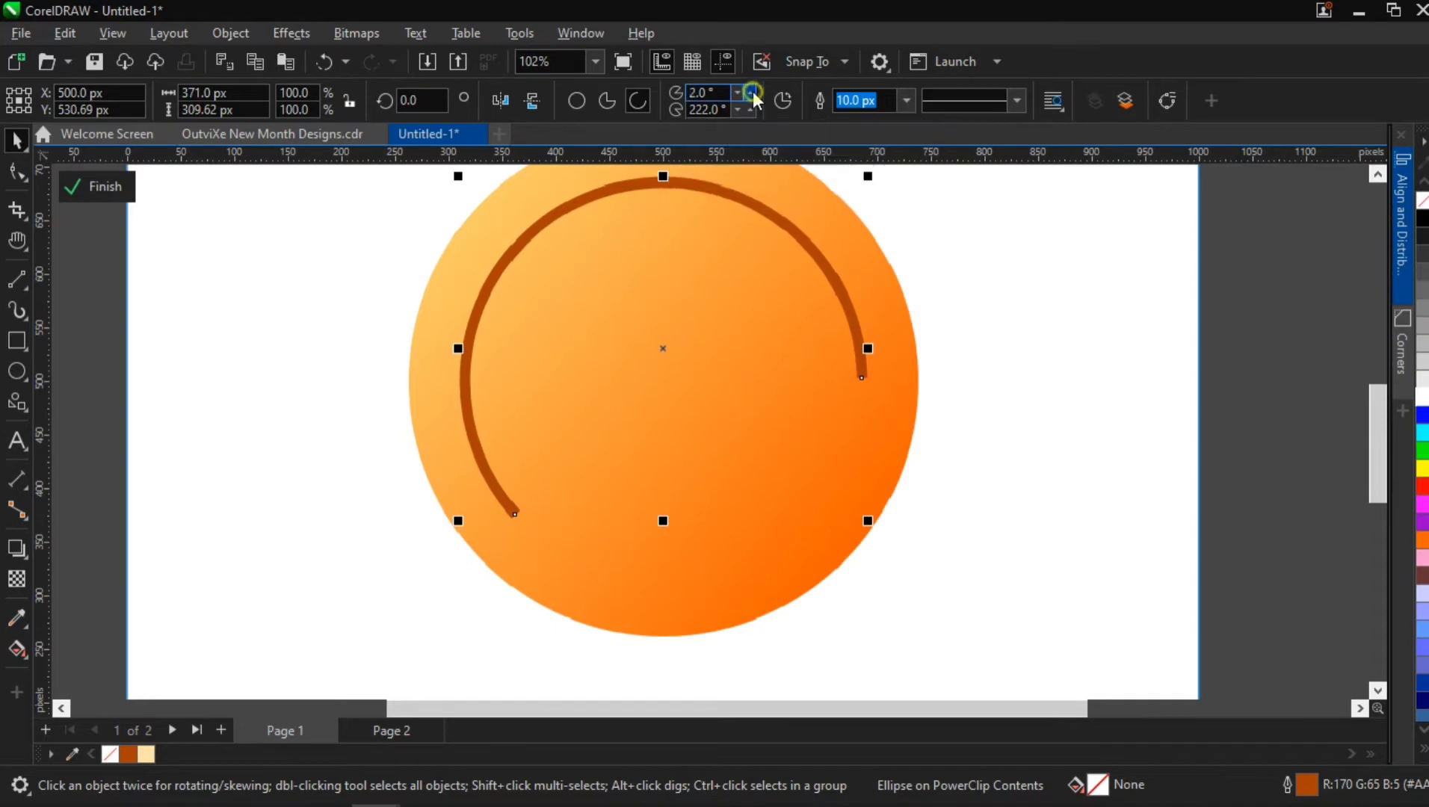
click(750, 92)
click(751, 93)
click(751, 92)
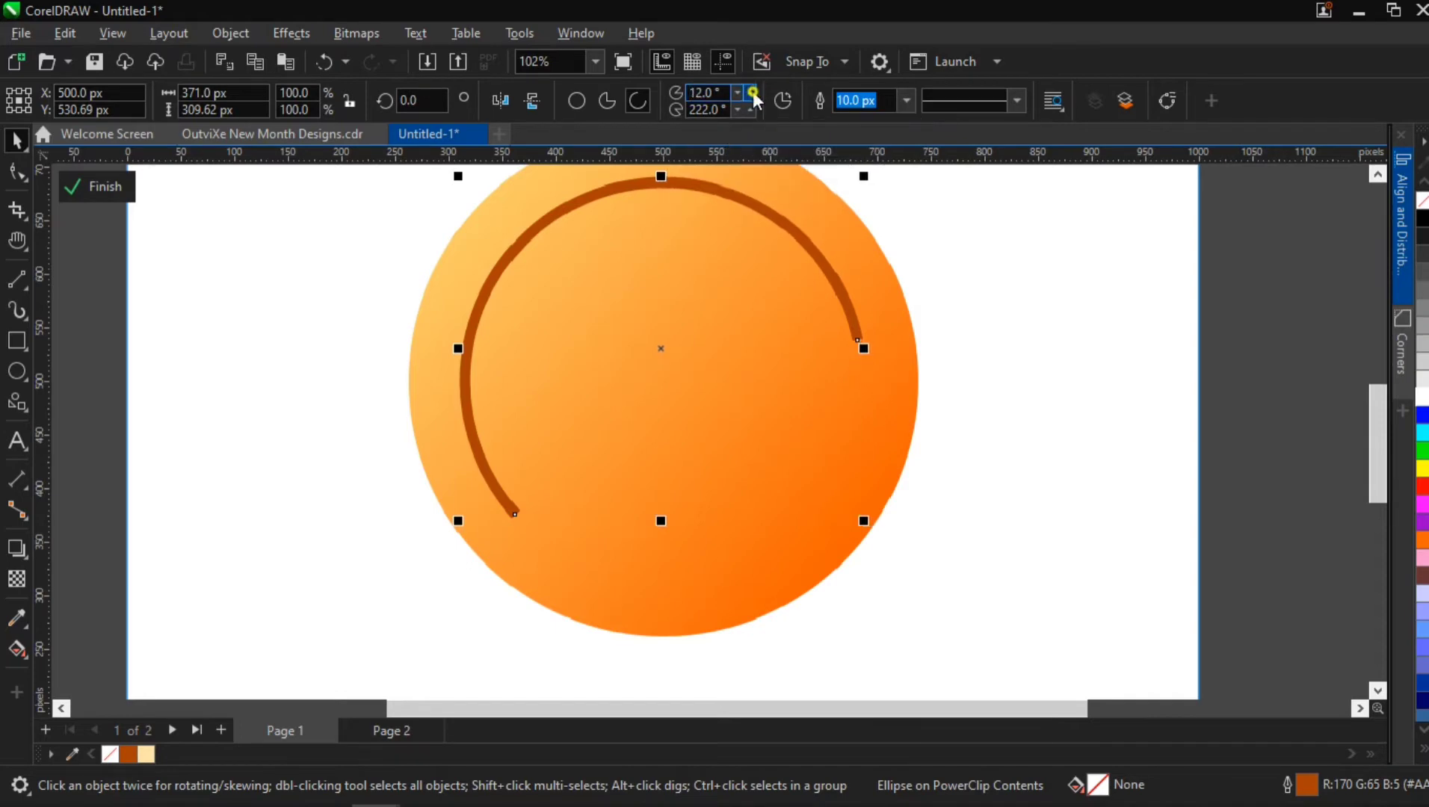
click(751, 92)
click(751, 93)
click(750, 93)
click(751, 93)
click(751, 93)
click(751, 92)
click(751, 93)
click(751, 93)
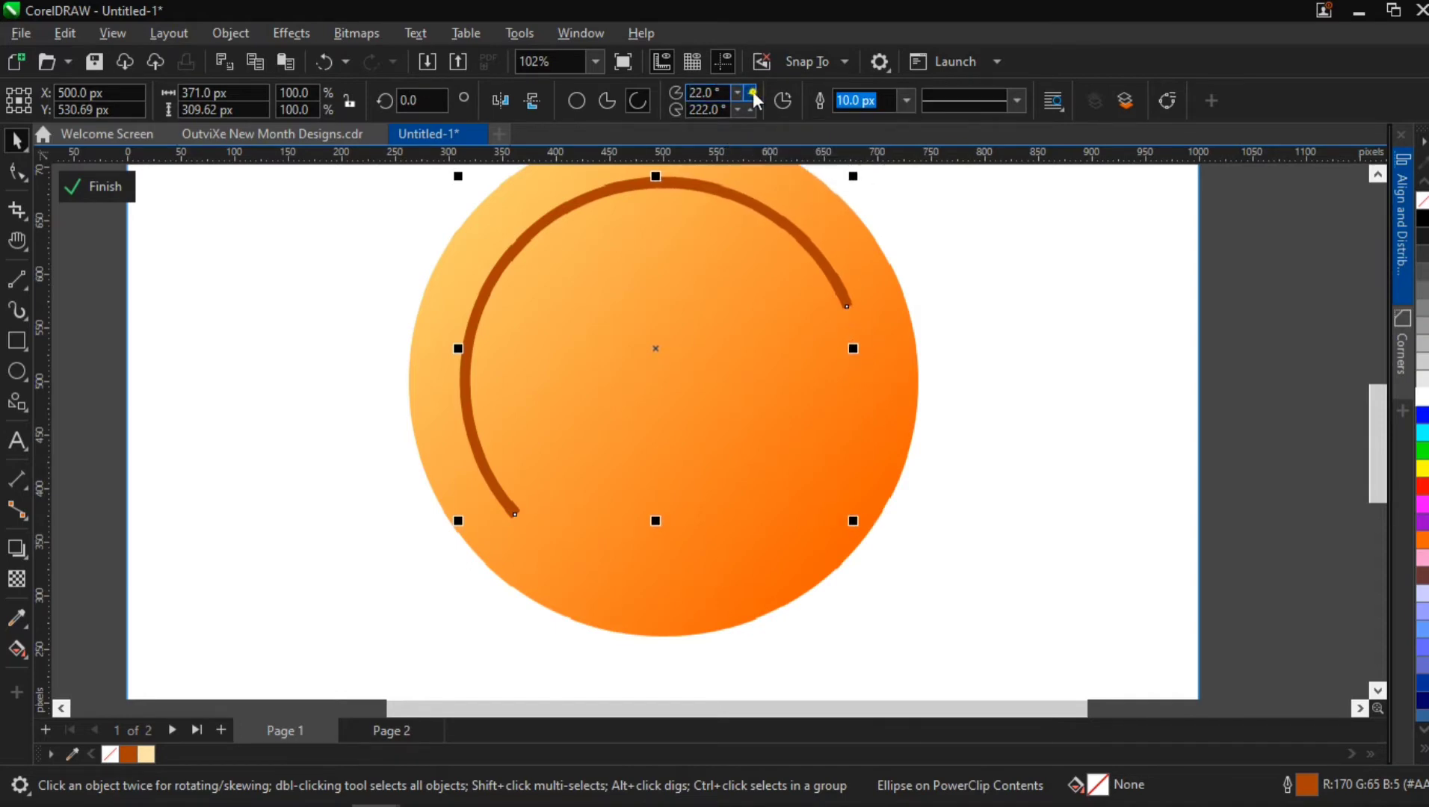
click(751, 93)
click(751, 93)
click(751, 92)
click(750, 93)
click(751, 93)
click(751, 93)
click(750, 93)
click(751, 93)
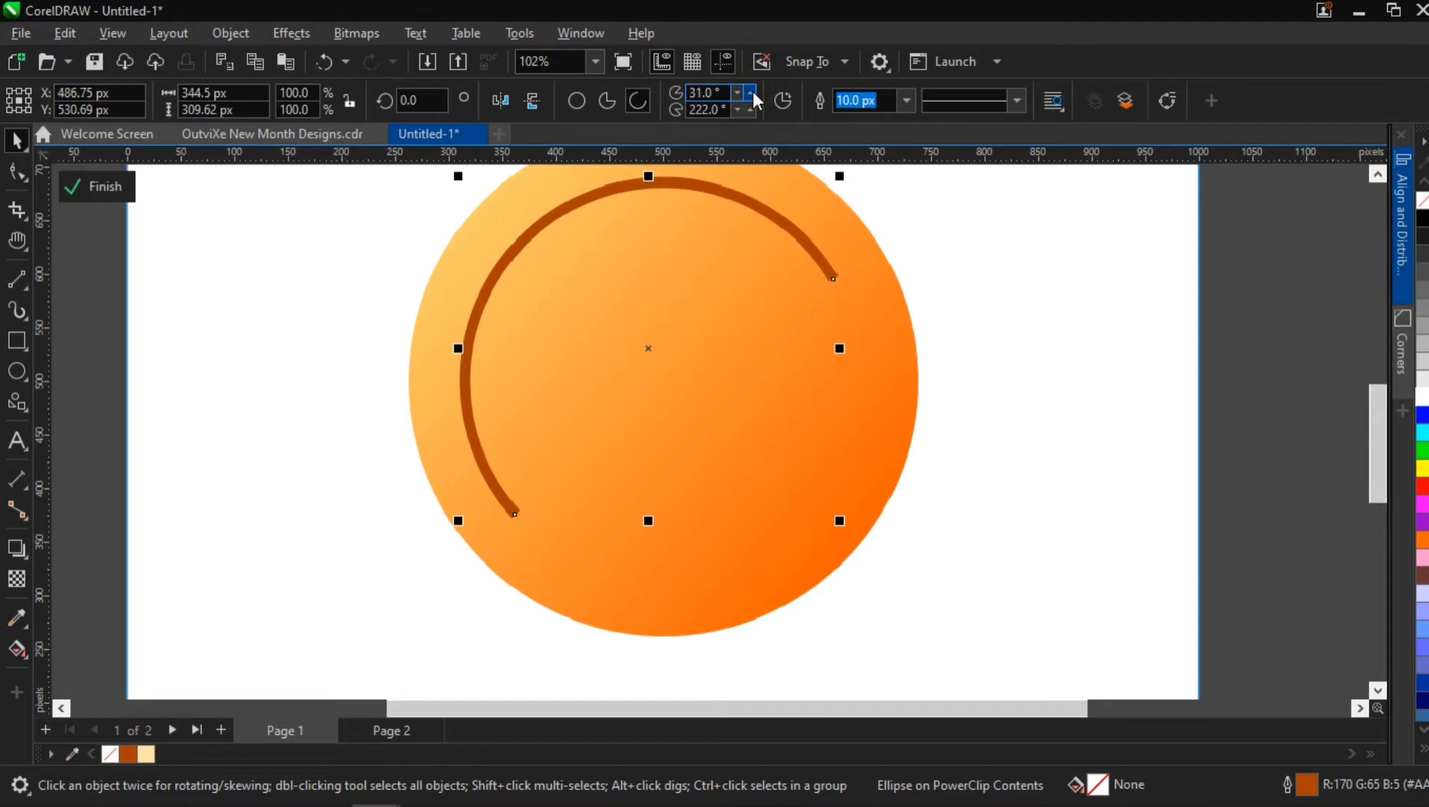
click(738, 92)
click(738, 92)
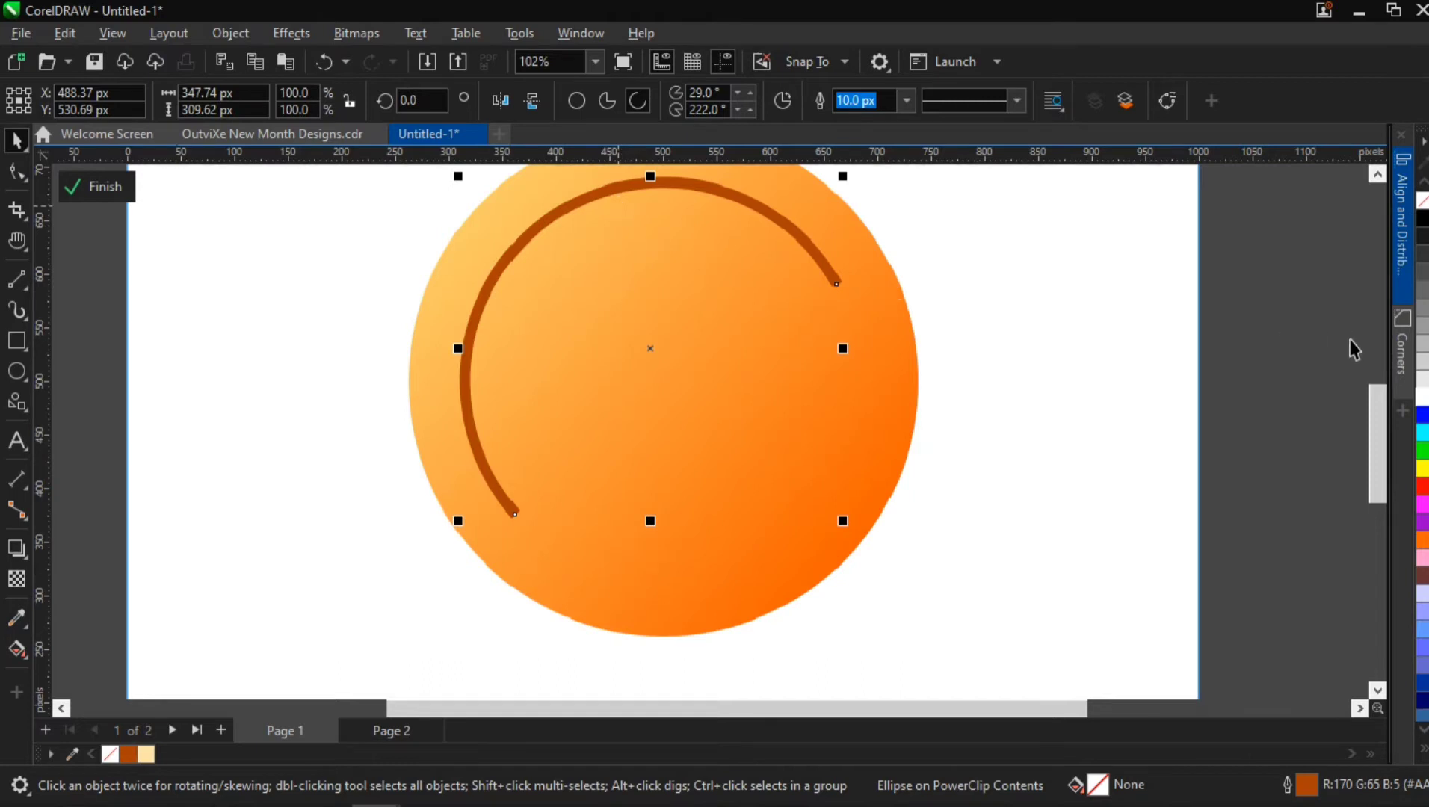
Apply a linear fountain transparency to the brown arc, fading from its upper-left edge towards the circle's centre at about -57°.
drag(1380, 408, 1379, 393)
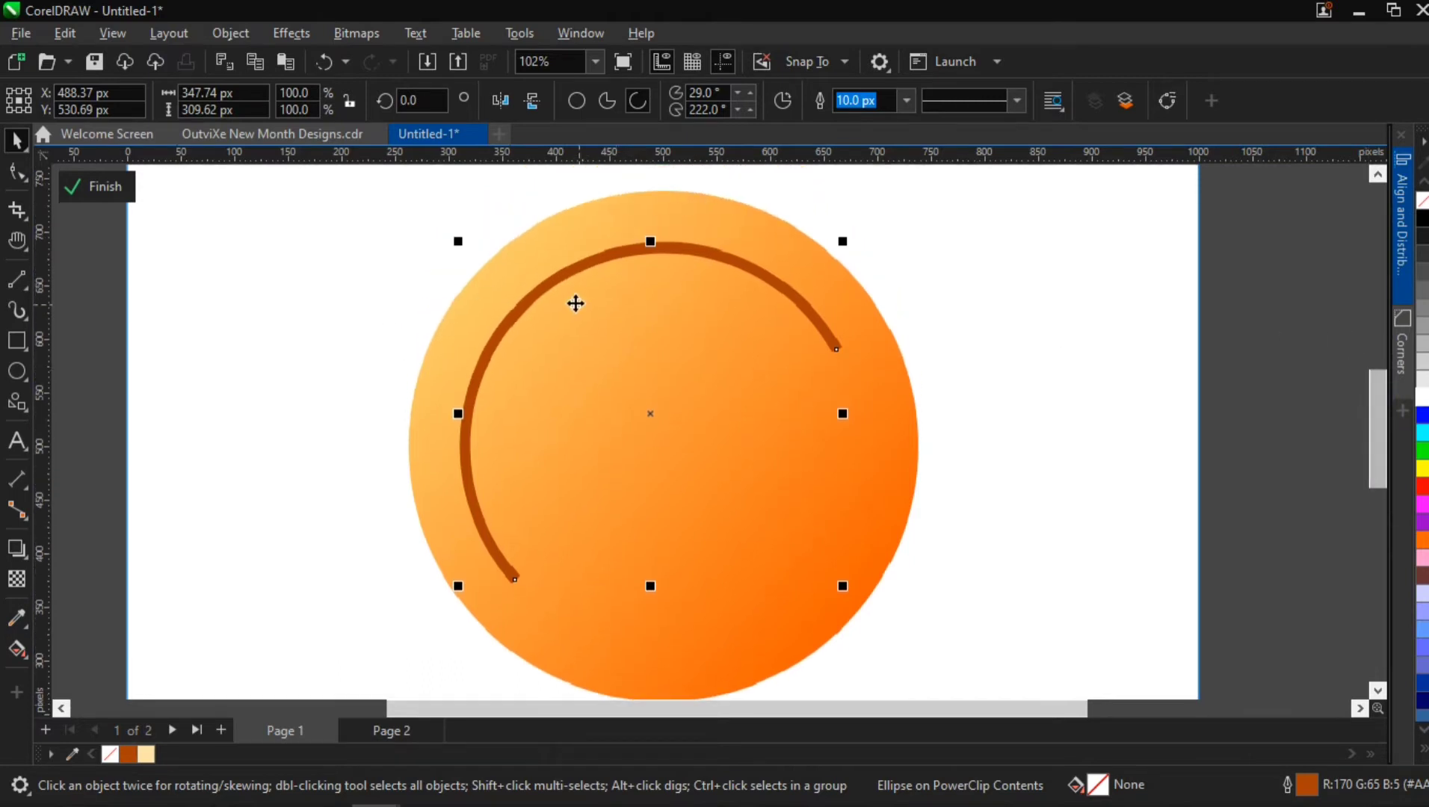
click(16, 582)
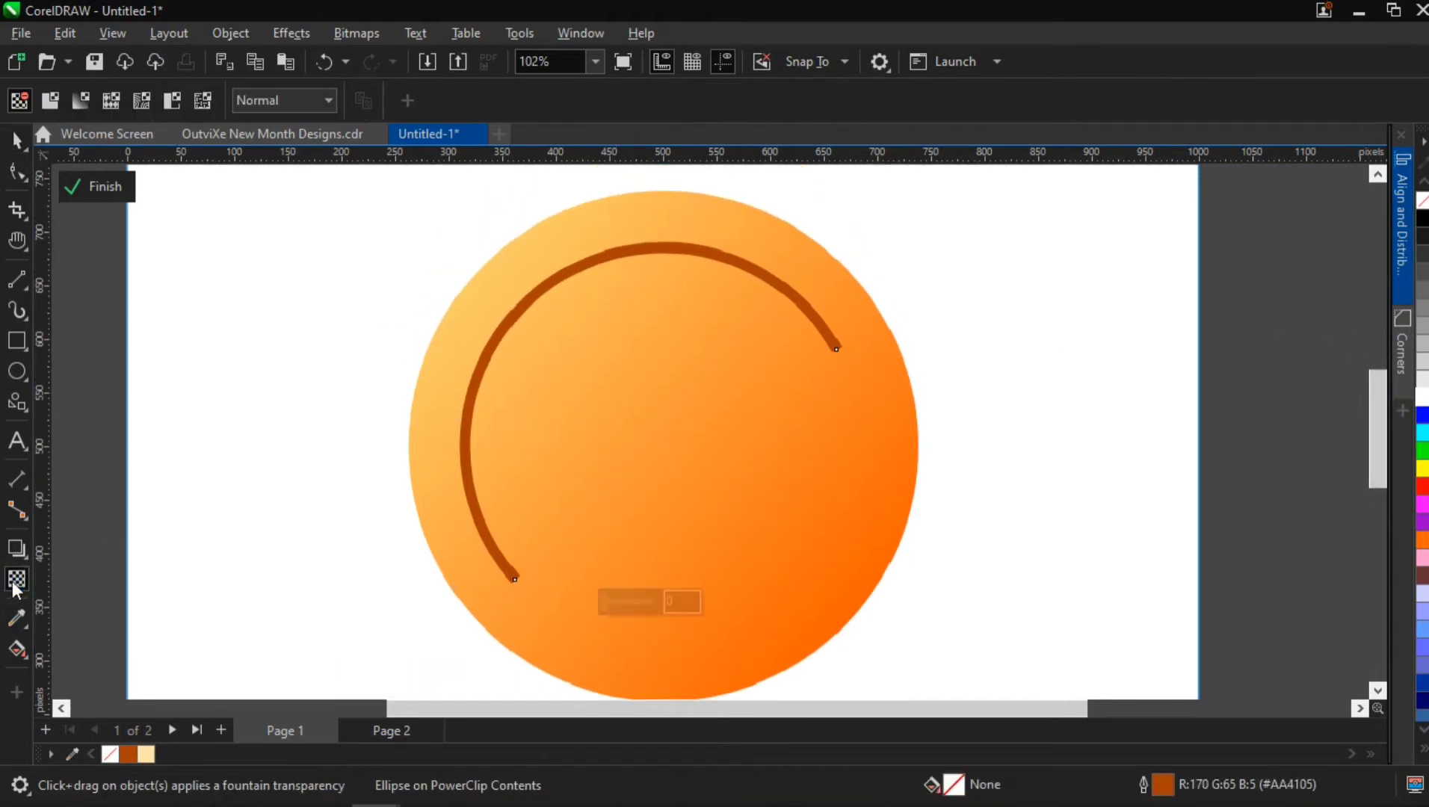
drag(535, 264, 652, 413)
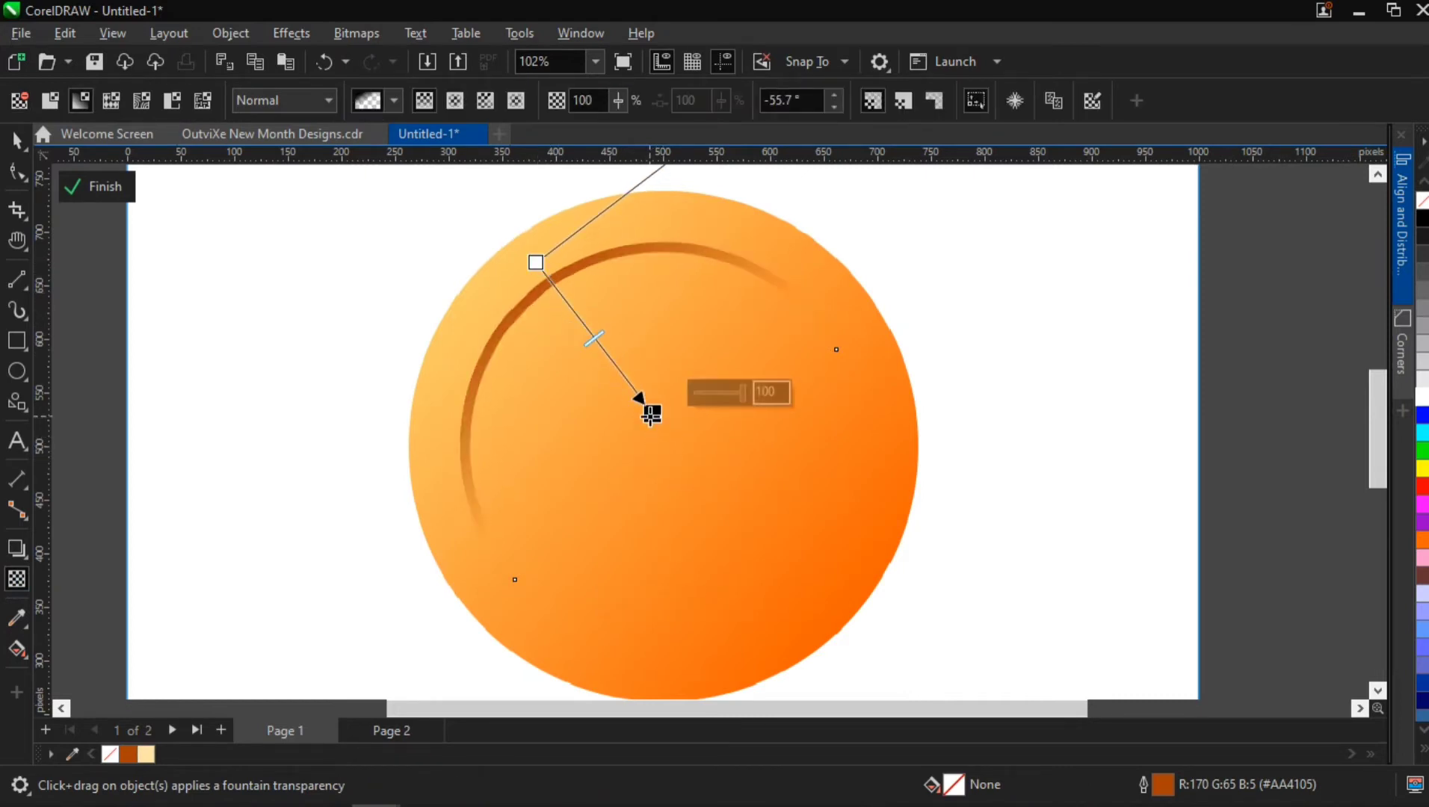
drag(652, 414, 654, 424)
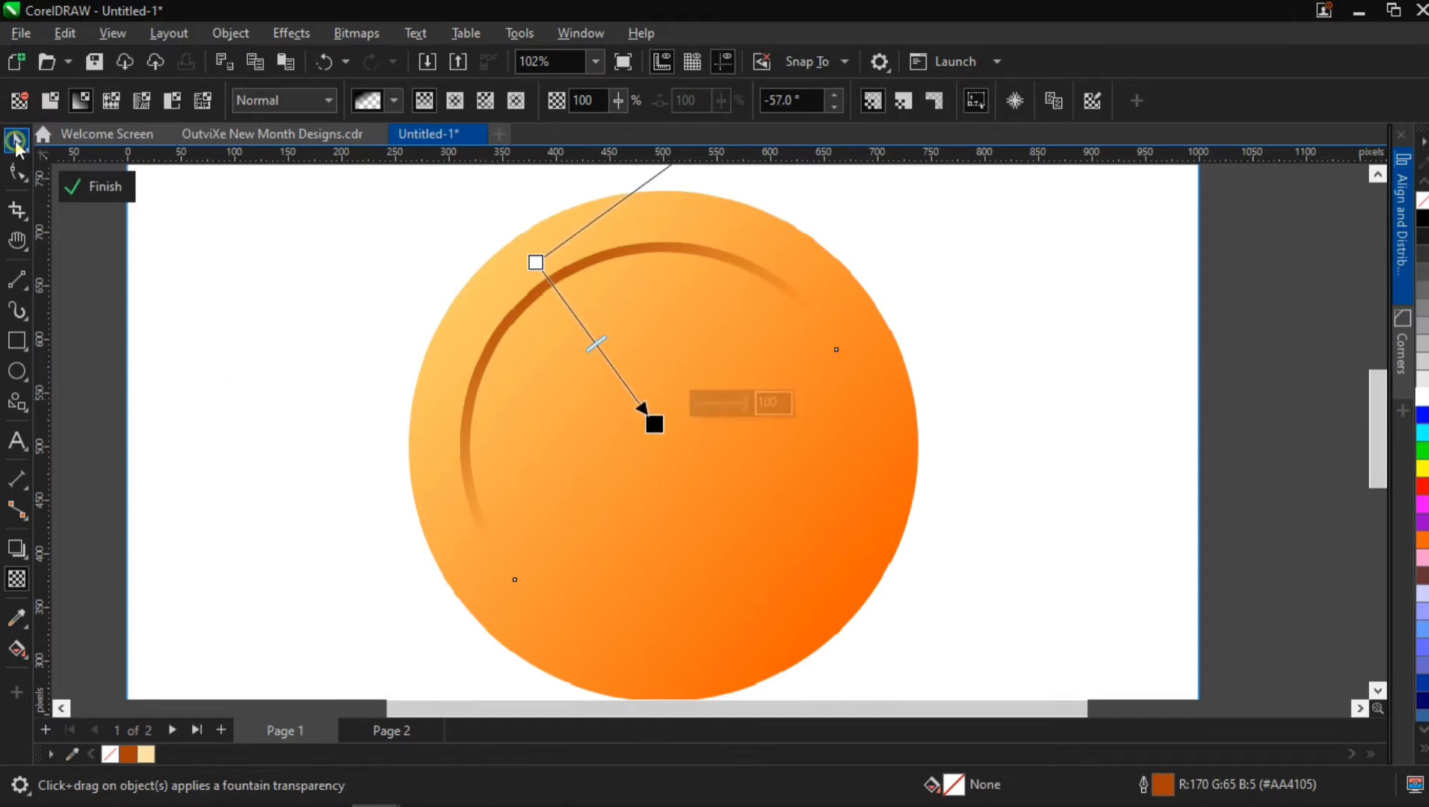
click(18, 140)
click(696, 462)
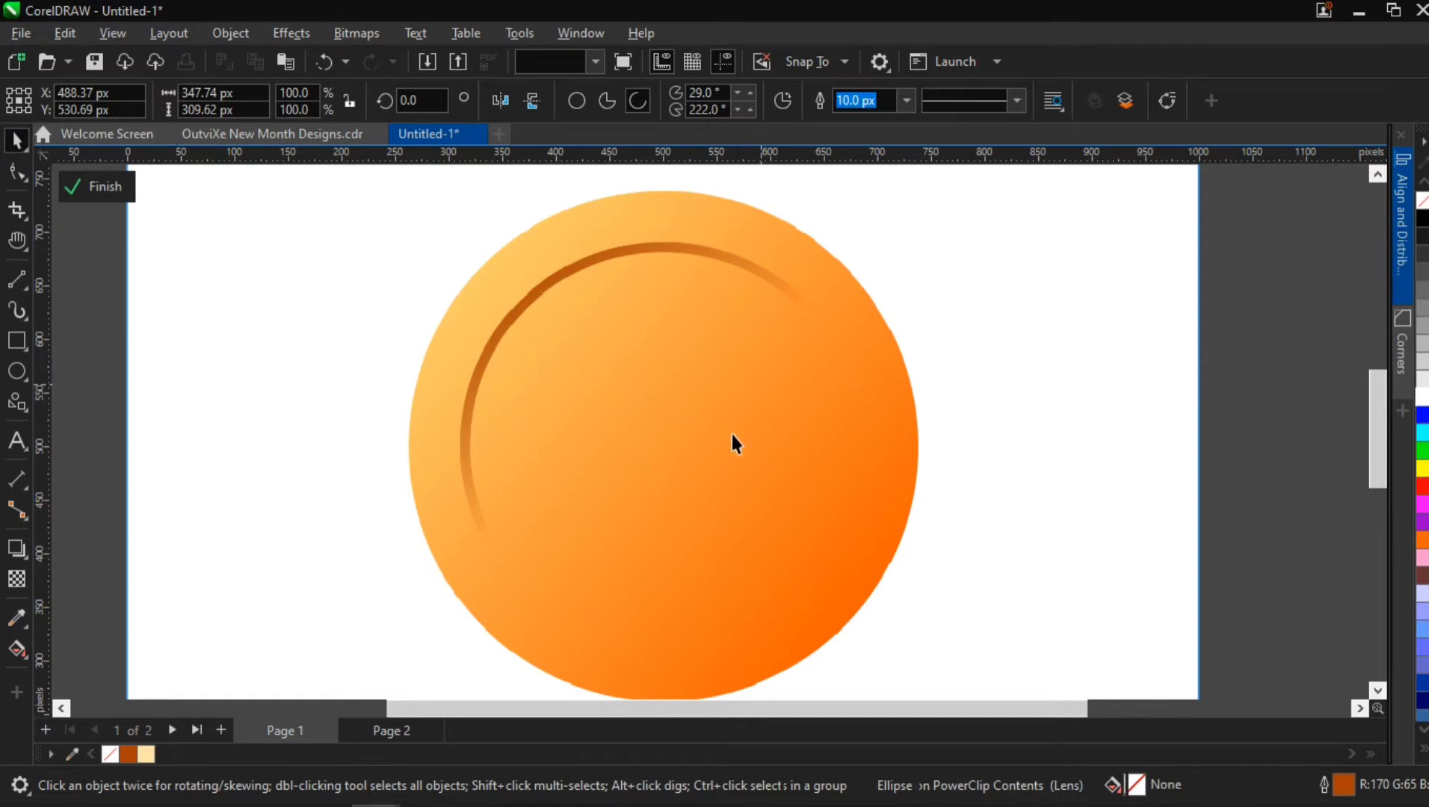
Paste the pale yellow ring back onto the circle and turn it into an open arc rotated to about 176°.
click(790, 391)
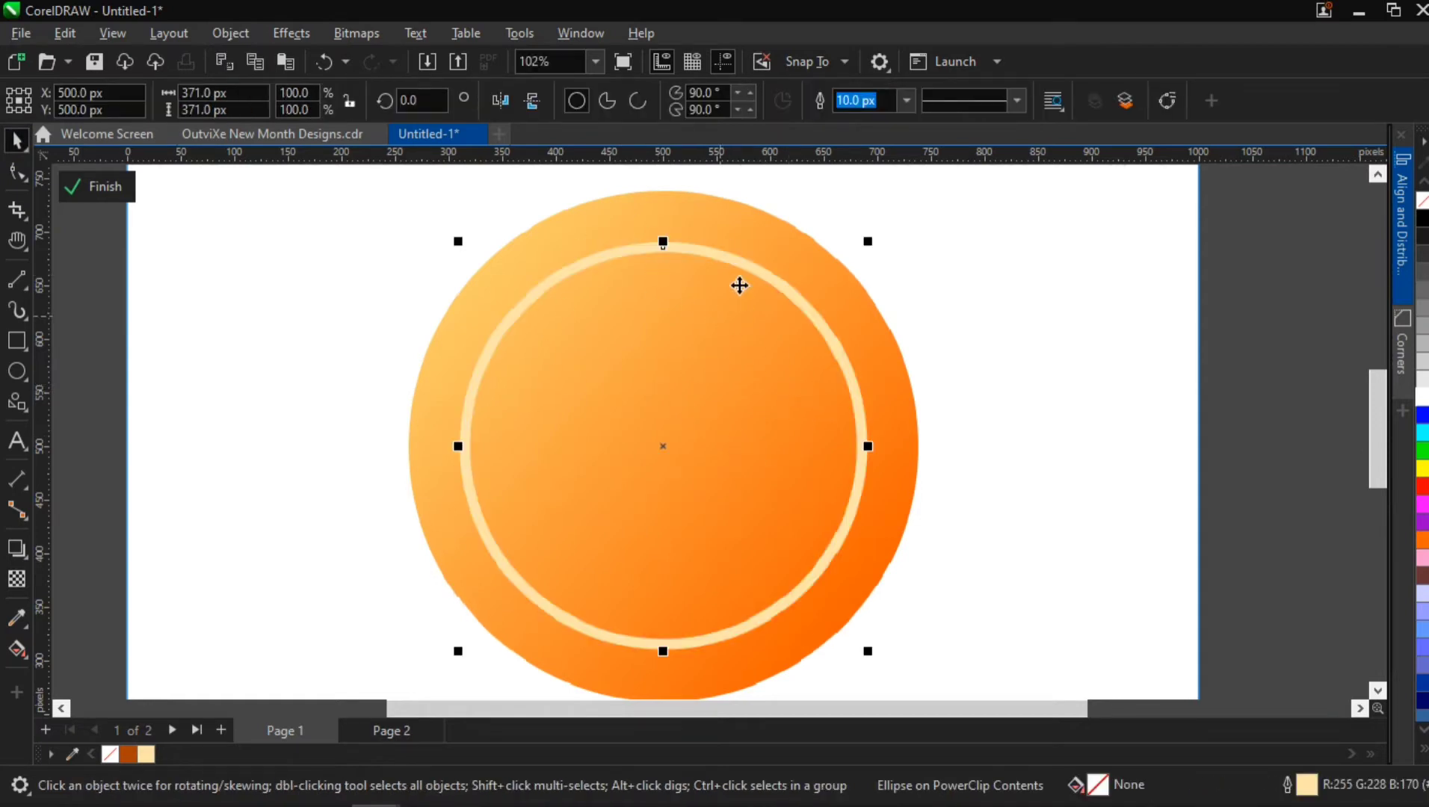
click(636, 100)
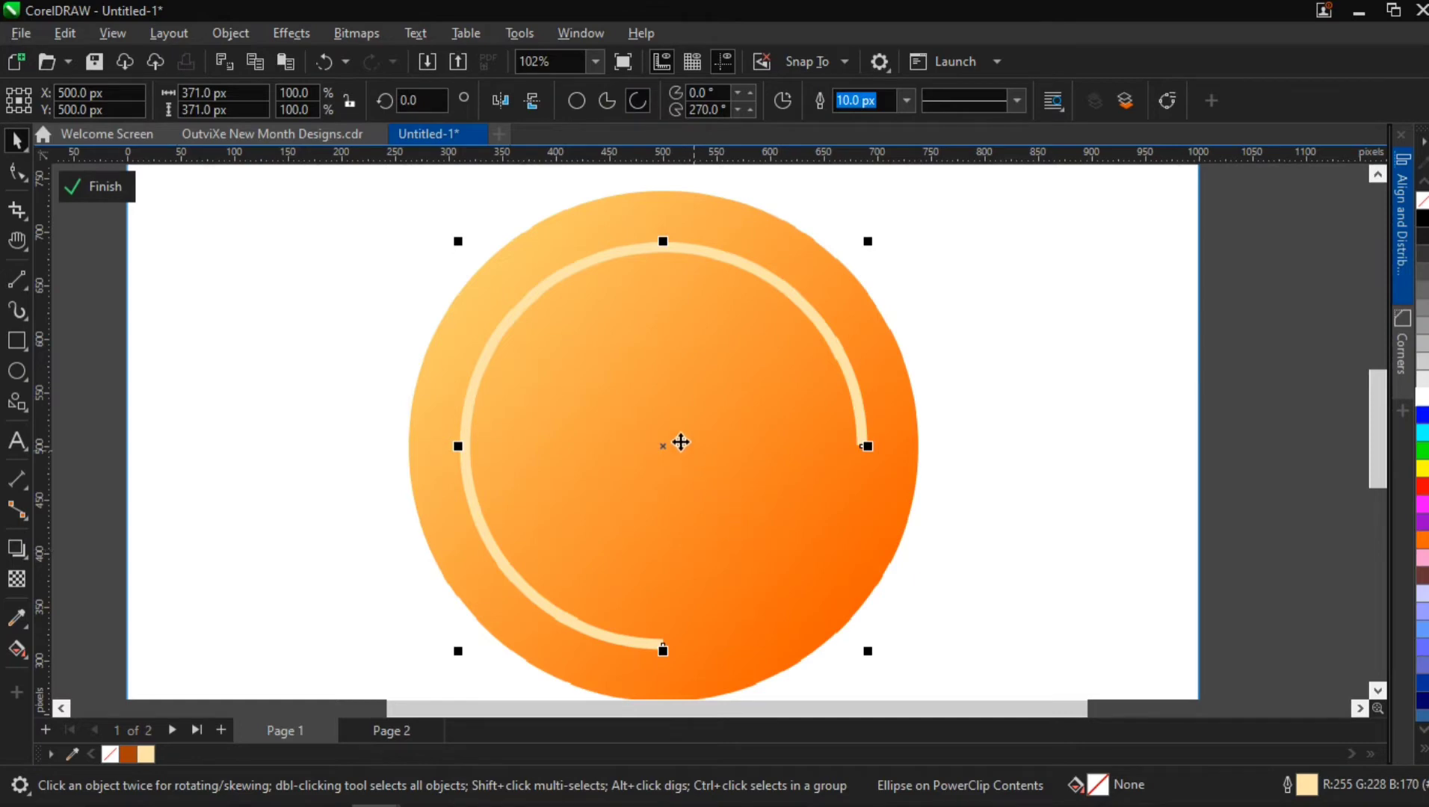
click(656, 429)
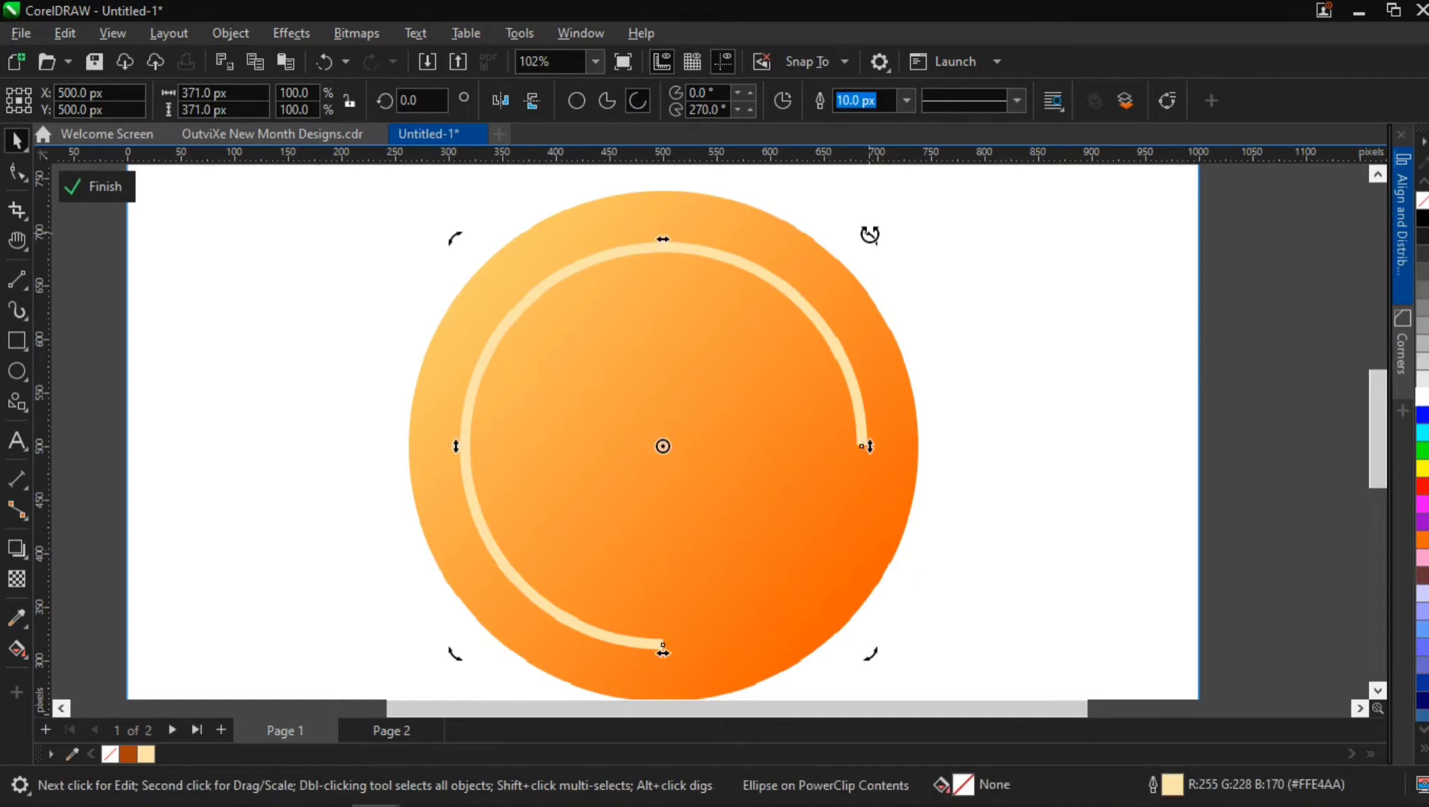
drag(869, 235, 596, 596)
drag(869, 237, 918, 300)
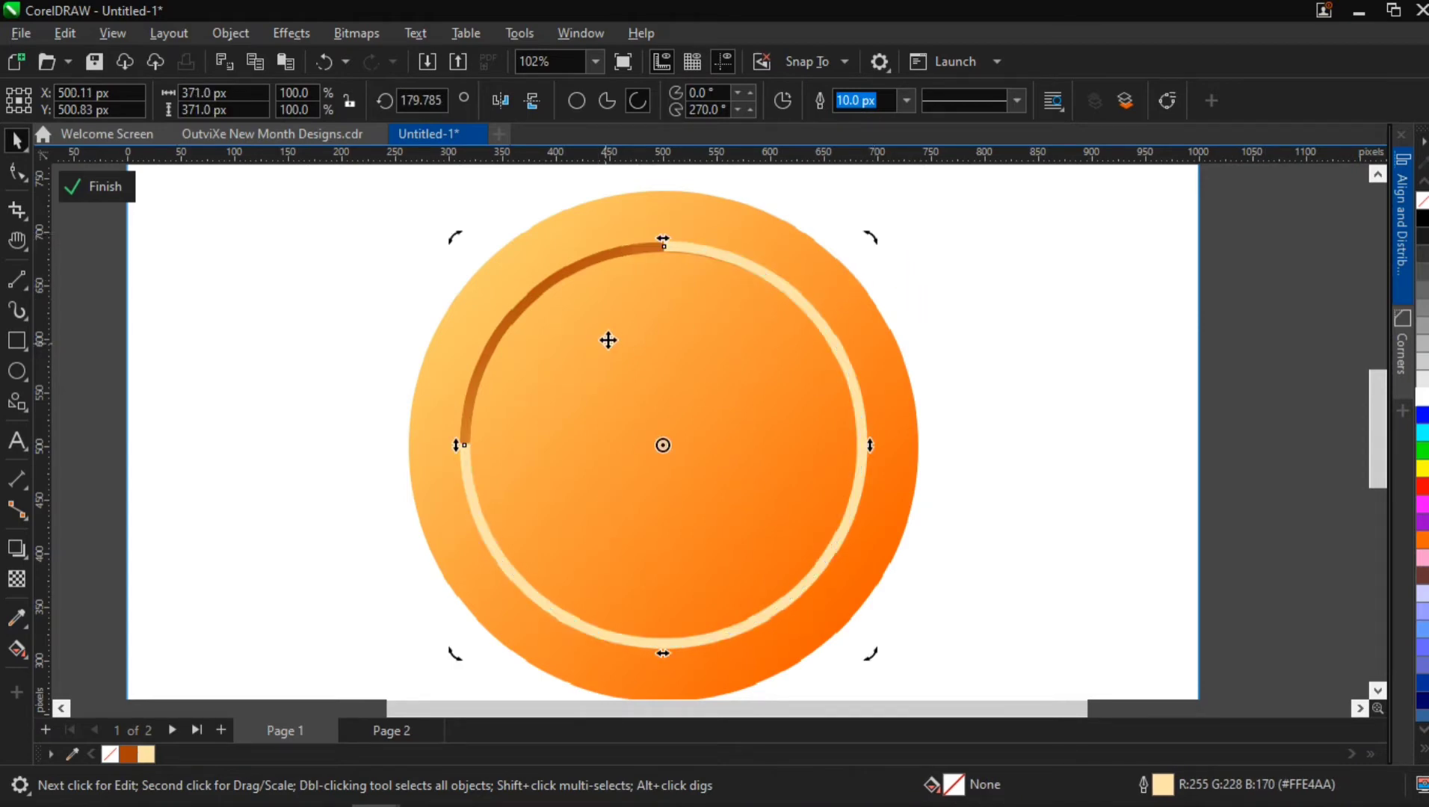
mouse_move(871, 234)
mouse_down()
mouse_move(886, 245)
mouse_move(865, 244)
mouse_up()
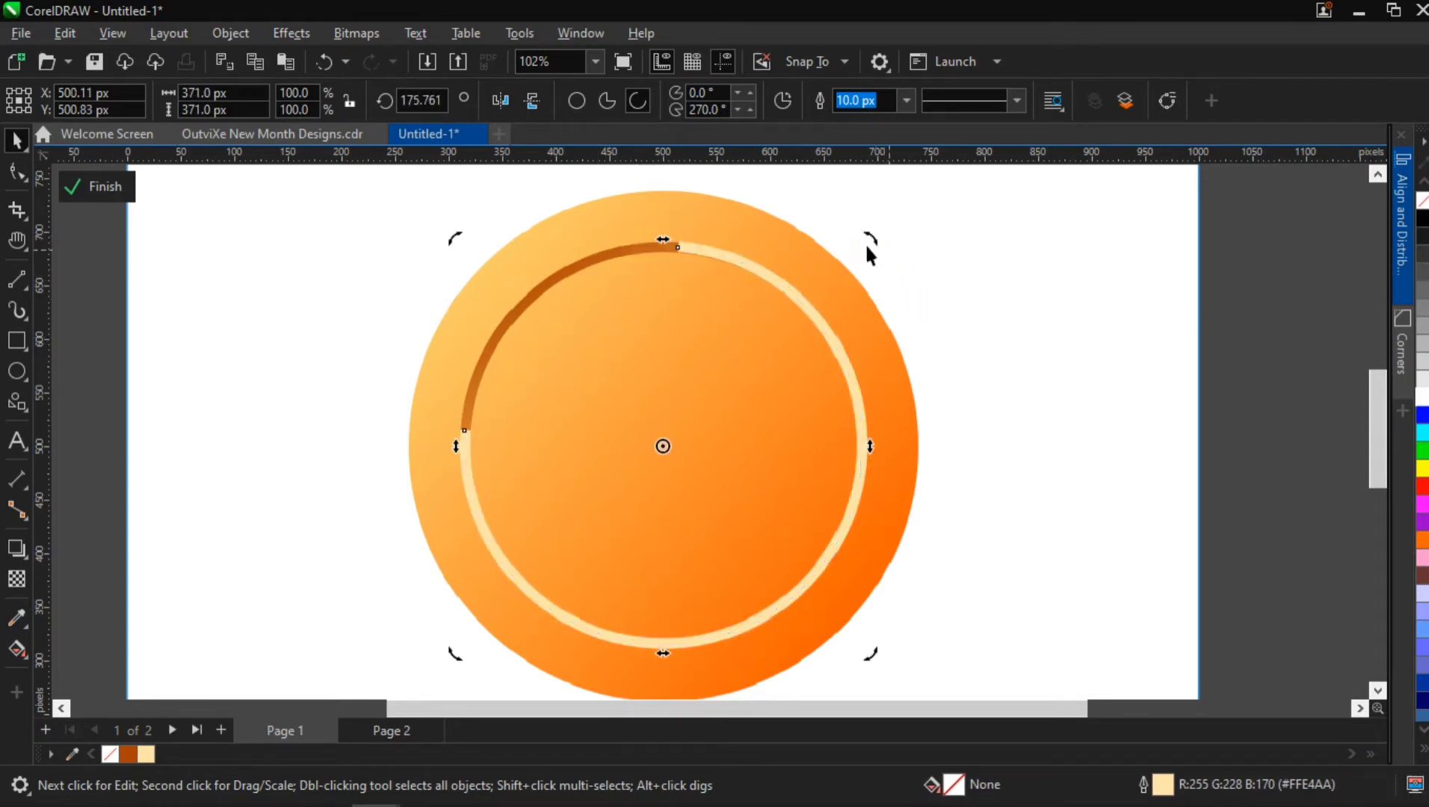
Reduce the pale yellow arc's ending angle to 223°.
click(740, 109)
click(740, 109)
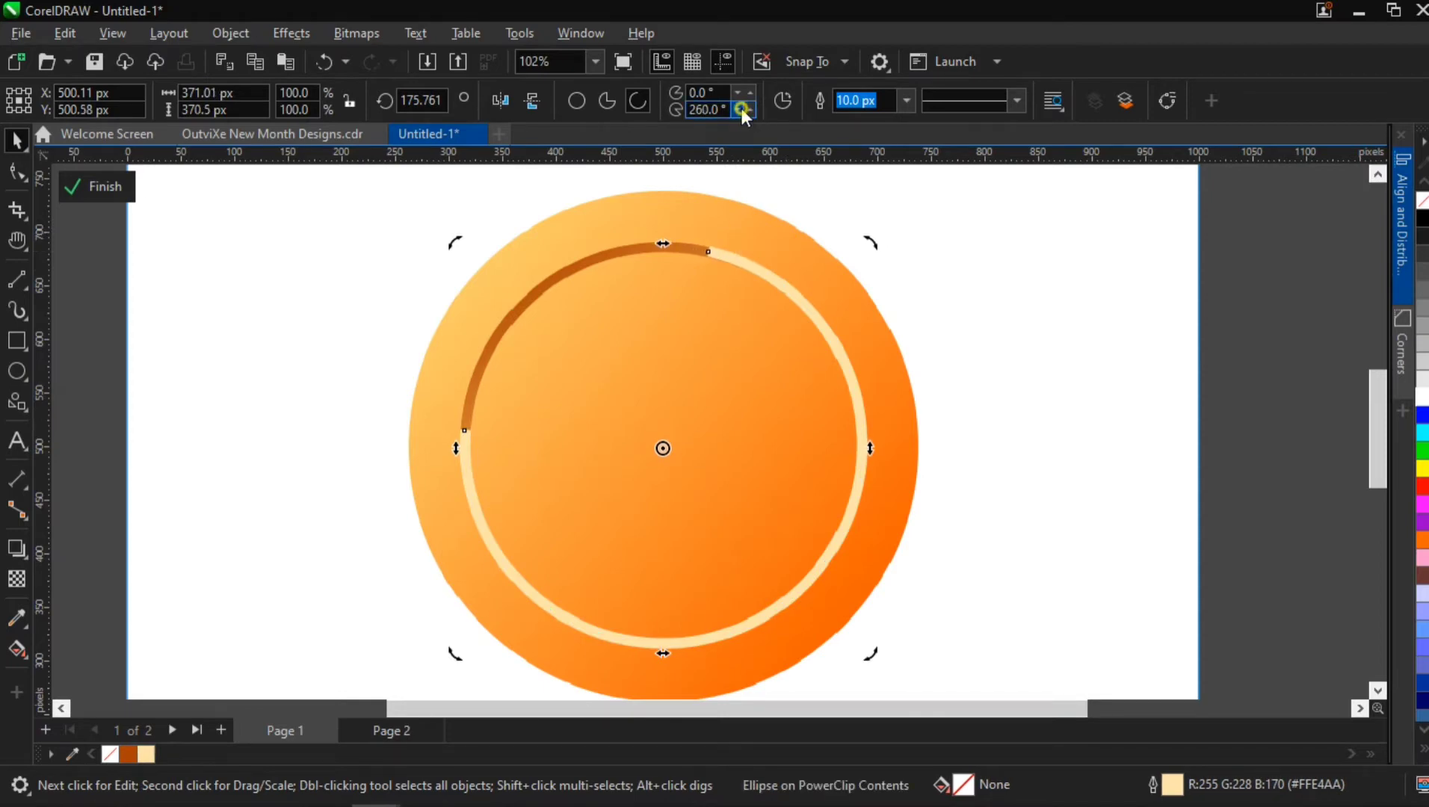
click(739, 109)
click(738, 109)
click(737, 109)
click(737, 109)
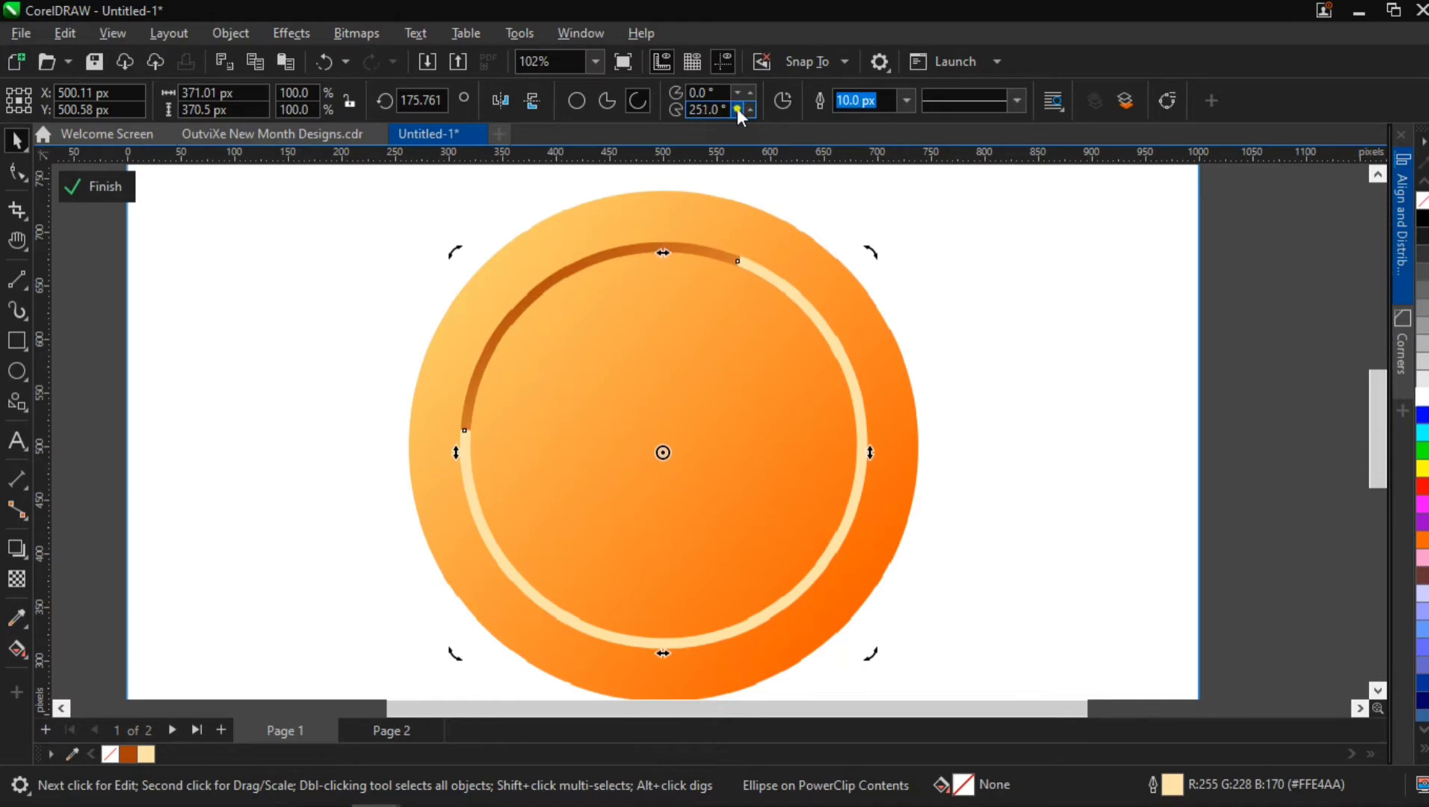
click(737, 109)
click(737, 110)
click(737, 109)
click(738, 109)
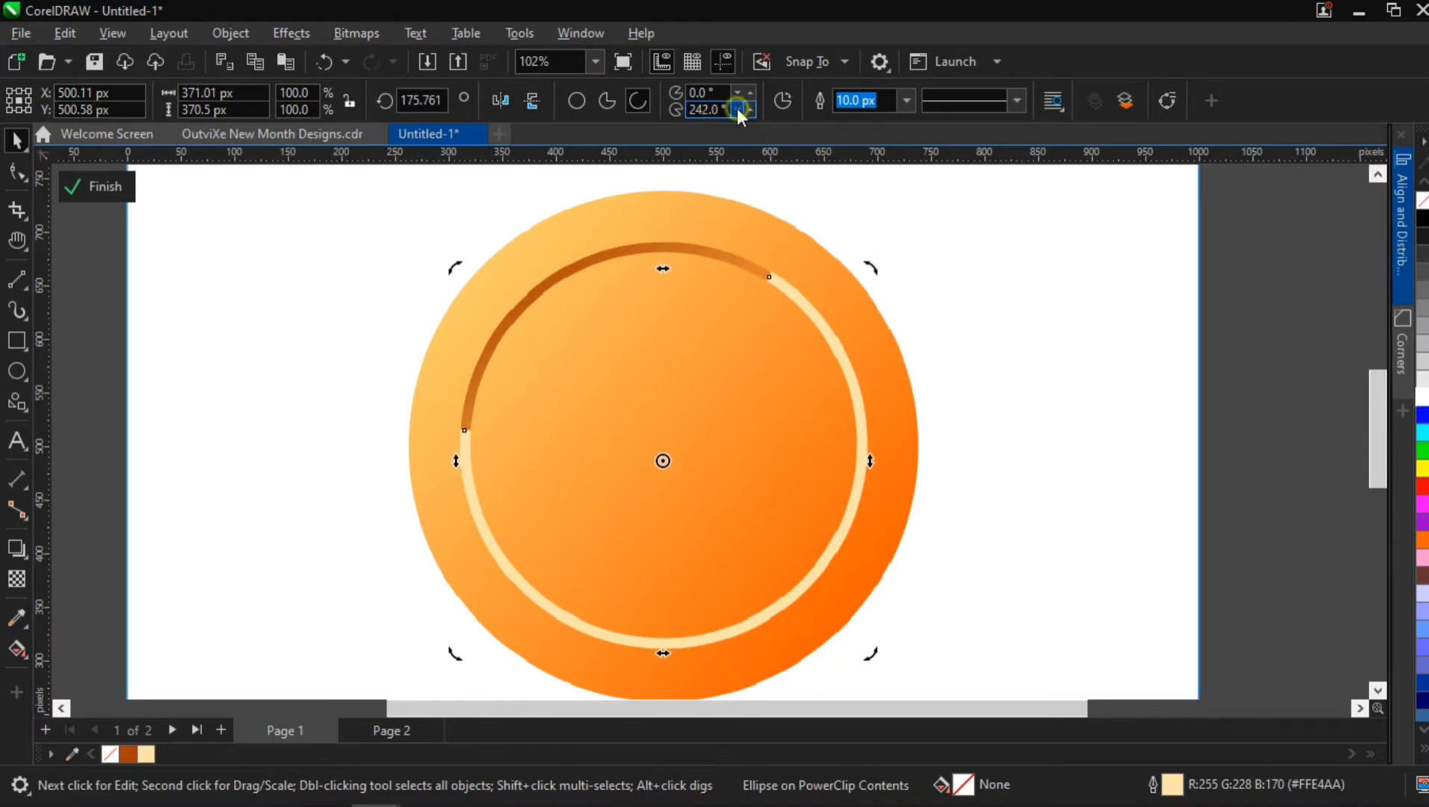
click(737, 110)
click(737, 109)
click(737, 109)
click(737, 109)
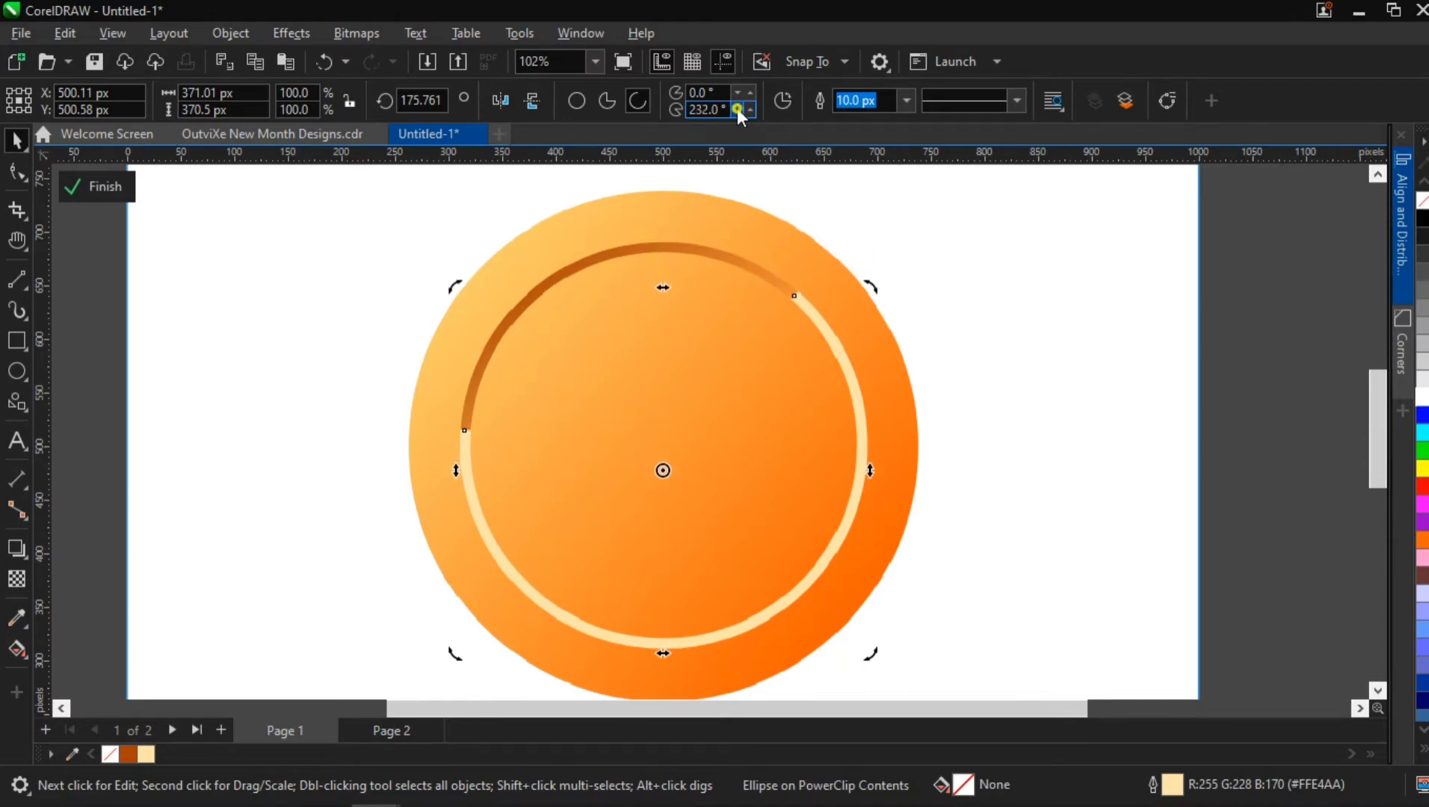
click(738, 109)
click(737, 110)
click(737, 109)
click(737, 109)
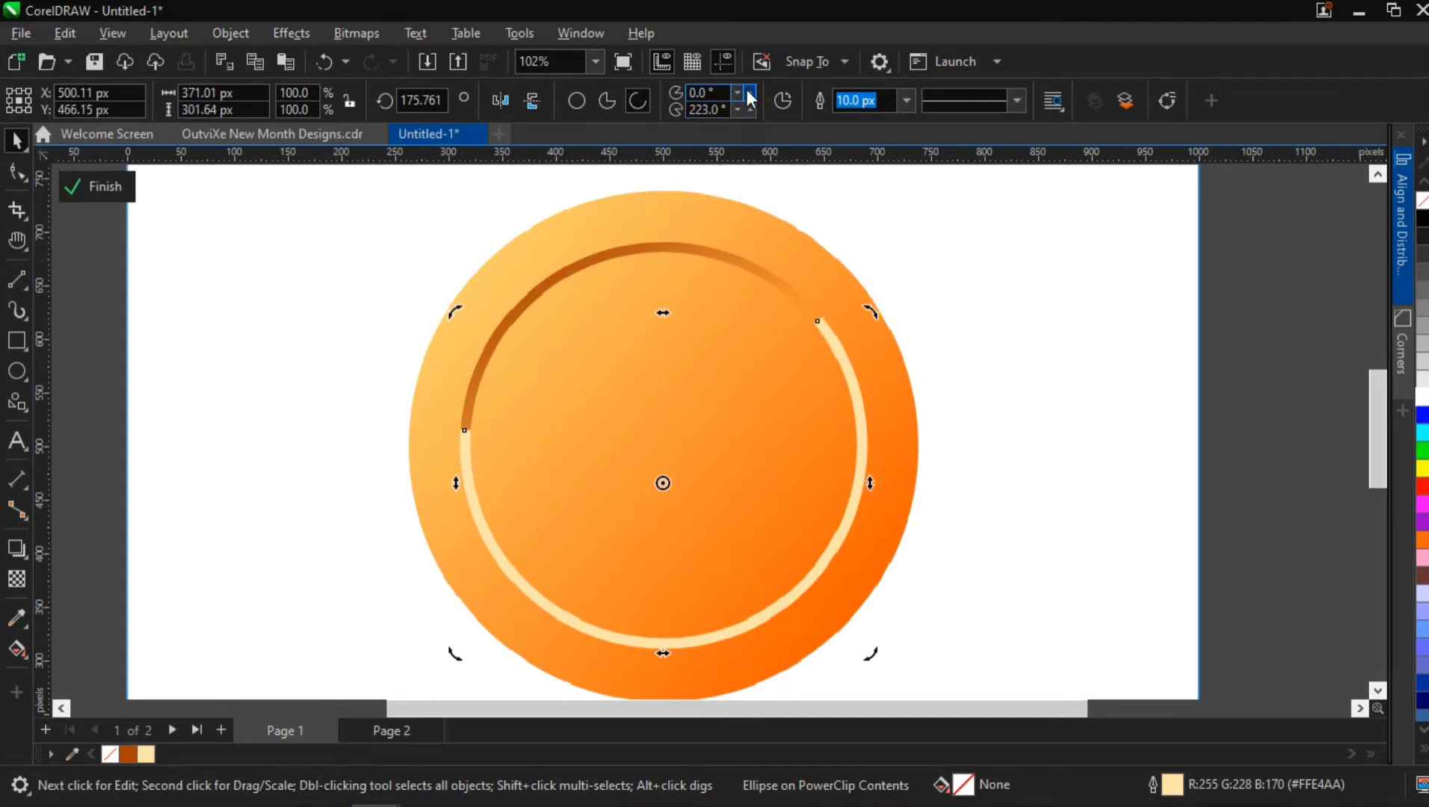
Raise the pale yellow arc's starting angle to 36°.
click(749, 91)
click(749, 91)
click(749, 91)
click(747, 91)
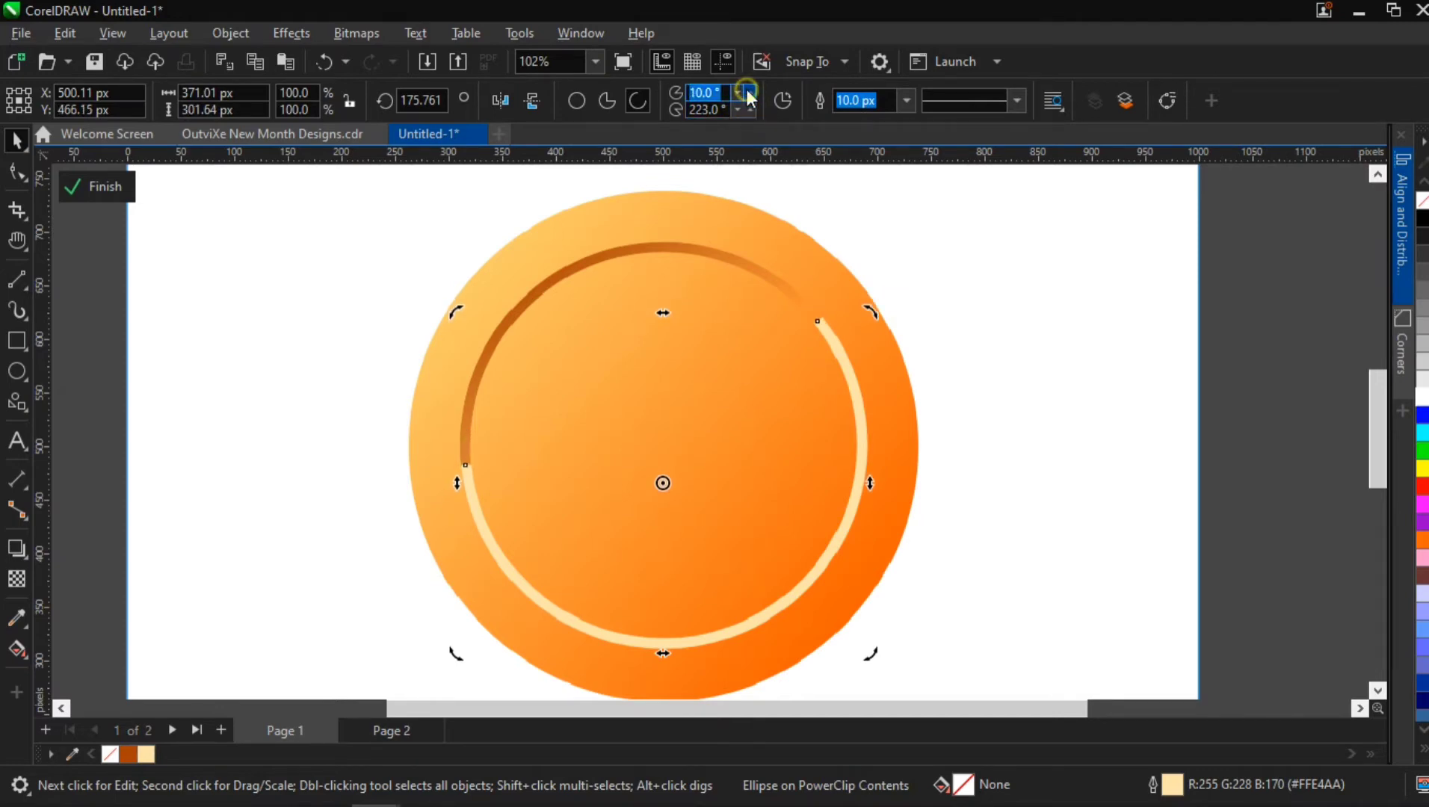
click(747, 91)
click(748, 92)
click(748, 91)
click(747, 91)
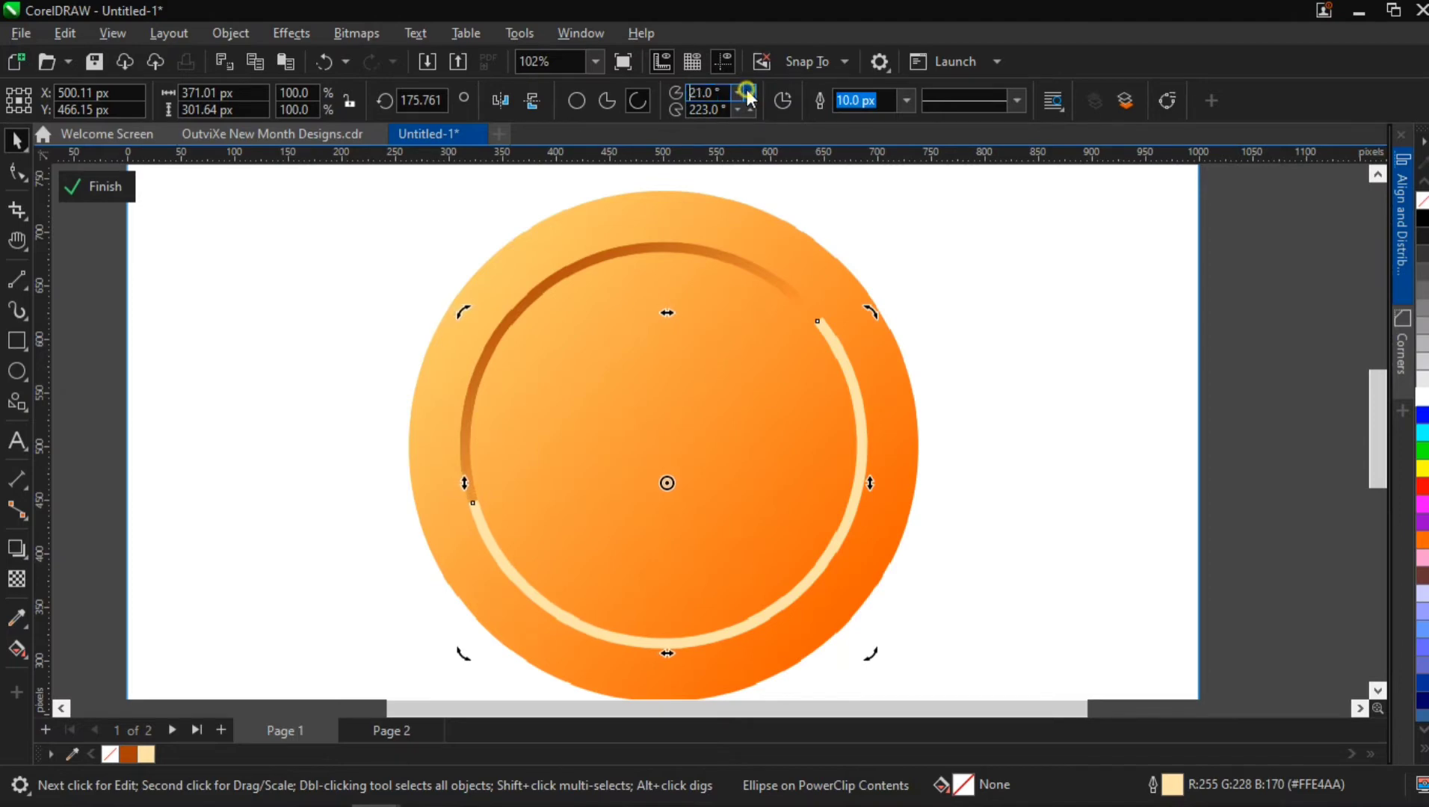
click(747, 92)
click(747, 91)
click(747, 91)
click(748, 91)
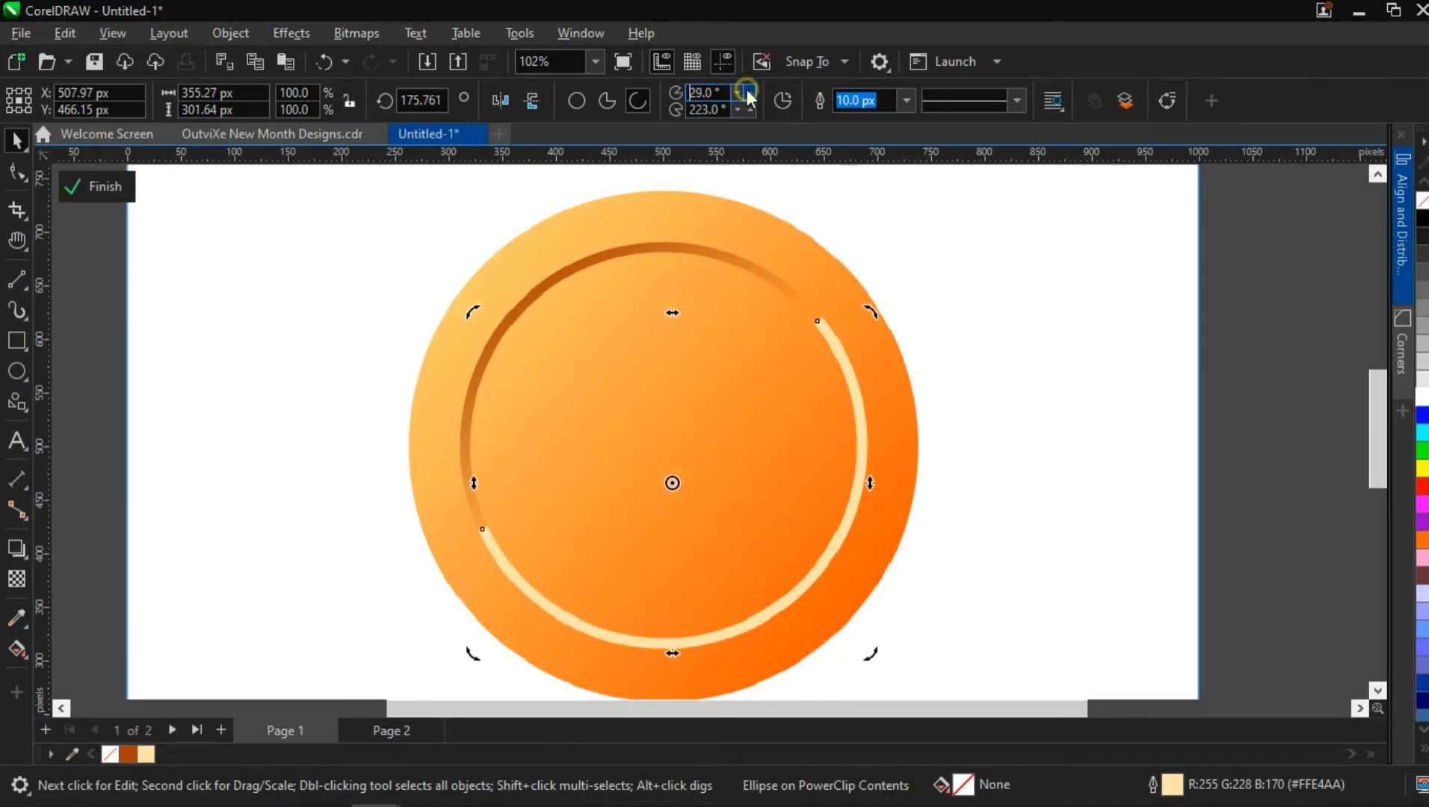
click(748, 91)
click(747, 91)
click(747, 91)
click(748, 91)
click(748, 91)
click(748, 91)
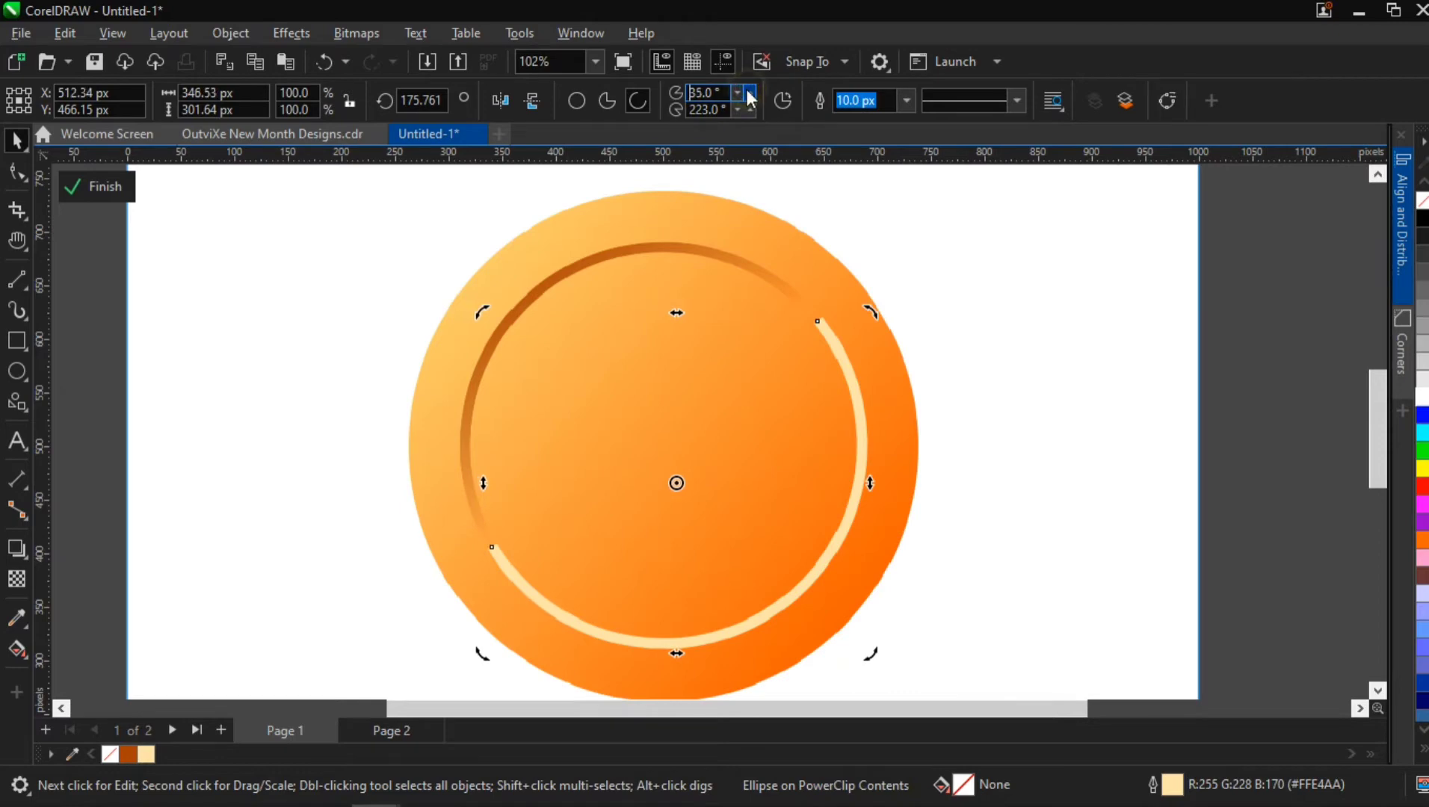
click(747, 91)
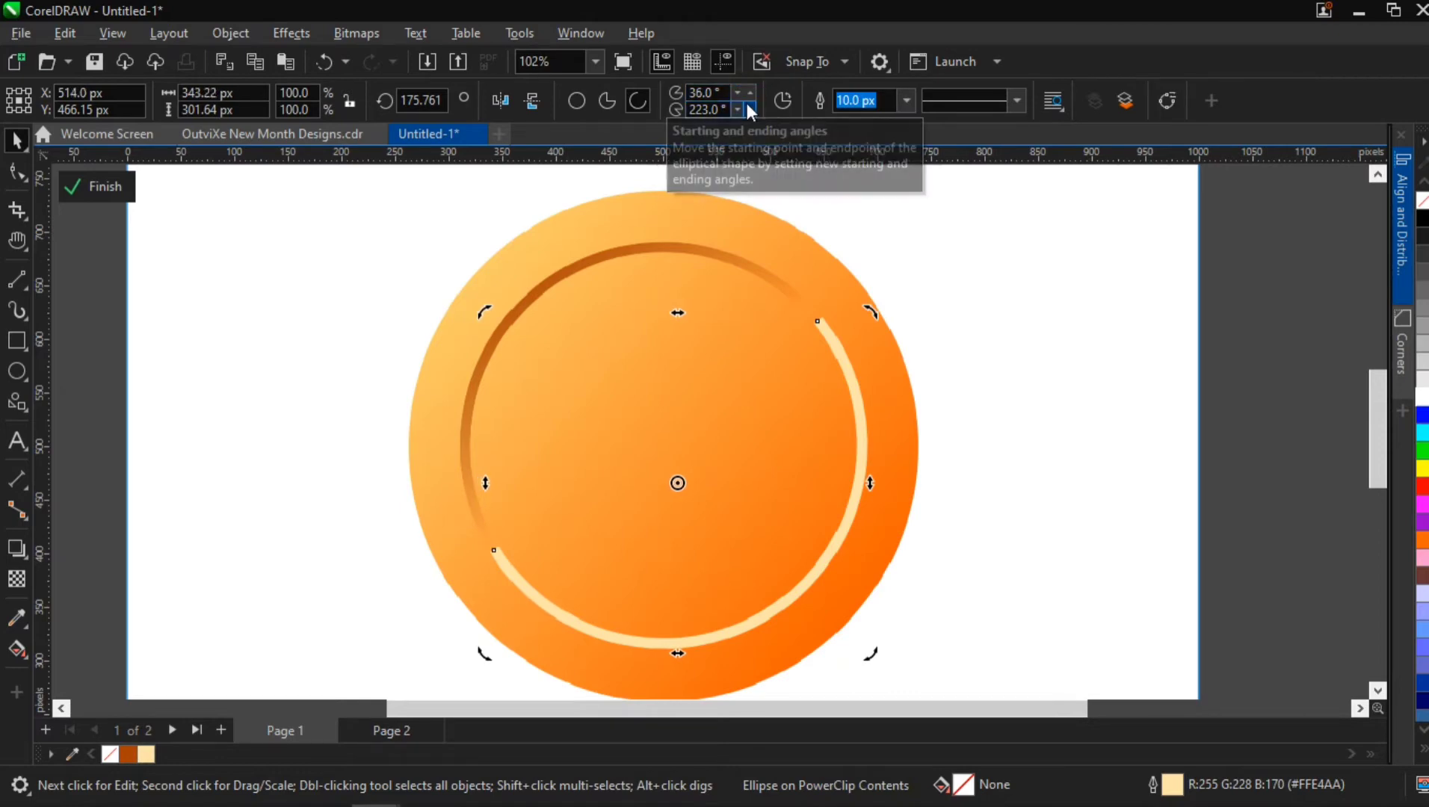
Fine-tune the pale yellow arc to a 38° starting angle and a 219° ending angle.
click(740, 104)
click(740, 105)
click(740, 105)
click(740, 105)
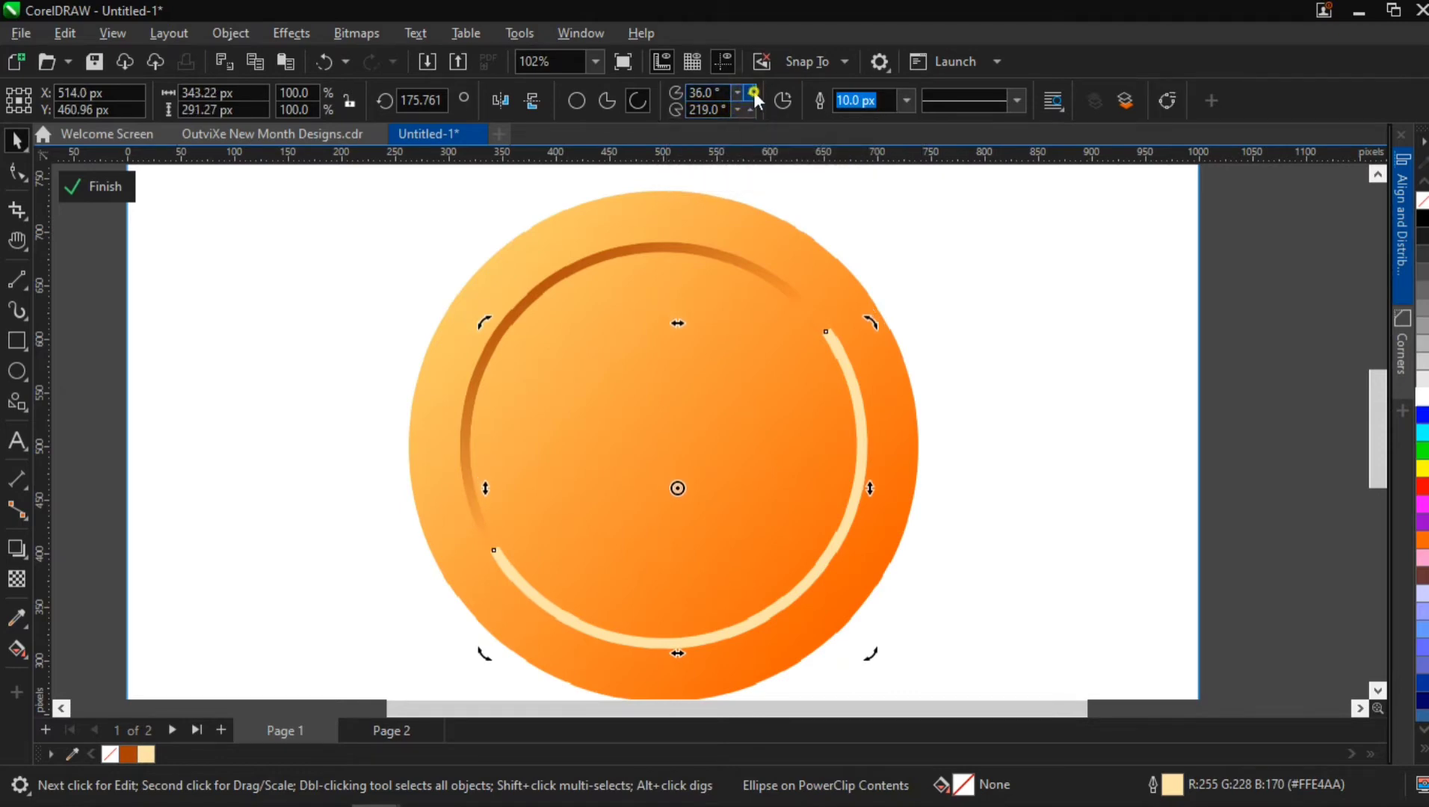
click(749, 91)
click(749, 91)
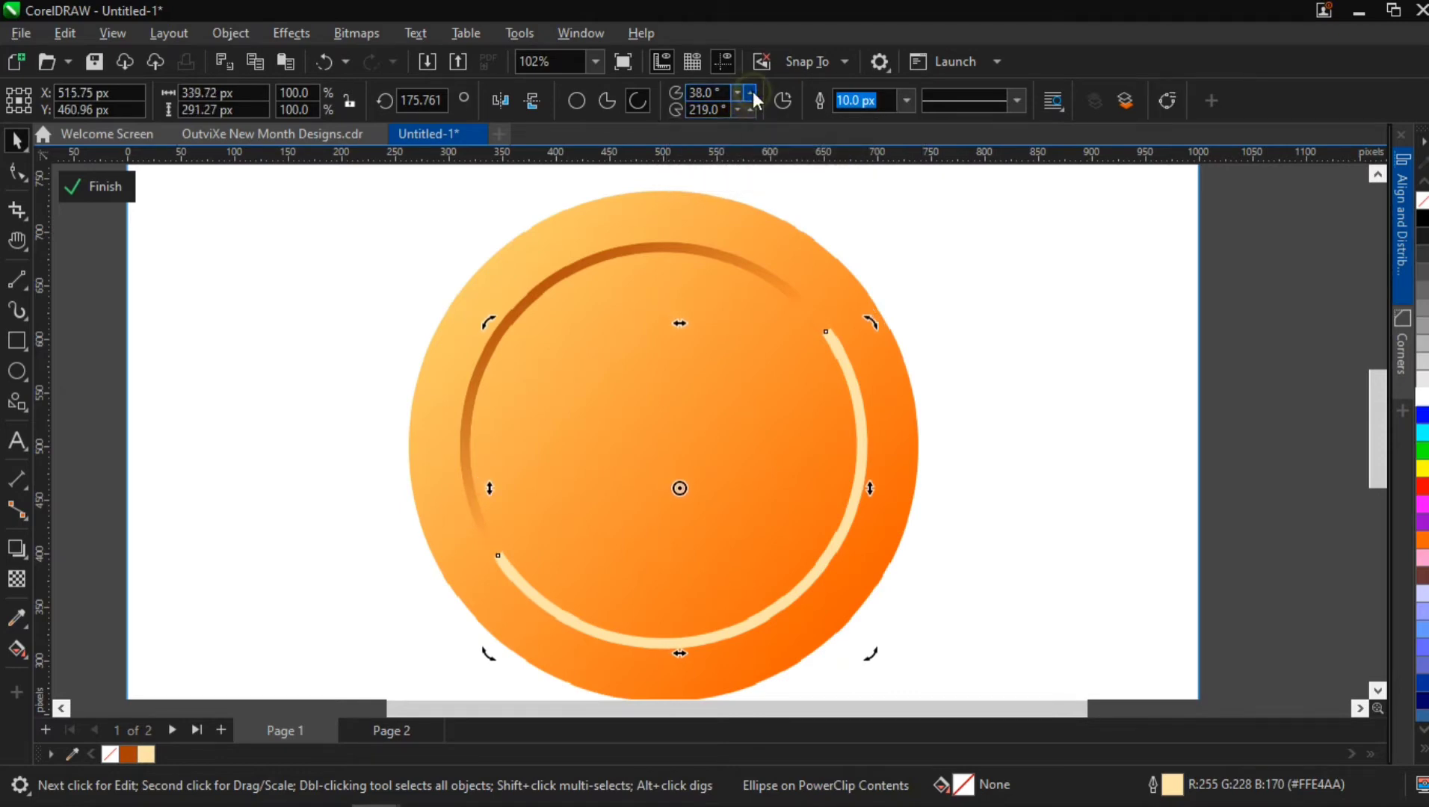
Apply a linear fountain transparency to the pale yellow arc, fading from its lower-right edge towards the circle's centre at about -55°.
click(16, 580)
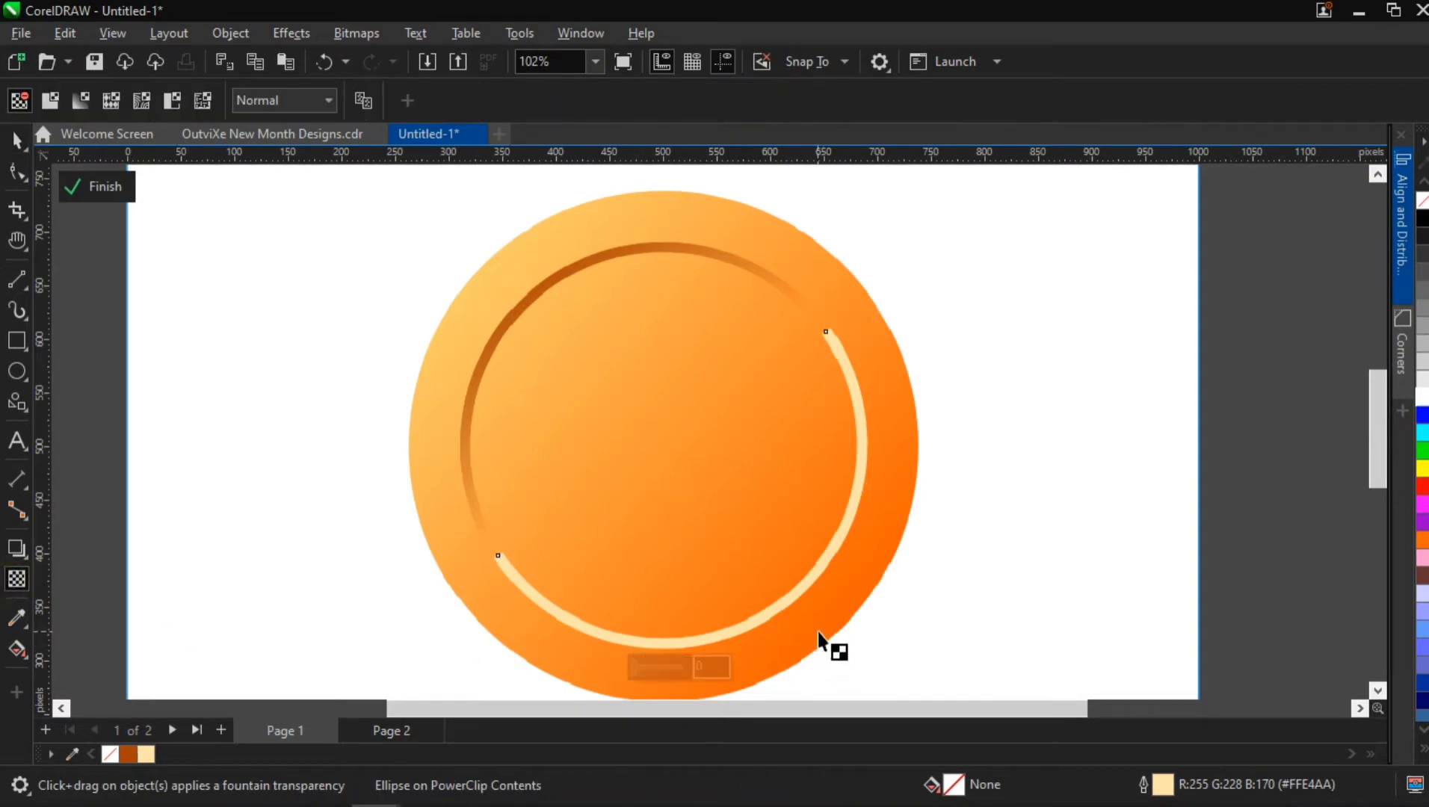
drag(820, 634, 705, 459)
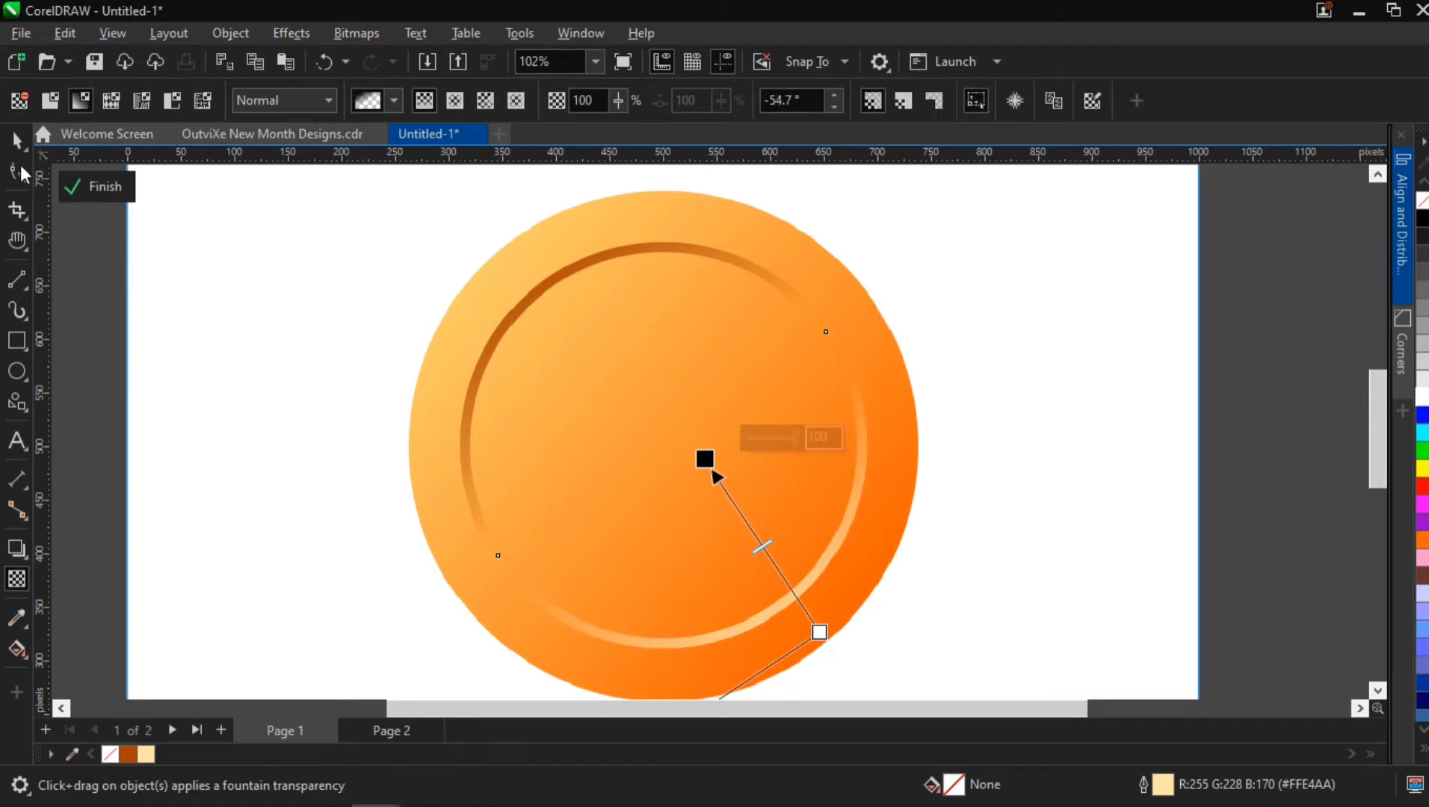
click(15, 140)
Select both the brown and pale yellow arcs and set their outline width to 16 px.
scroll(750, 467, down, 2)
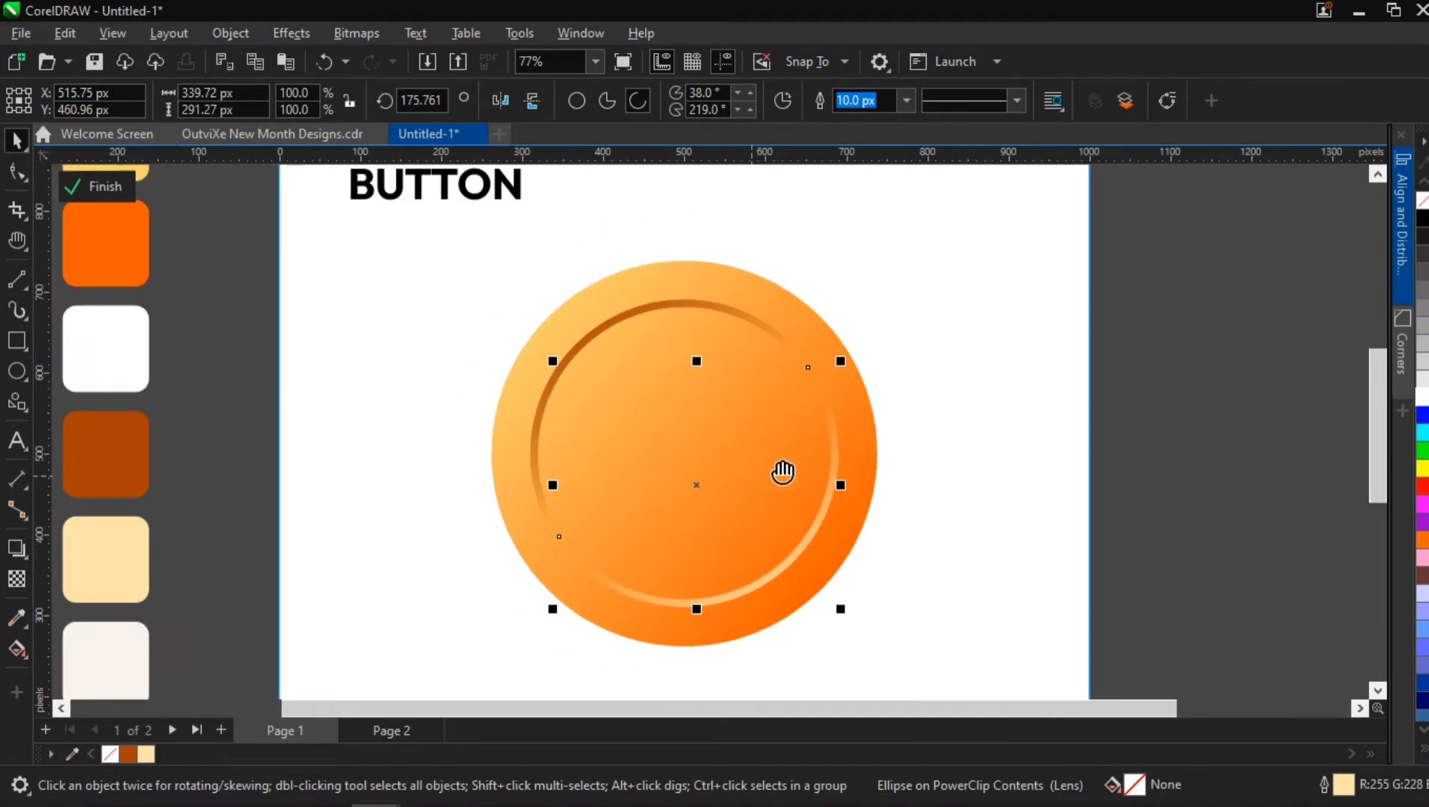
drag(783, 471, 606, 473)
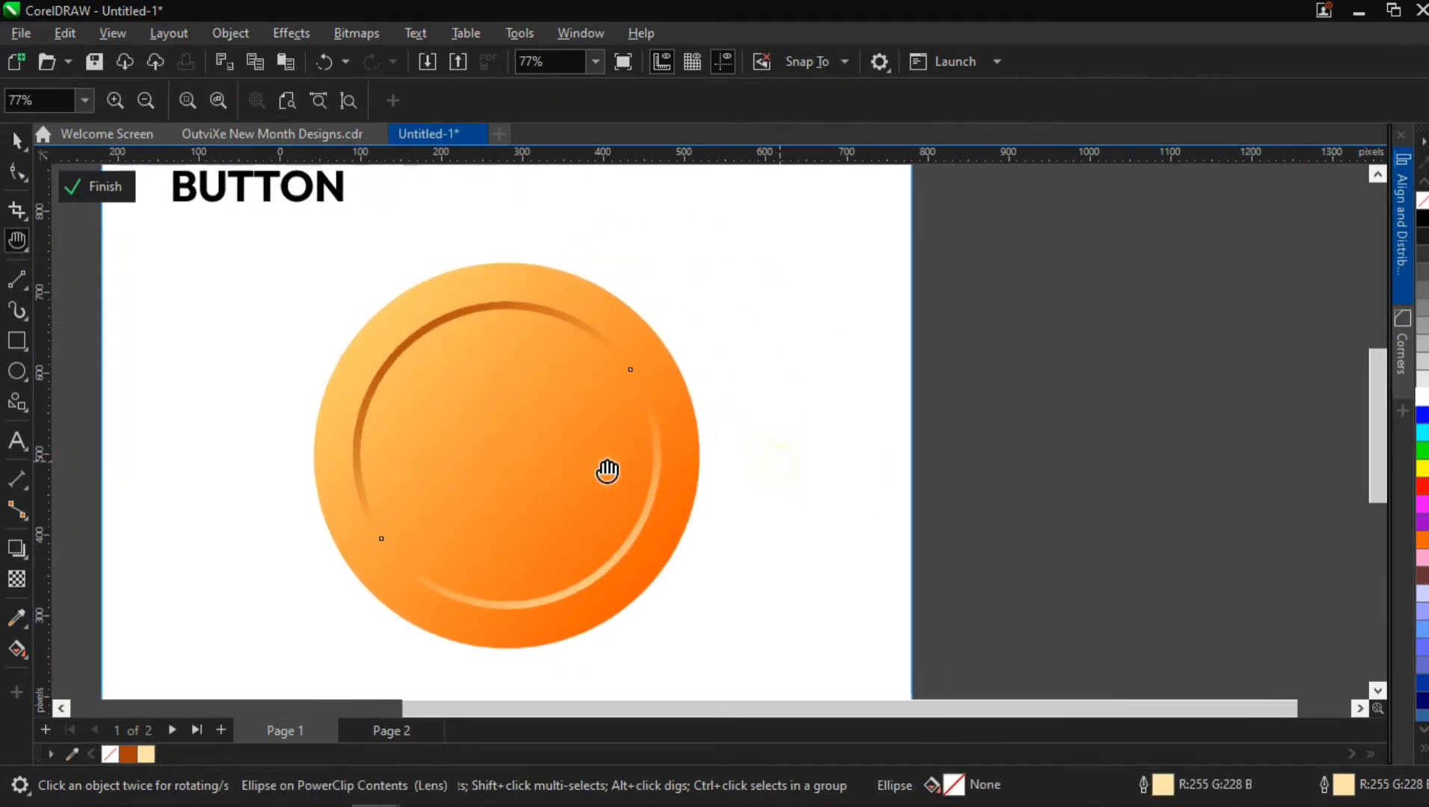
shift+click(443, 319)
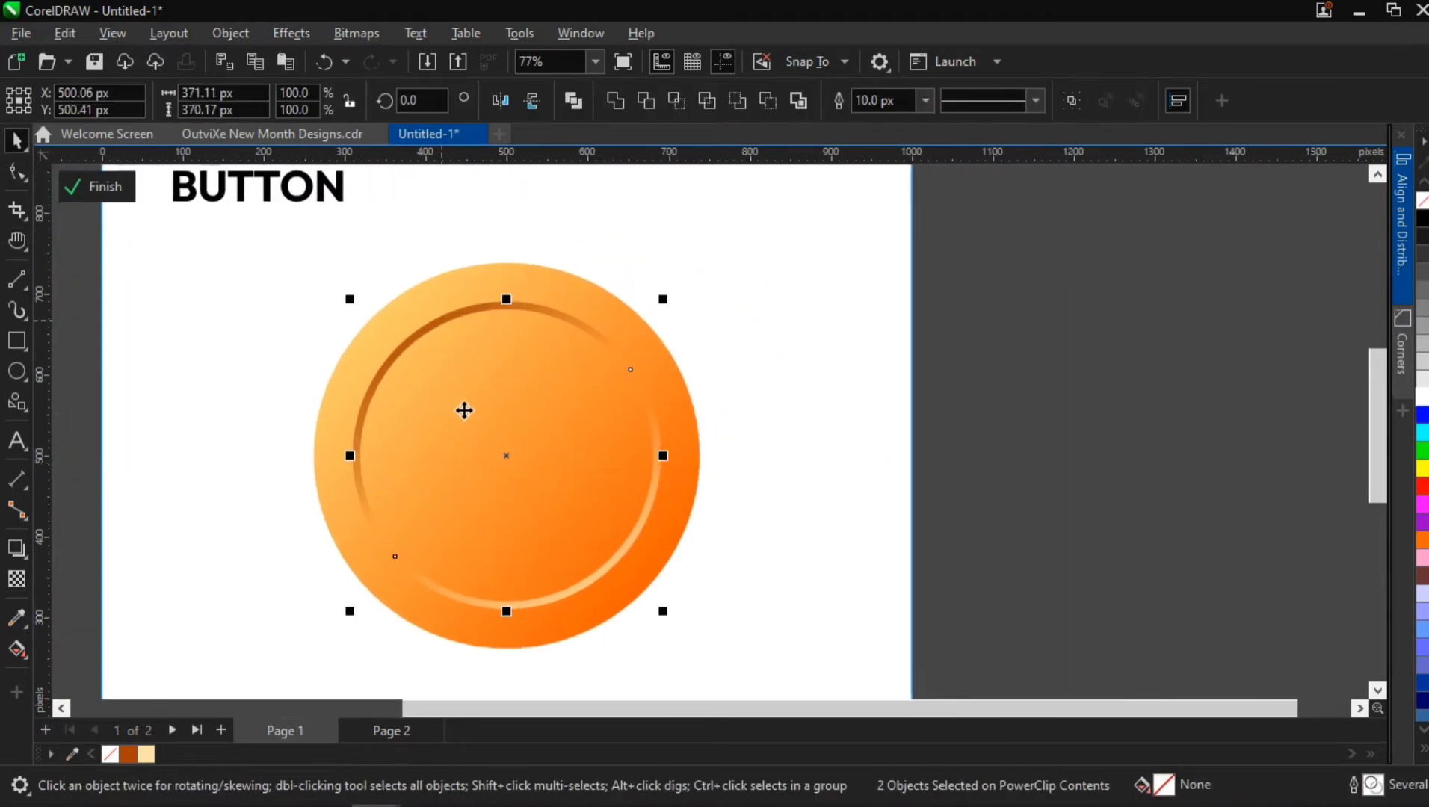
click(925, 99)
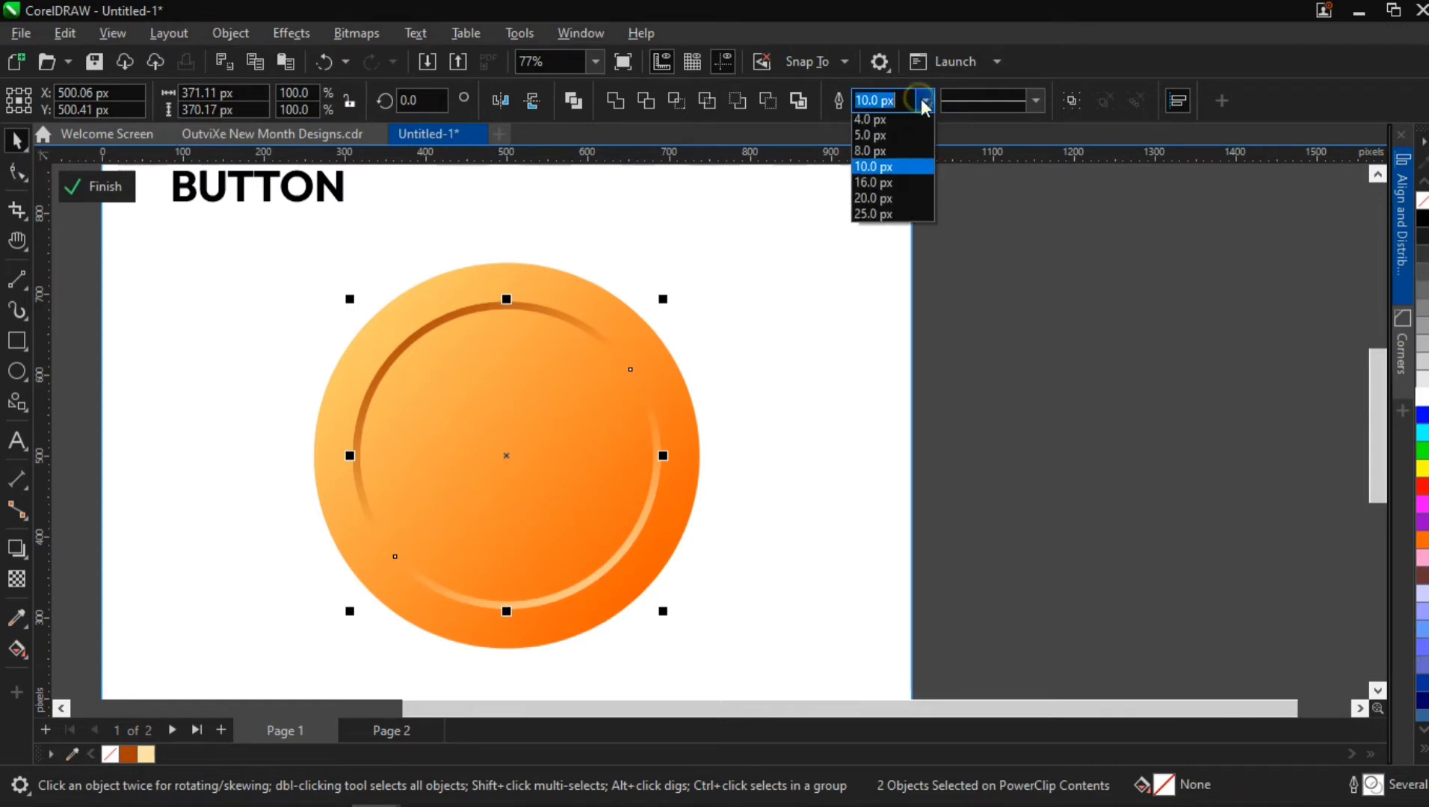
click(867, 264)
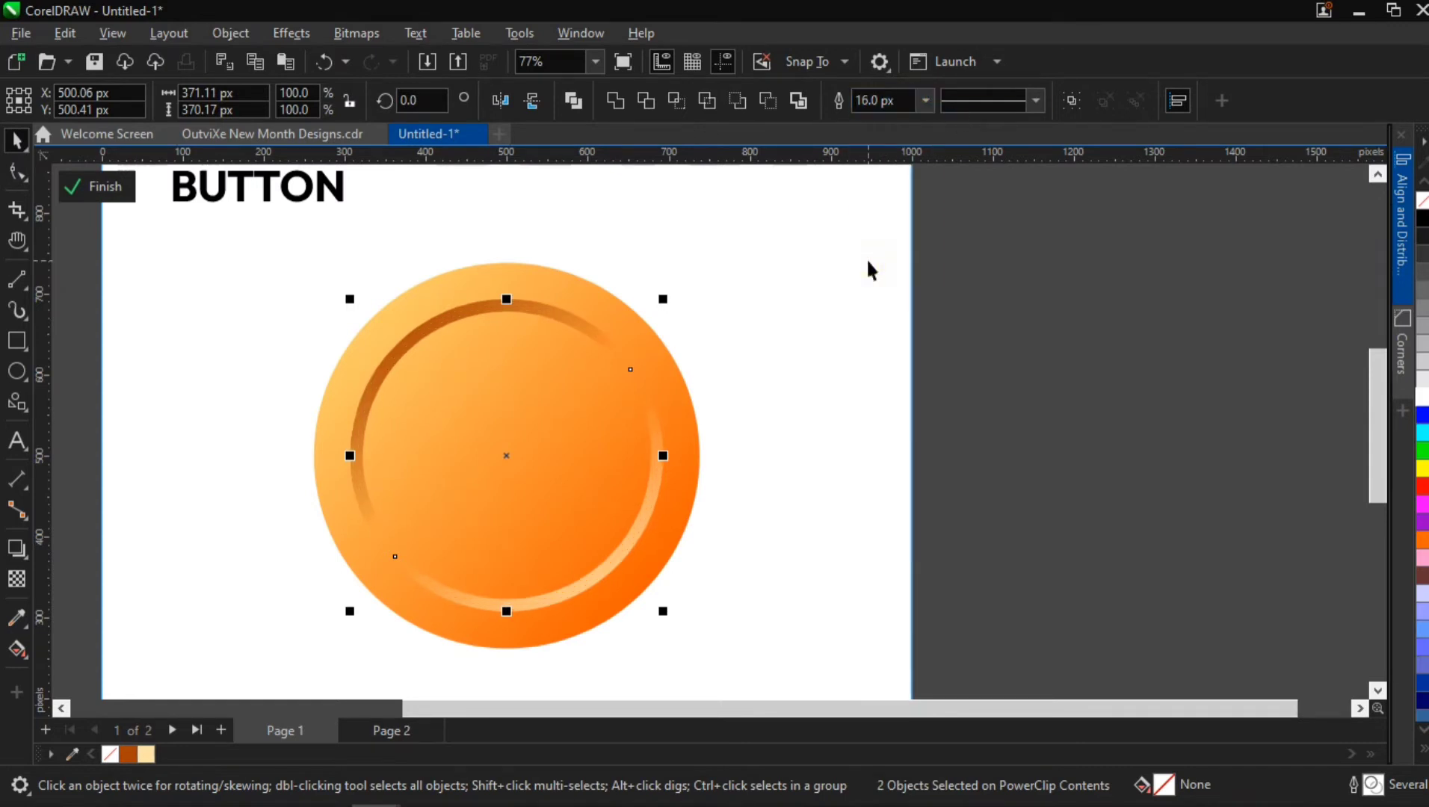
Apply a Gaussian blur with a 16-pixel radius to the brown and pale yellow arcs, checking the preview at different magnifications.
click(285, 34)
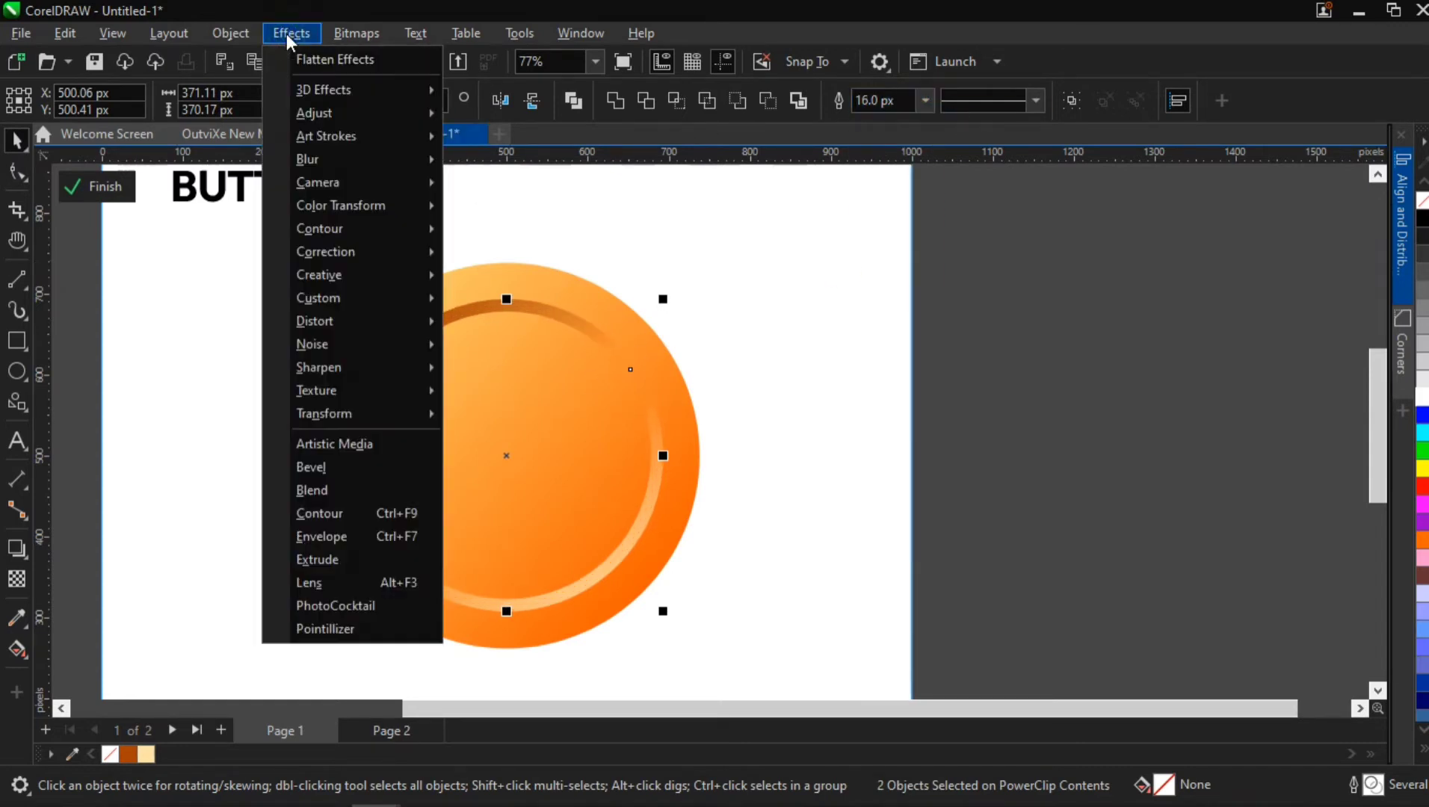
mouse_move(397, 158)
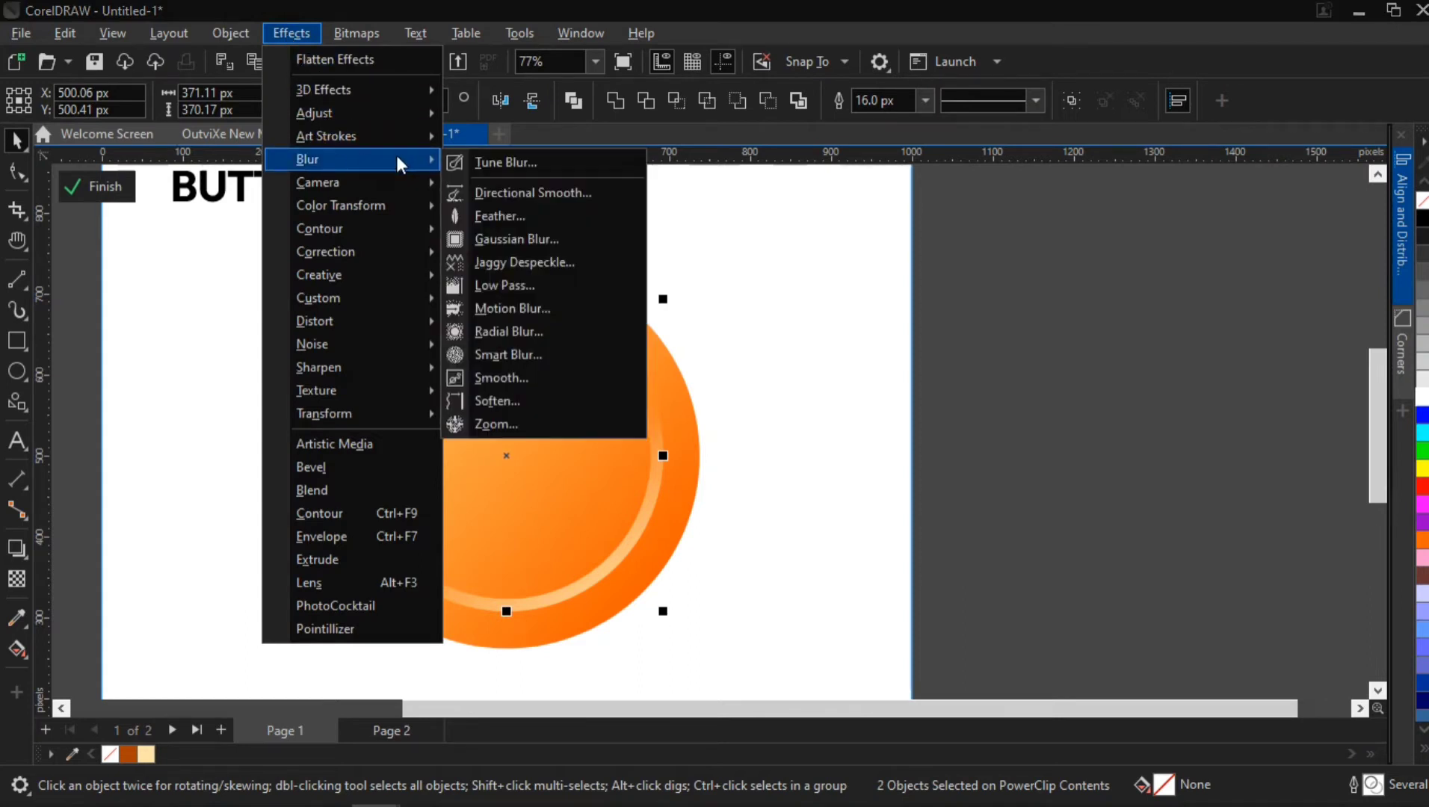
click(539, 238)
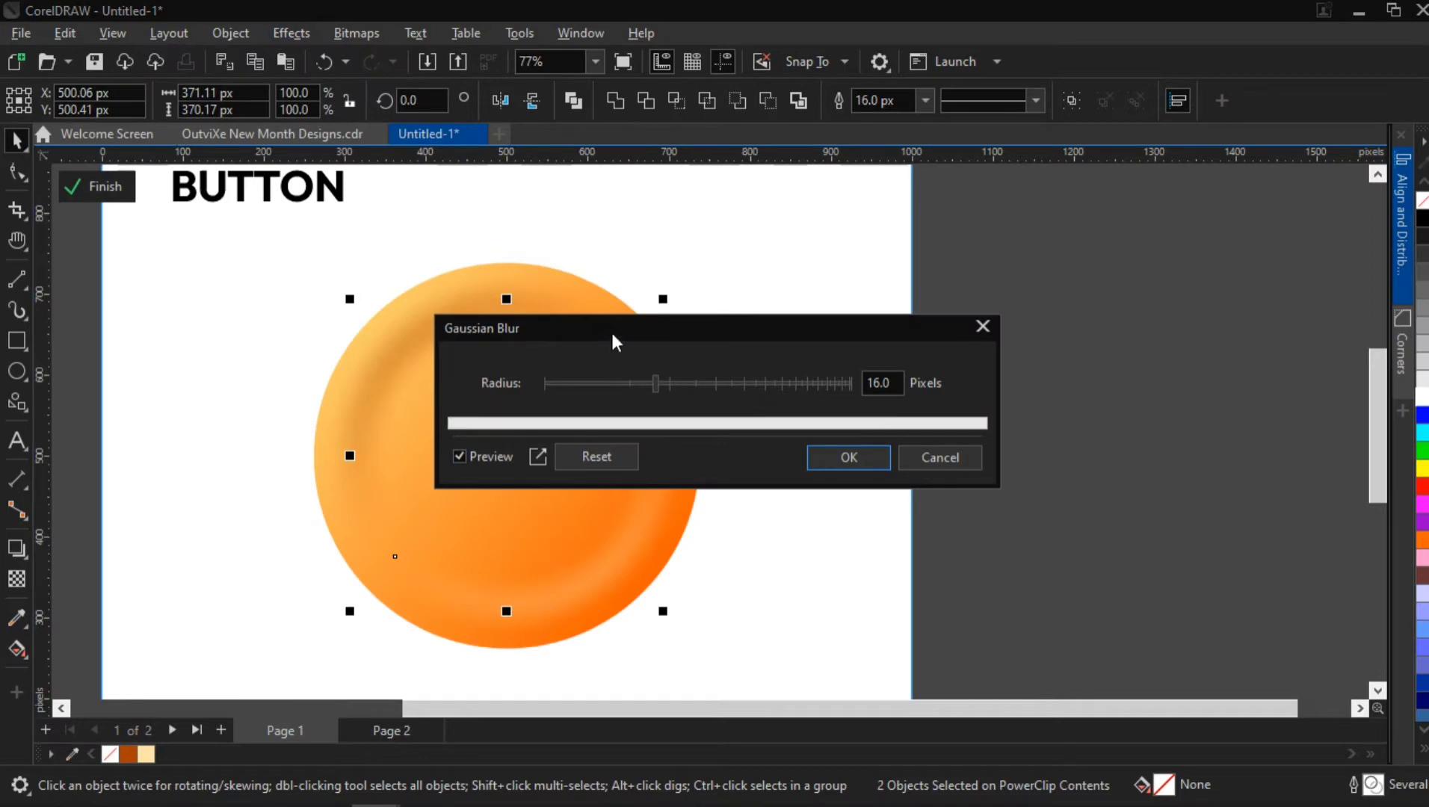
drag(611, 329, 992, 341)
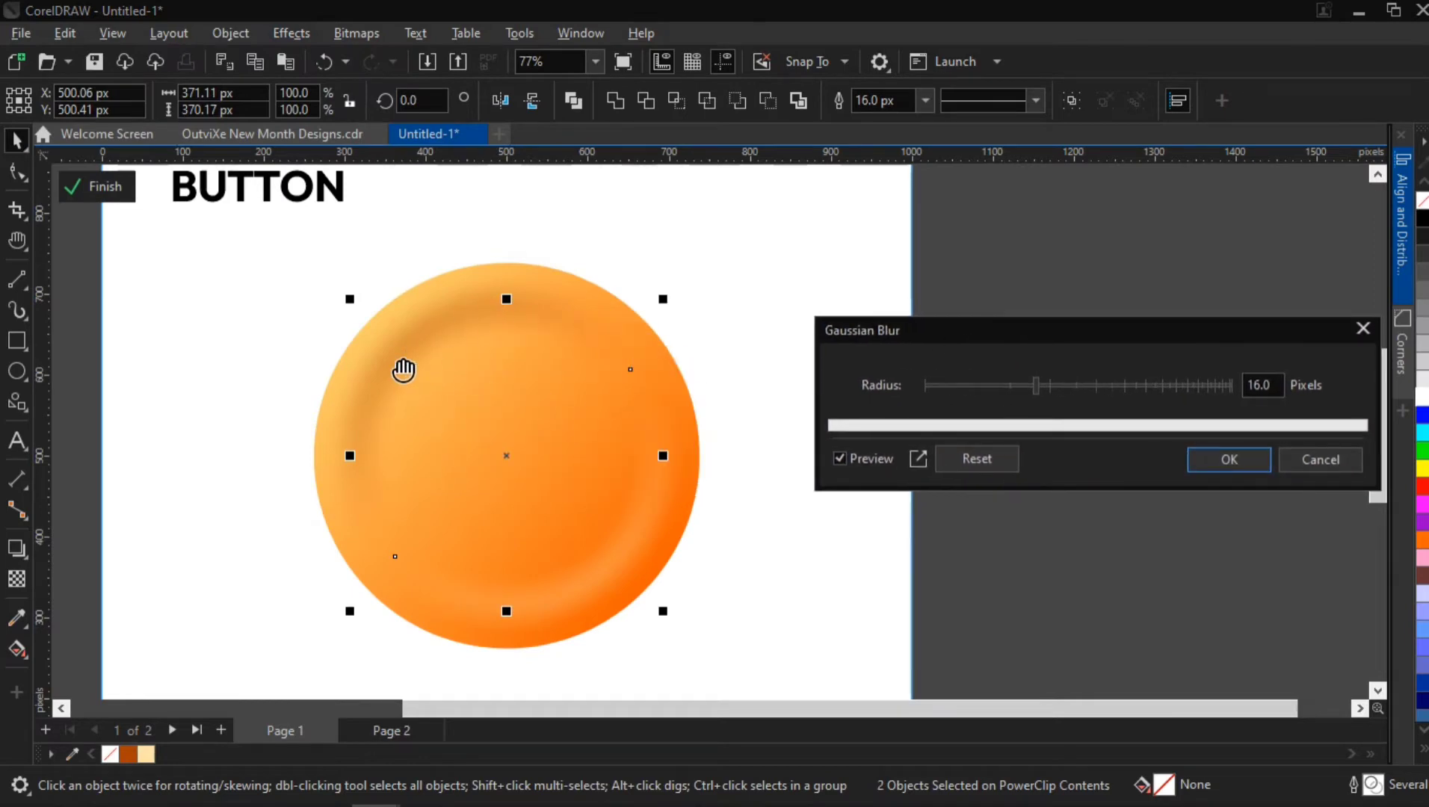
scroll(404, 370, up, 3)
scroll(402, 370, down, 2)
scroll(574, 350, down, 1)
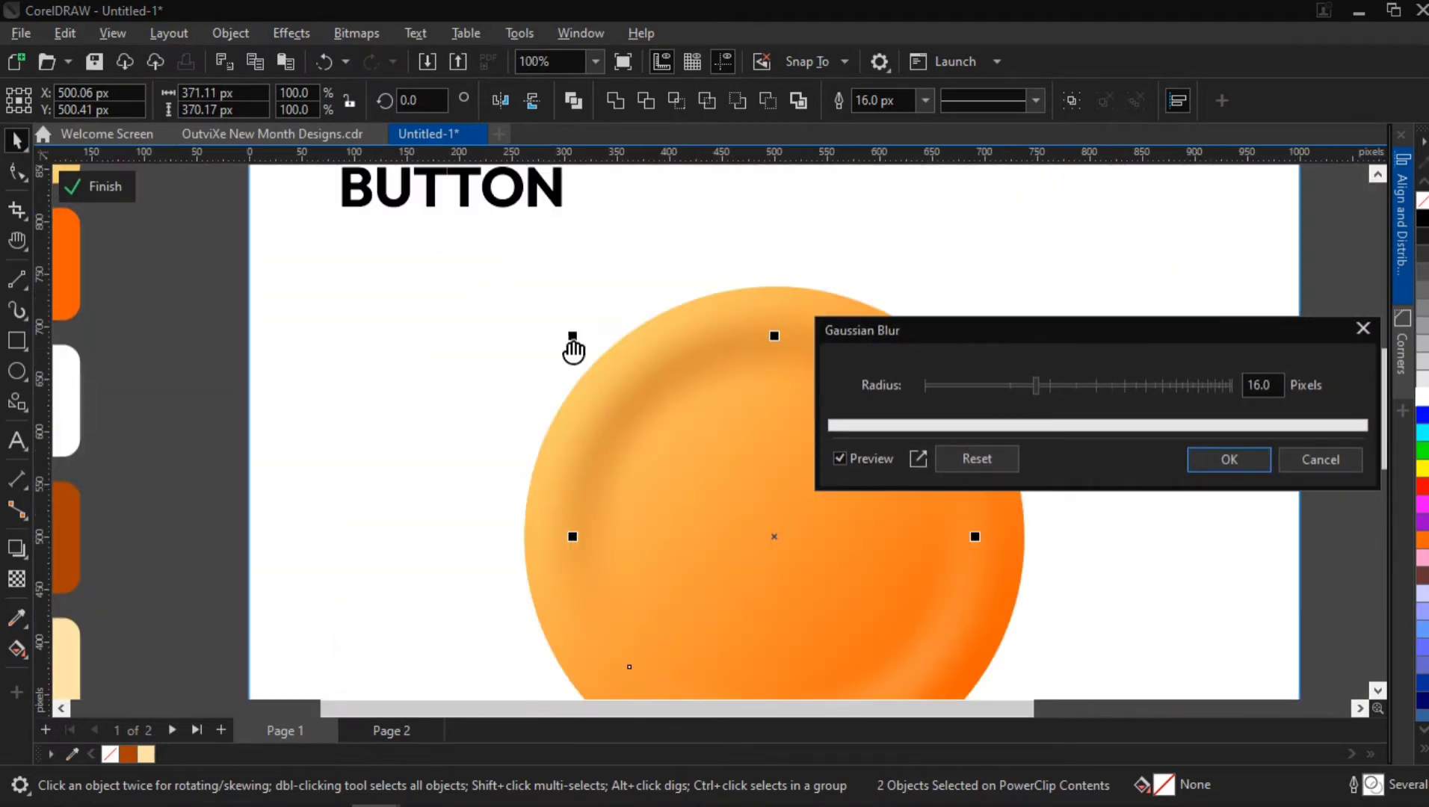
drag(573, 350, 290, 334)
drag(477, 410, 445, 388)
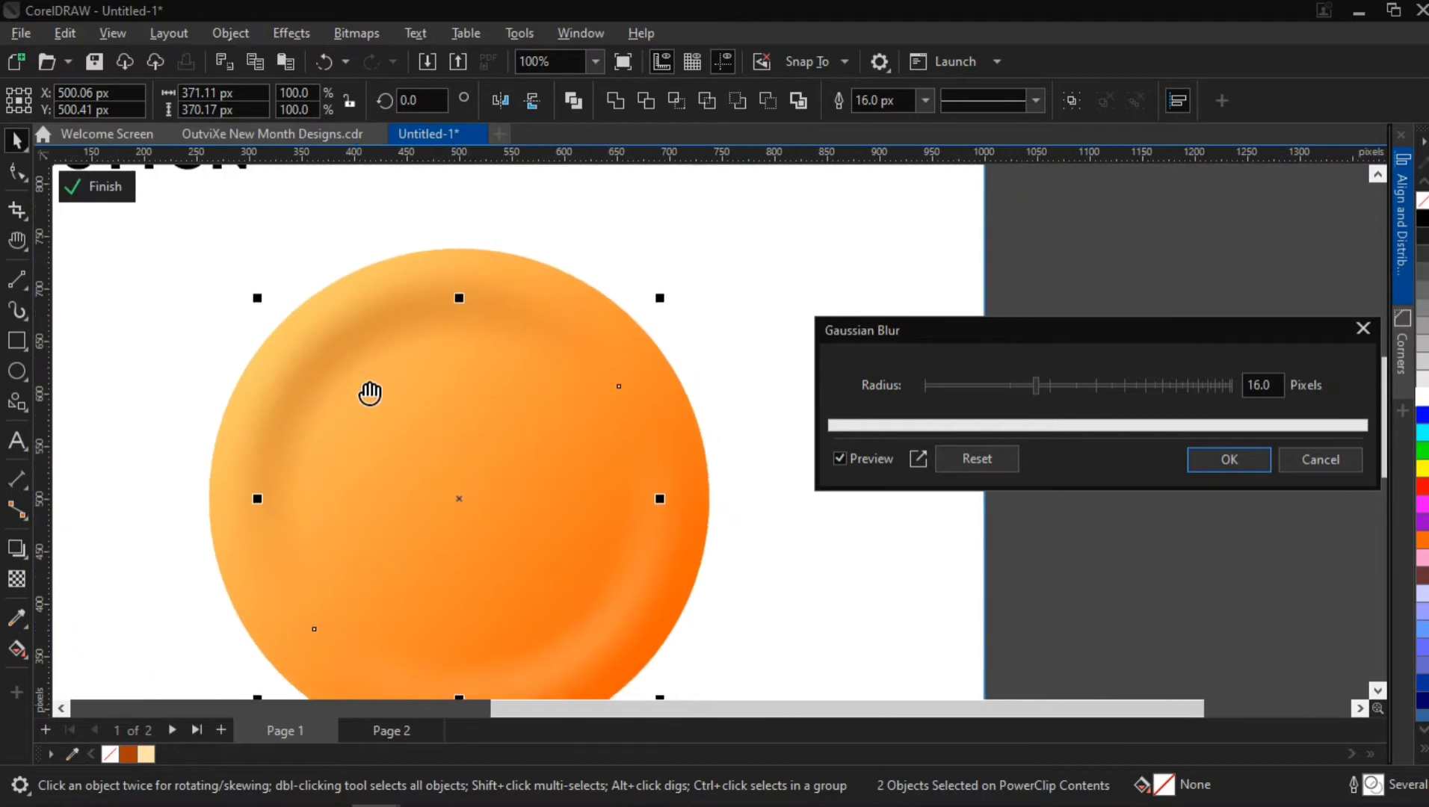
scroll(319, 353, up, 2)
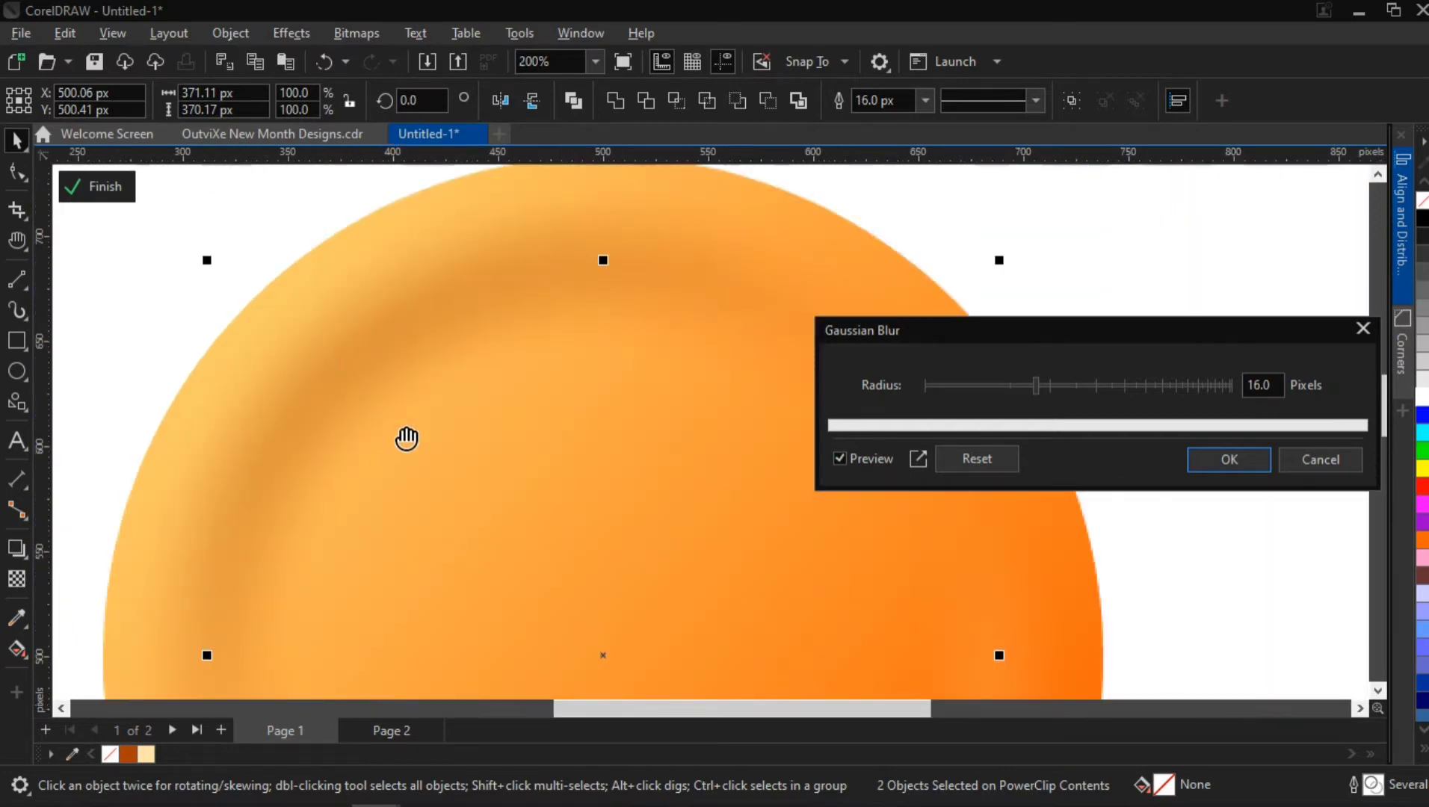
scroll(440, 456, down, 2)
scroll(495, 383, up, 1)
scroll(499, 381, down, 2)
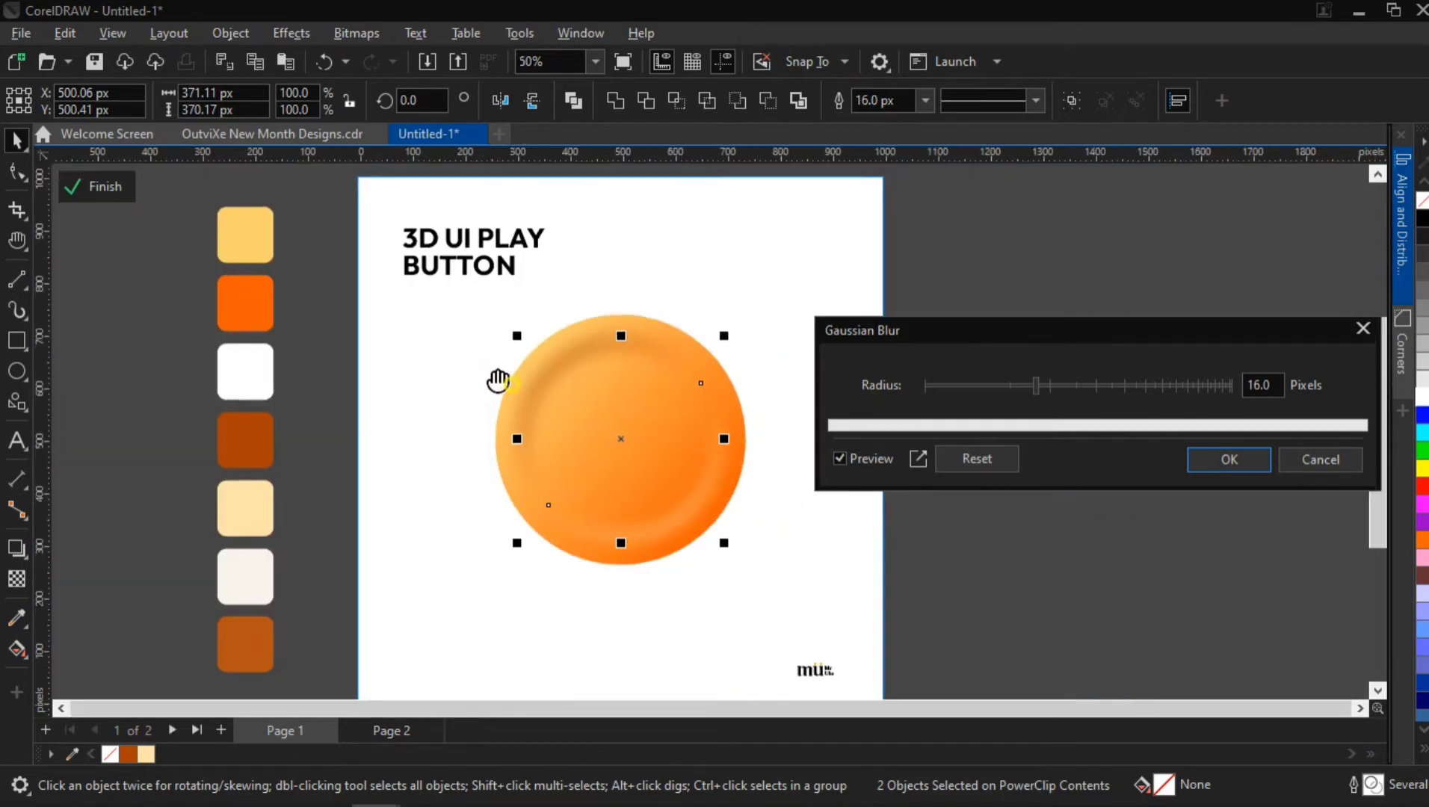
scroll(563, 394, up, 1)
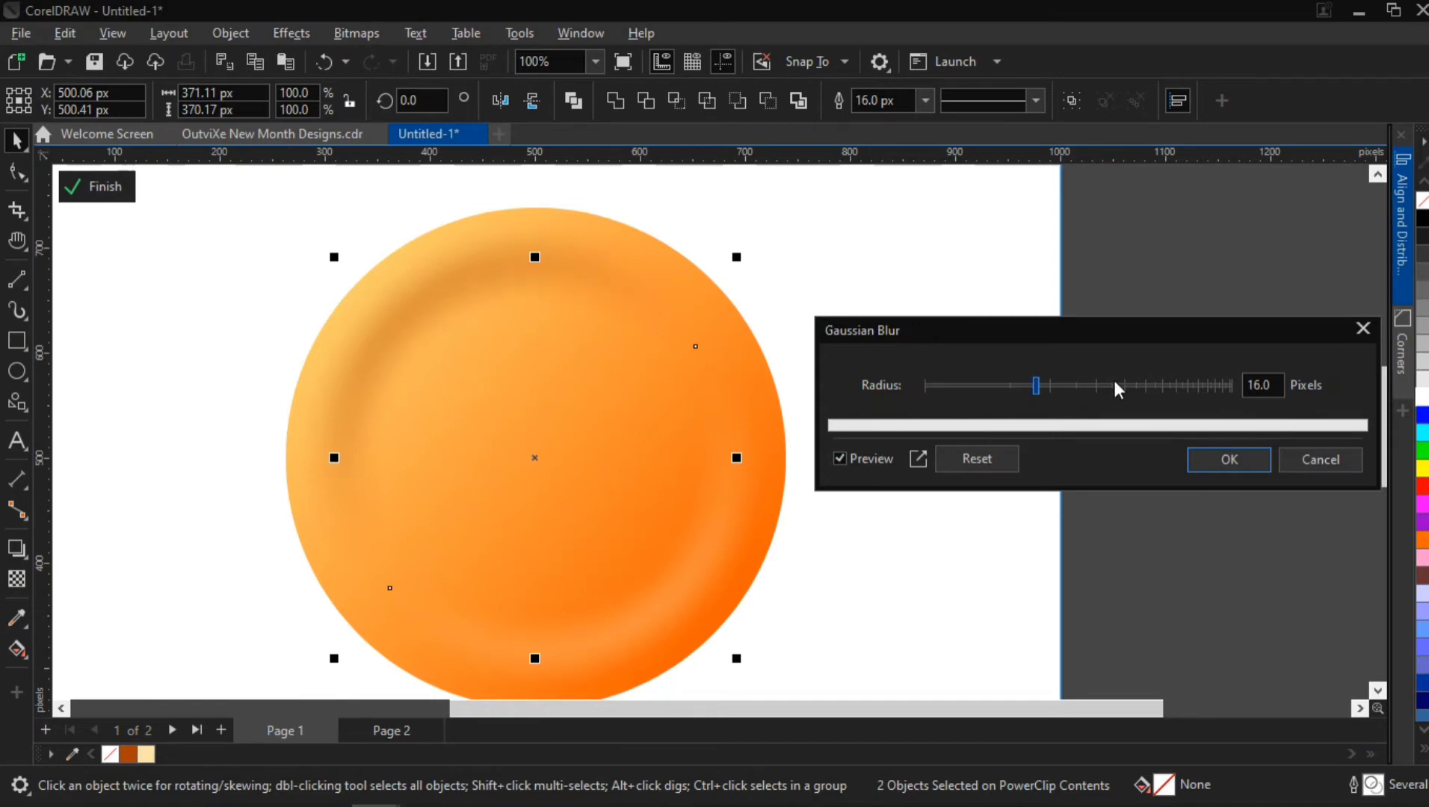
click(1226, 459)
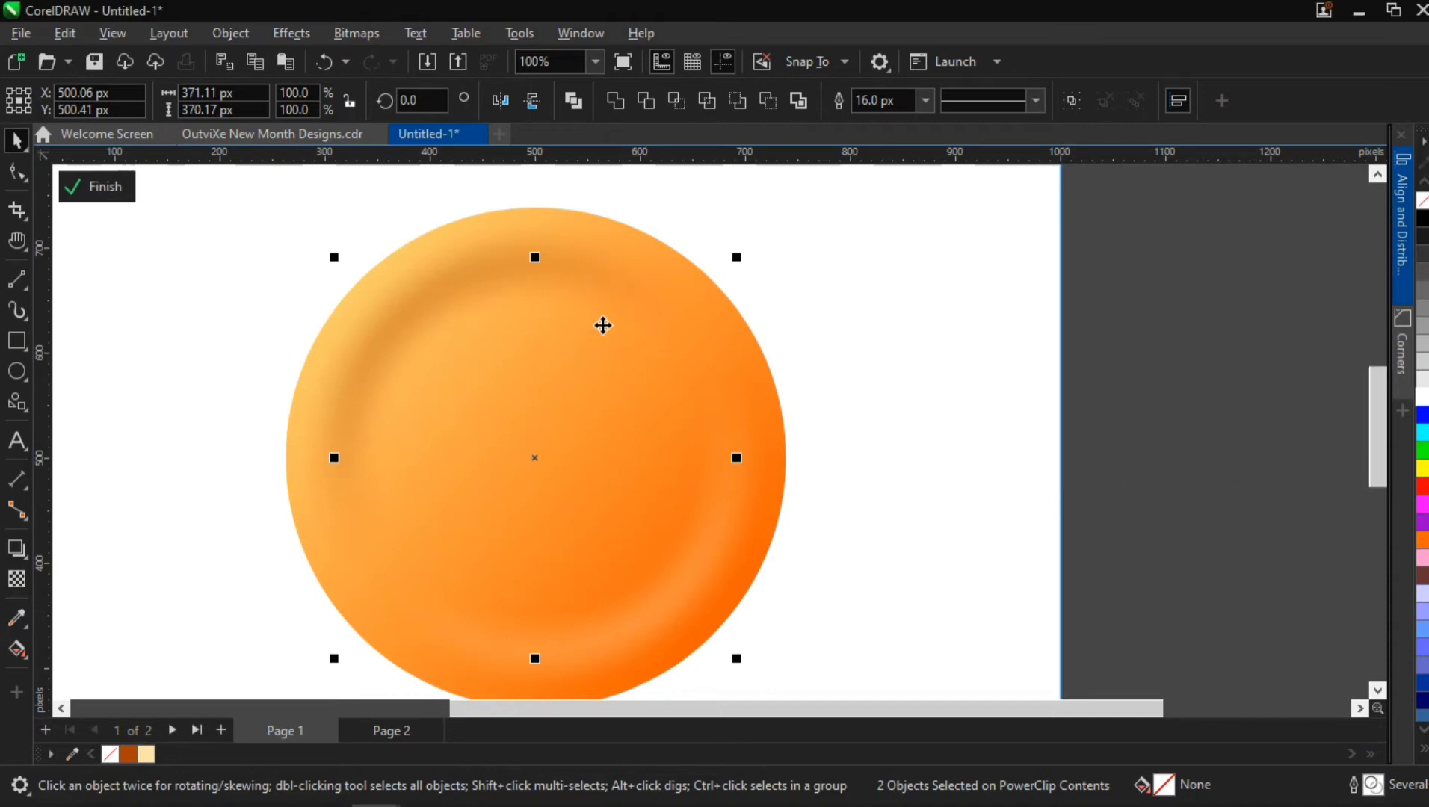
drag(611, 374, 594, 358)
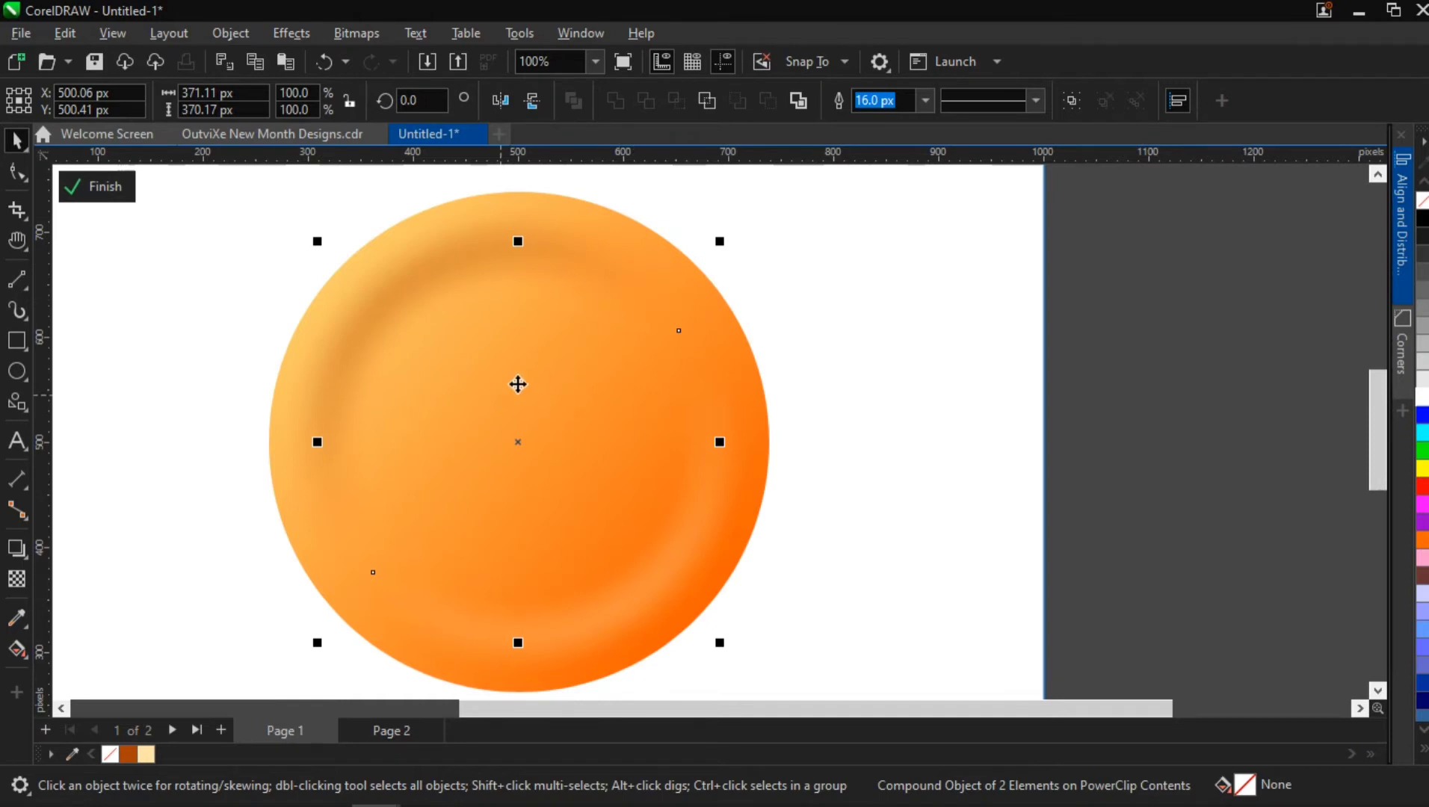
scroll(523, 442, down, 1)
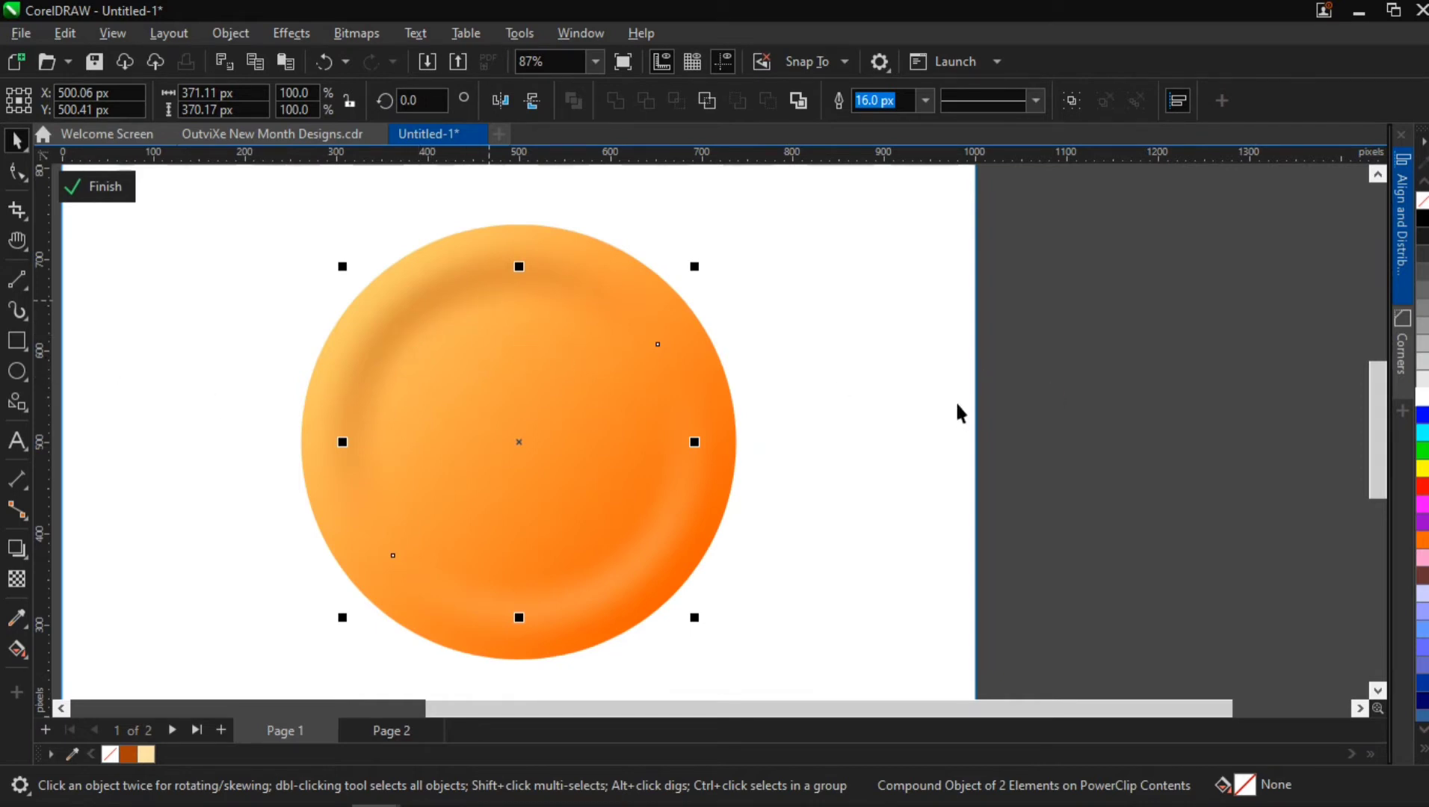
key(h)
drag(777, 418, 466, 396)
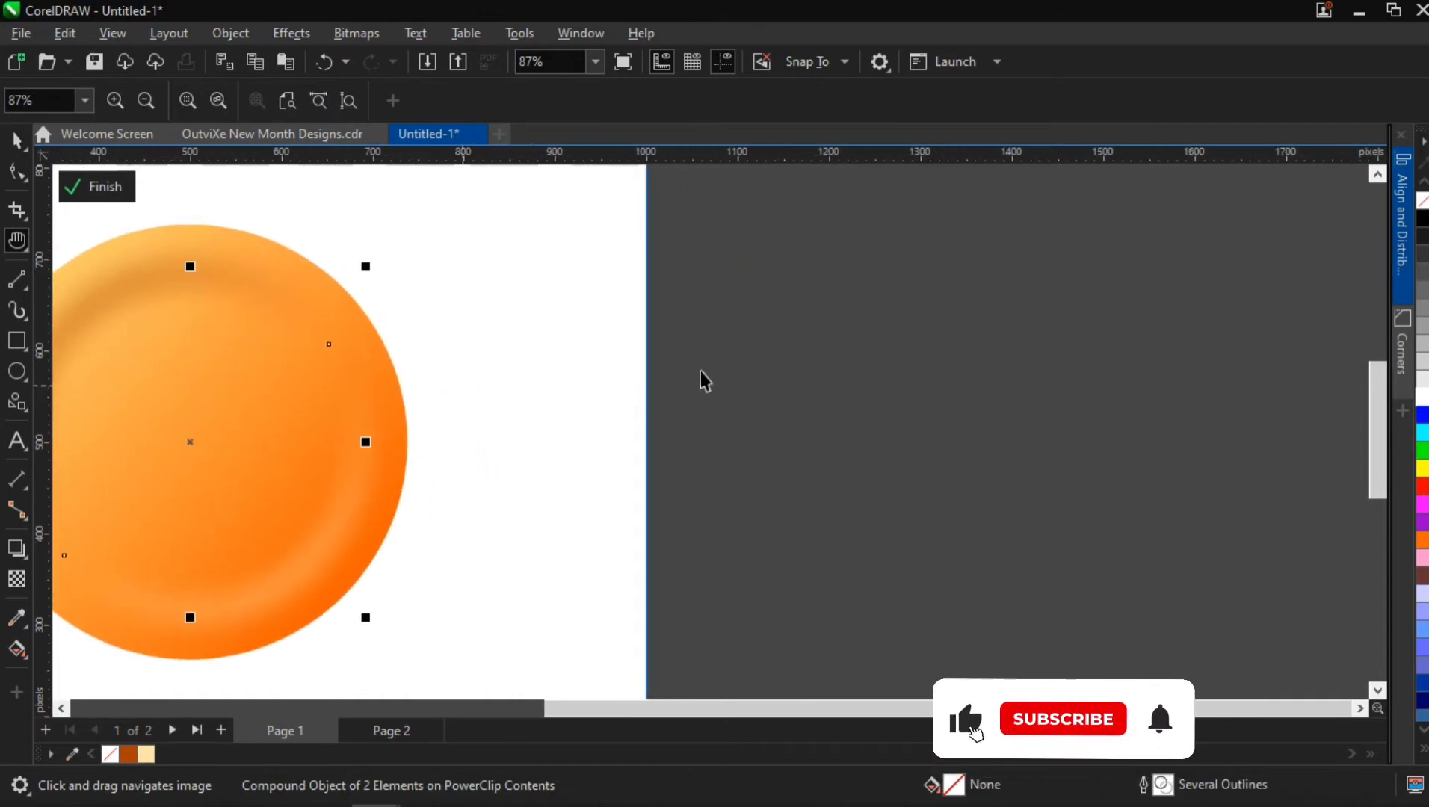
key(space)
click(15, 404)
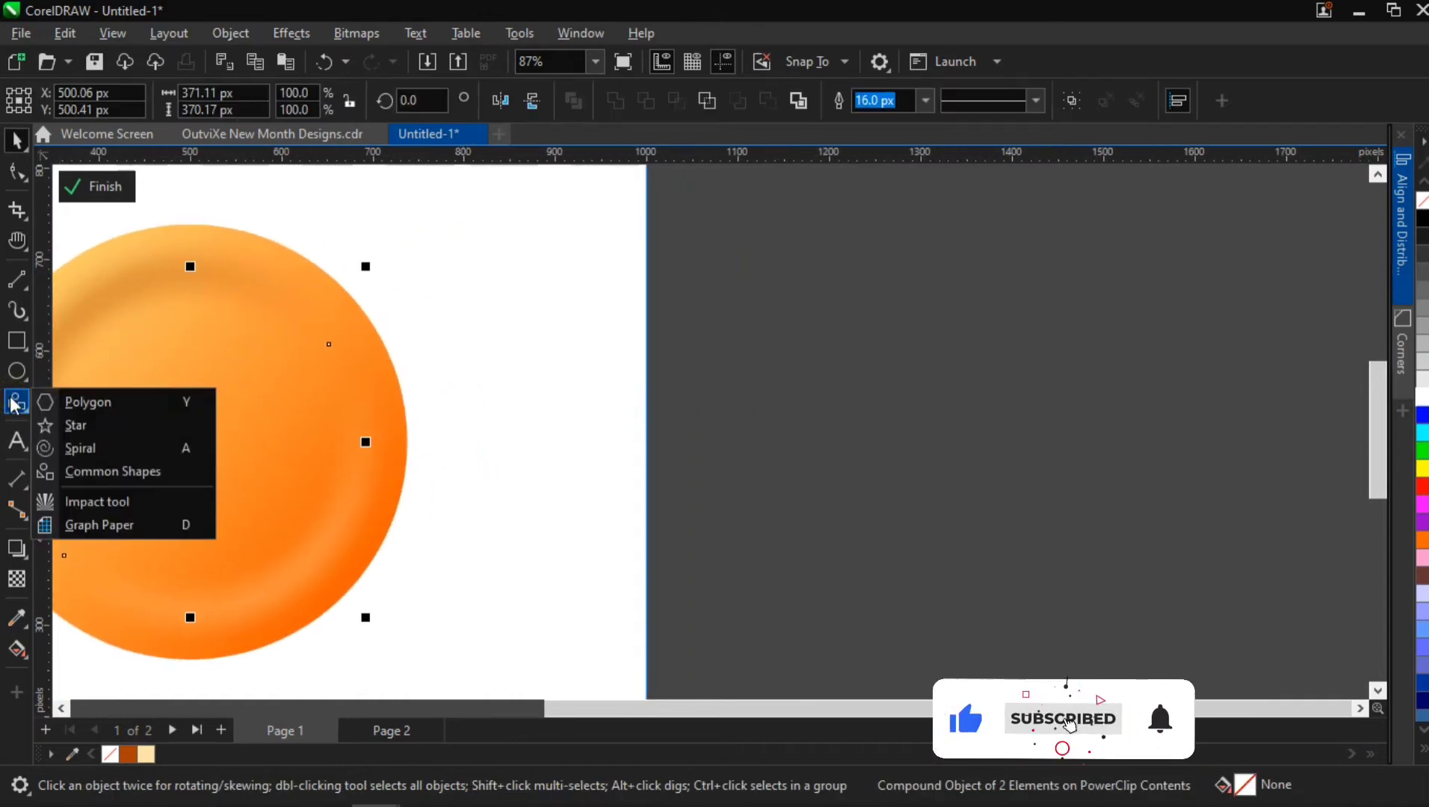
click(17, 372)
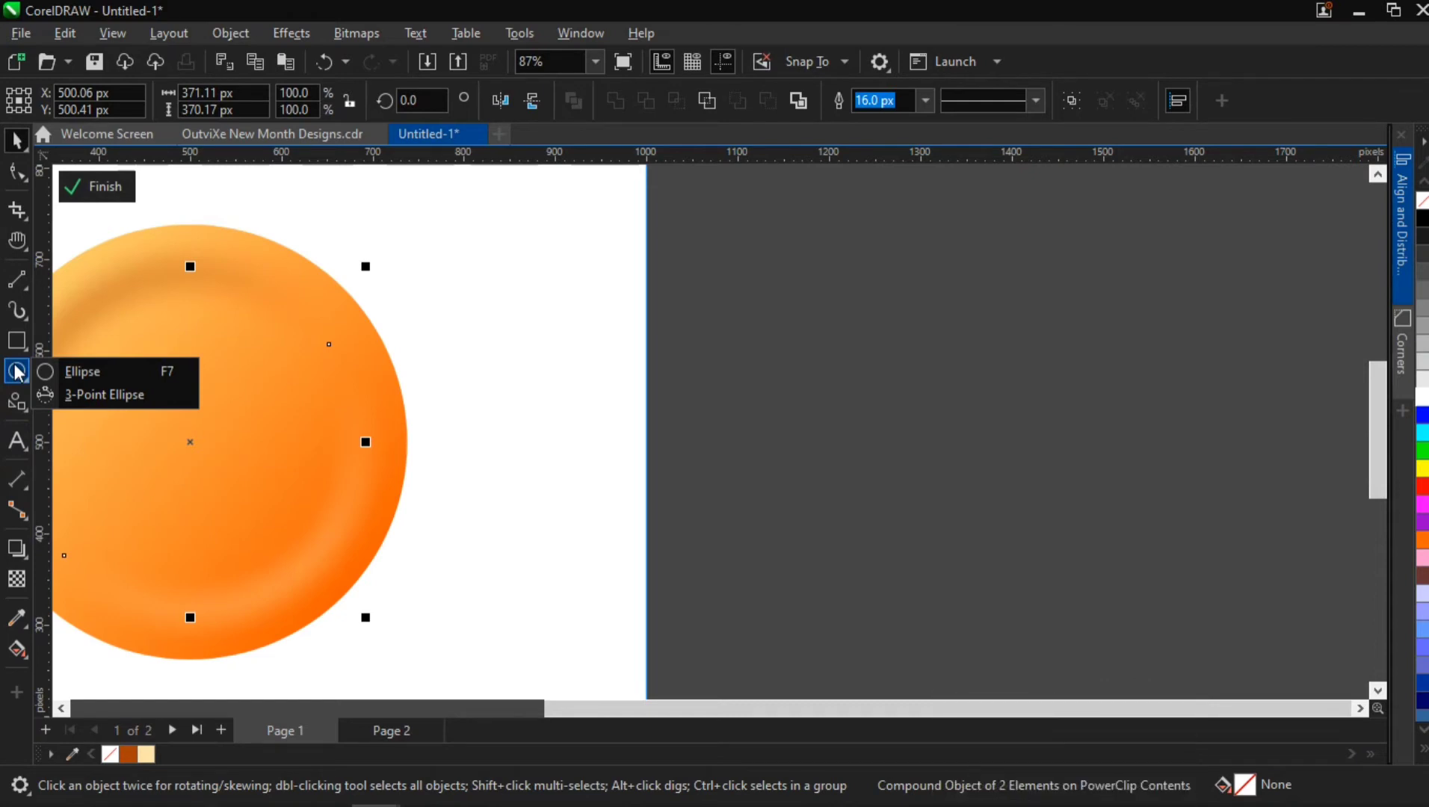
click(18, 401)
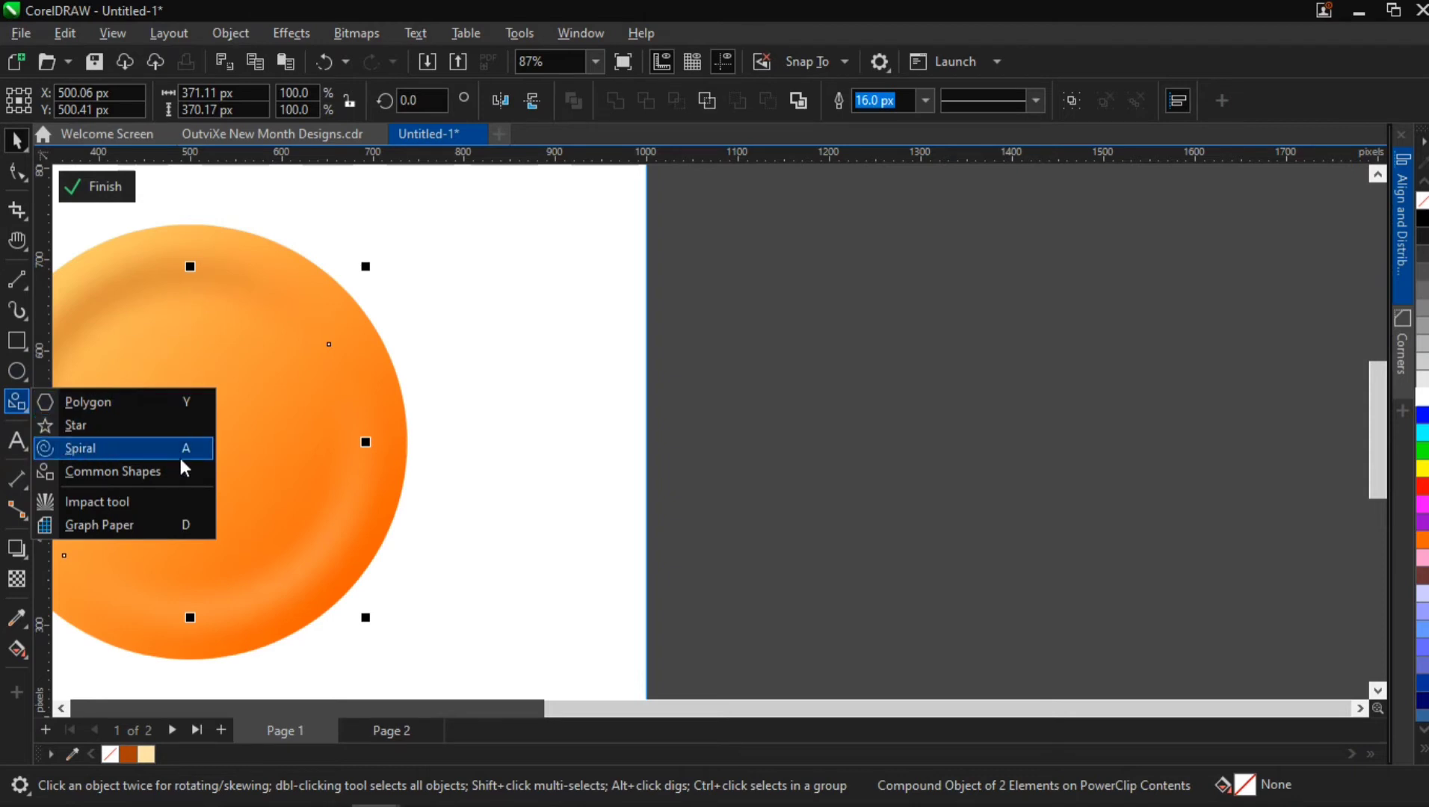
click(157, 470)
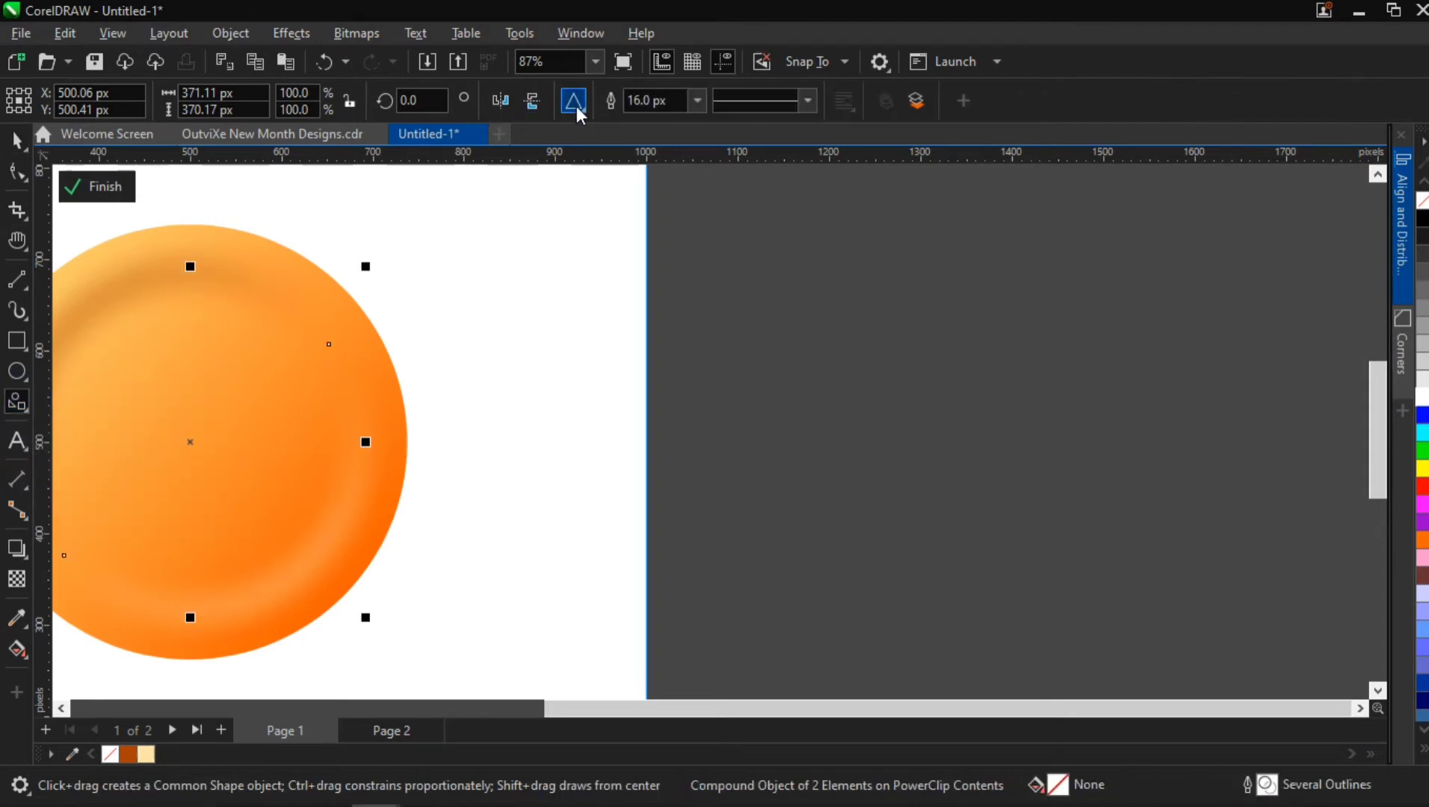
click(16, 140)
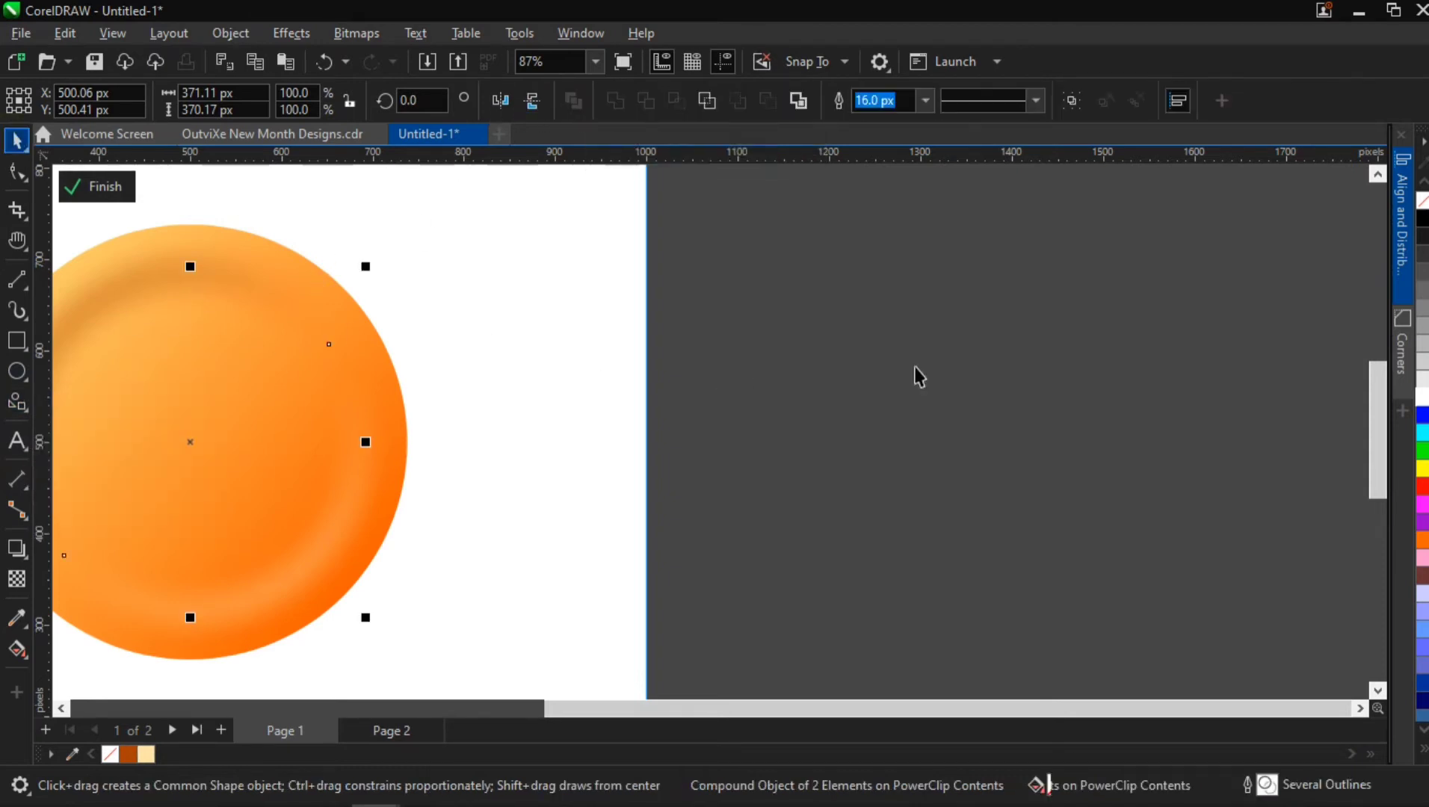
Deselect the arcs, draw a flowchart triangle about 70 × 70 px on the empty pasteboard beside the page and fill it white.
click(943, 354)
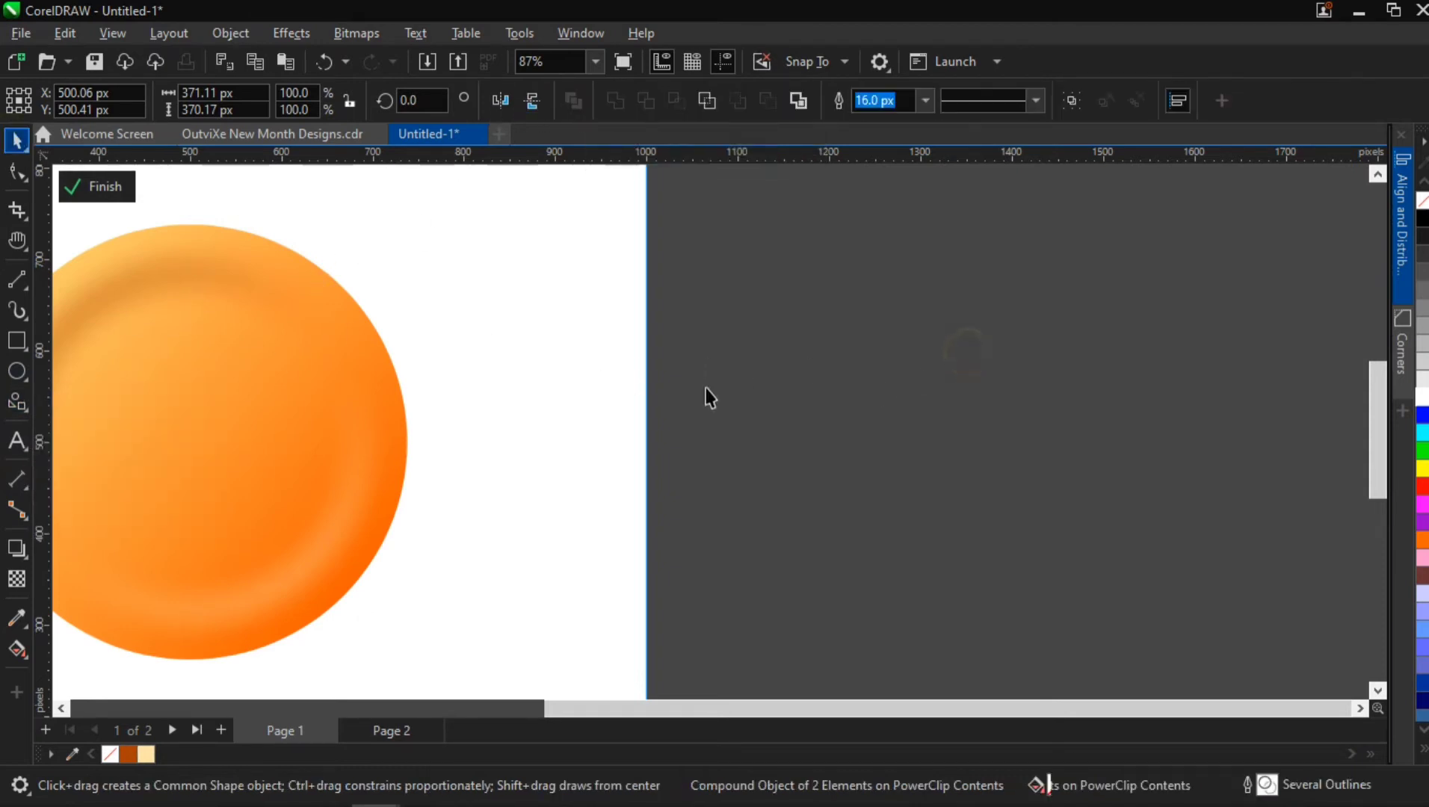
click(18, 402)
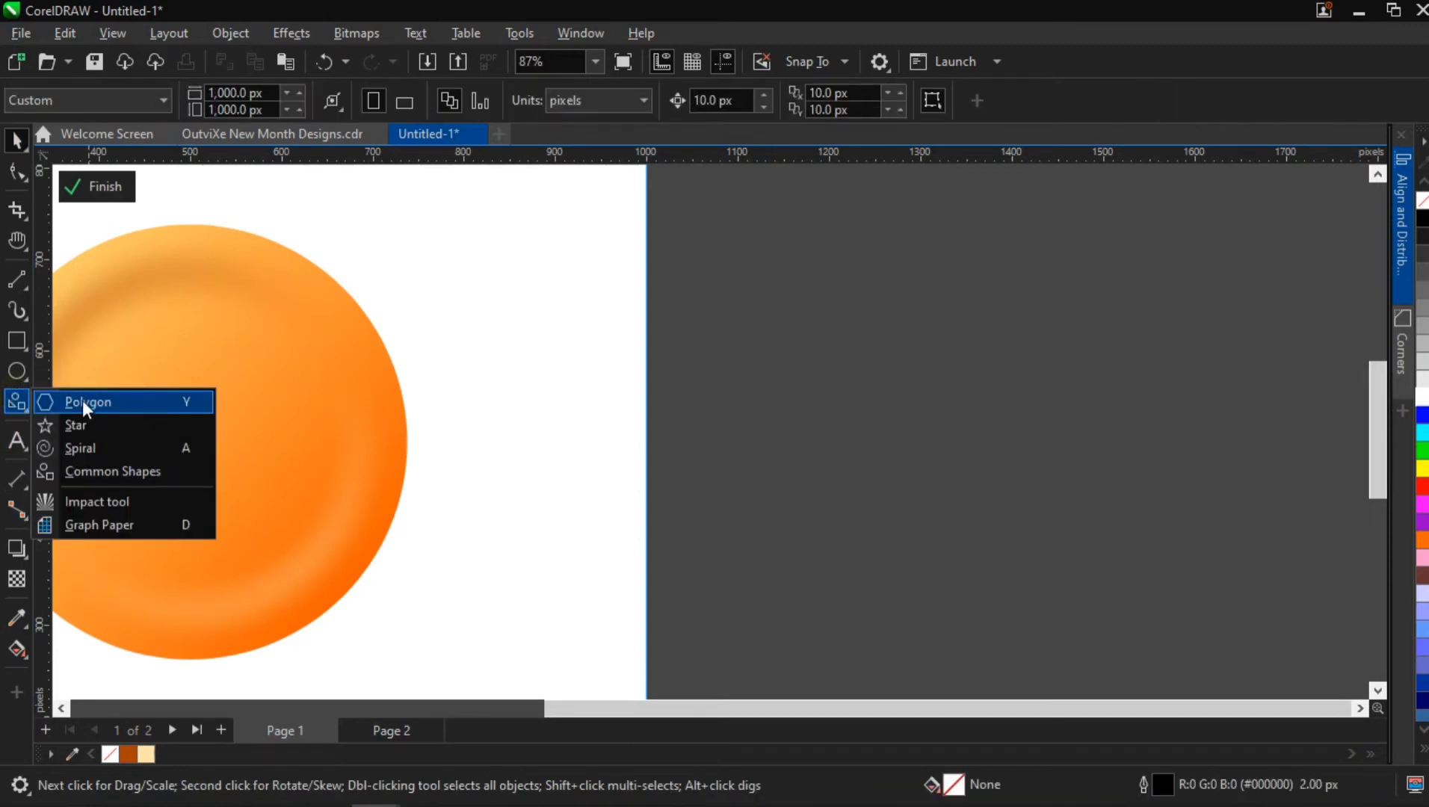
click(10, 403)
click(9, 402)
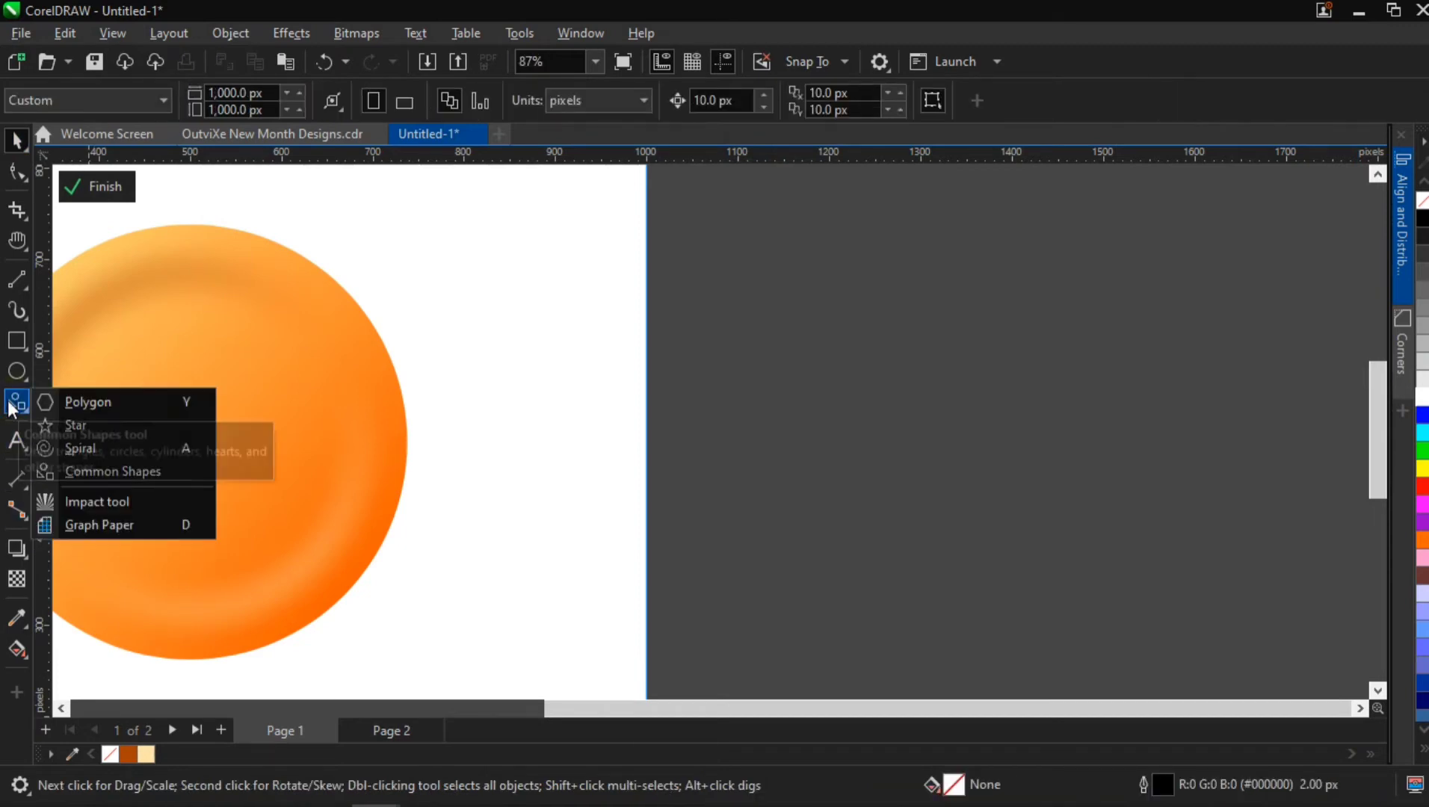
click(42, 400)
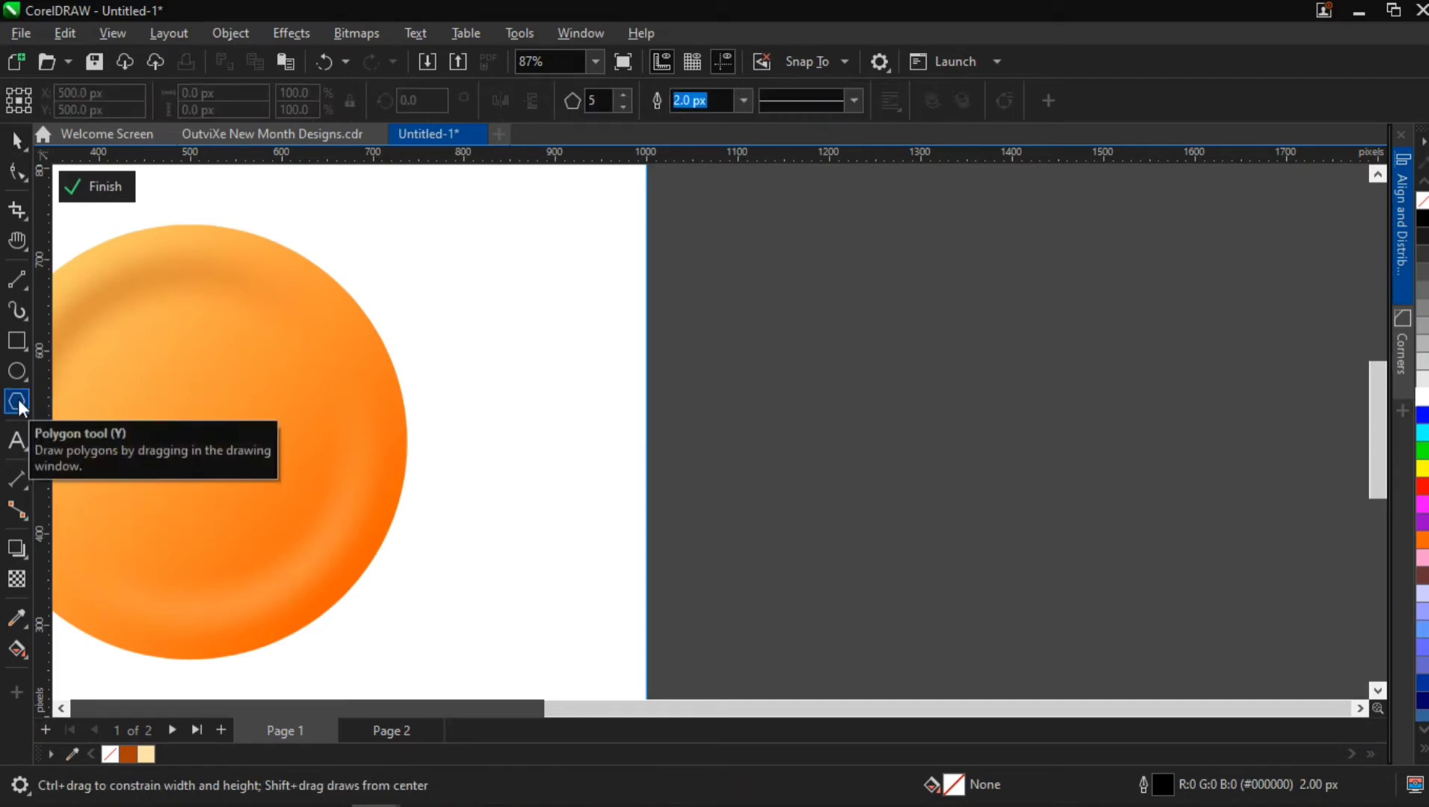
click(18, 399)
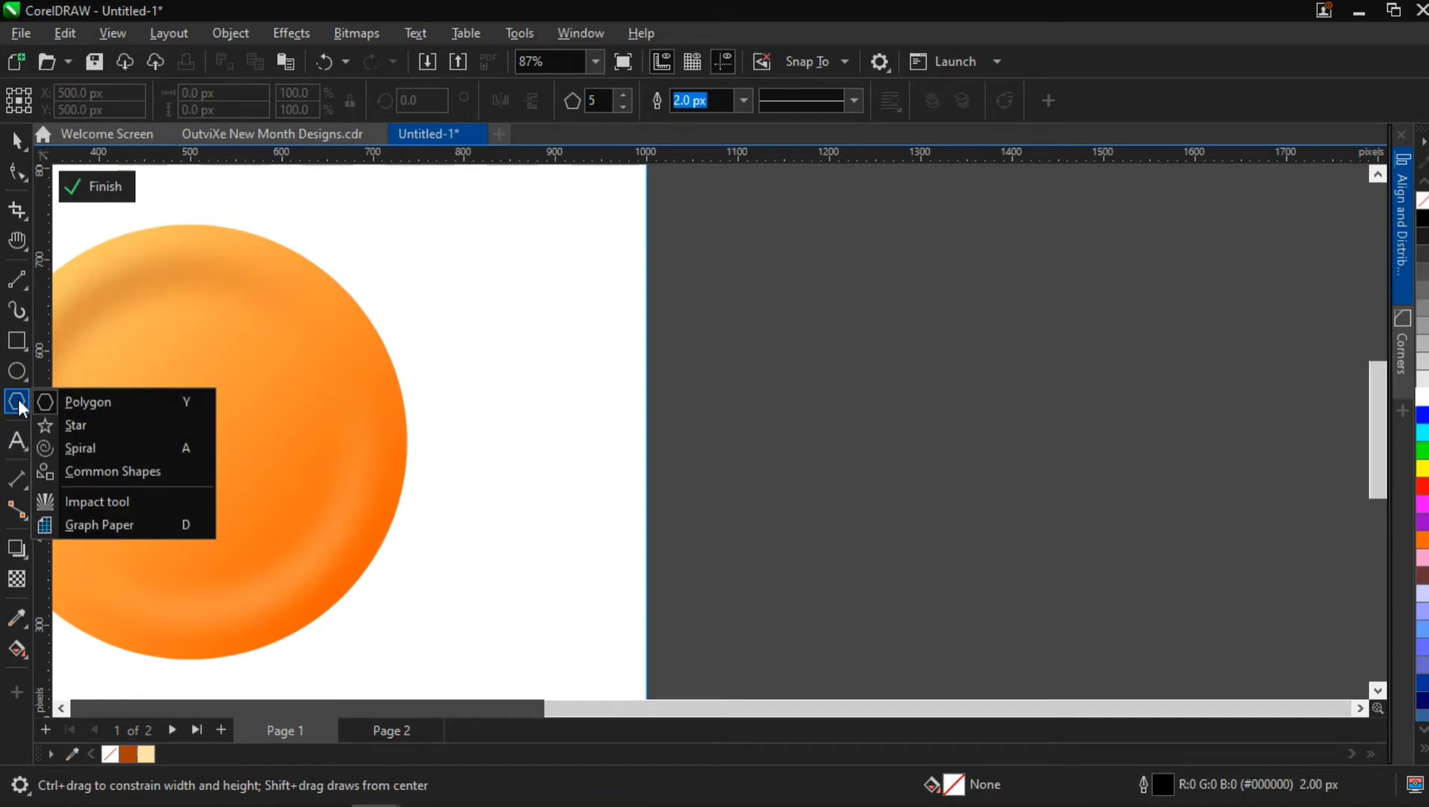
click(98, 473)
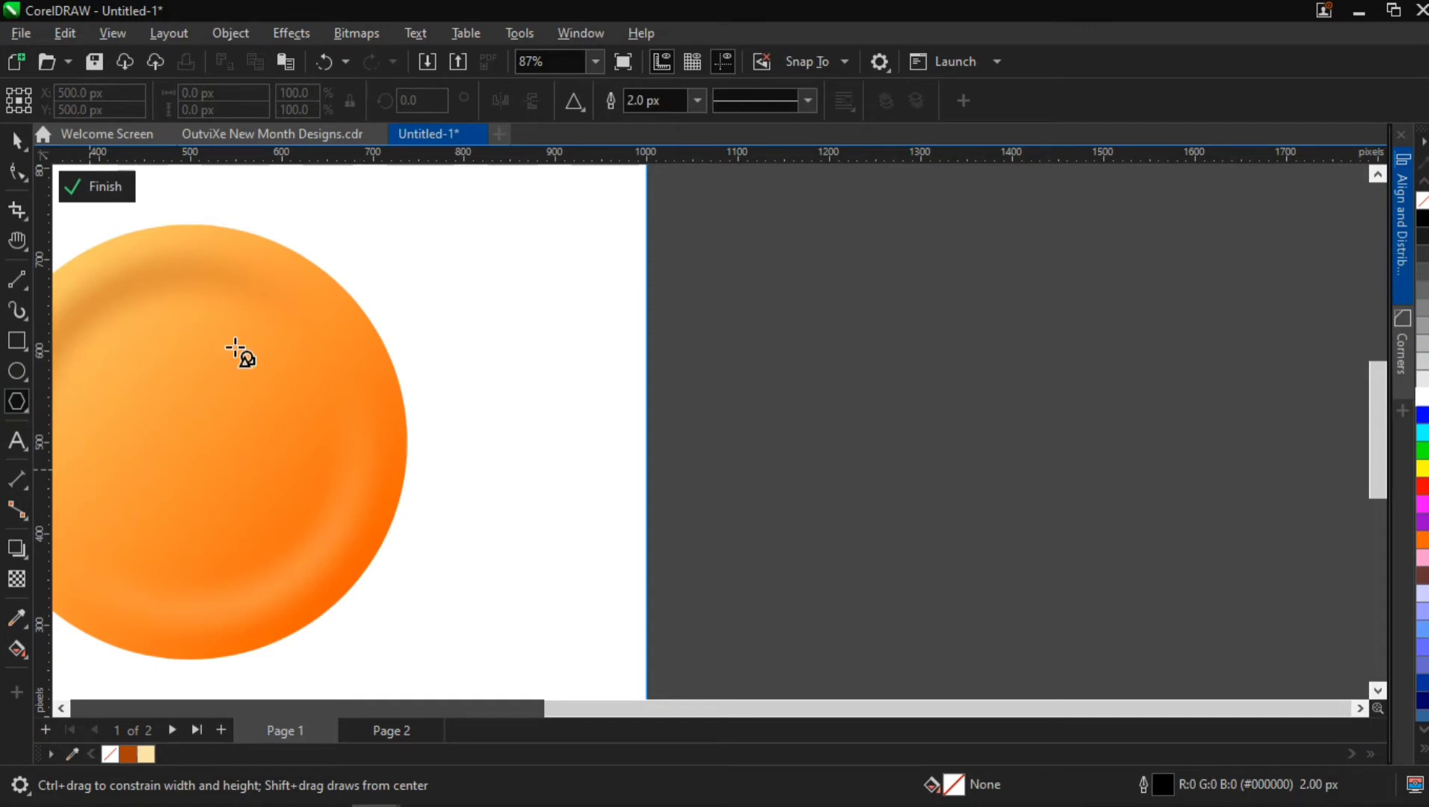
click(572, 109)
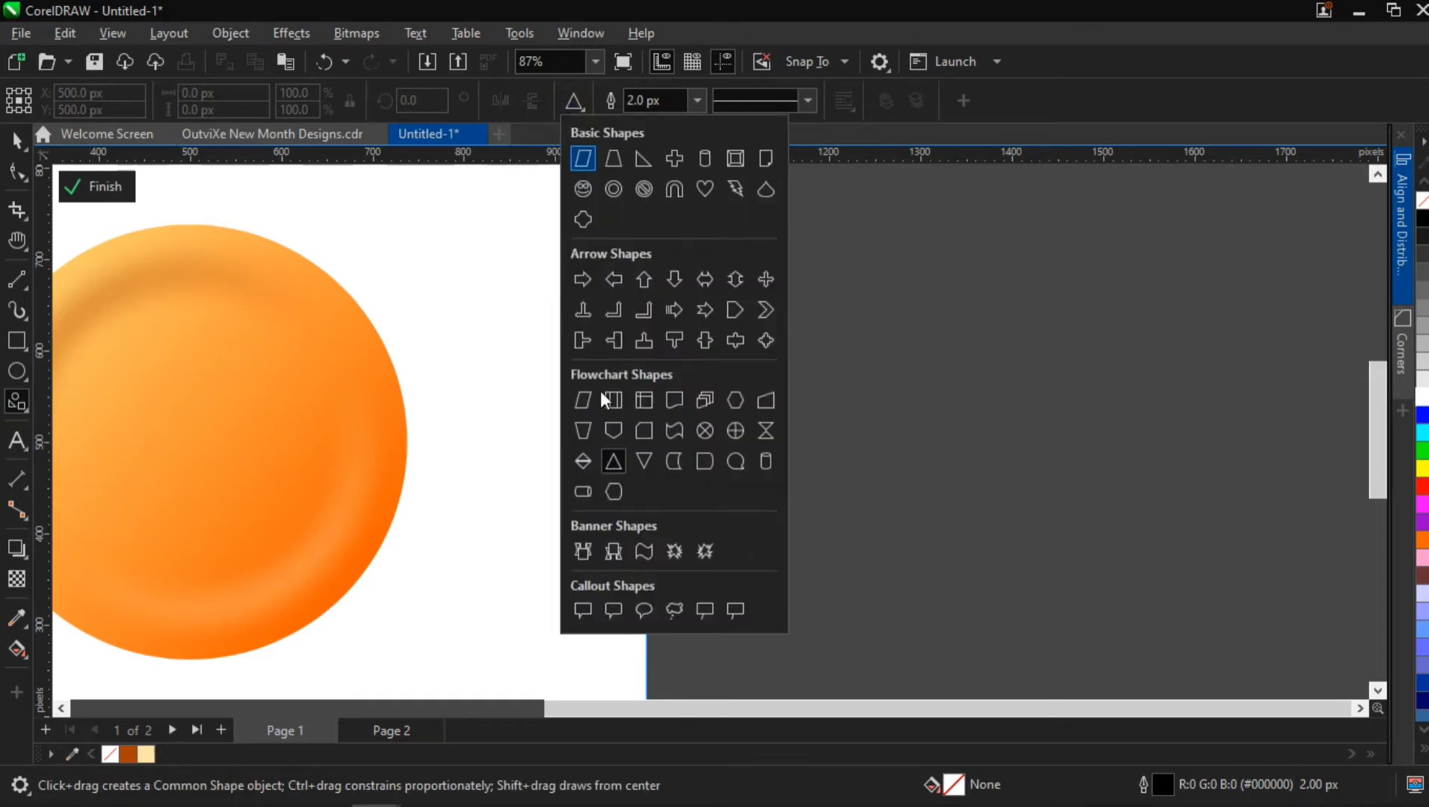
click(614, 459)
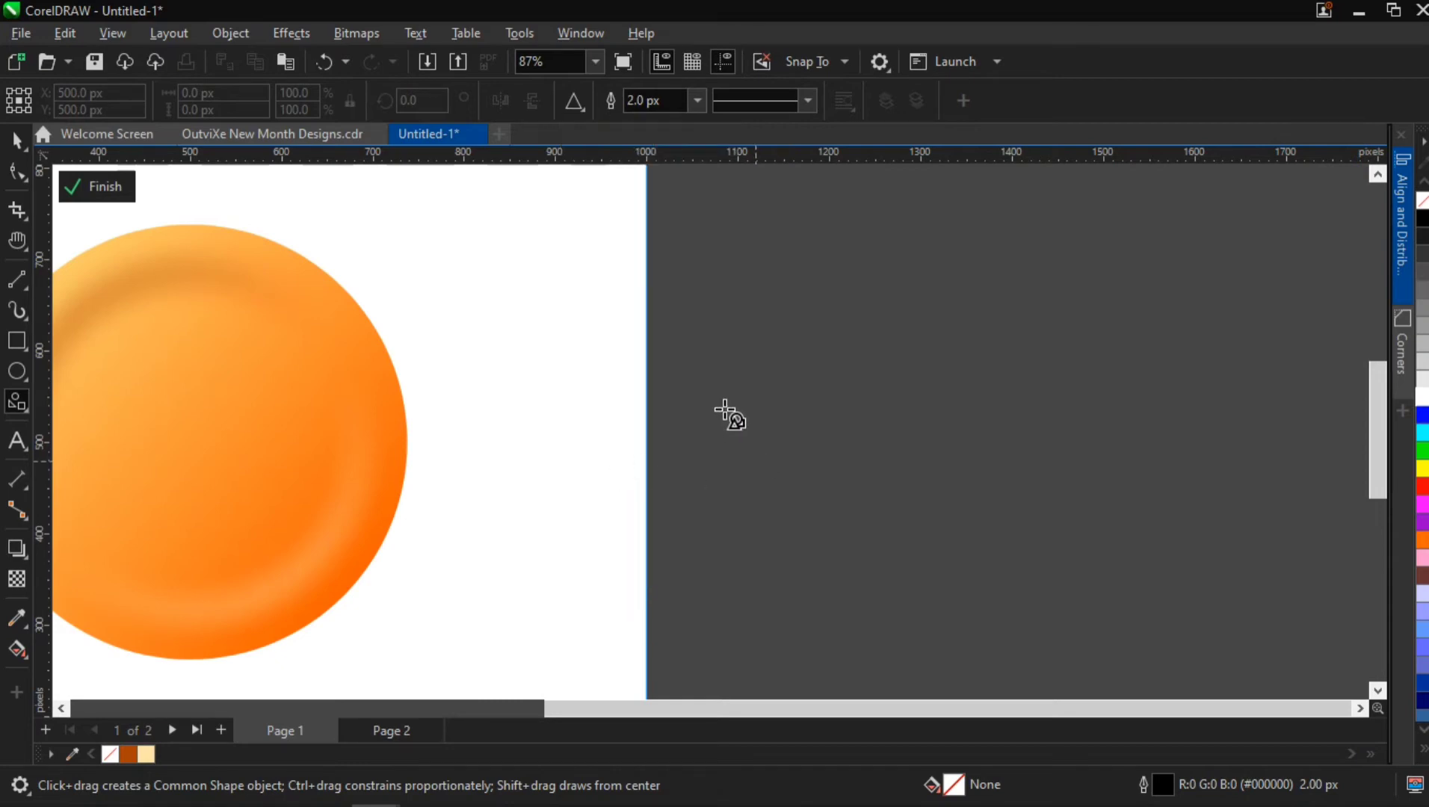
drag(725, 411, 789, 471)
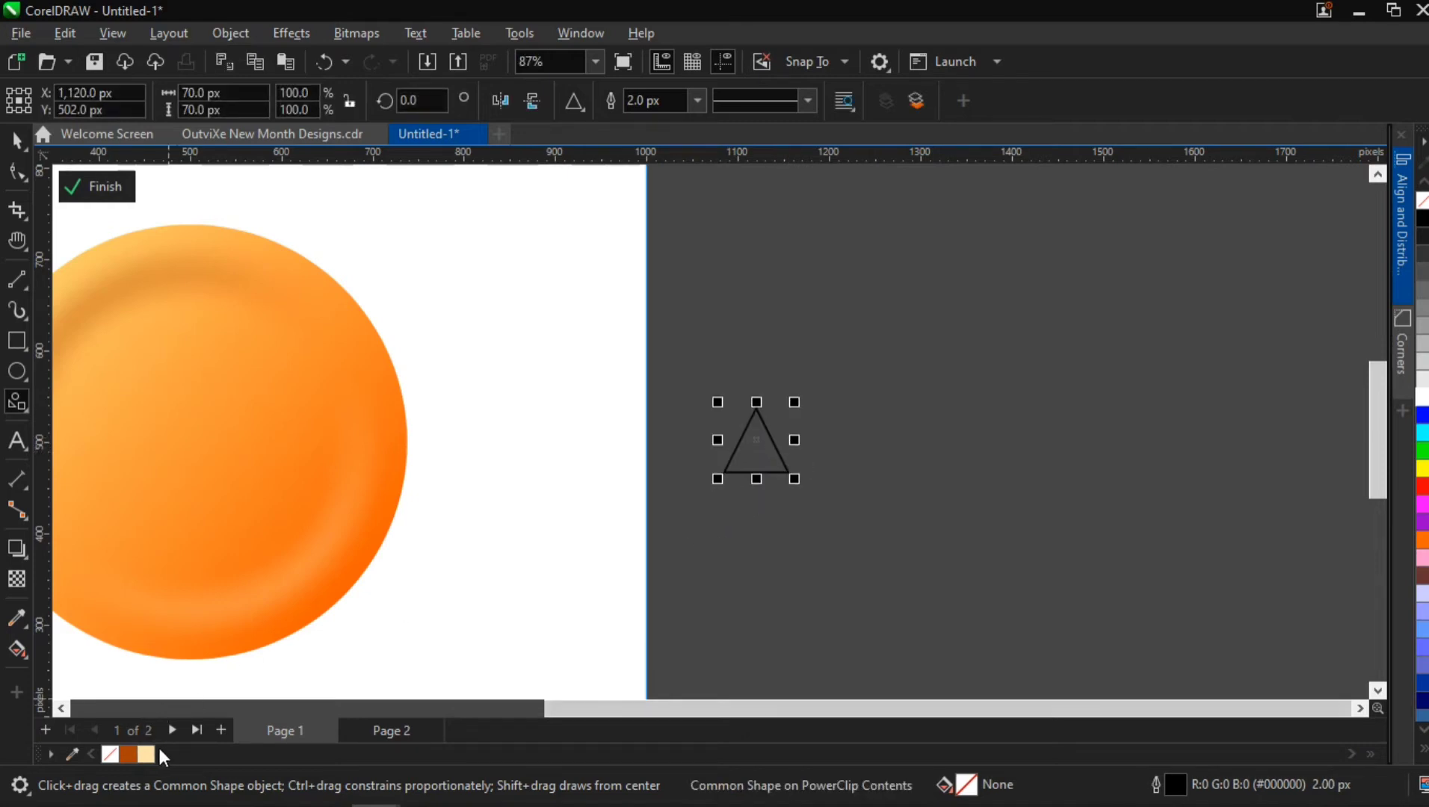
click(1424, 400)
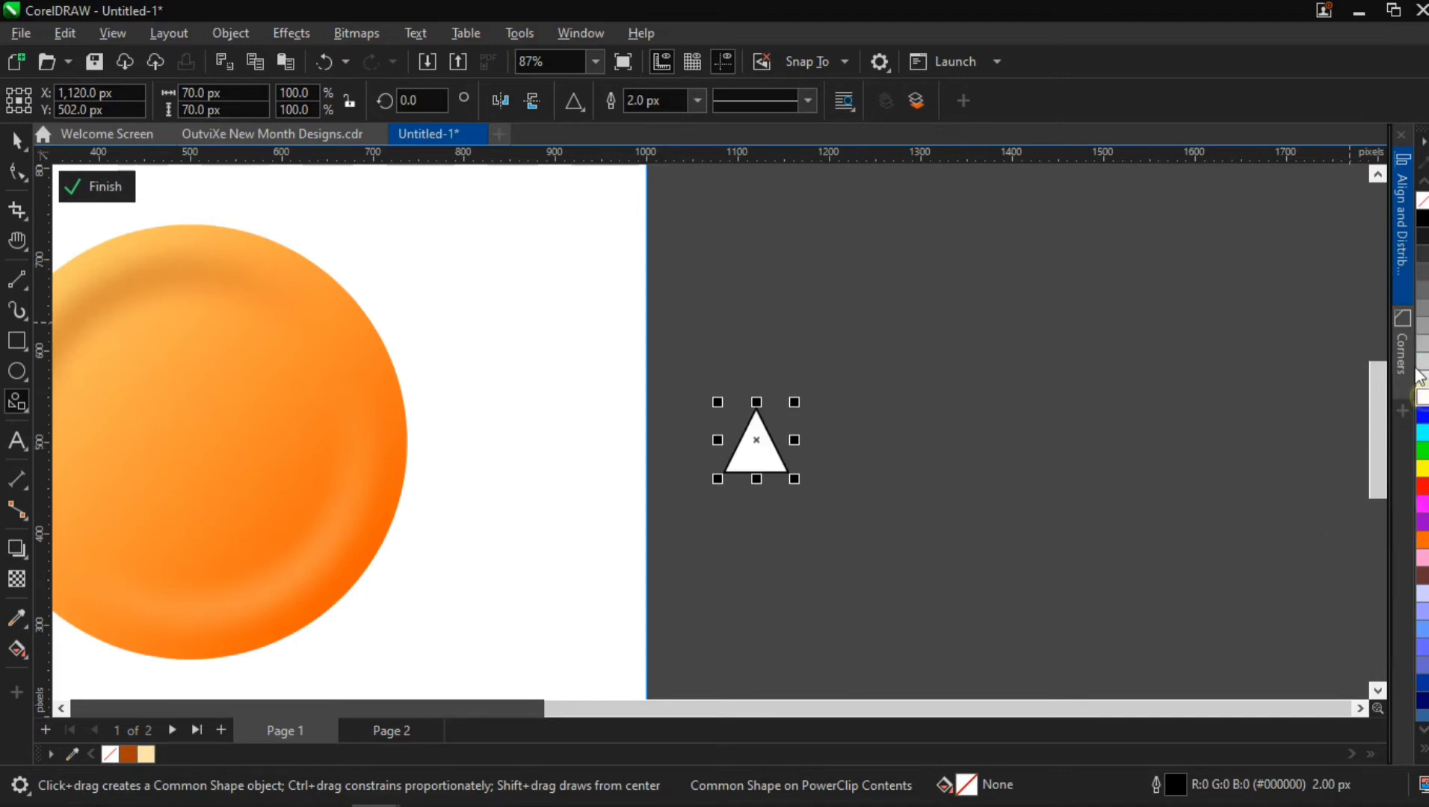
Rotate the white triangle to 270° so that it points right like a play symbol.
key(space)
scroll(953, 426, up, 2)
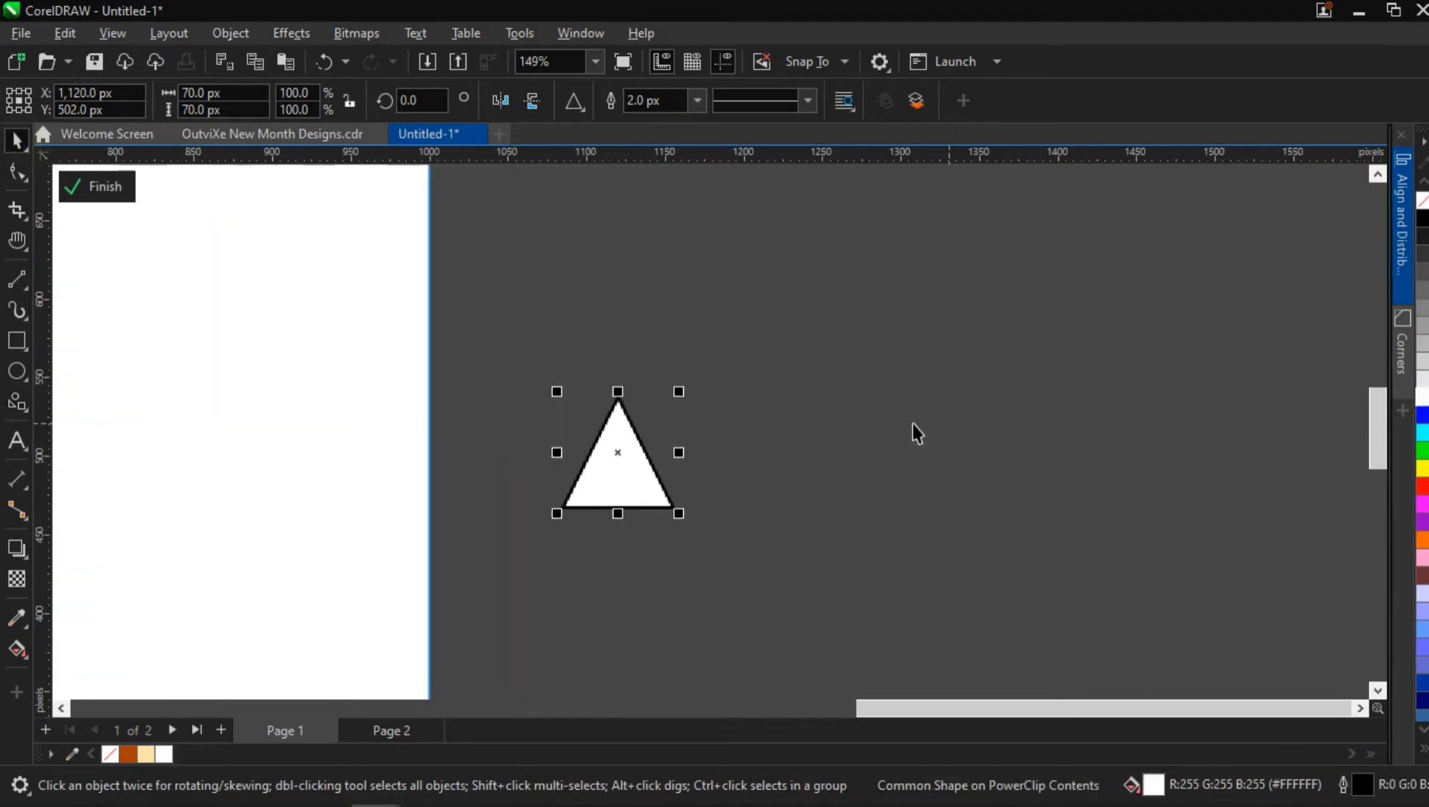
click(632, 412)
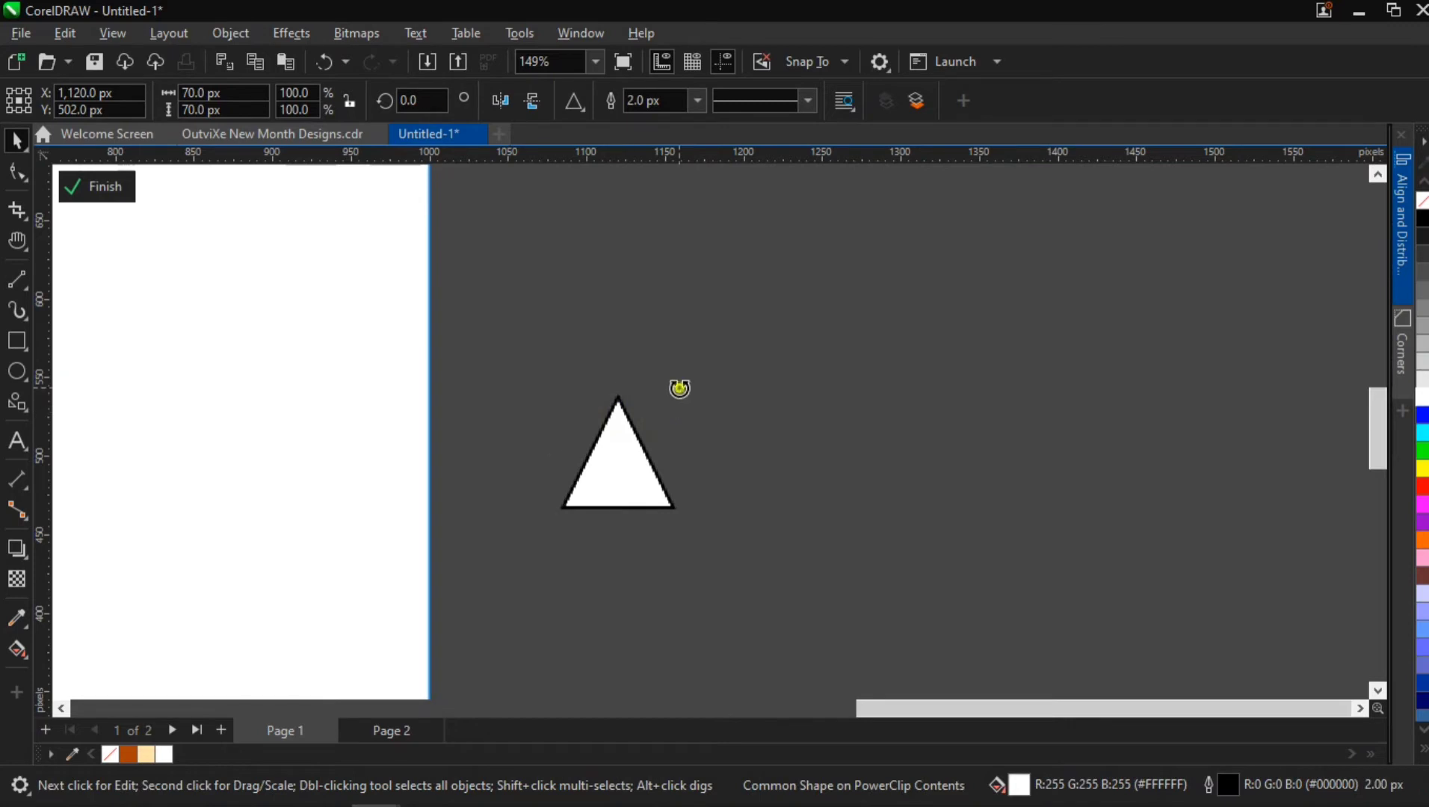
drag(680, 388, 670, 516)
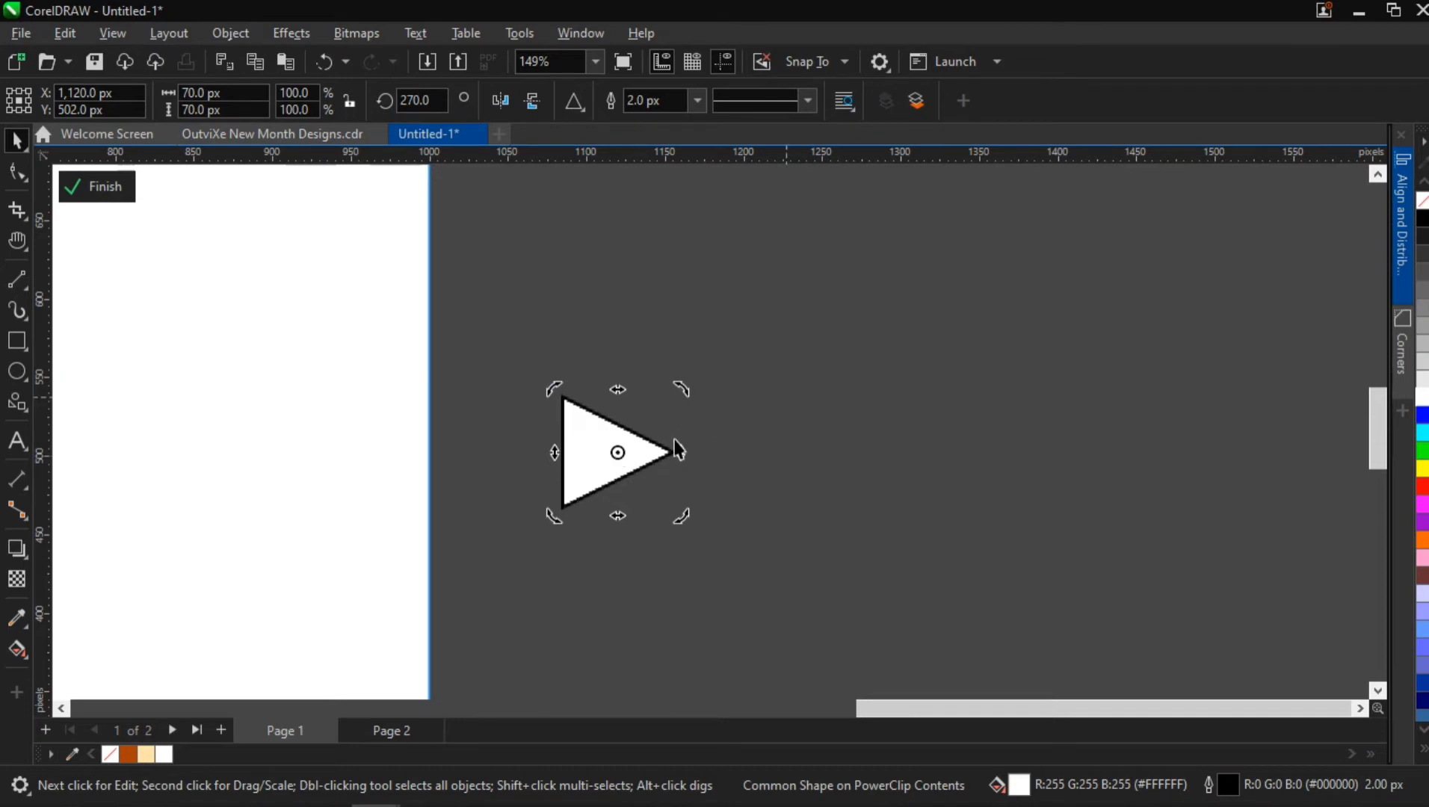
Narrow the triangle from its tip to about 53 px wide and remove its outline.
scroll(648, 450, up, 2)
click(648, 450)
click(785, 401)
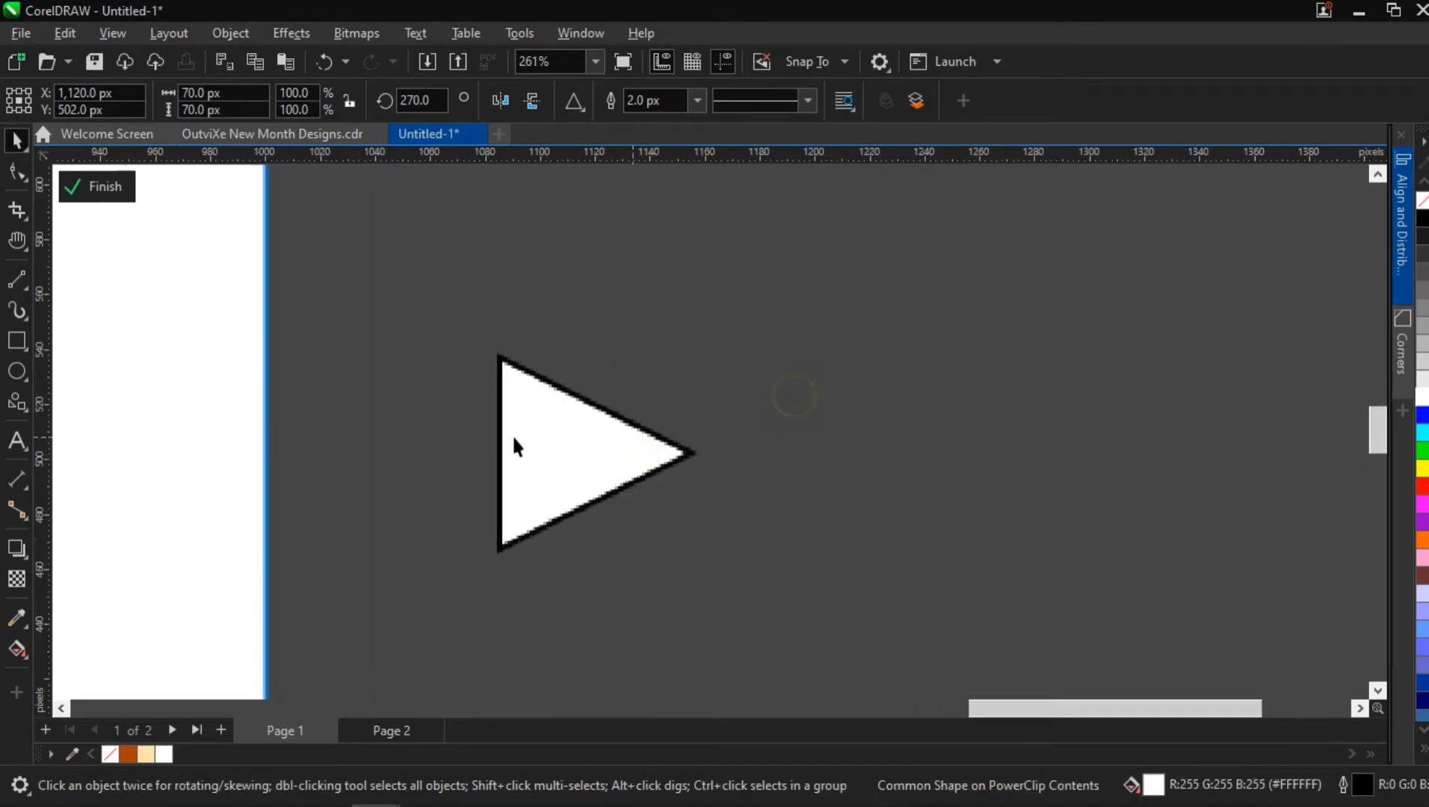
click(673, 455)
drag(702, 454, 655, 454)
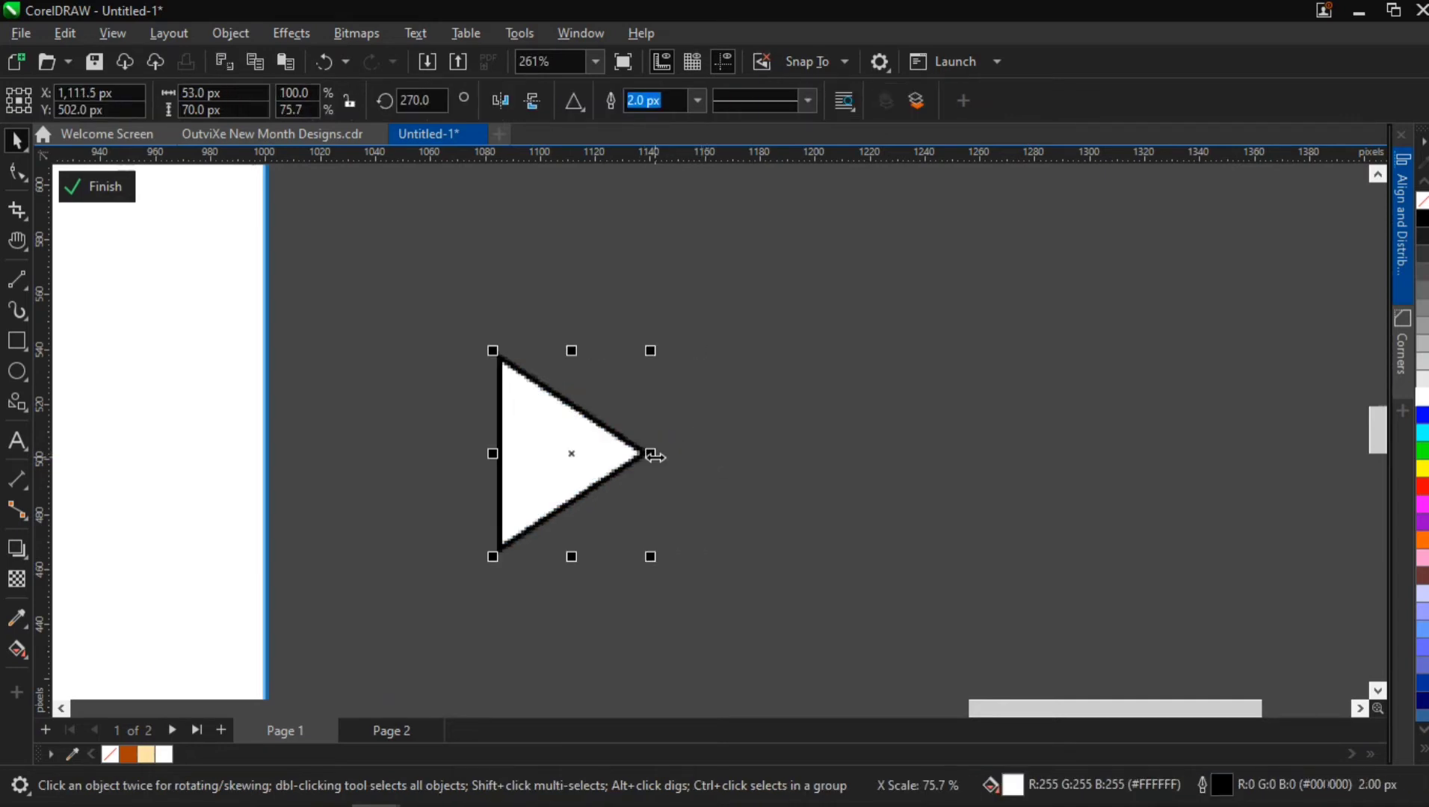
scroll(538, 451, down, 3)
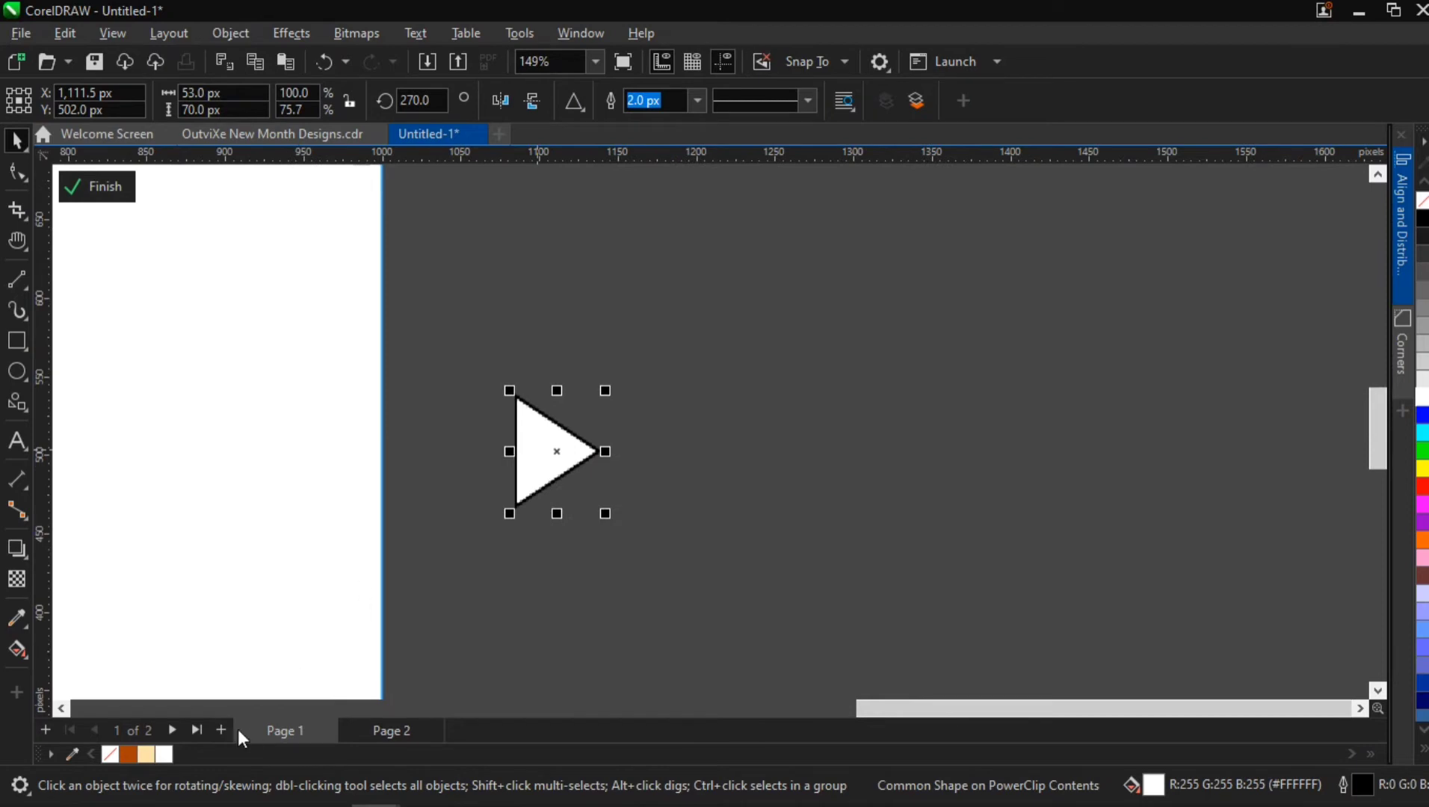
right_click(117, 754)
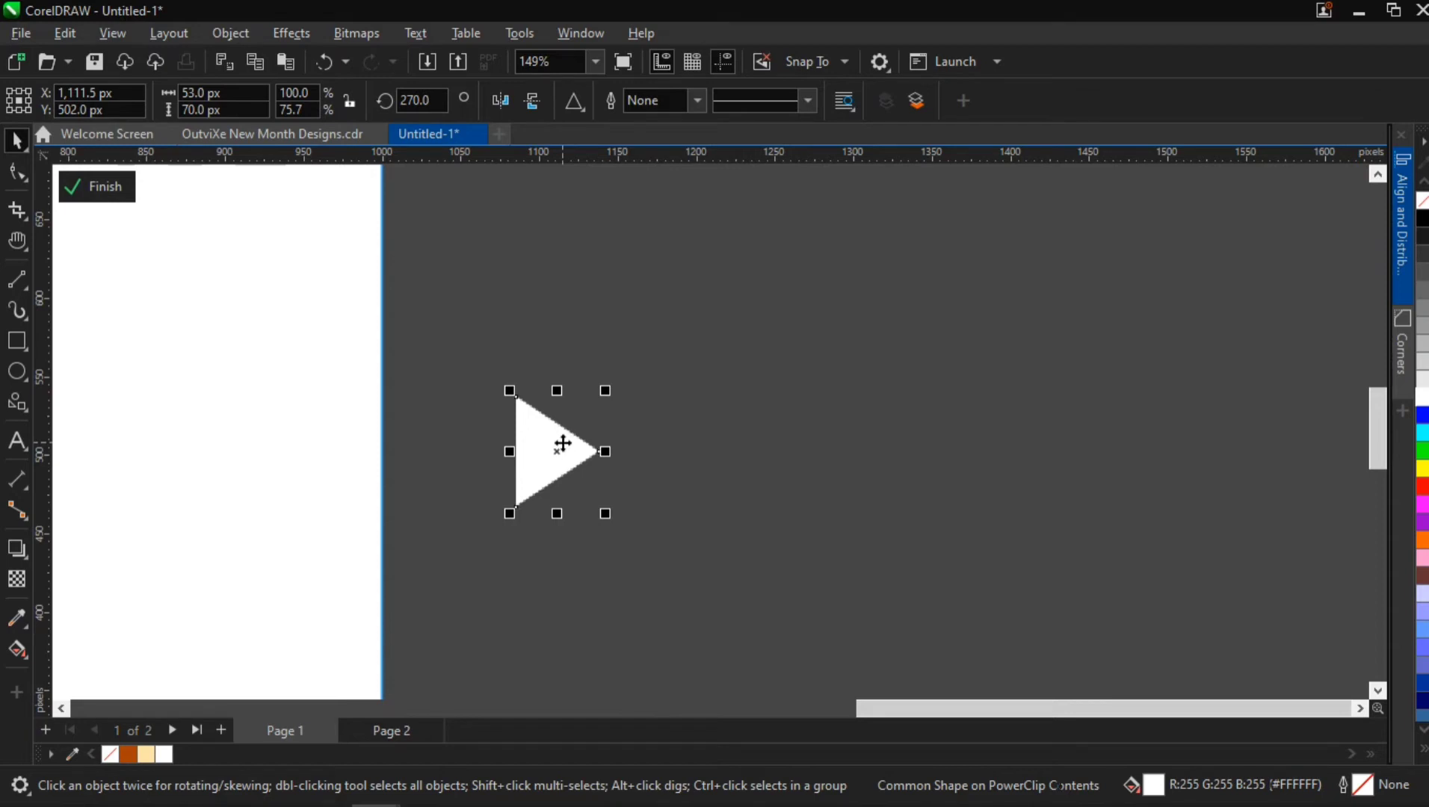
Convert the white play triangle to curves and fillet all three corners with a 10 px radius.
key(ctrl+q)
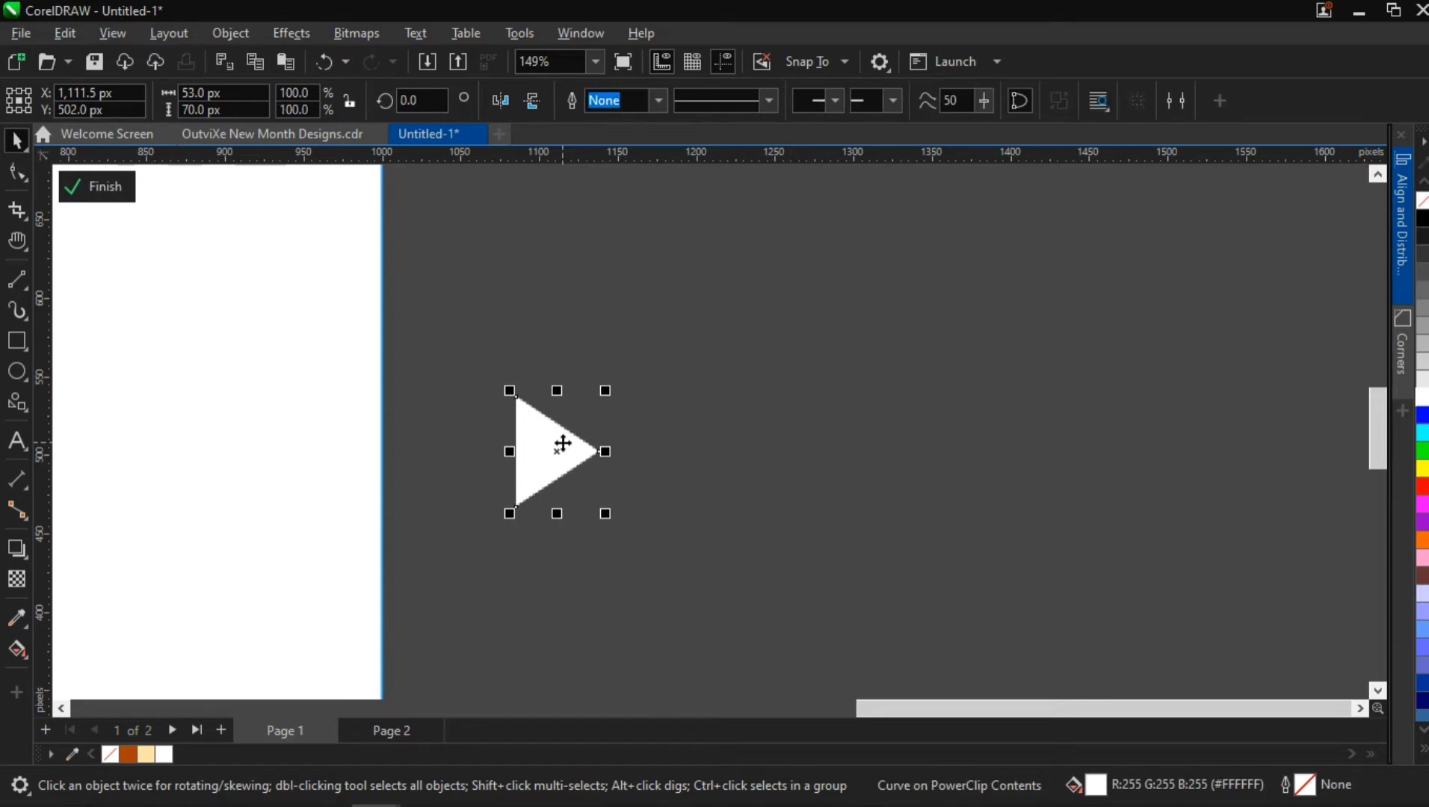
click(16, 180)
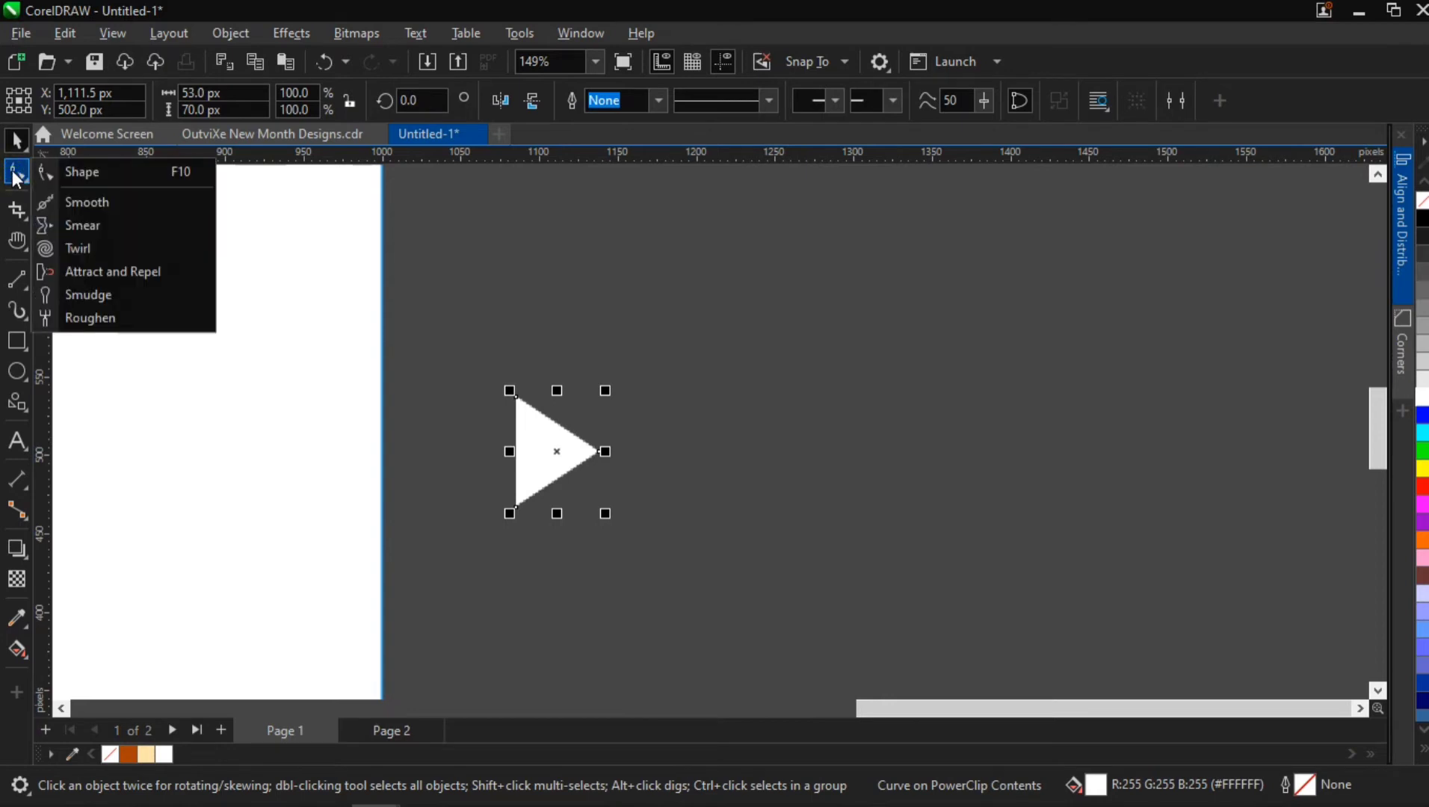
click(83, 173)
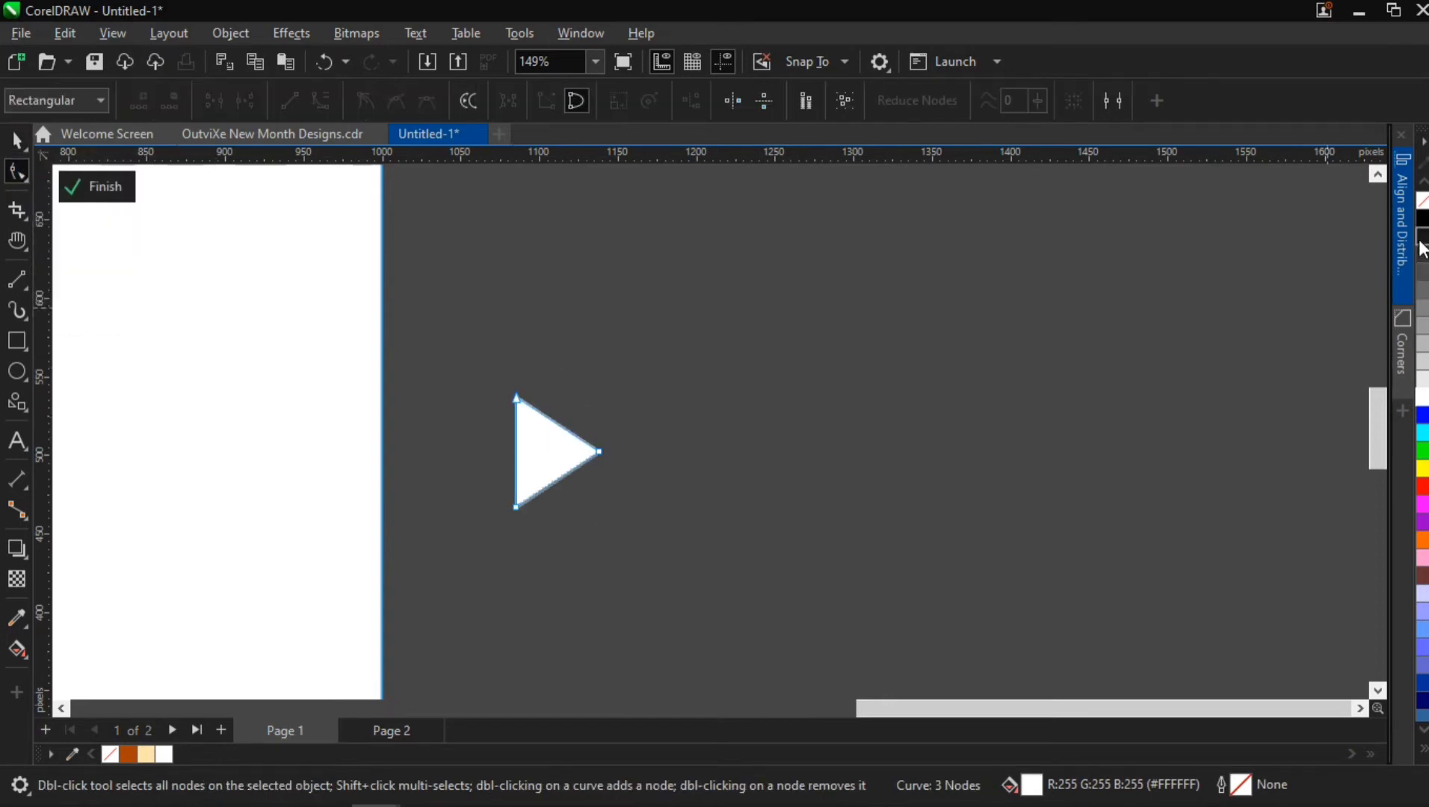
click(1404, 349)
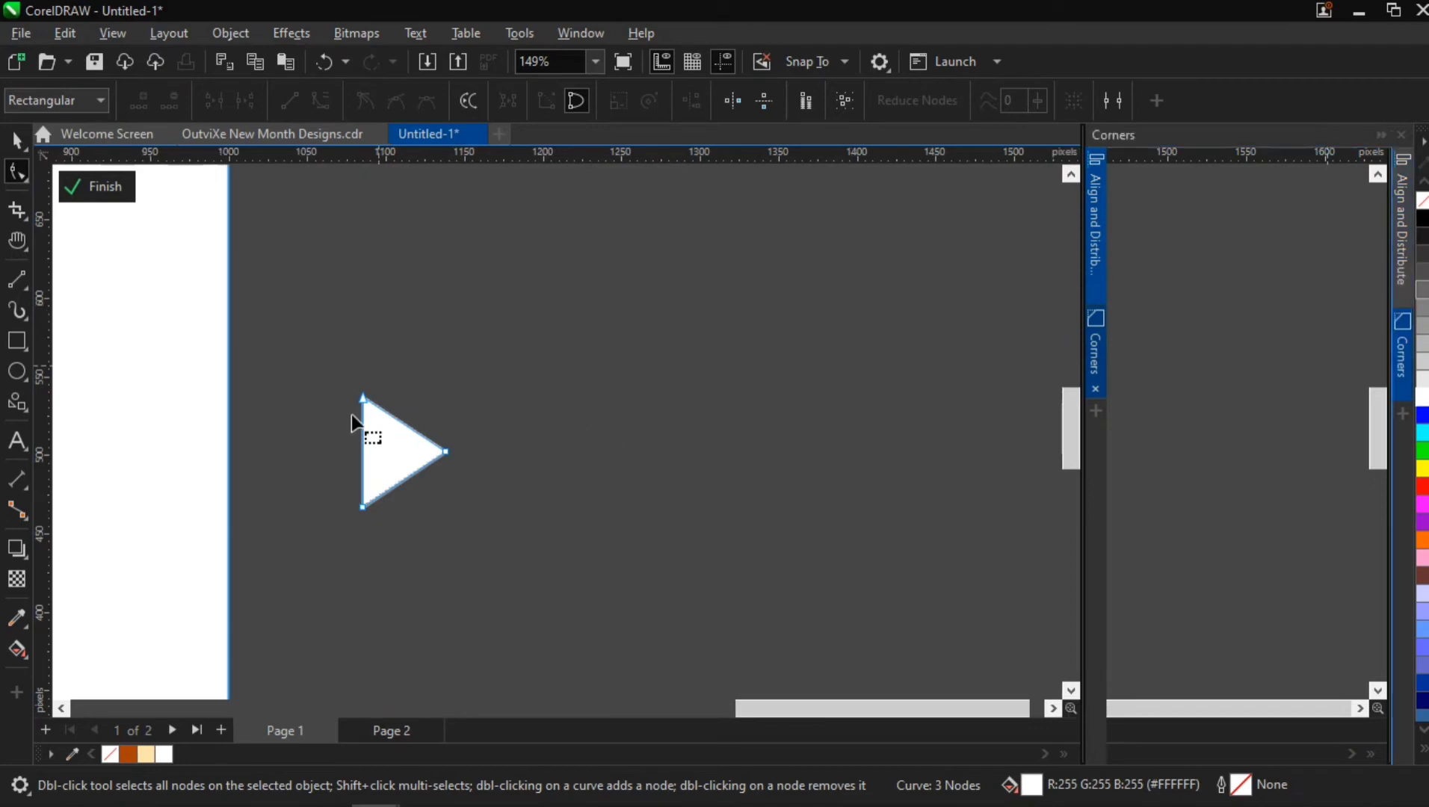
scroll(350, 407, up, 1)
drag(339, 386, 453, 532)
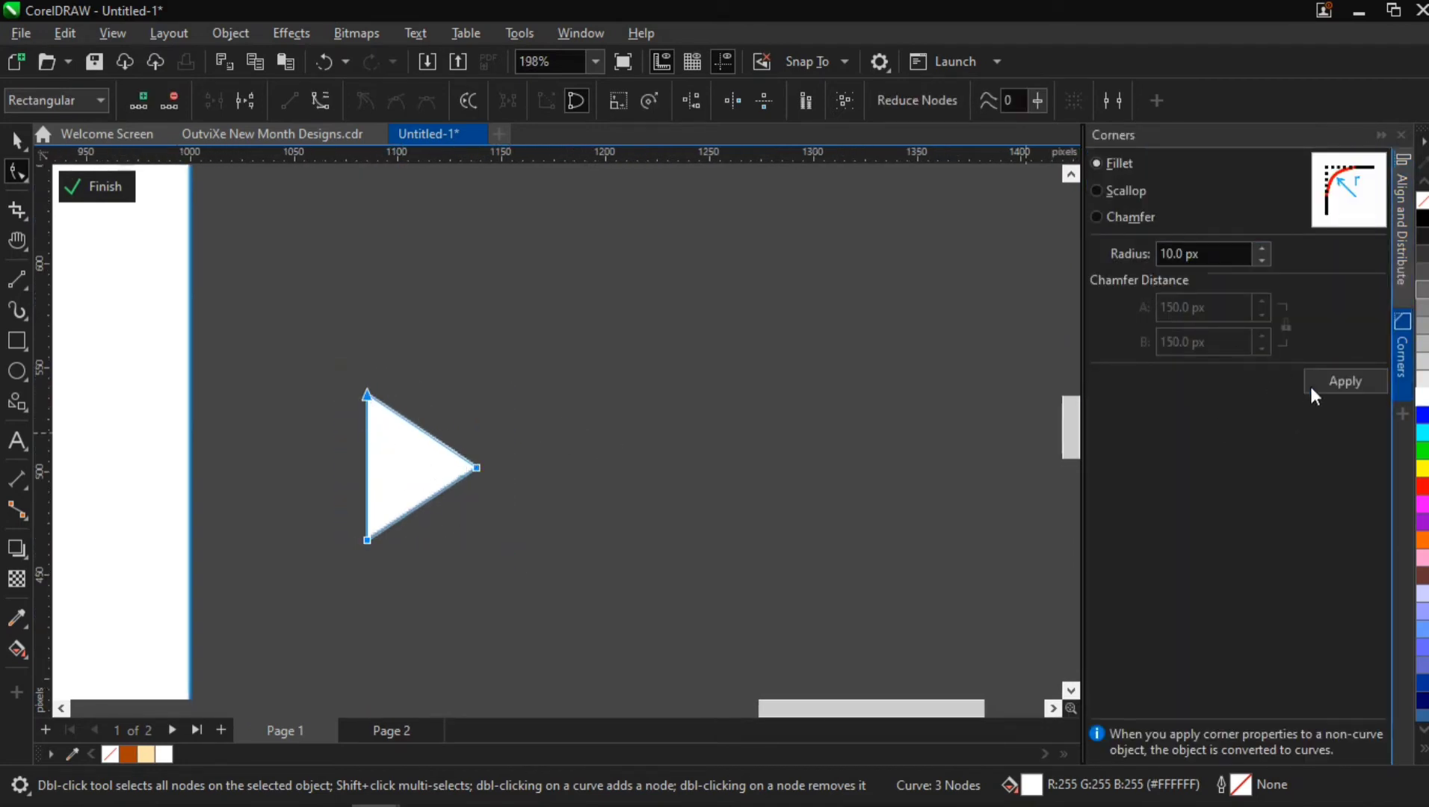
click(1316, 379)
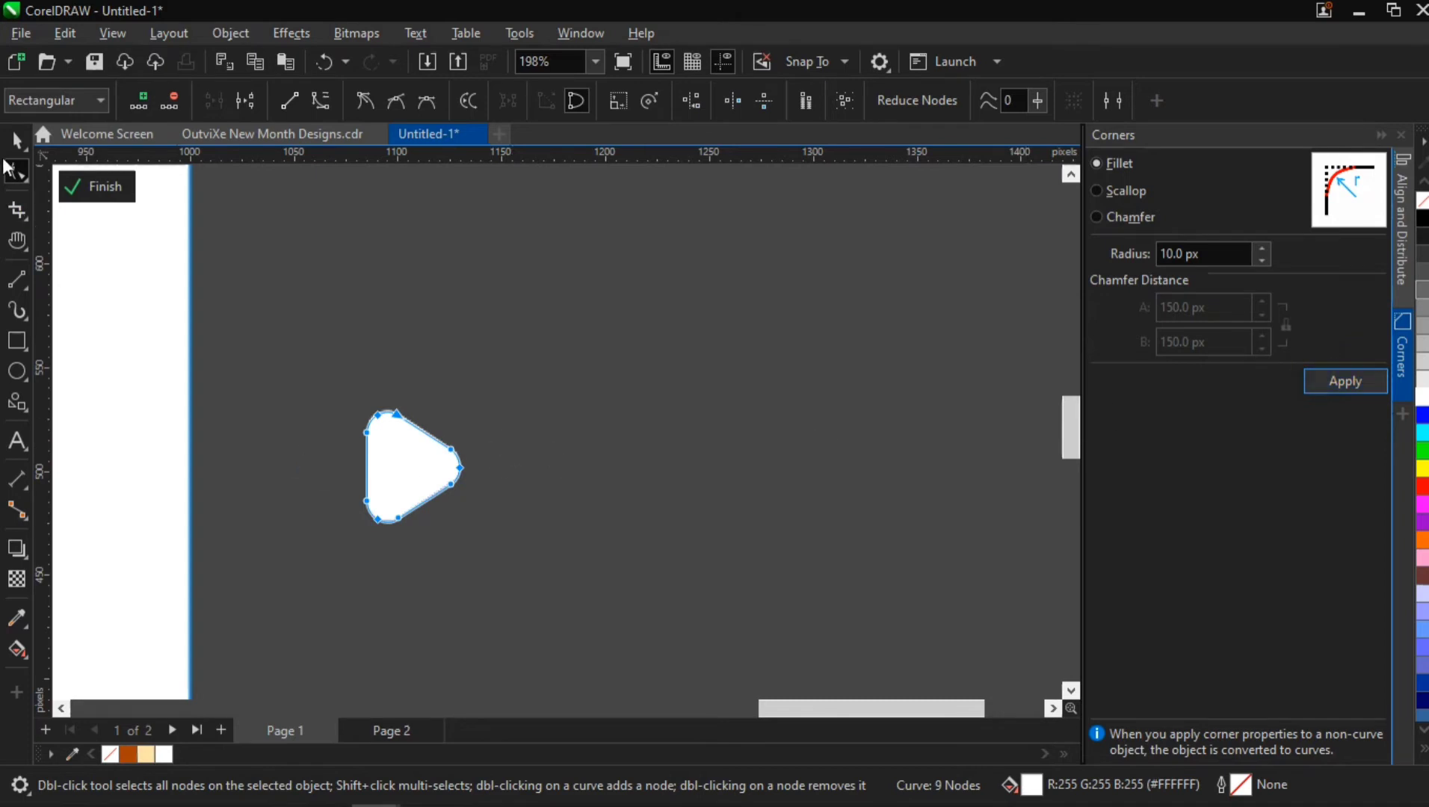
click(437, 360)
key(space)
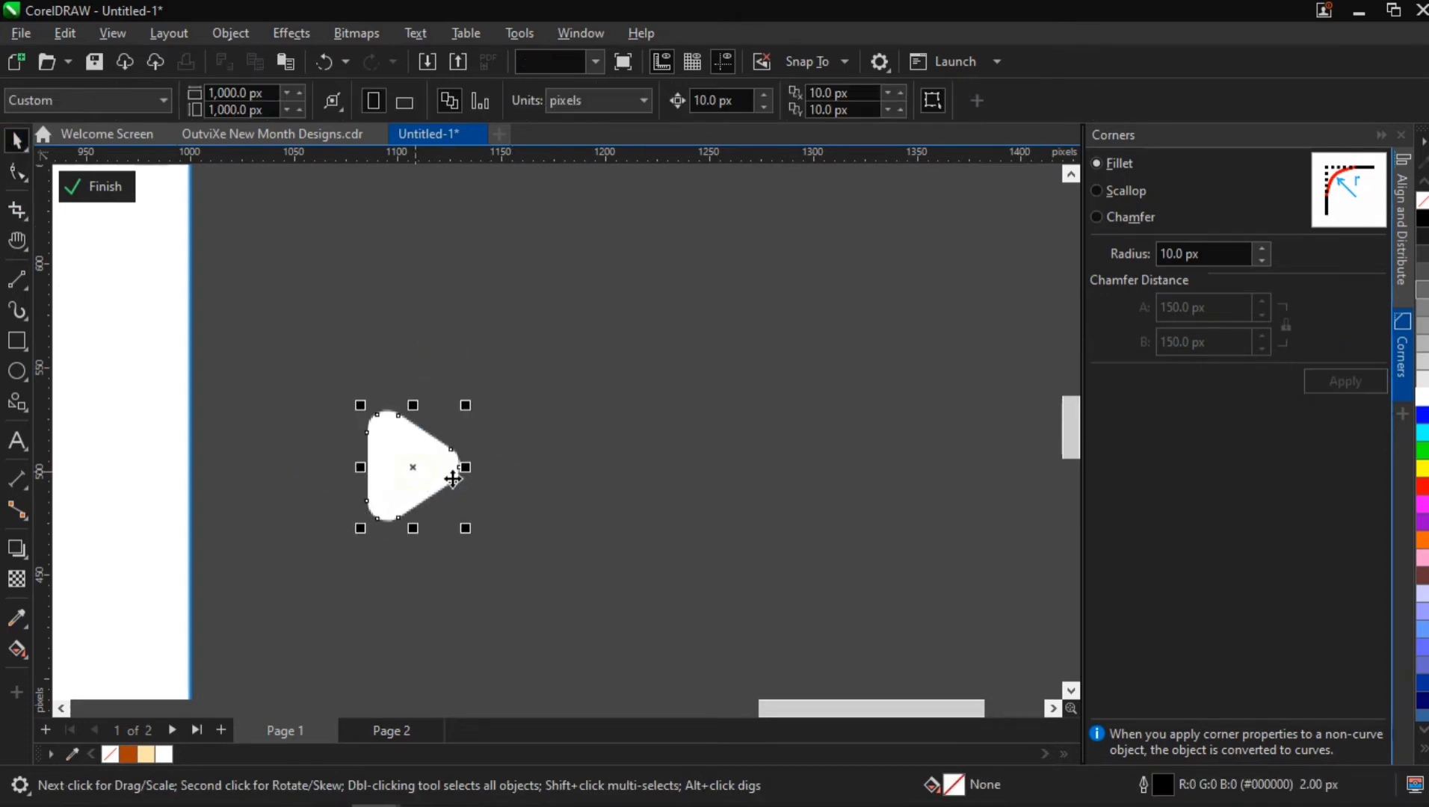
scroll(377, 458, up, 3)
scroll(379, 455, down, 2)
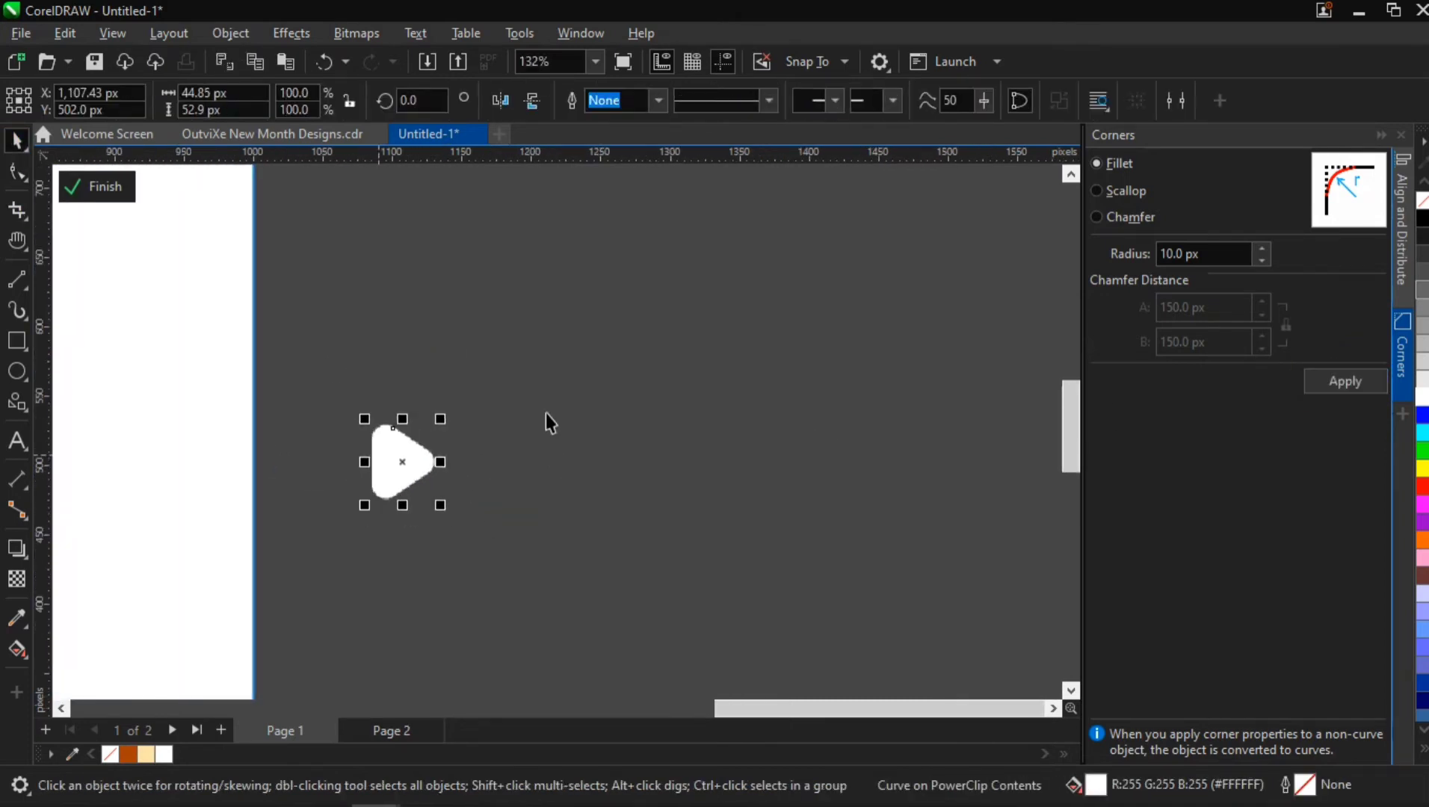
Close the corner settings and centre the rounded triangle on the page, in the middle of the orange circle.
click(560, 399)
click(1405, 345)
scroll(363, 372, down, 1)
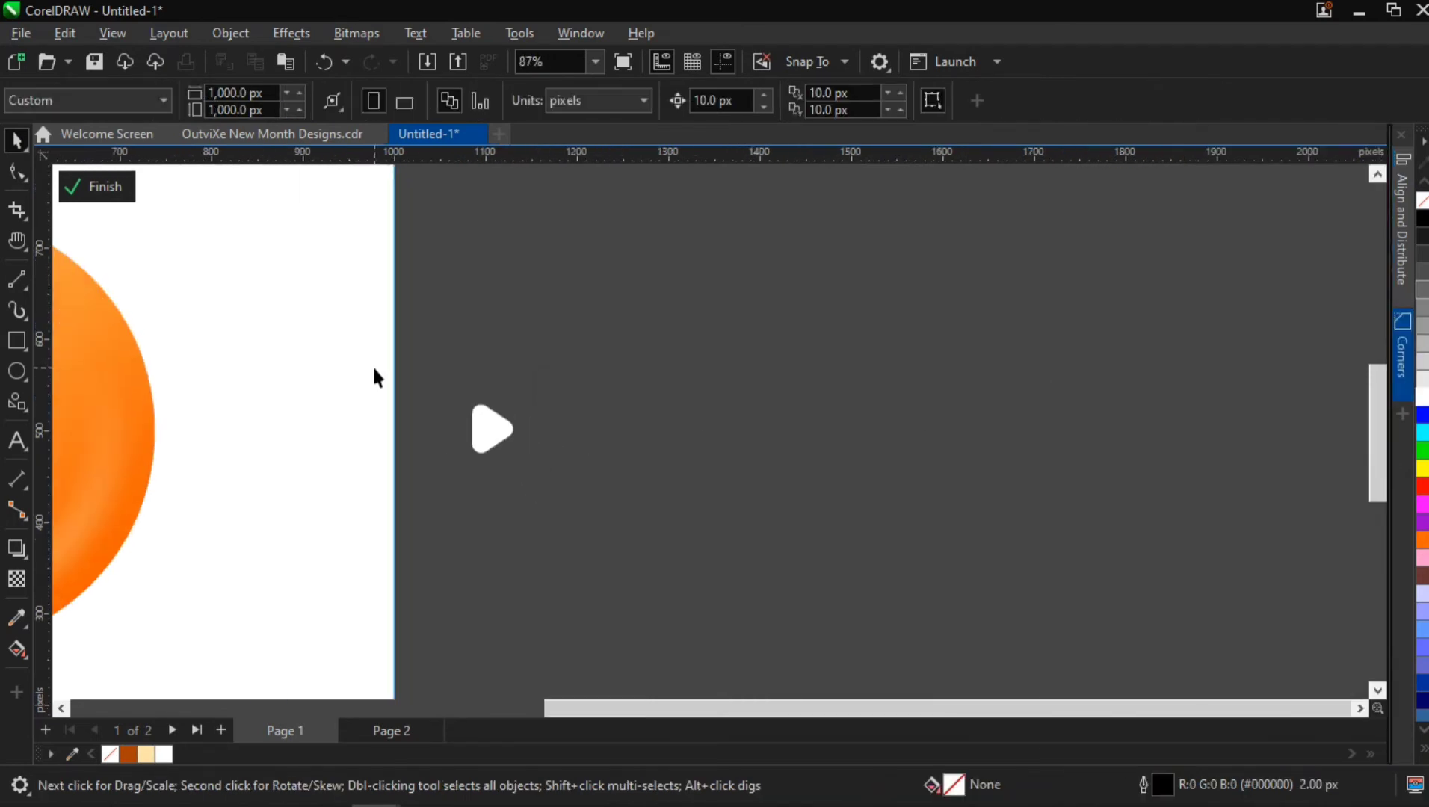
scroll(531, 408, down, 1)
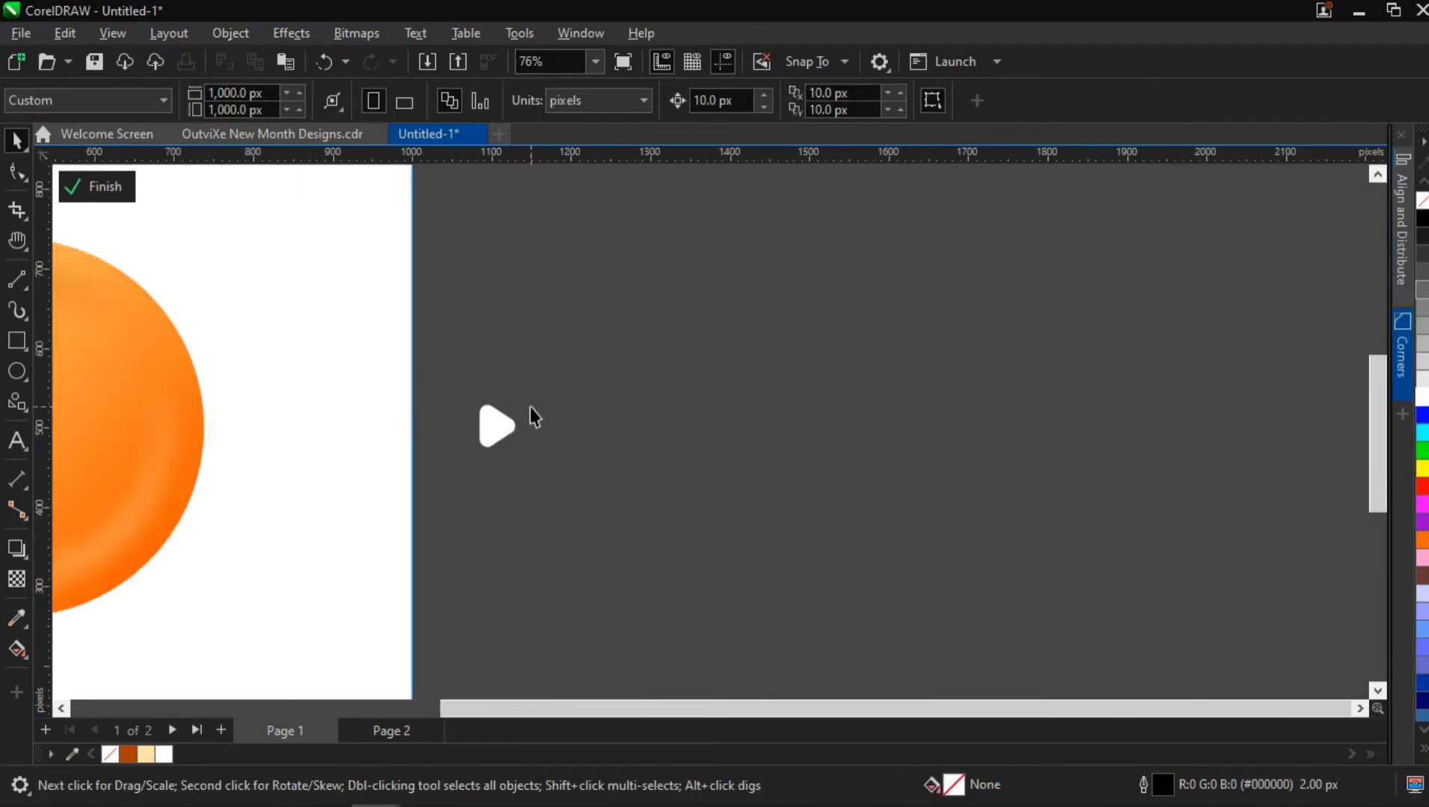
key(h)
drag(431, 397, 702, 425)
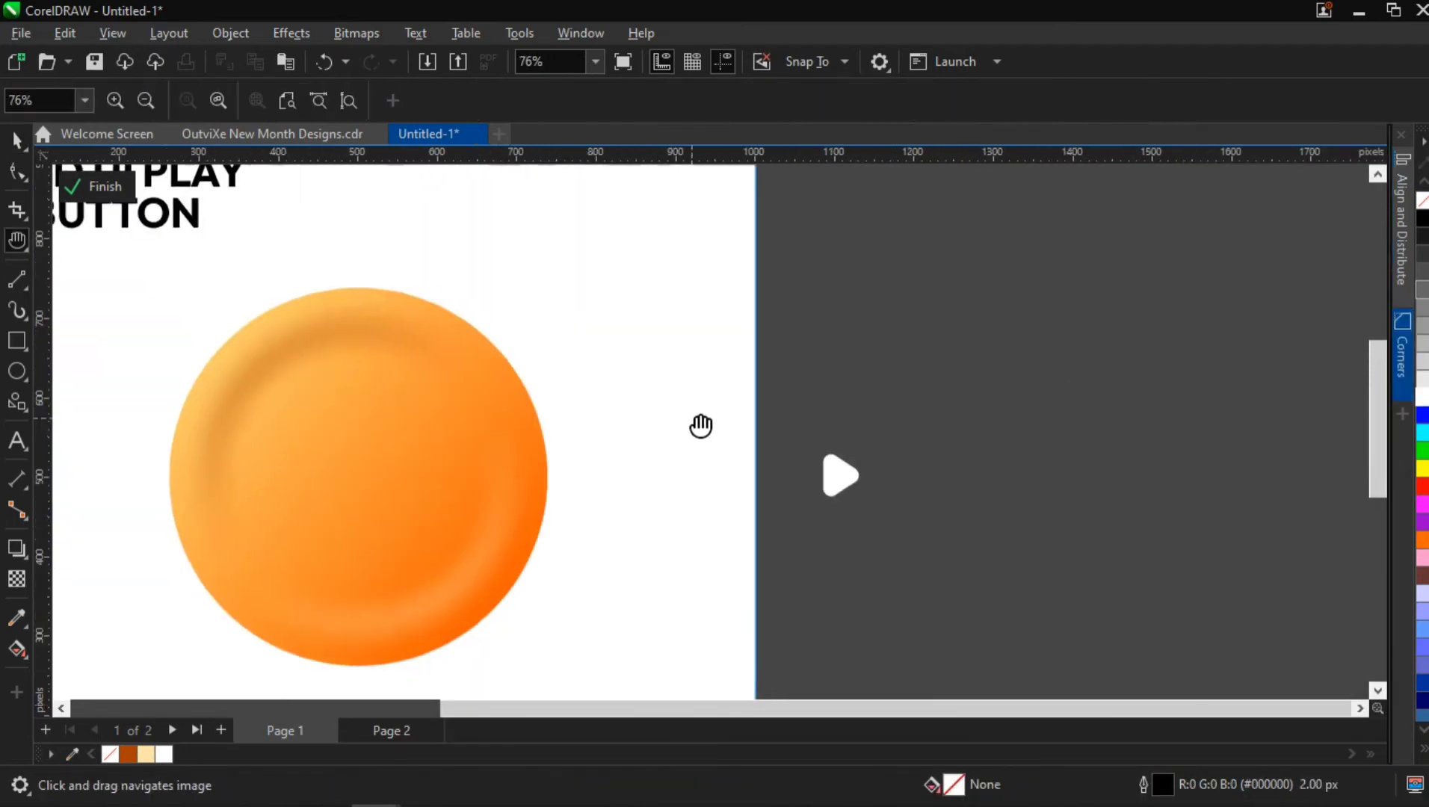
key(space)
click(830, 465)
key(p)
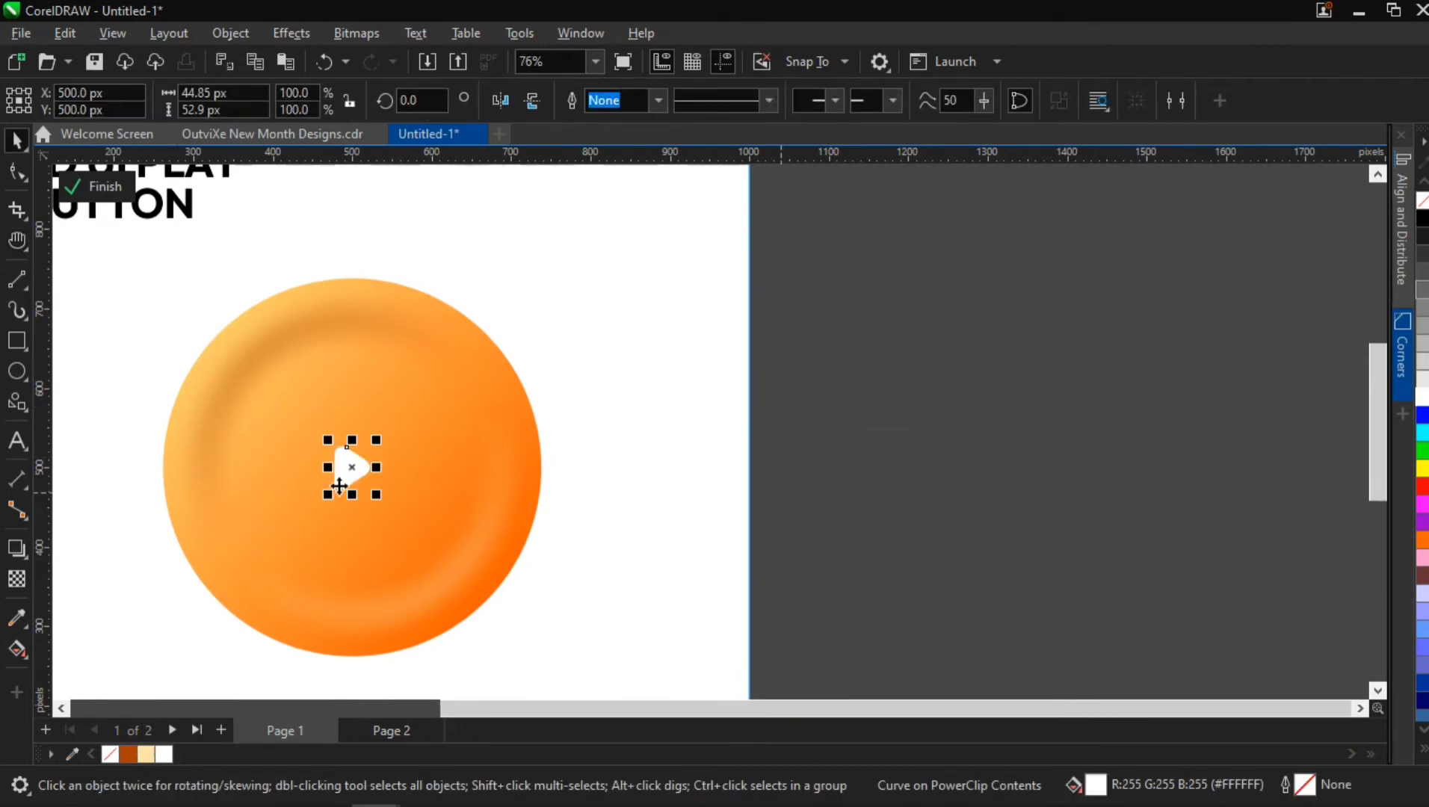
Enlarge the rounded triangle proportionally from its centre to about 131 × 154 px.
drag(376, 494, 415, 527)
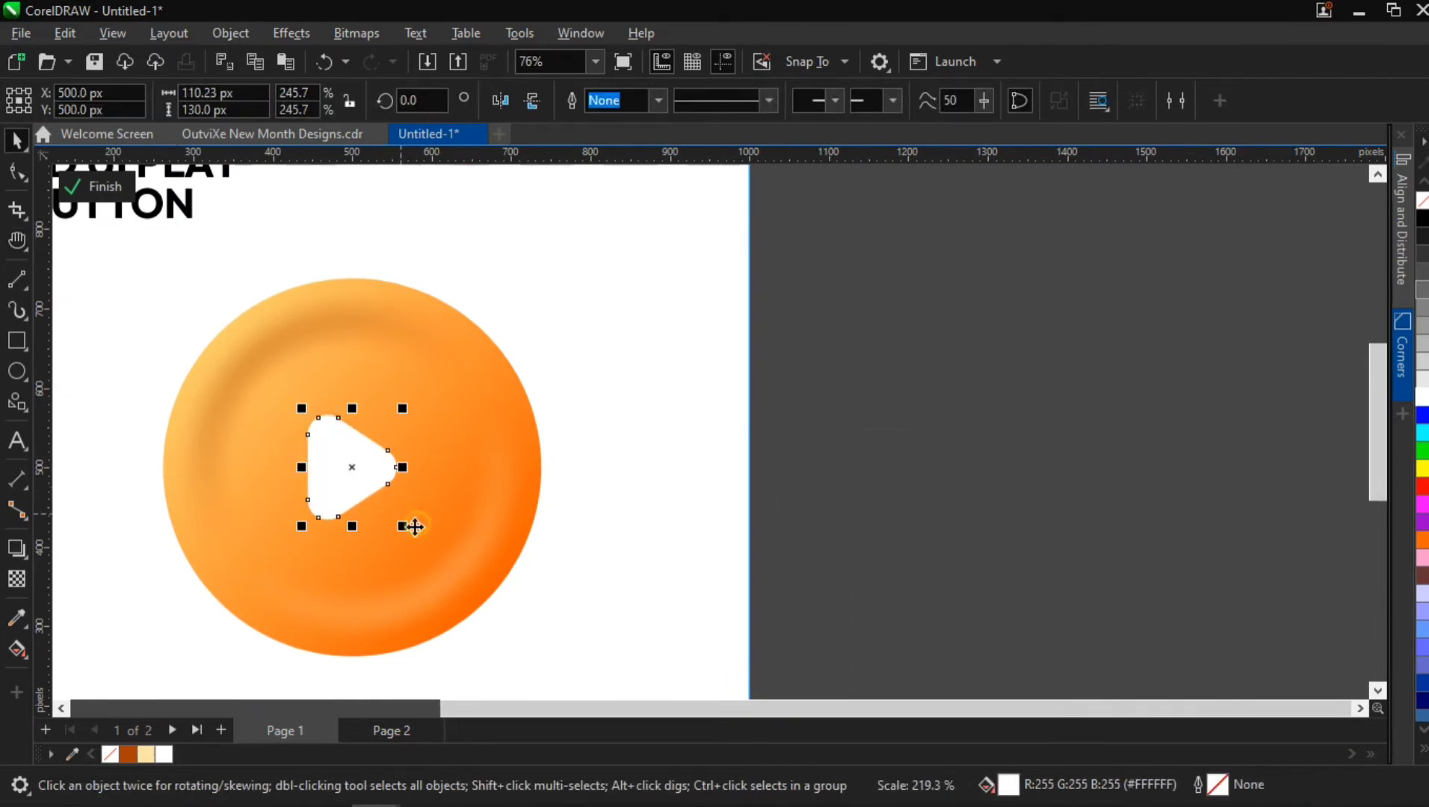
shift+click(389, 486)
click(945, 346)
click(336, 477)
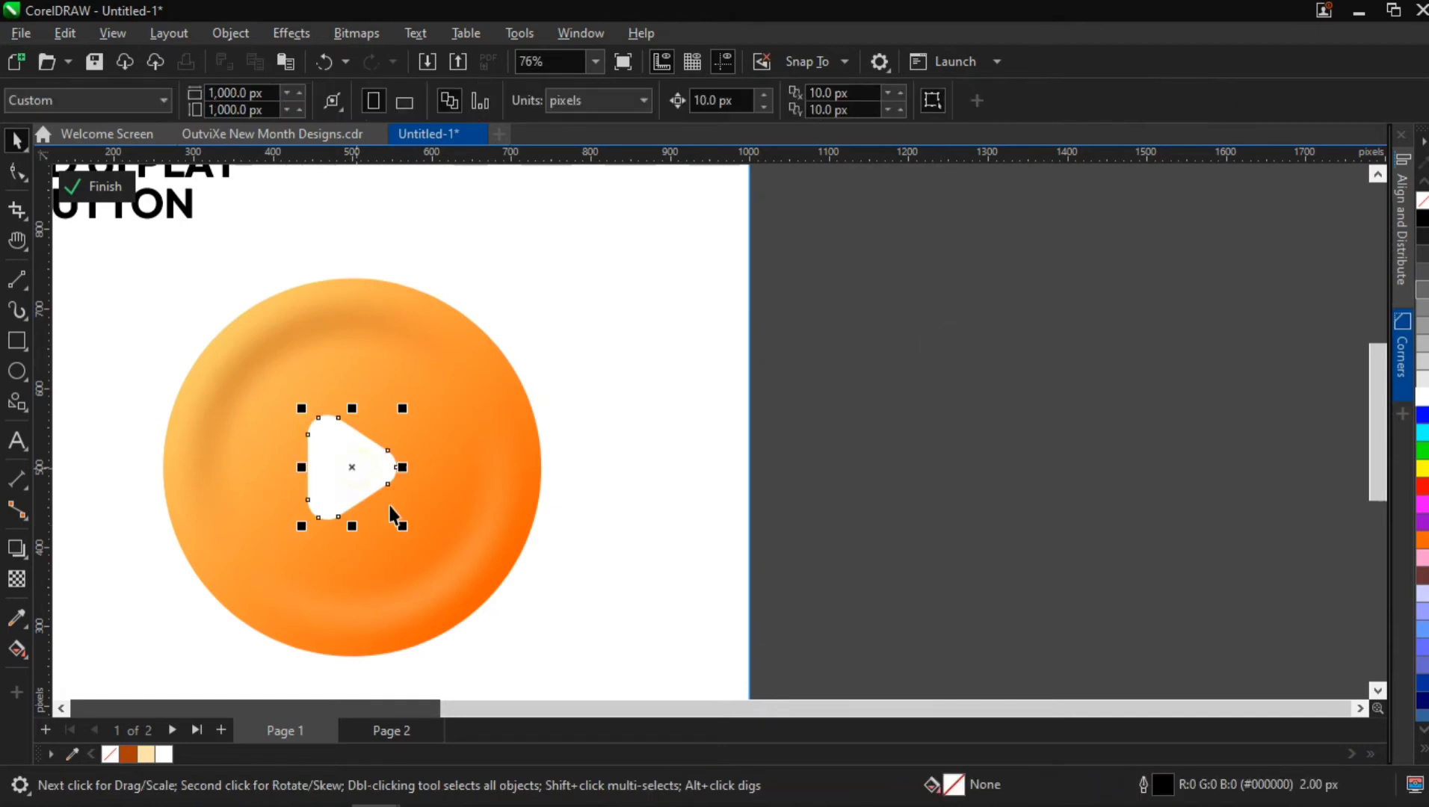
mouse_move(405, 529)
mouse_down()
mouse_move(419, 542)
mouse_move(391, 523)
mouse_up()
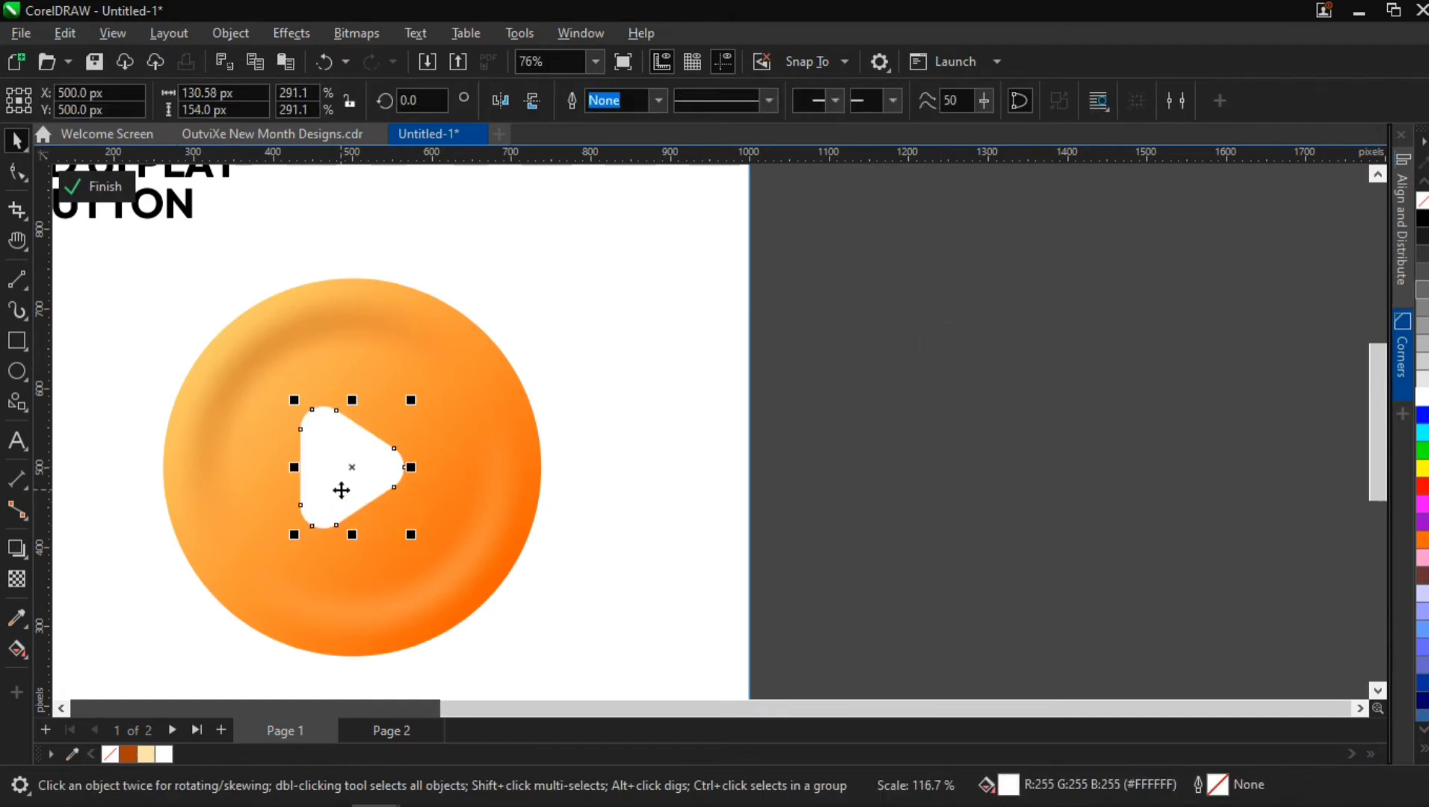
Give the play triangle a linear fountain fill running diagonally from its lower-right edge to its upper-left corner.
drag(335, 454, 490, 456)
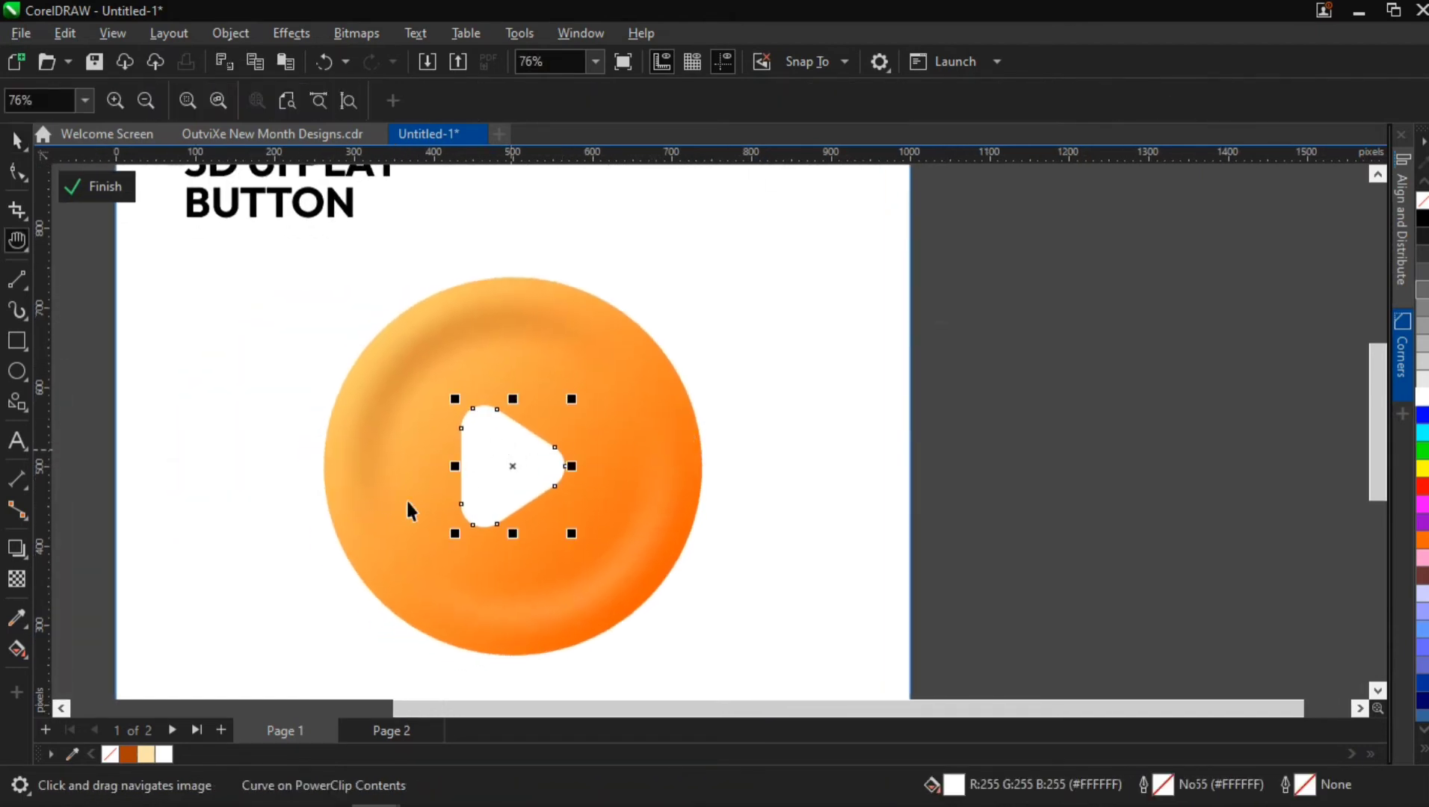
key(space)
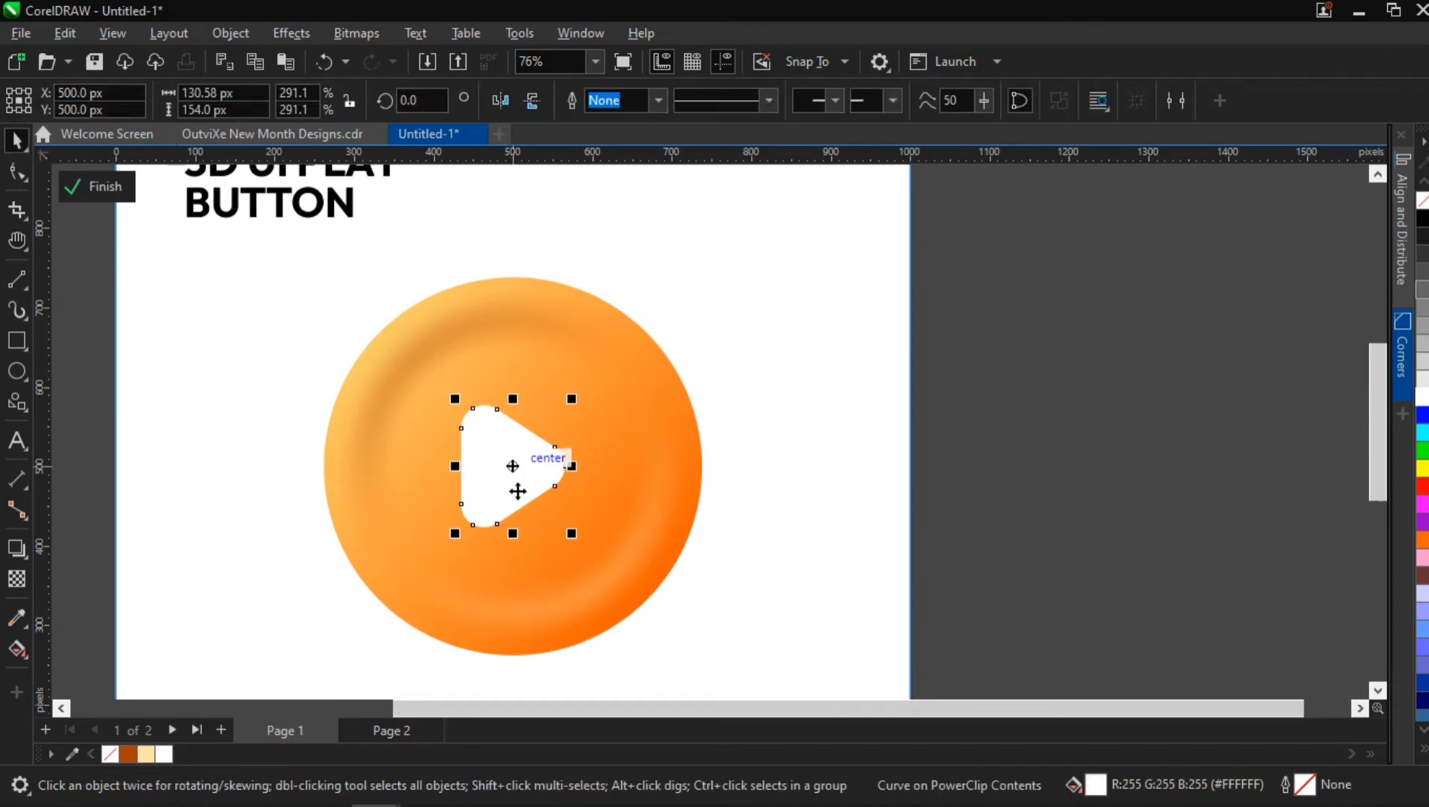
key(space)
drag(489, 513, 635, 420)
key(space)
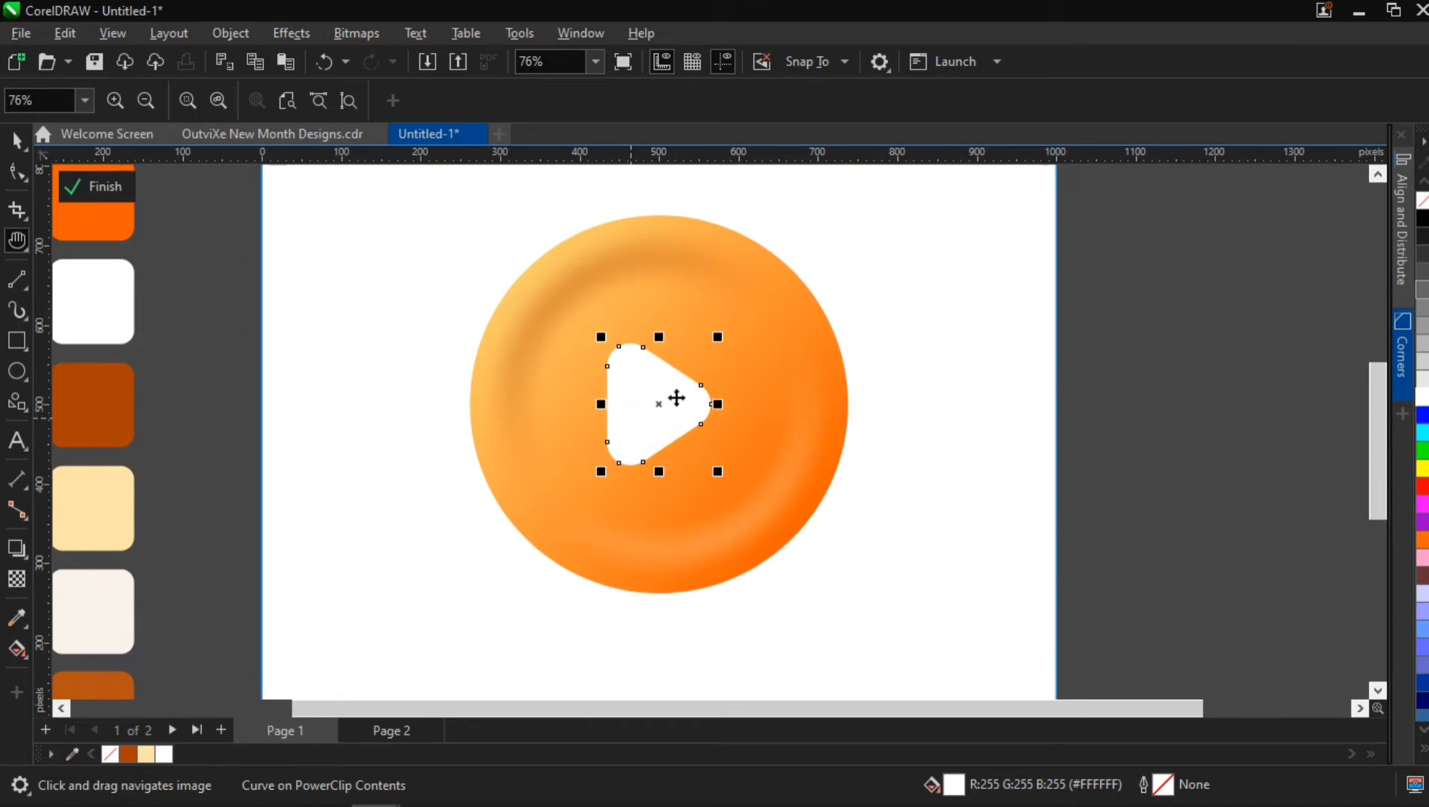
key(space)
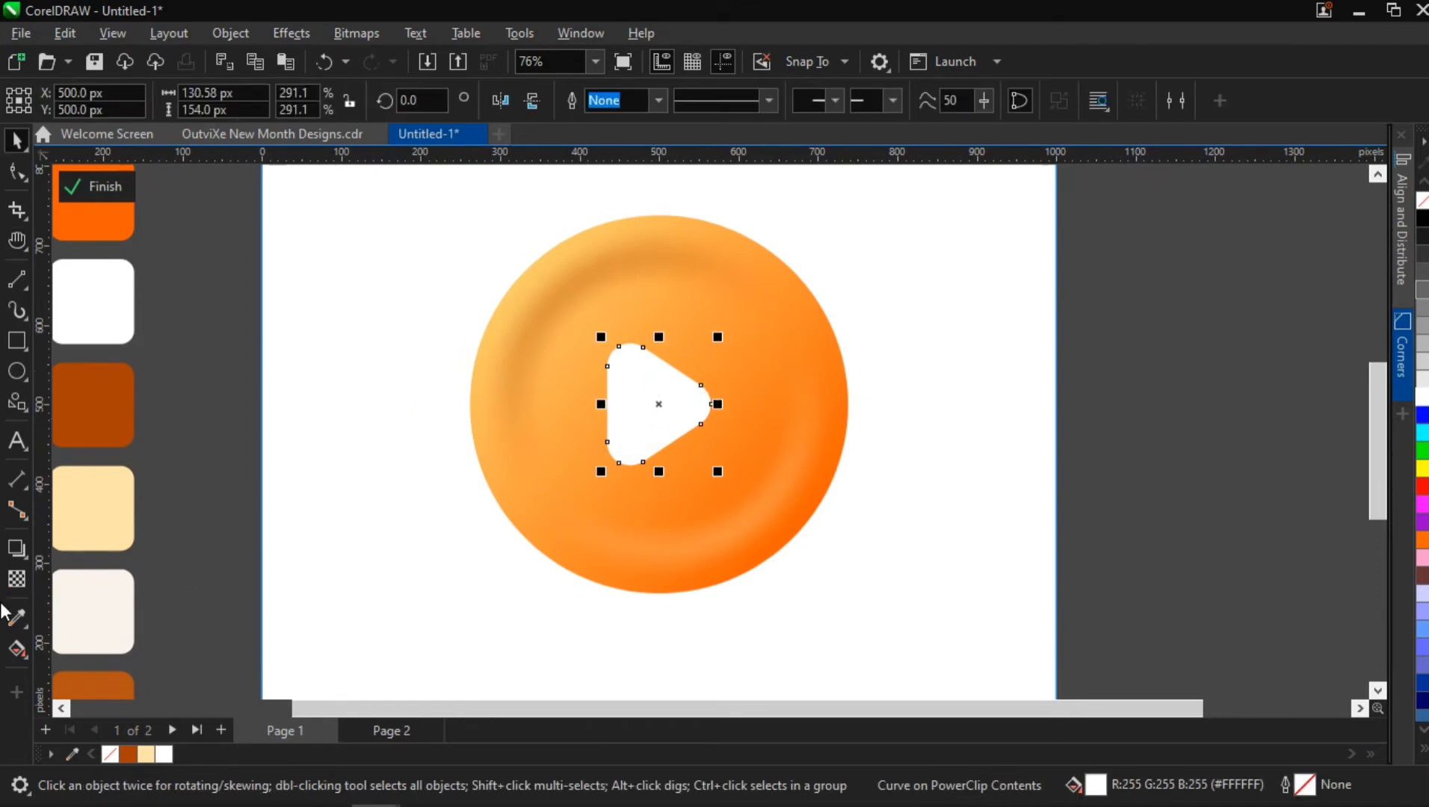
click(16, 649)
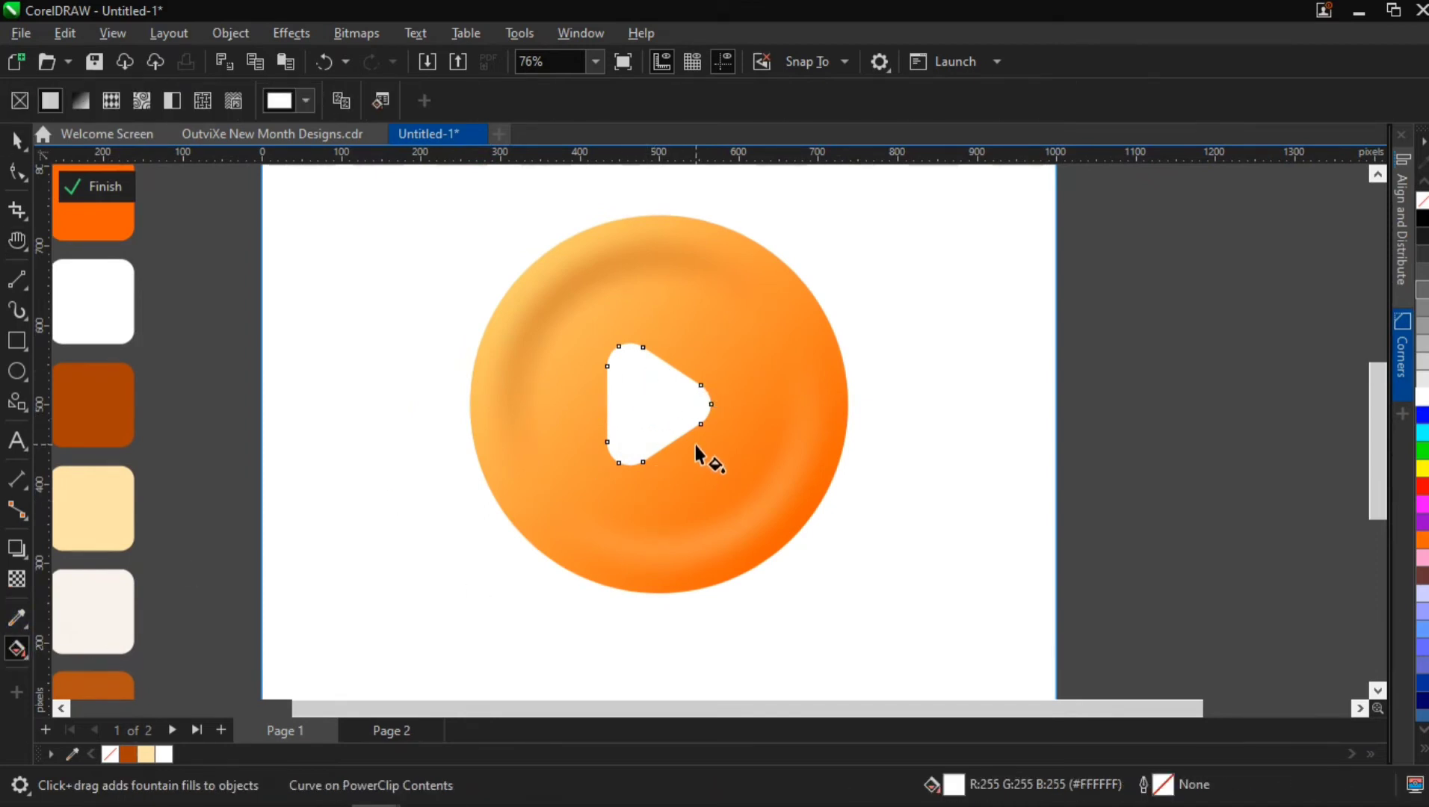
drag(695, 448, 605, 350)
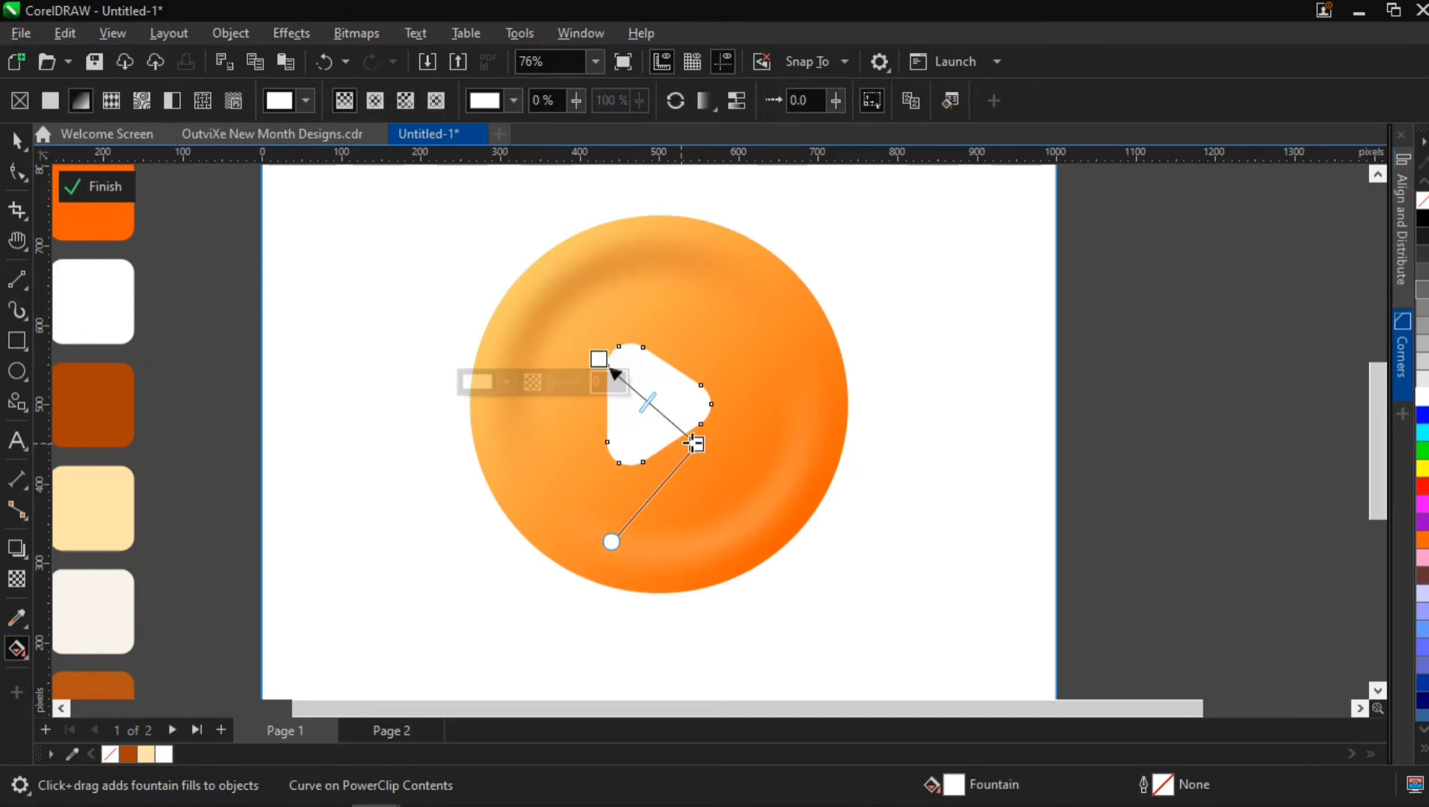
click(694, 444)
Colour the lower-right end of the triangle's gradient off-white #F8F2EB, sampled from the matching swatch beside the page.
click(605, 462)
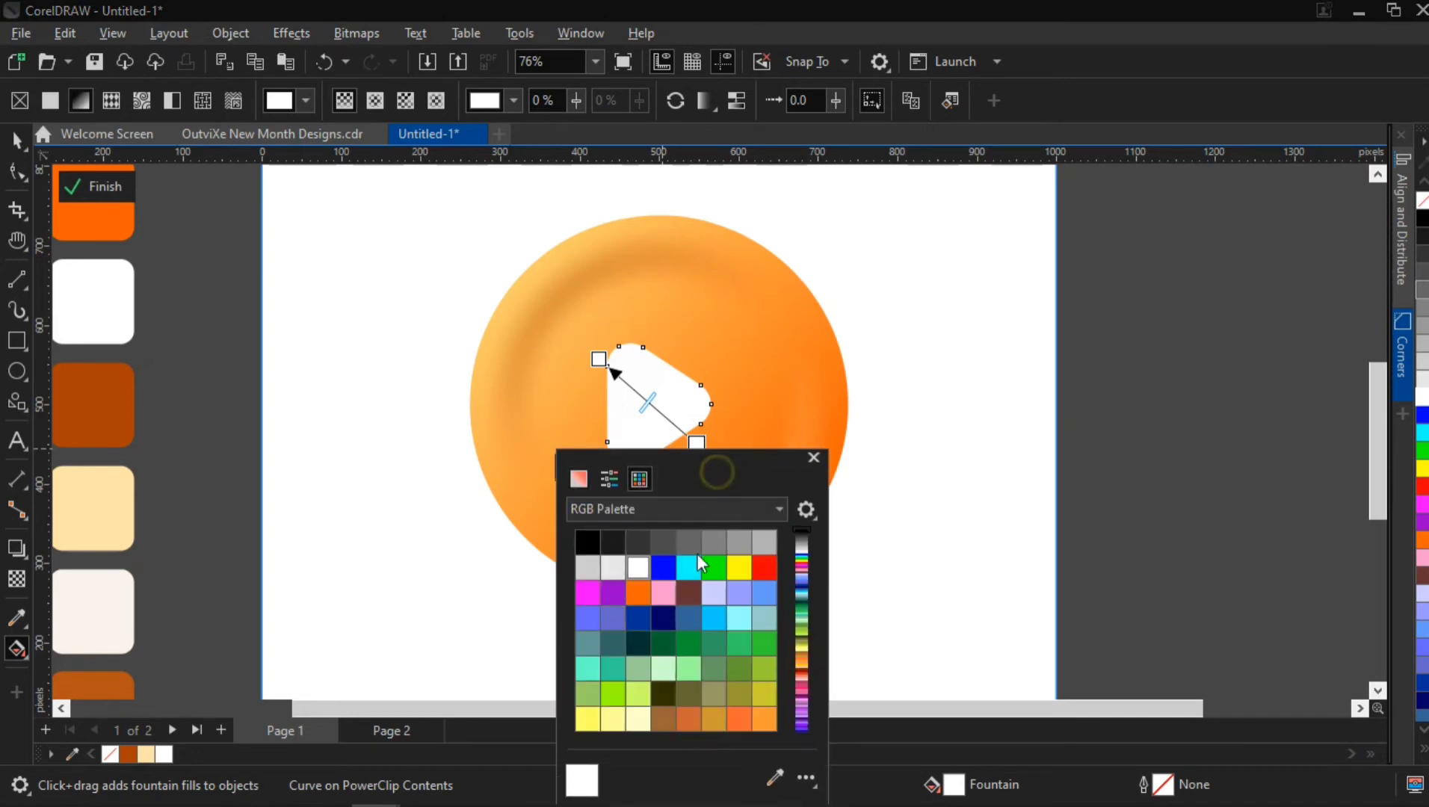
click(775, 779)
click(105, 495)
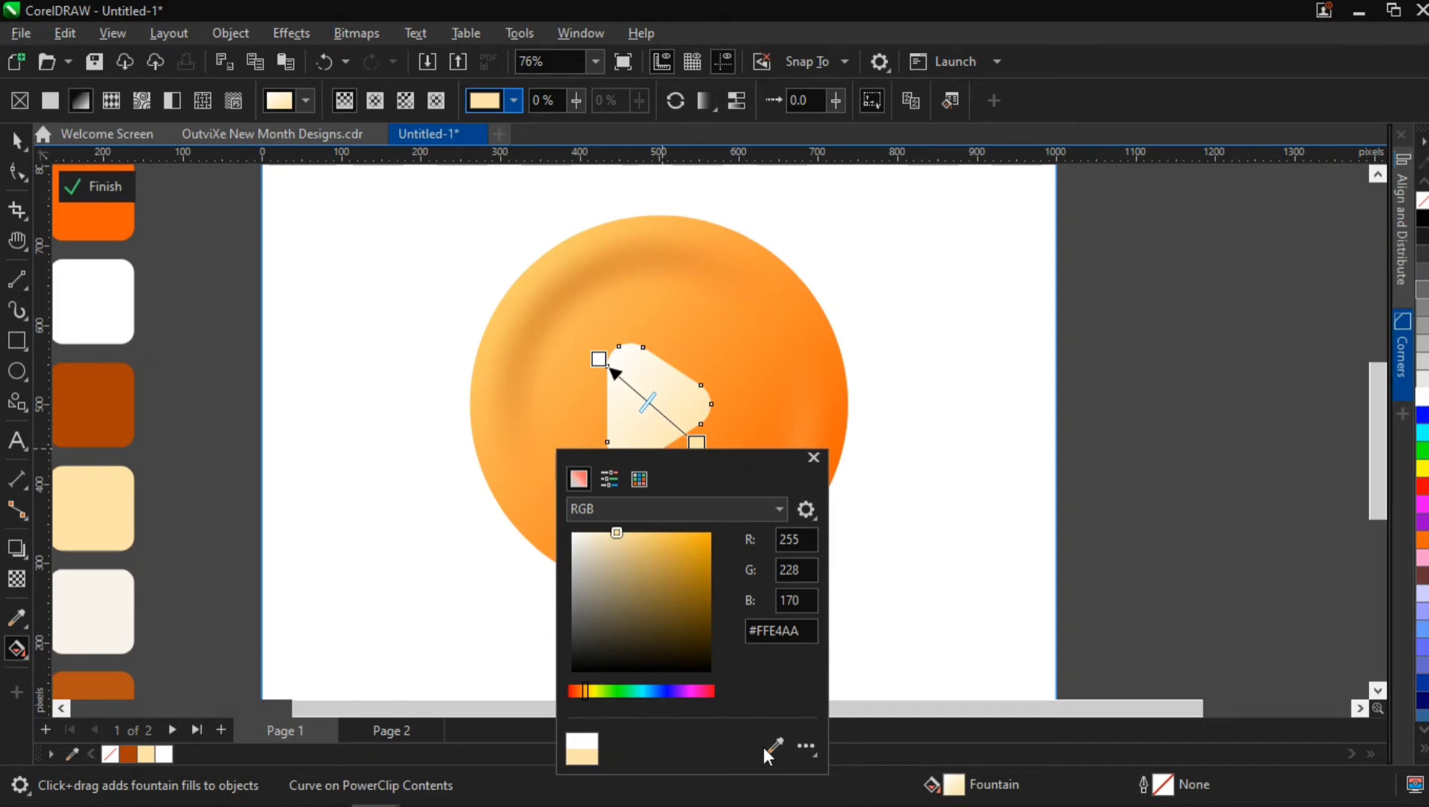
click(773, 747)
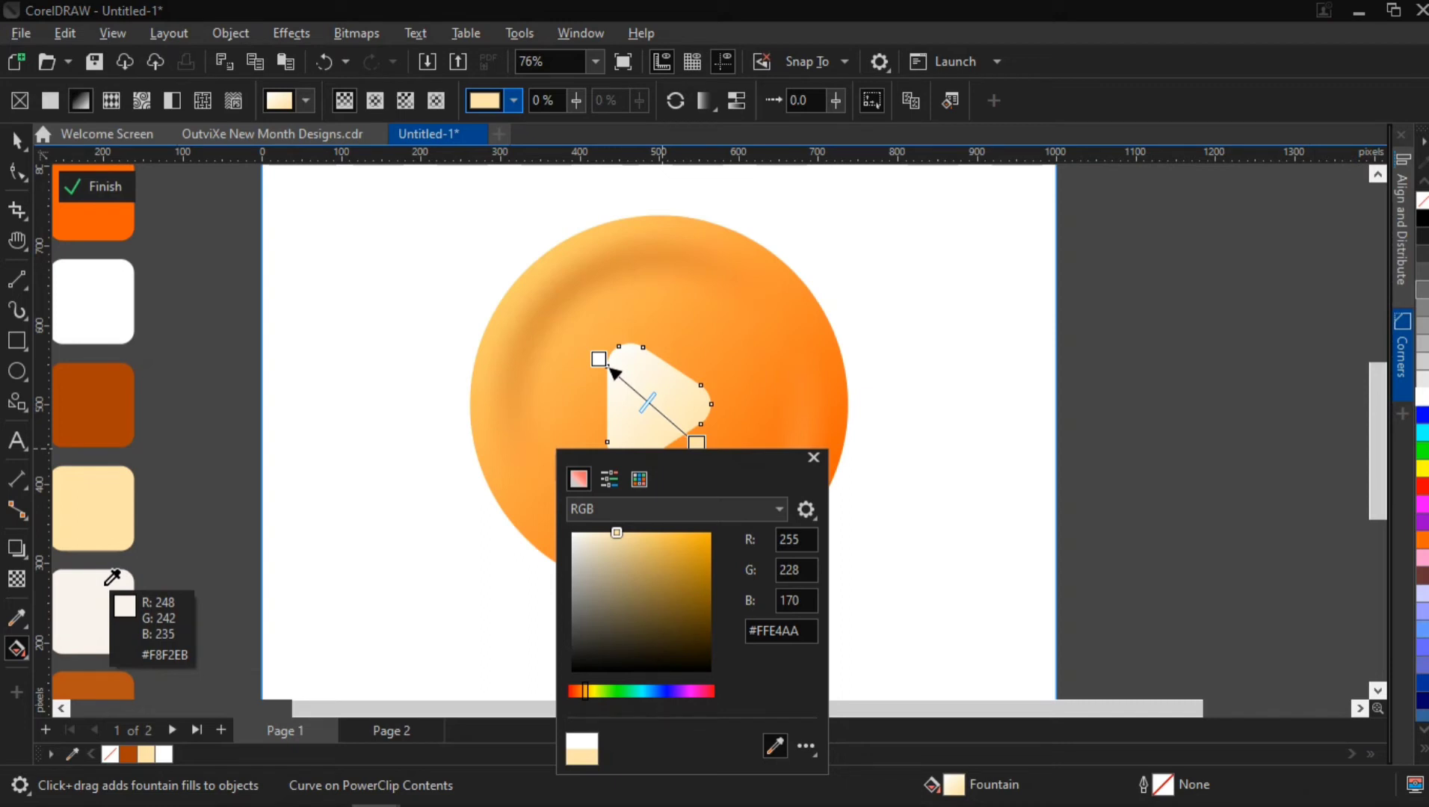
click(109, 582)
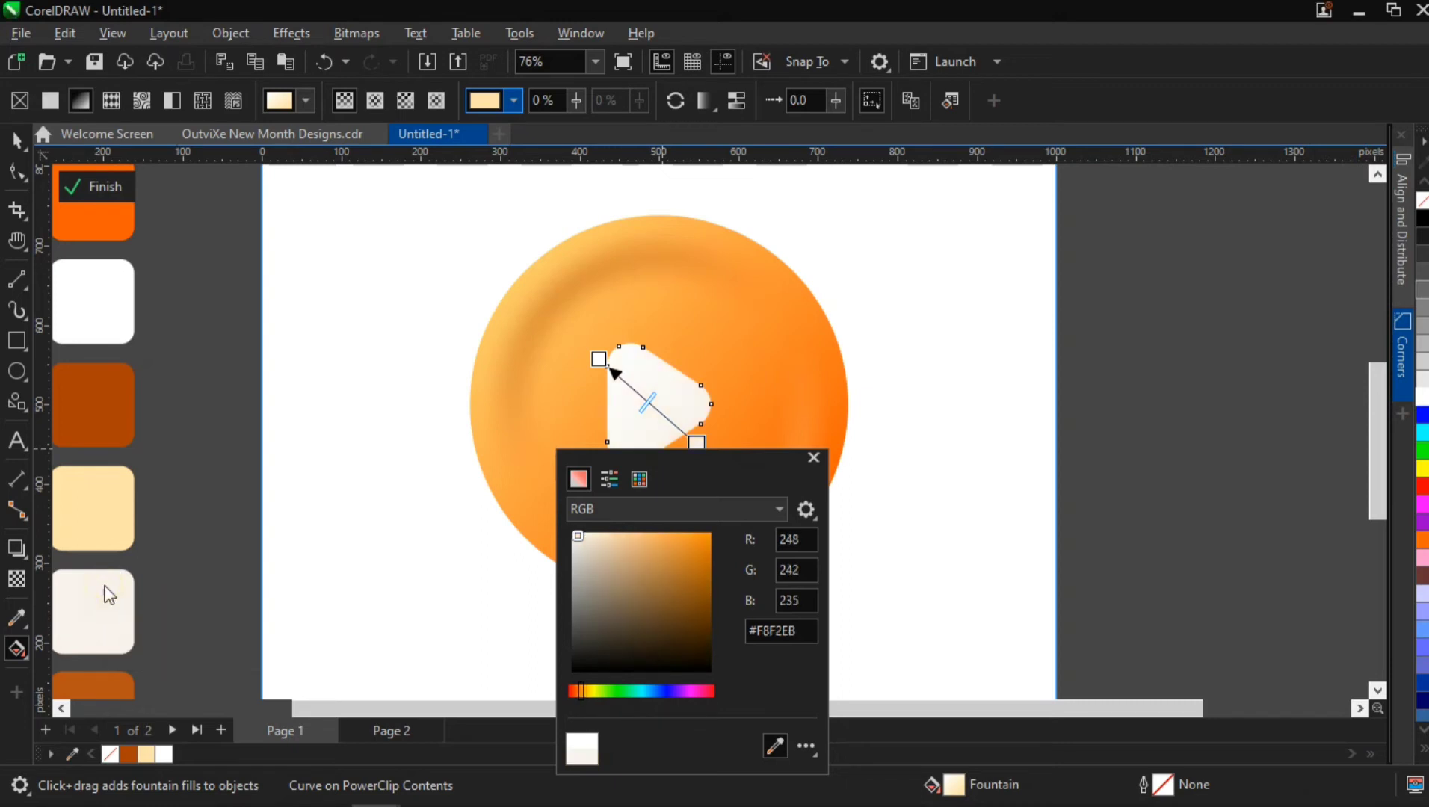
click(969, 366)
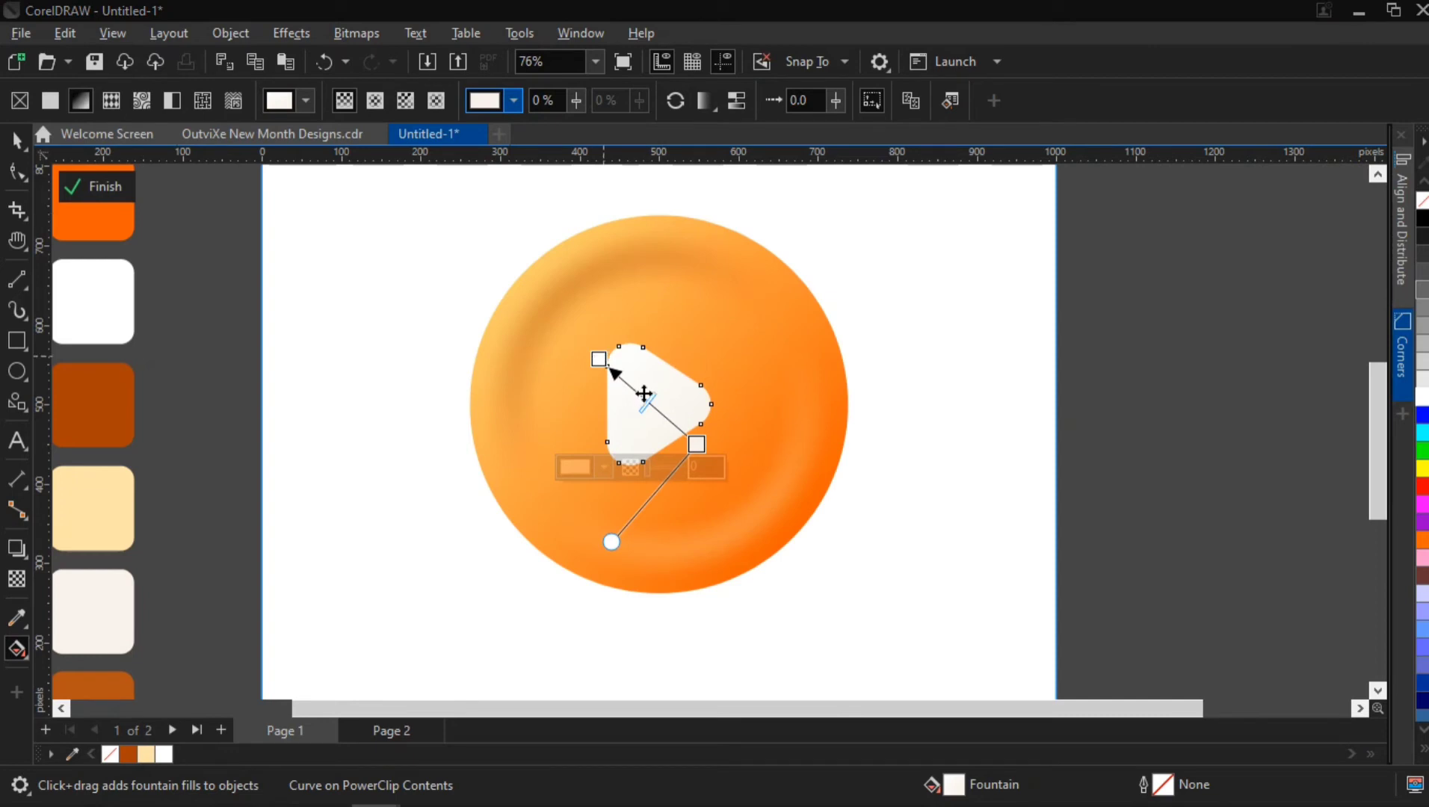
Move the gradient's off-white end slightly inward on the triangle and deselect the shape.
drag(695, 443, 682, 435)
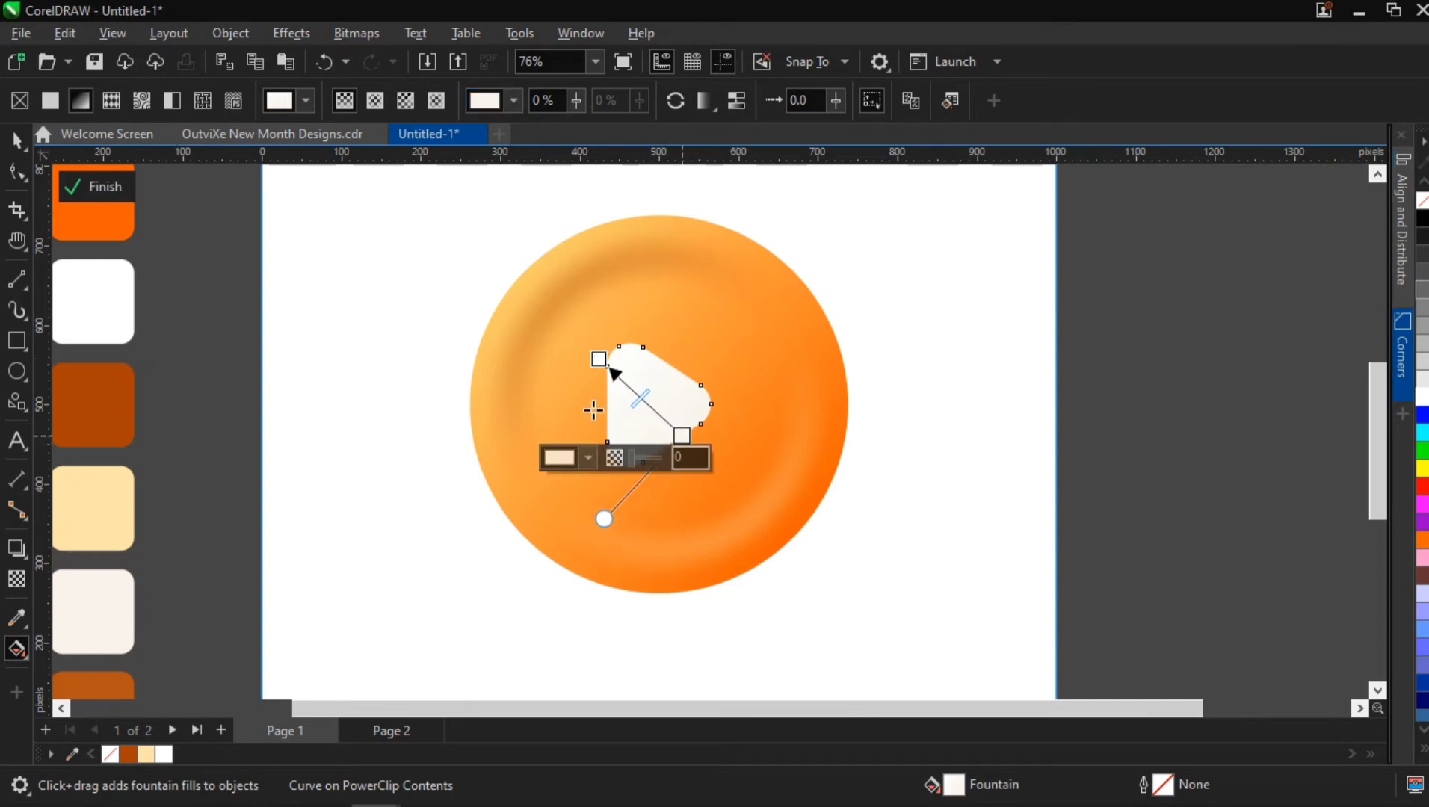
click(17, 140)
key(Escape)
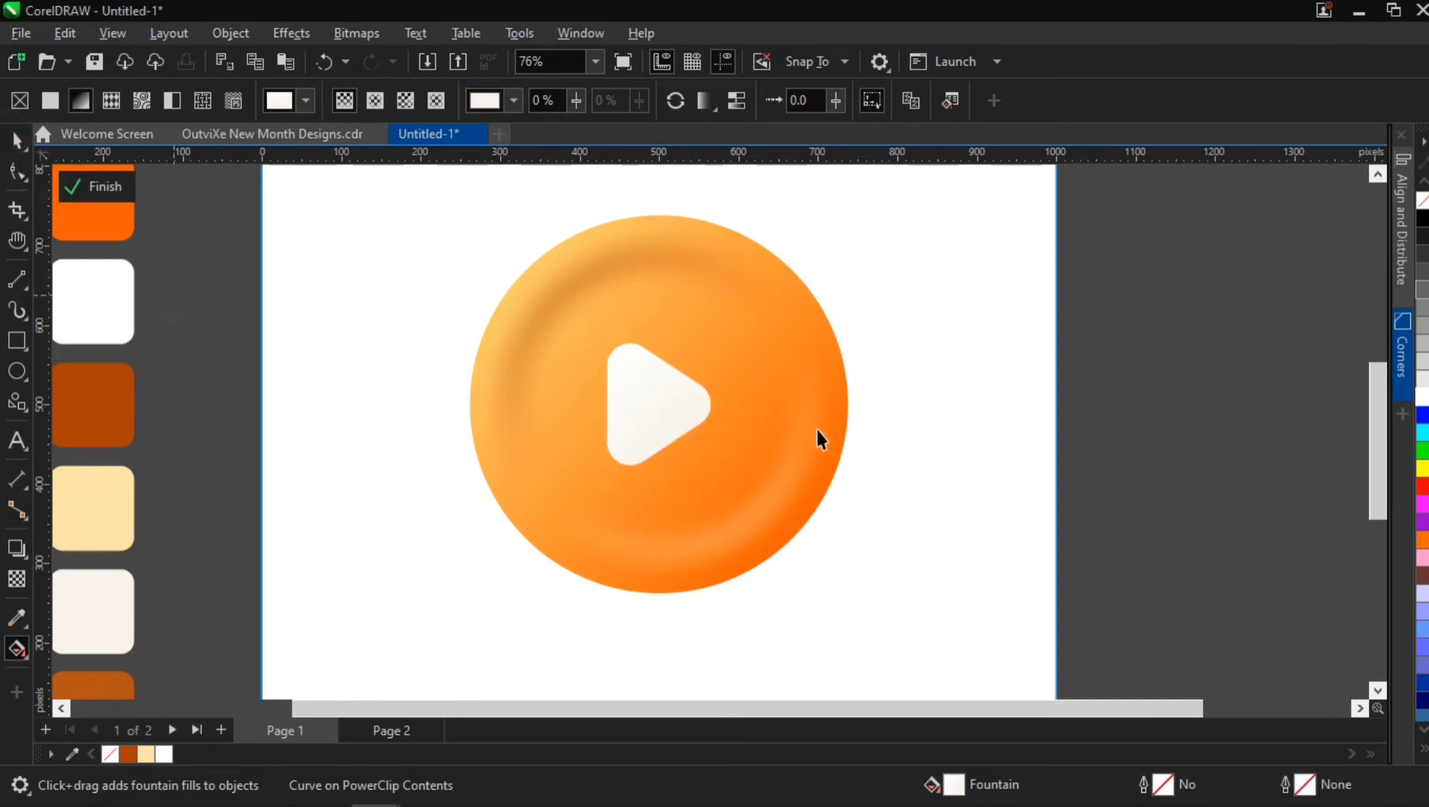
Add an inner shadow to the play triangle, directed from its centre toward its tip.
key(space)
key(h)
drag(655, 408, 581, 405)
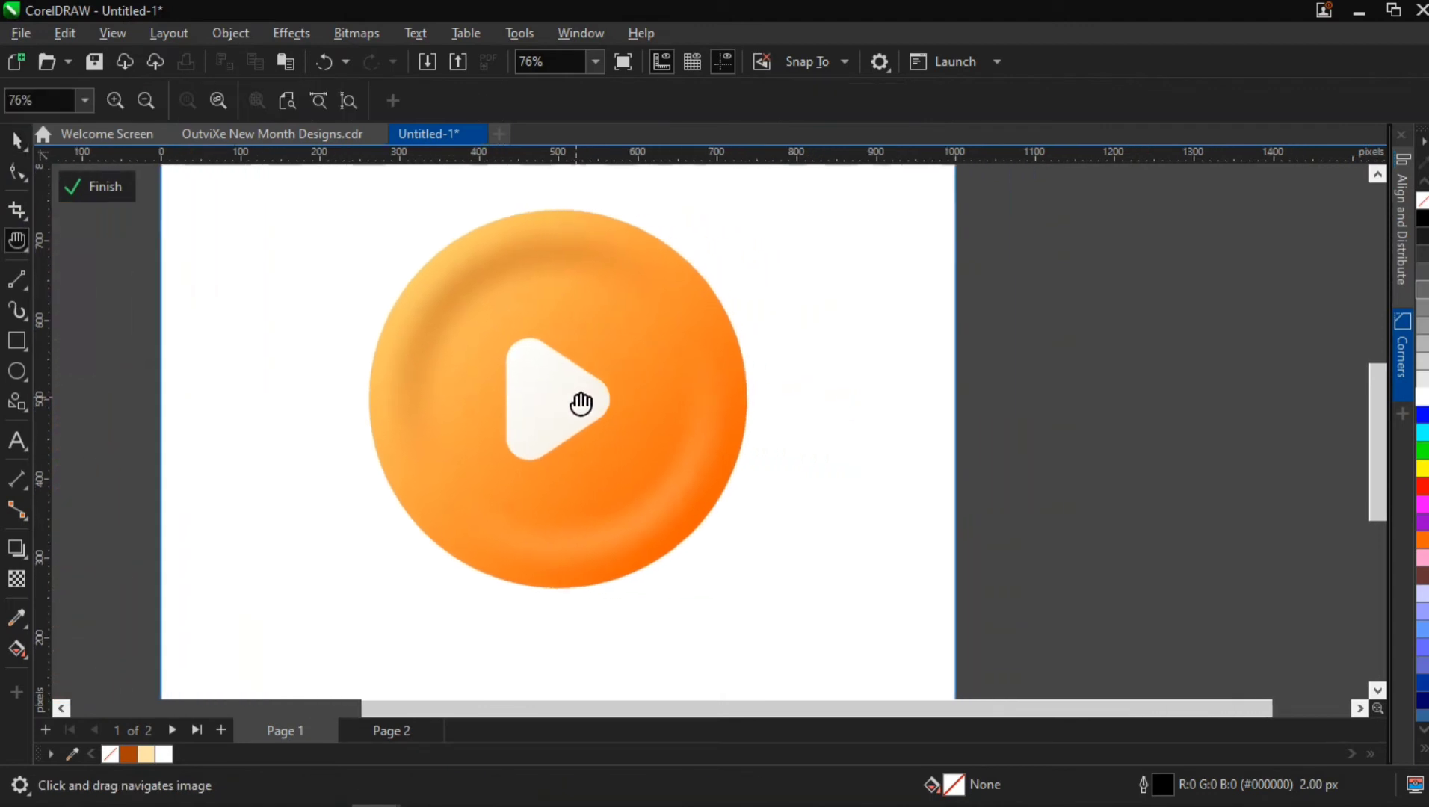
scroll(581, 377, up, 1)
drag(573, 350, 536, 377)
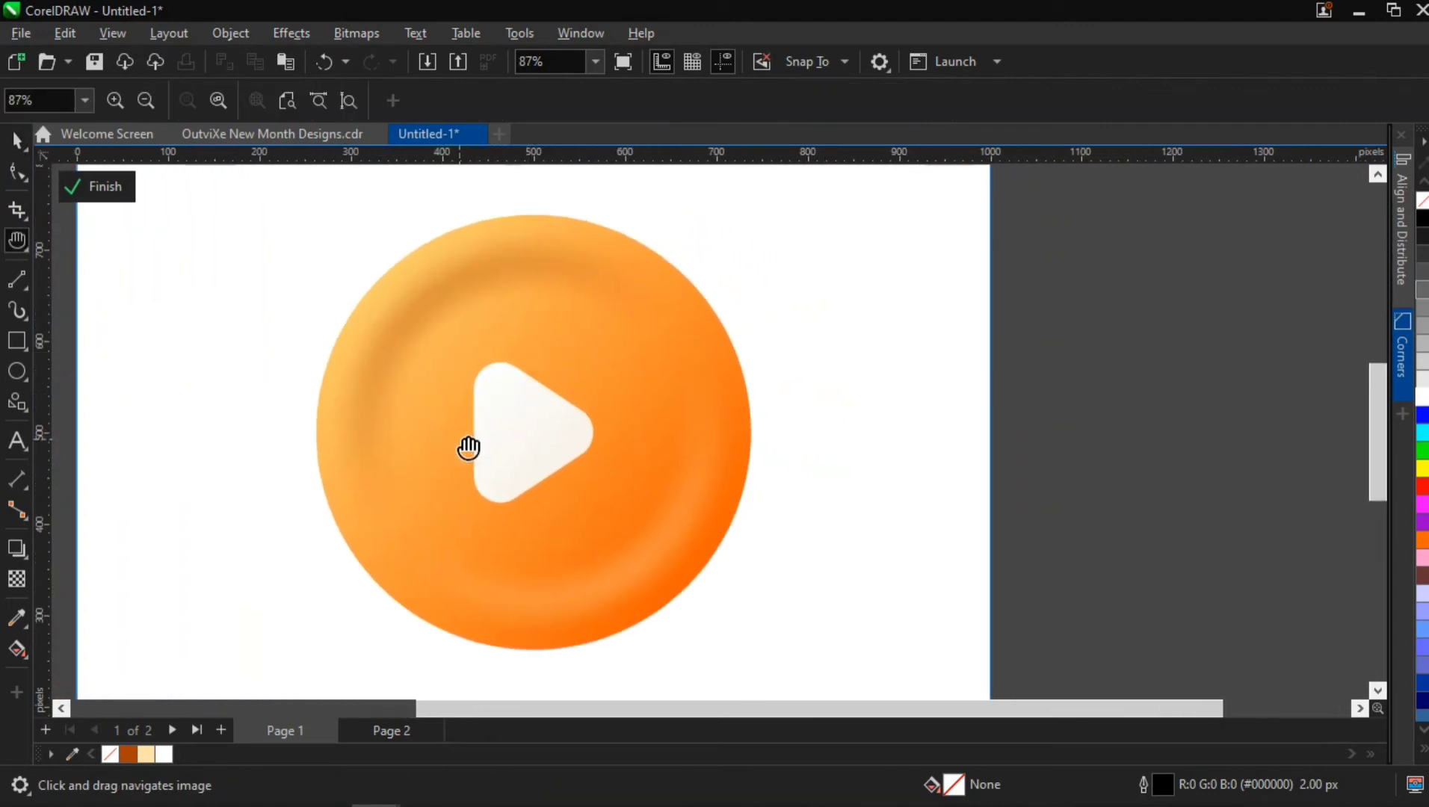
click(16, 140)
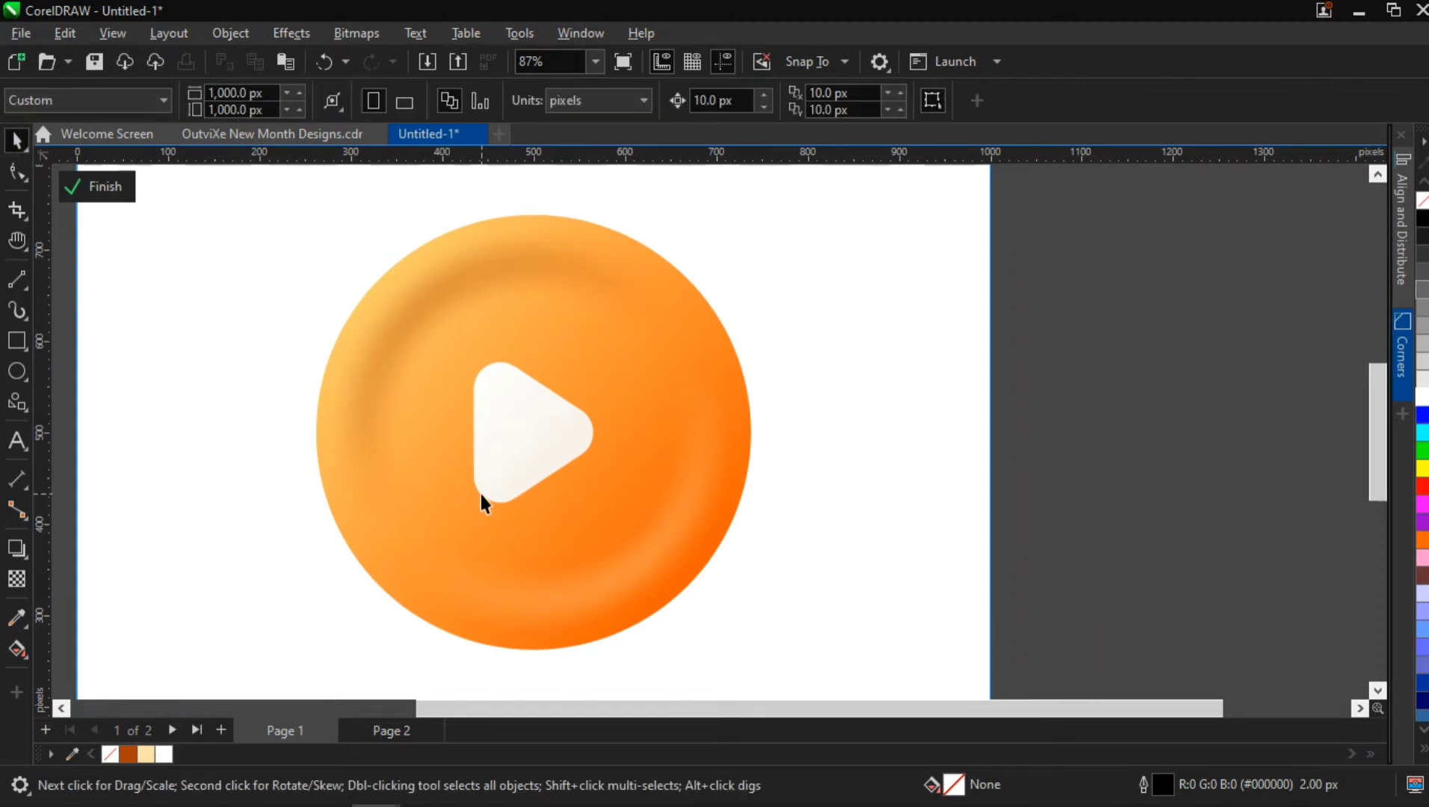
click(16, 549)
click(534, 429)
drag(529, 435, 590, 437)
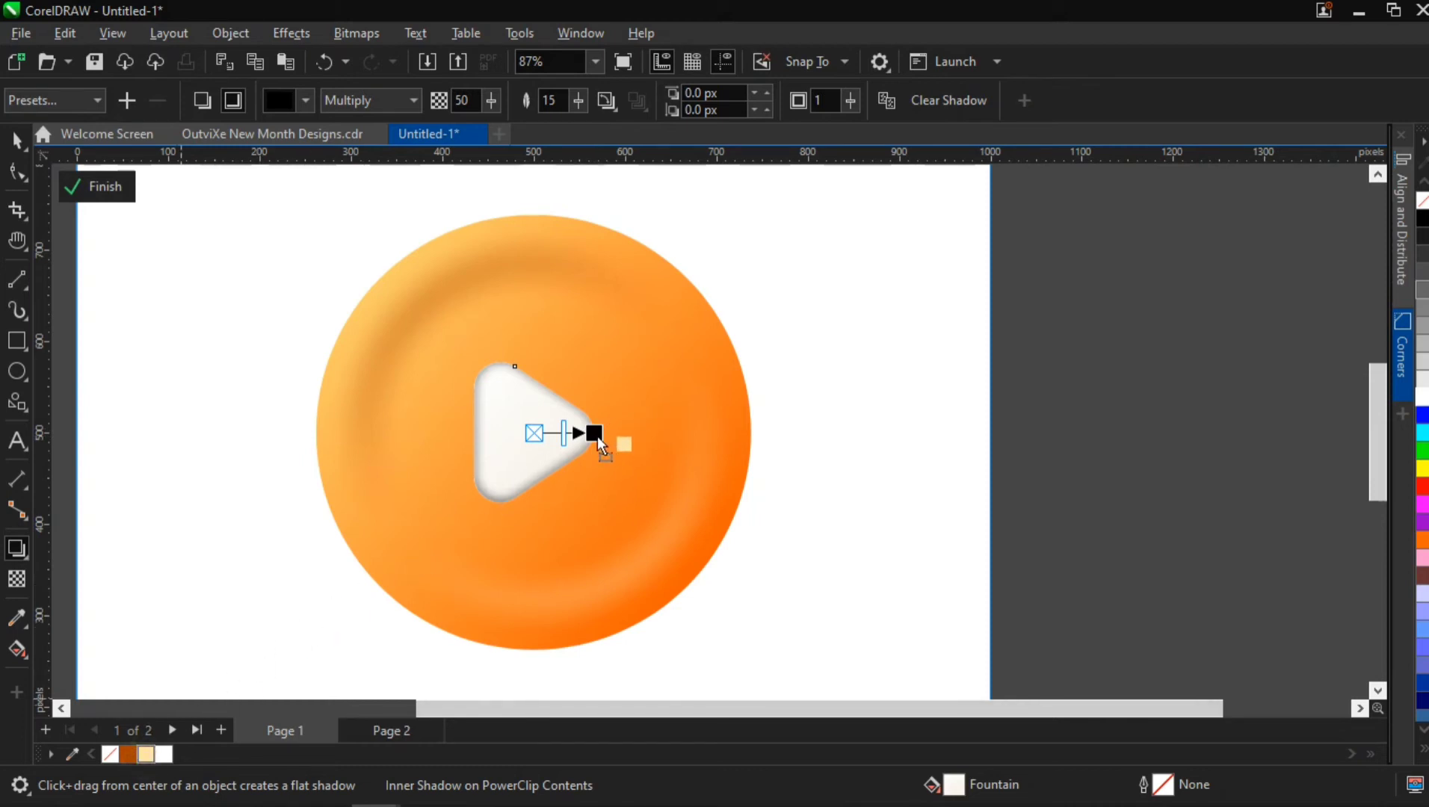
Set the triangle's inner shadow to pale yellow with opacity 30 and width 17, keeping Multiply blending.
drag(598, 435, 542, 450)
scroll(565, 427, up, 3)
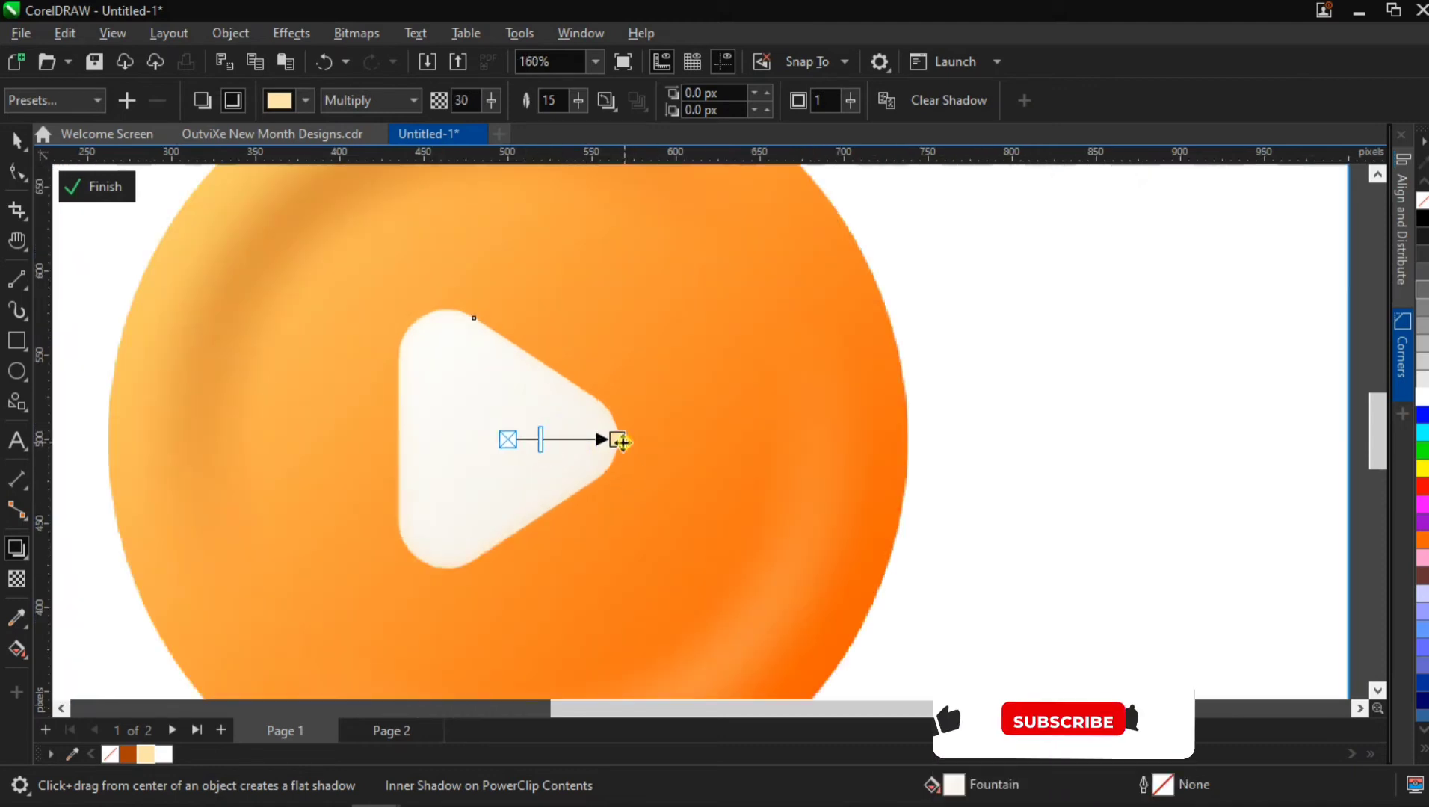
scroll(552, 446, down, 2)
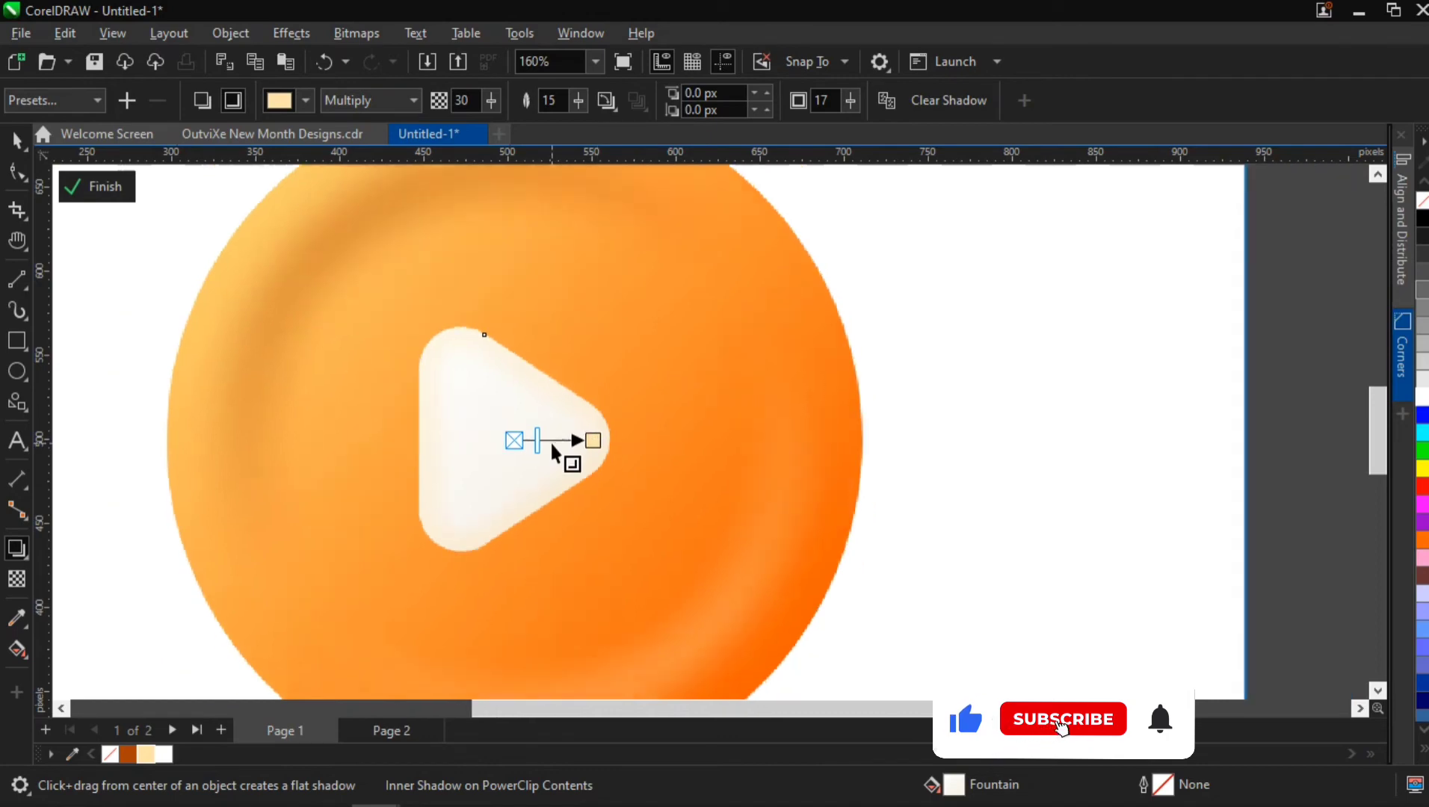
scroll(550, 443, down, 1)
click(16, 140)
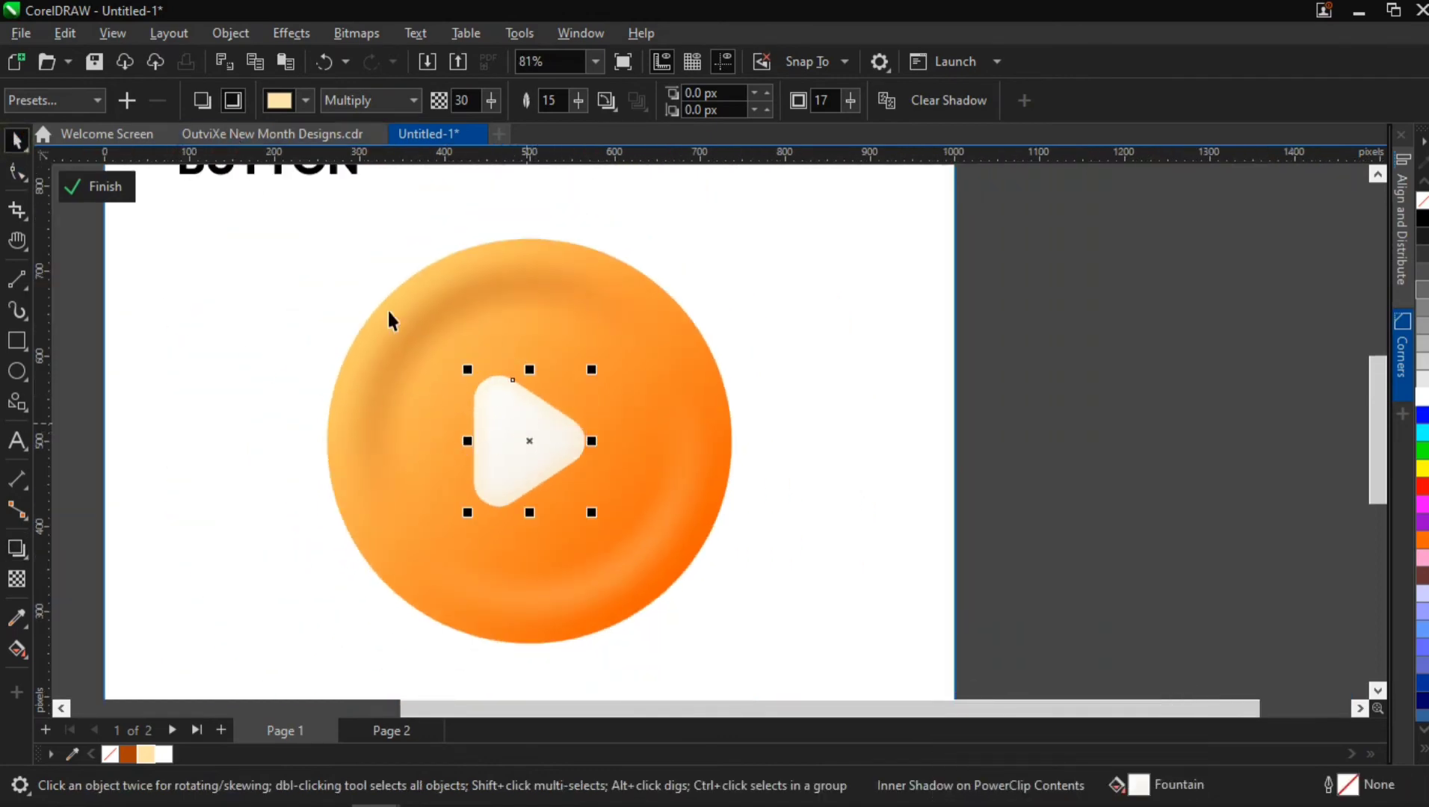
Add a drop shadow to the play triangle, cast straight down from its upper edge.
click(21, 546)
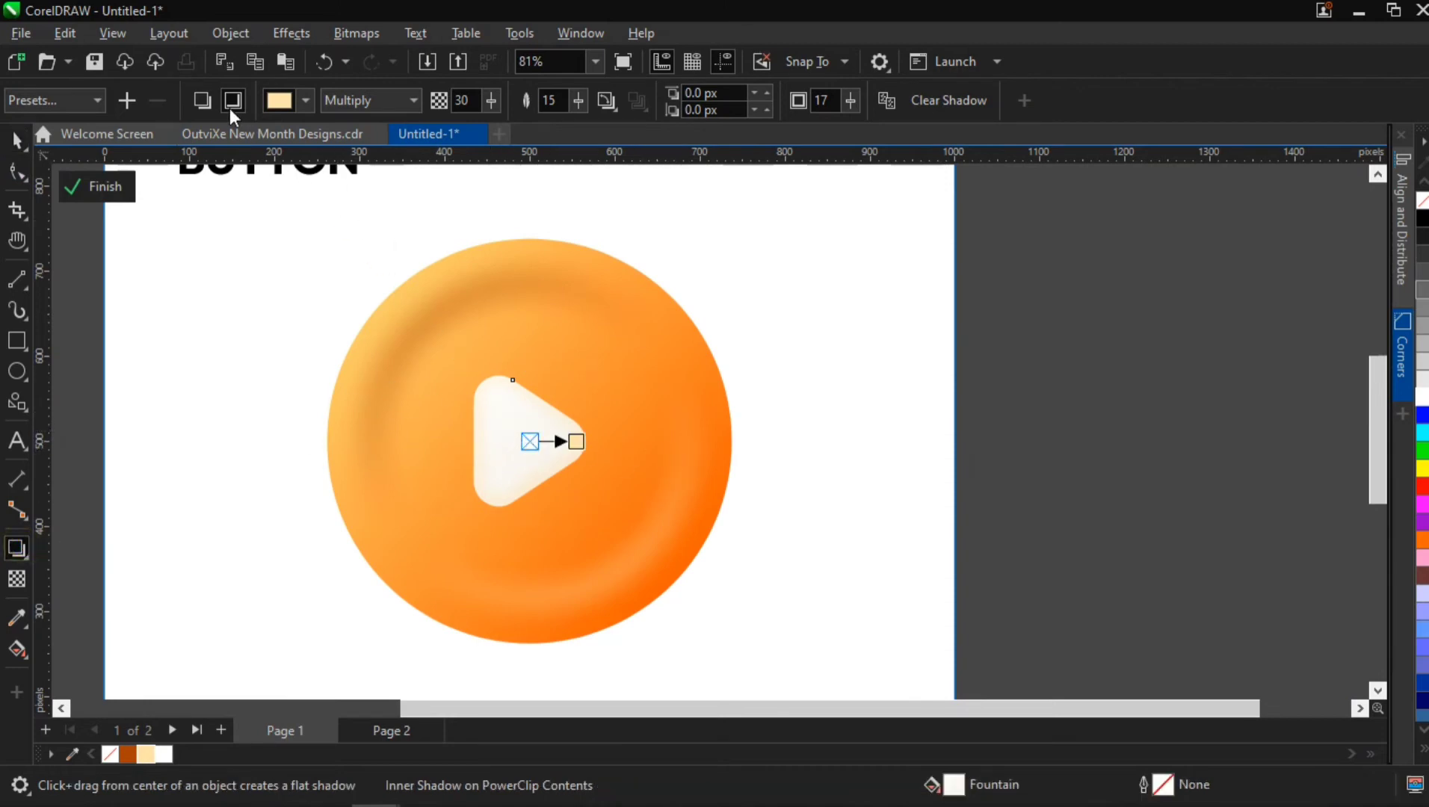
click(204, 101)
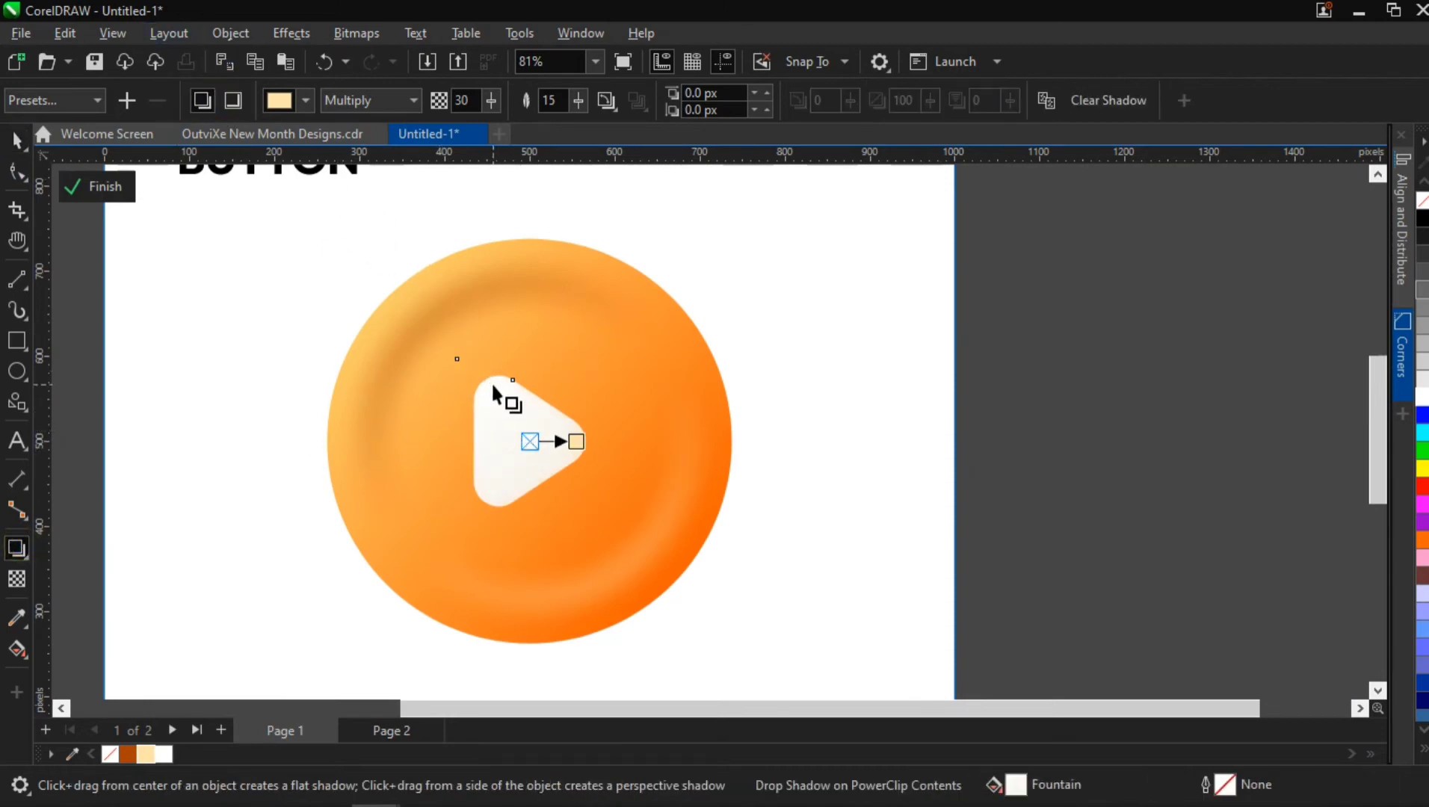
drag(511, 378, 528, 518)
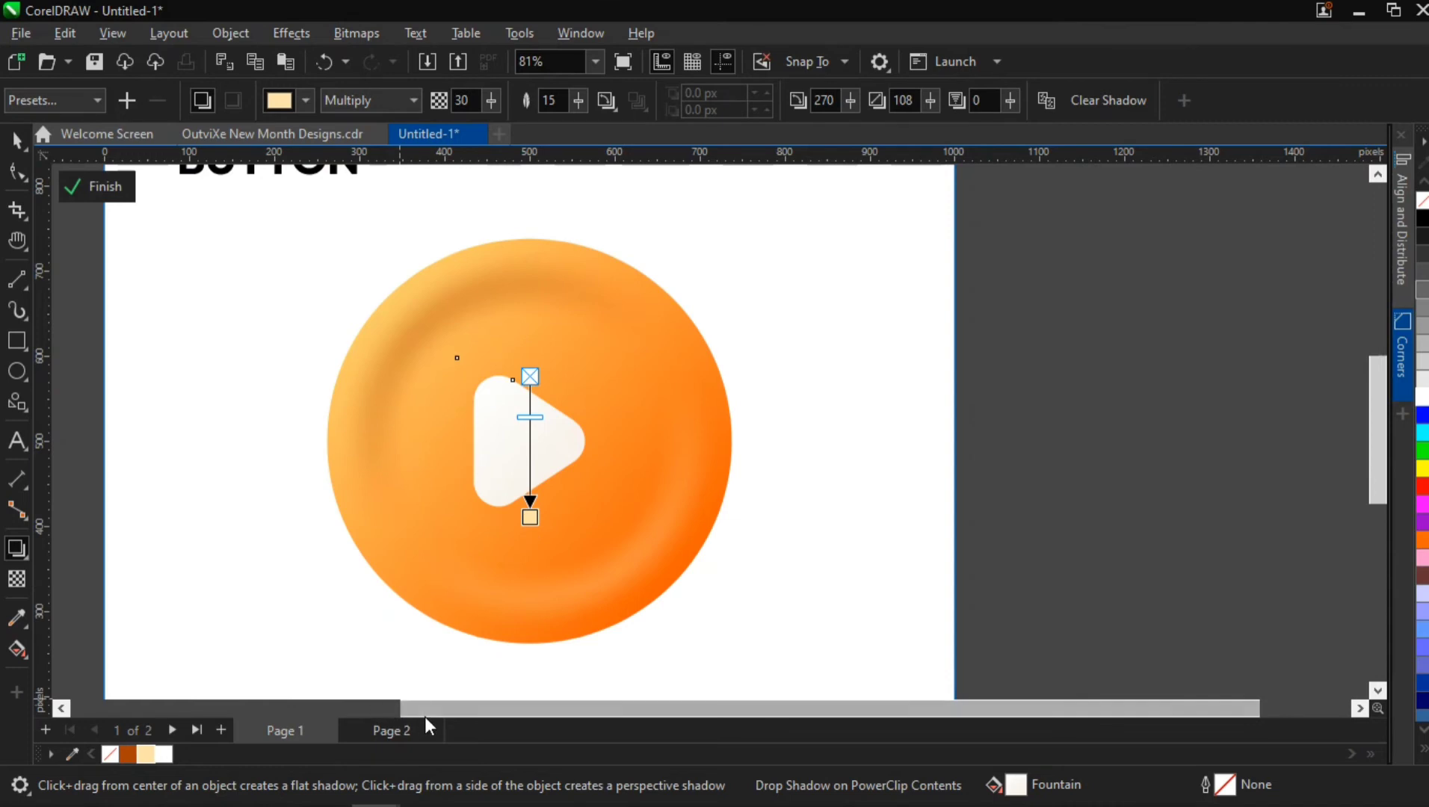
Add brown #B45215 from the lowest swatch beside the page to the document palette by filling the triangle with it, and undo that fill.
drag(421, 710, 293, 696)
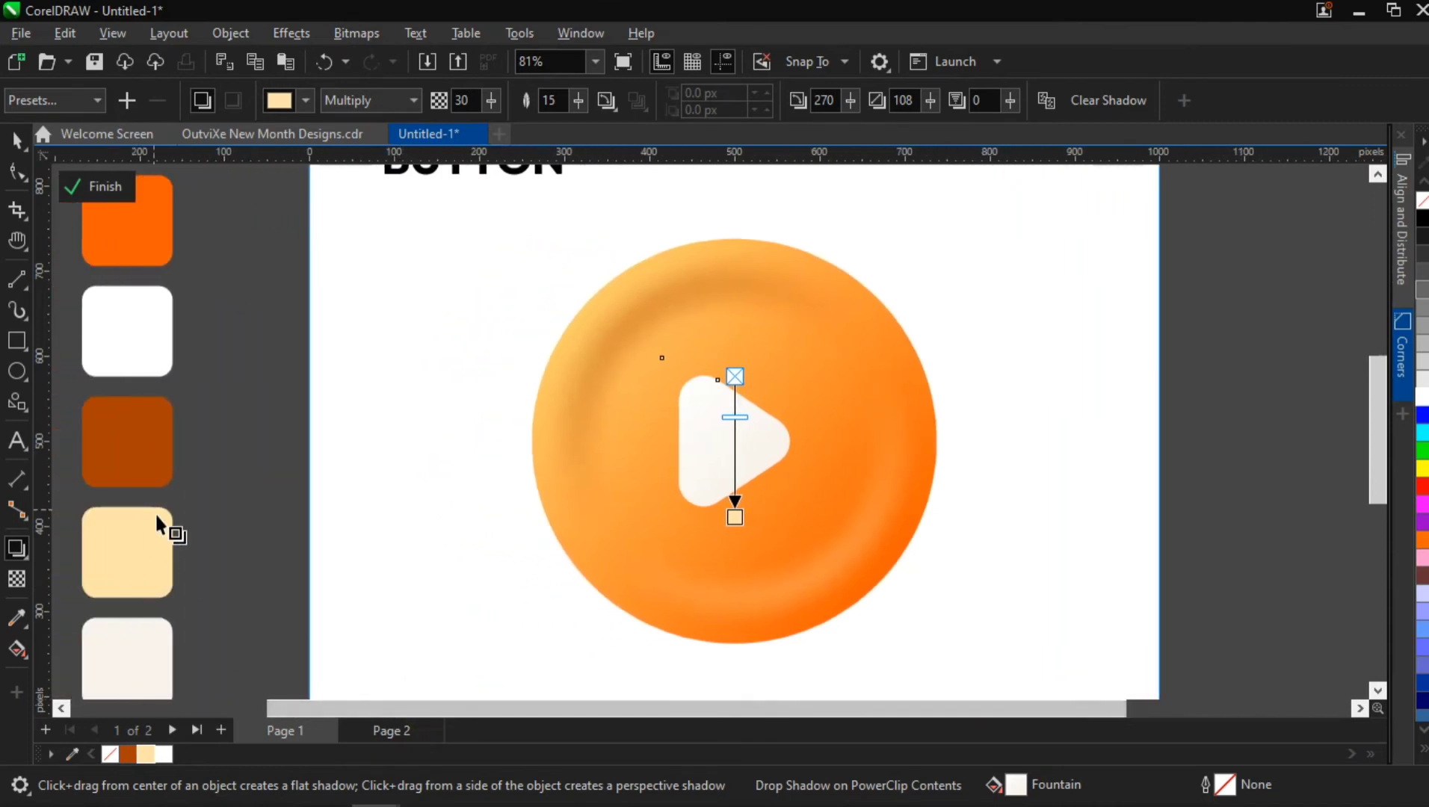
scroll(166, 531, down, 3)
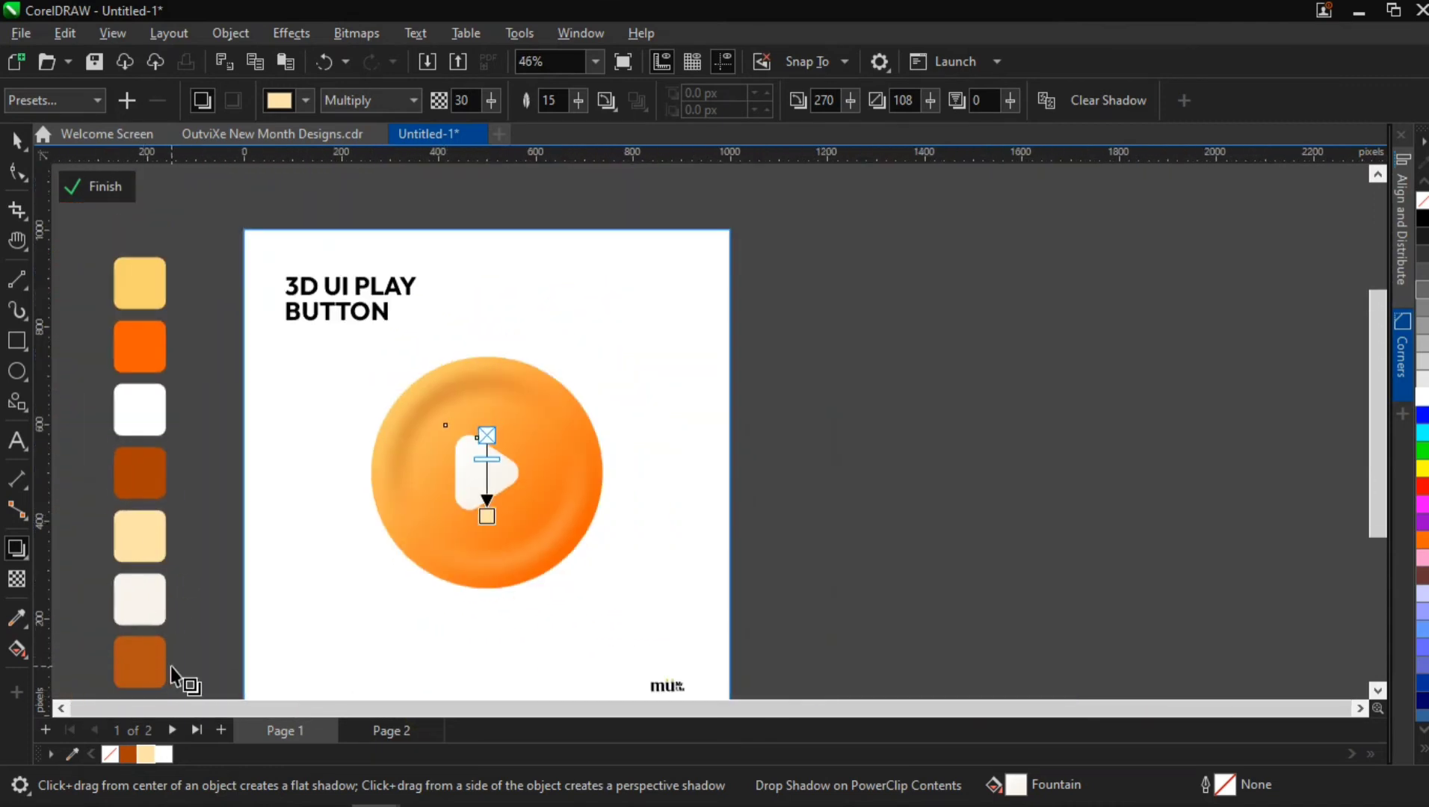
key(h)
drag(162, 637, 236, 590)
scroll(236, 591, up, 1)
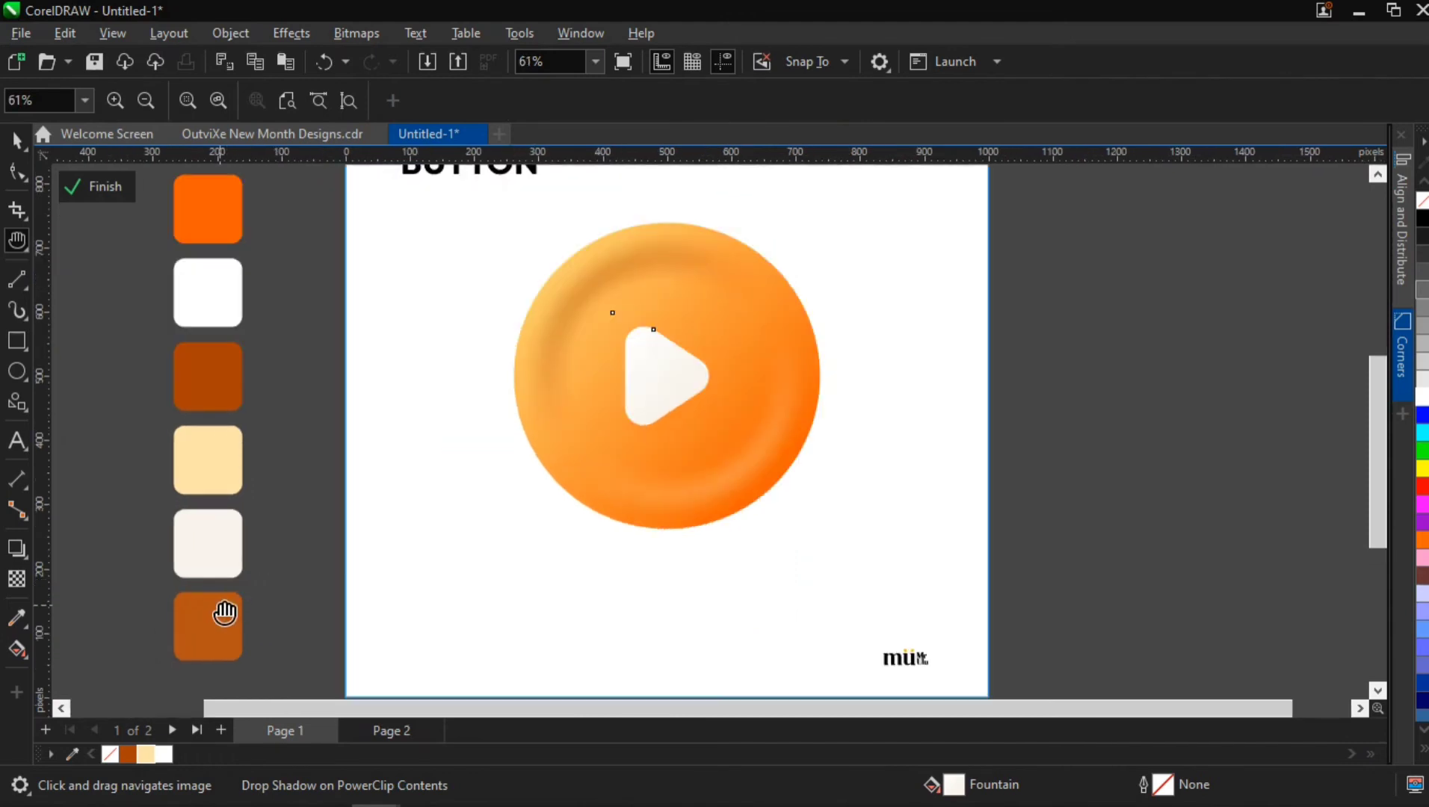
key(space)
click(215, 627)
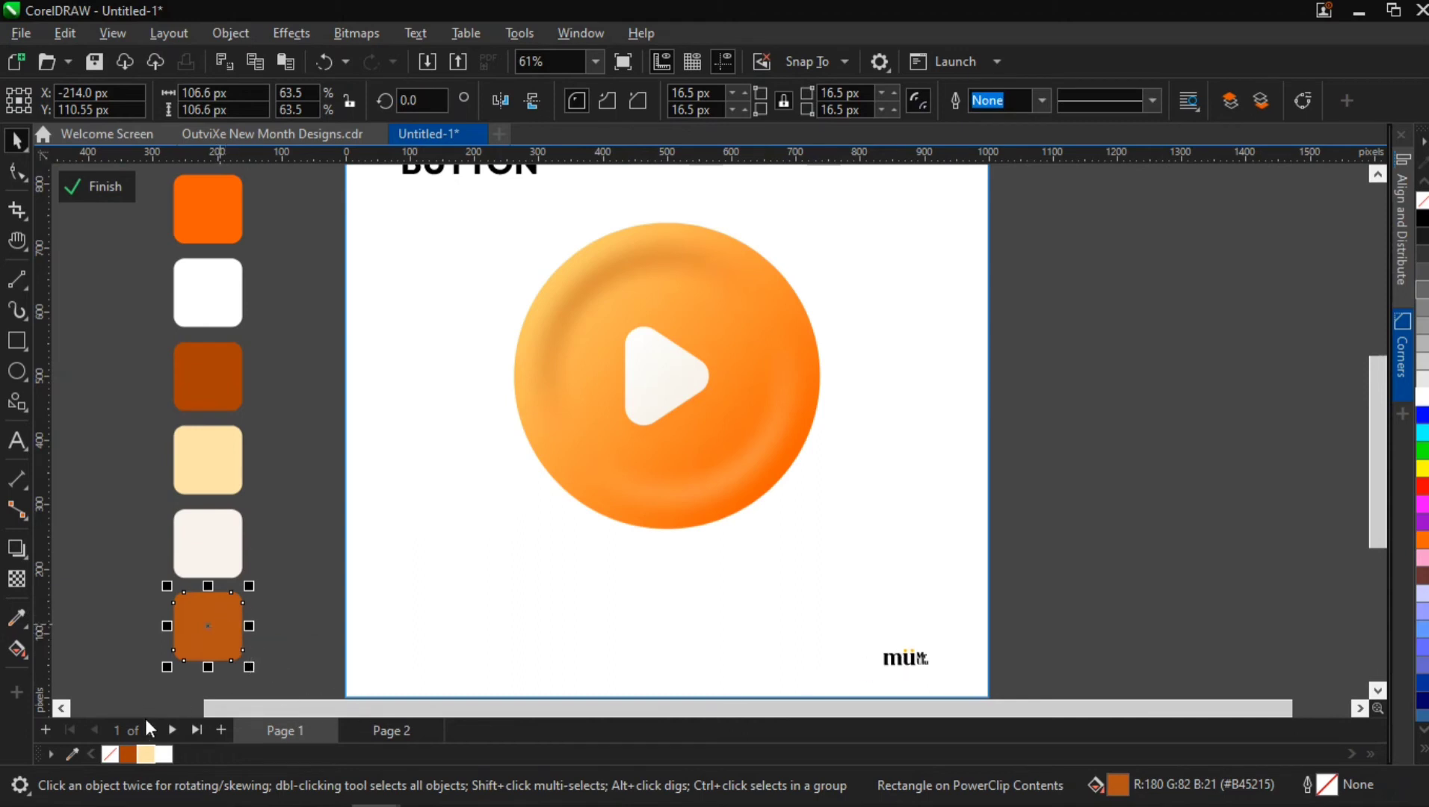
drag(1097, 786, 965, 578)
click(842, 543)
drag(1119, 794, 673, 396)
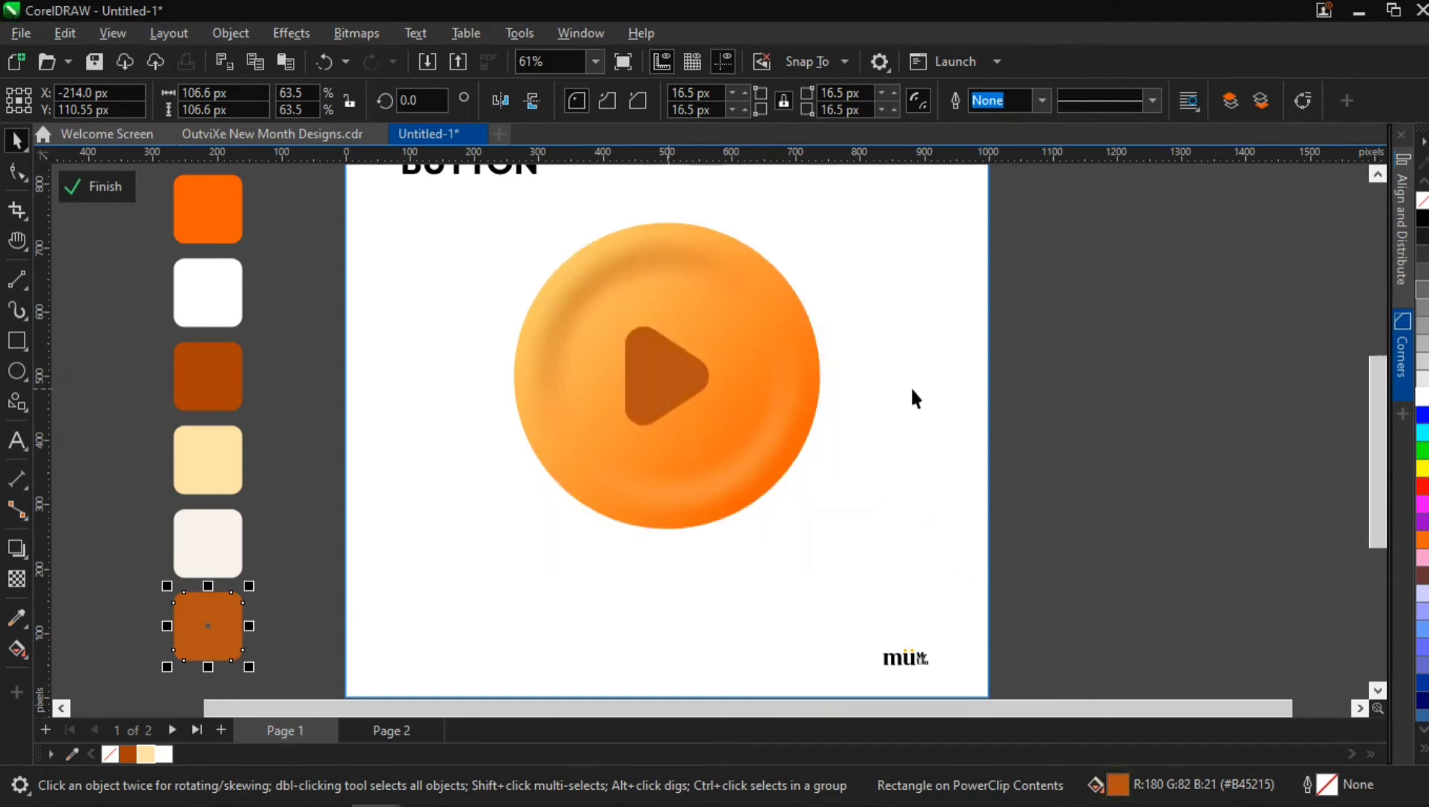
key(ctrl+z)
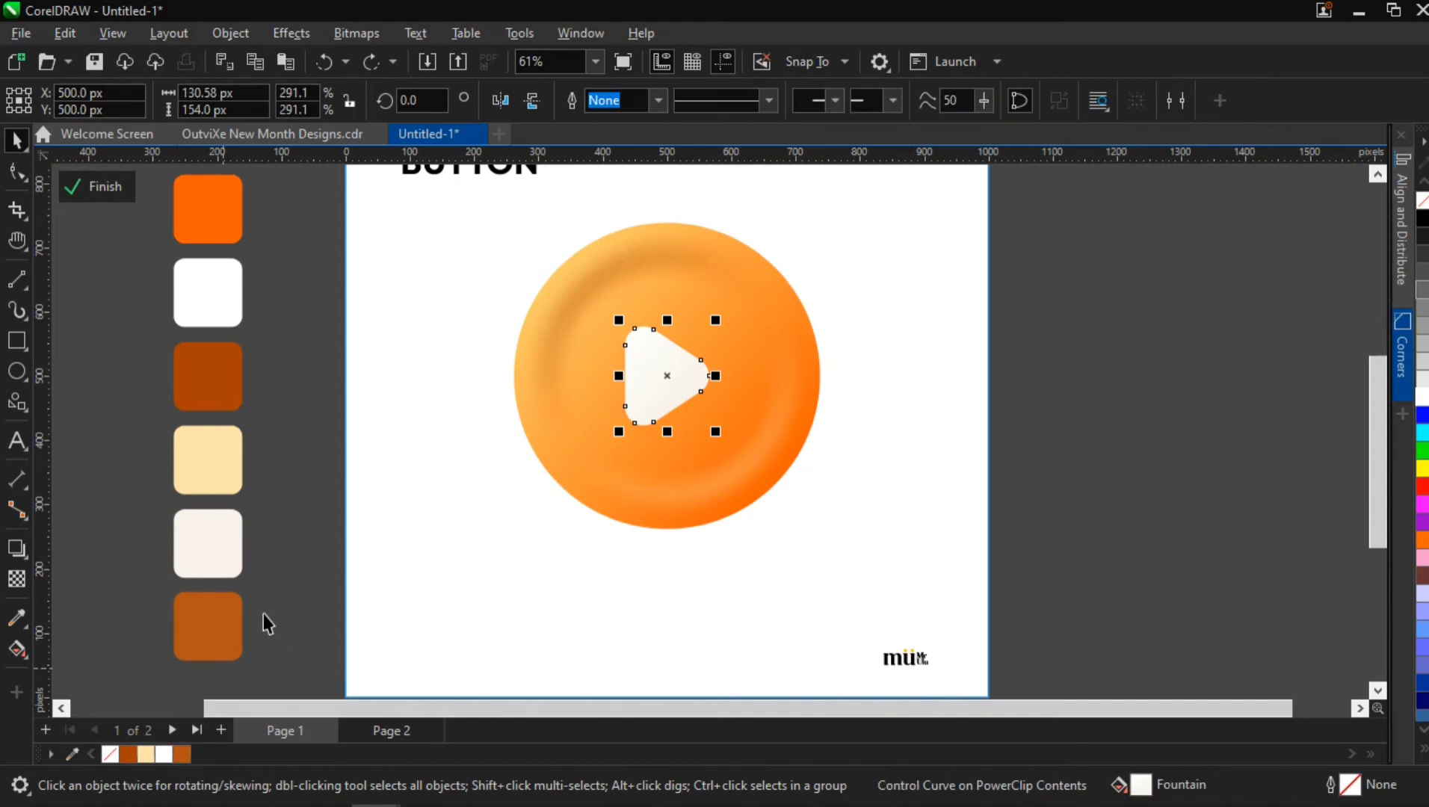
Colour the triangle's drop shadow brown #B45215 from the document palette and set its opacity to 43.
click(17, 549)
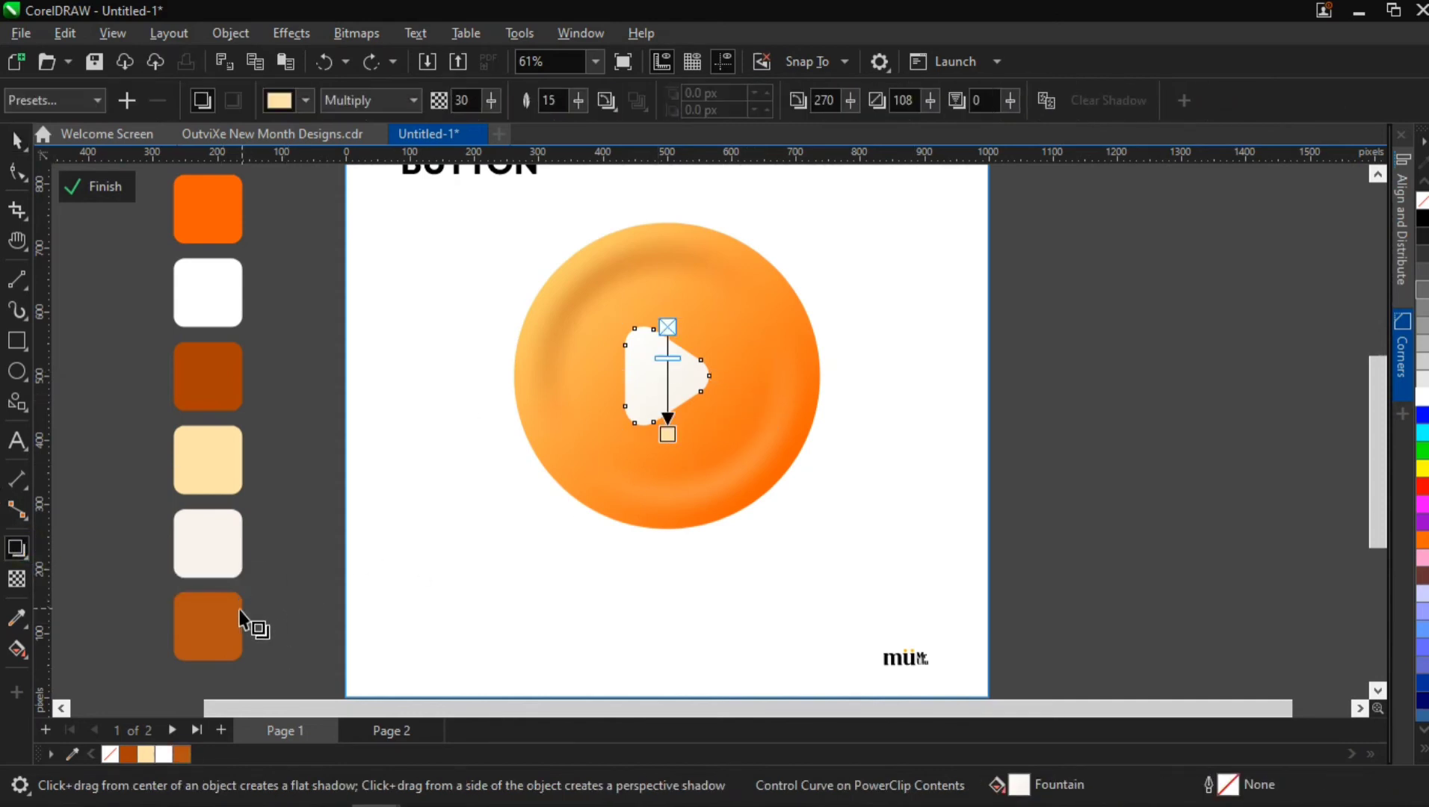
drag(181, 756, 669, 435)
scroll(695, 378, up, 2)
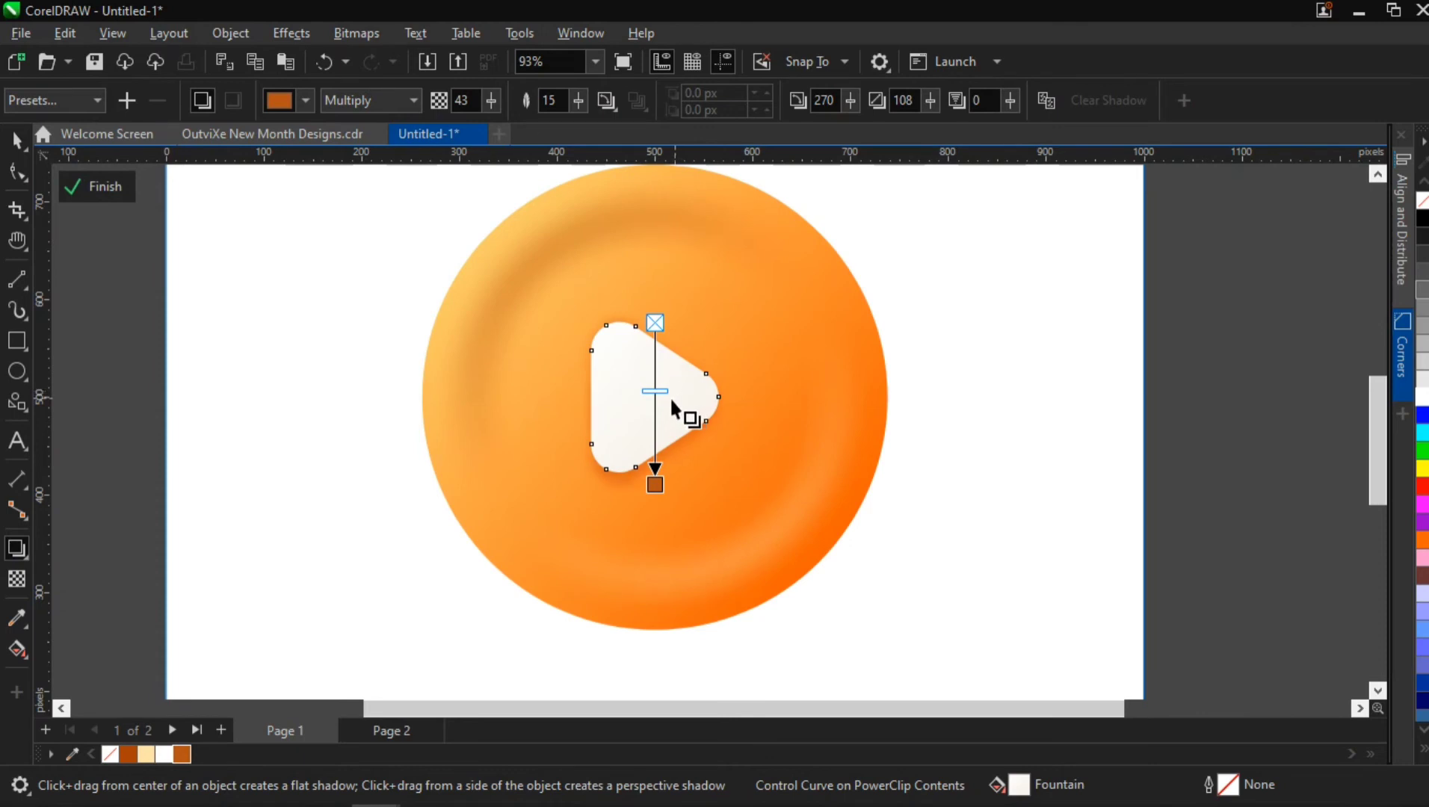
Recast the drop shadow from the triangle's centre with a -12 px vertical offset, opacity 60 and feathering 54.
drag(661, 391, 656, 485)
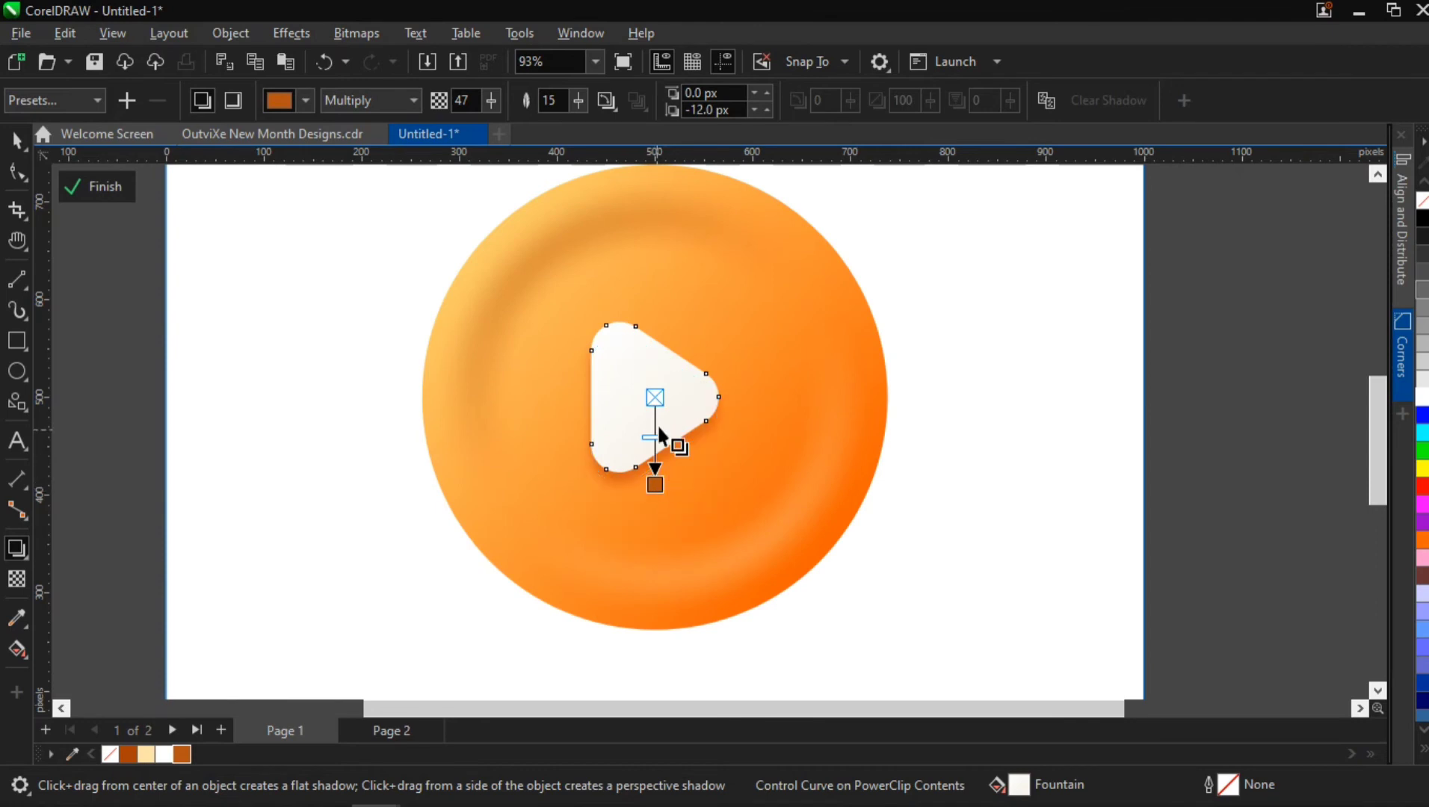
drag(660, 432, 669, 449)
drag(570, 106, 588, 100)
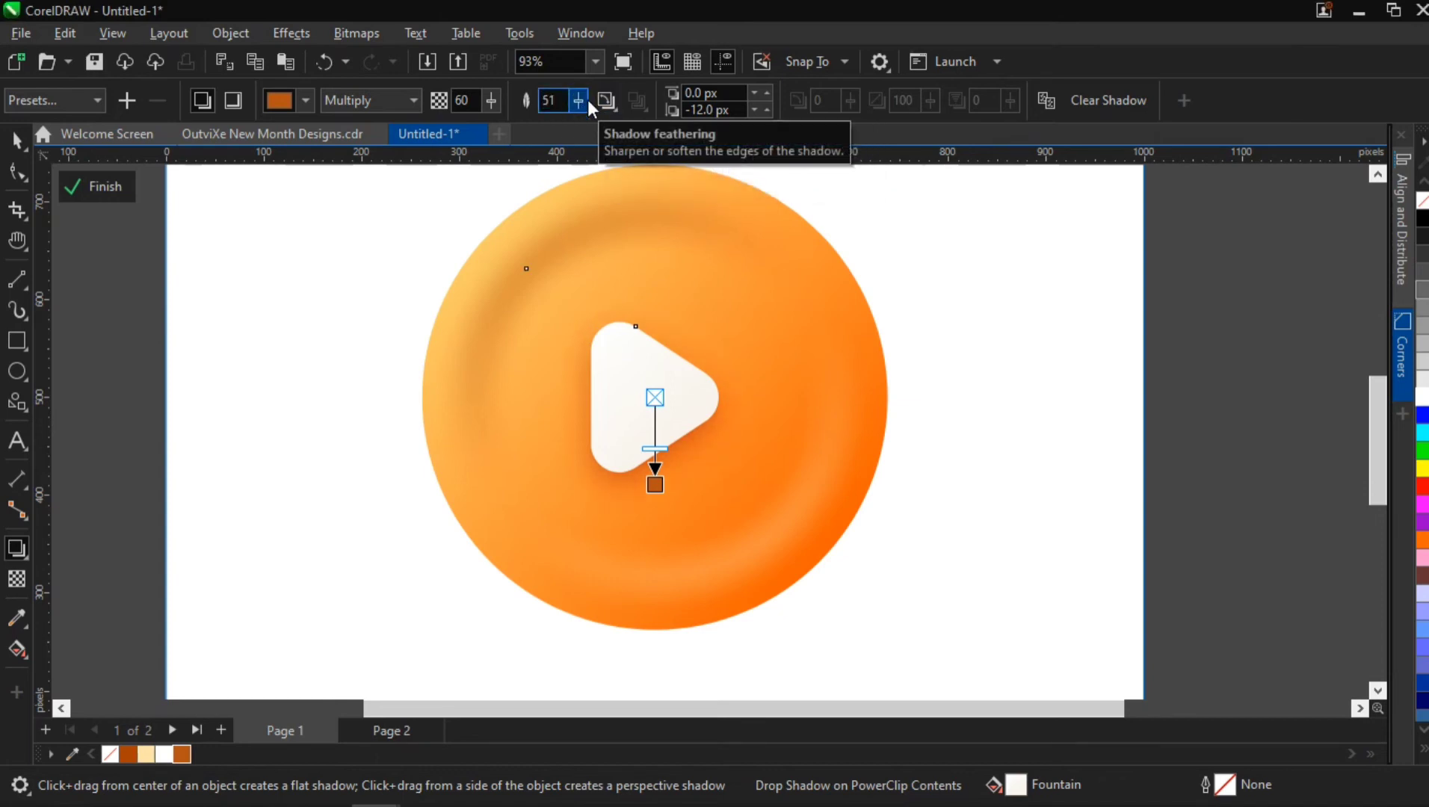
drag(579, 102, 584, 101)
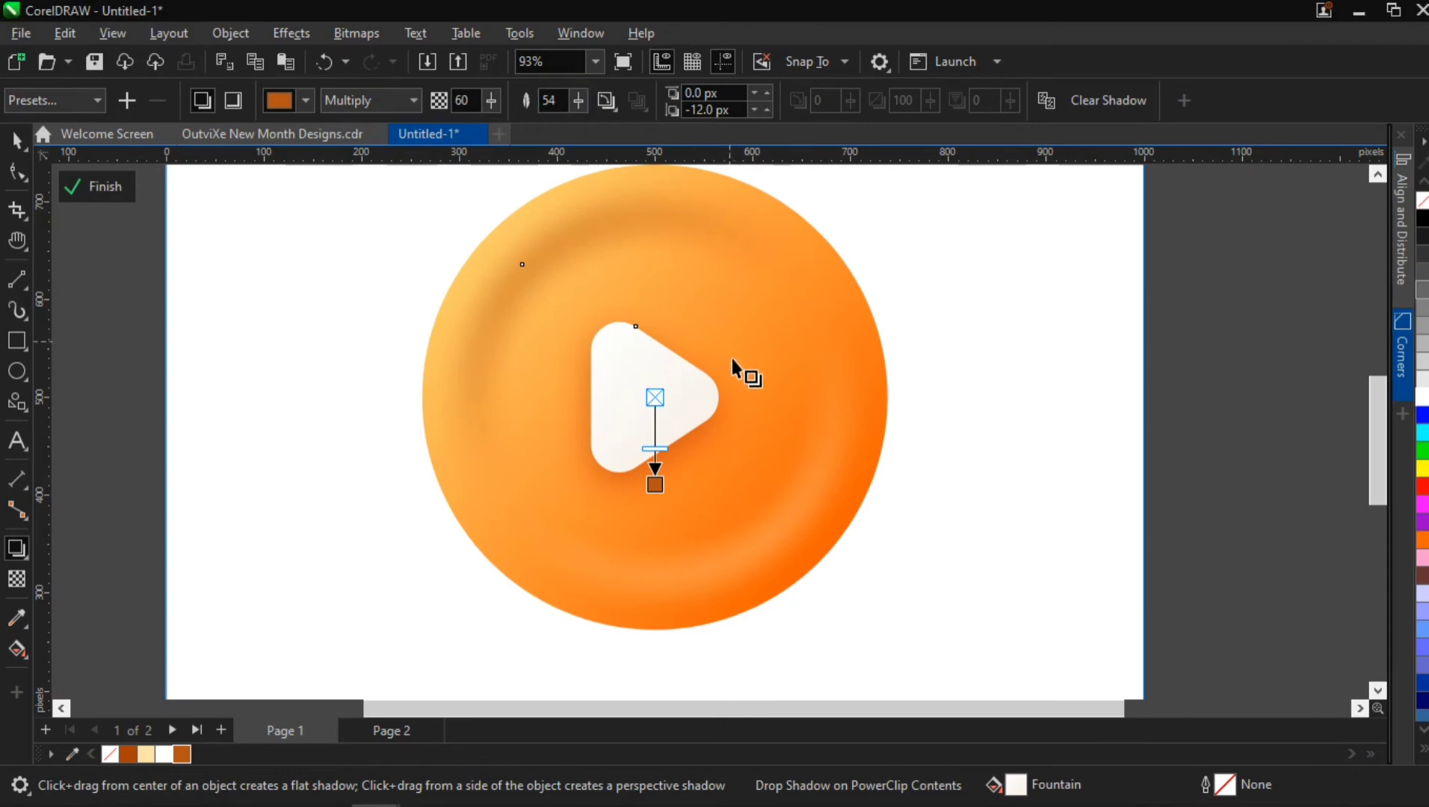
Move the play triangle and its shadow about 11 px to the right on the orange circle.
click(16, 140)
scroll(819, 524, down, 1)
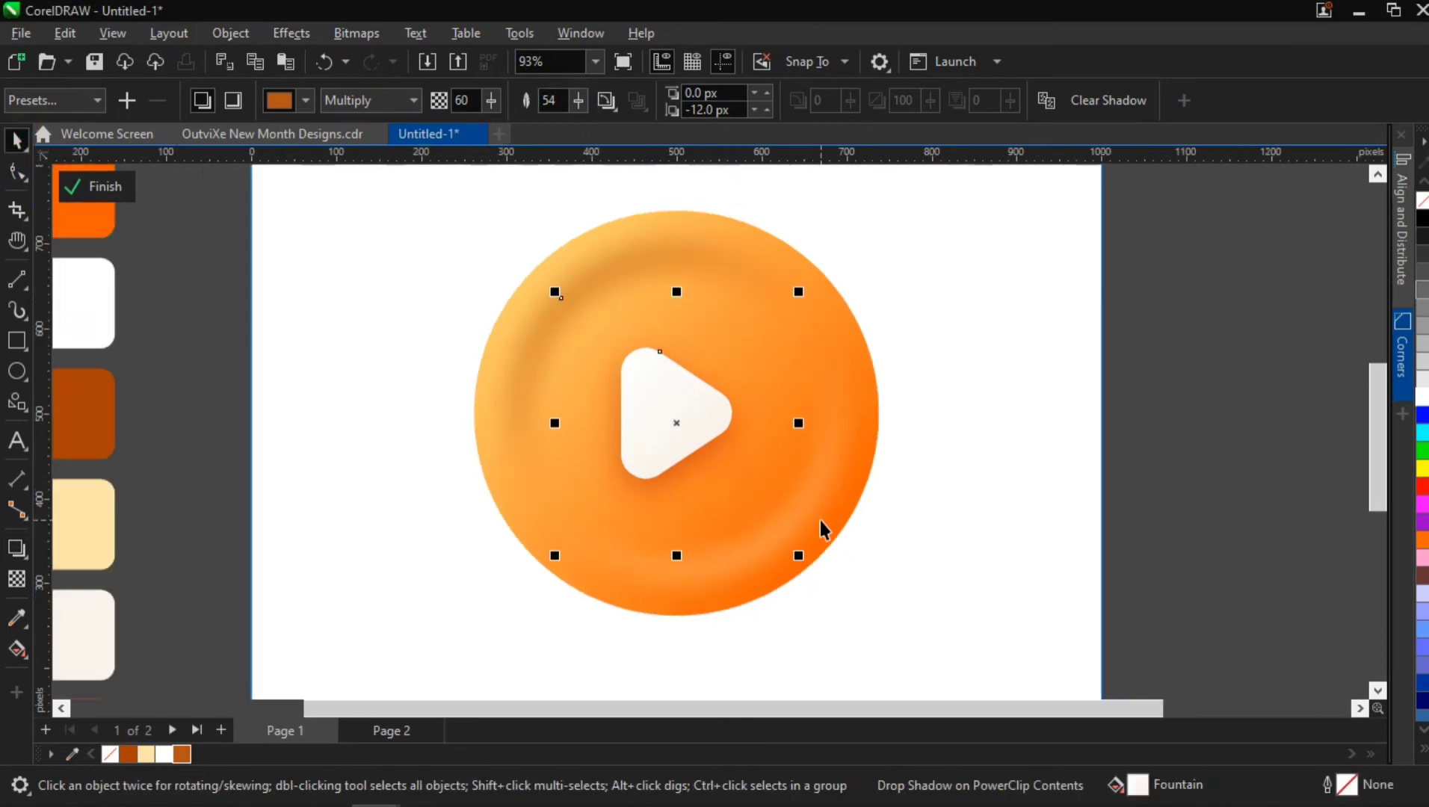
key(h)
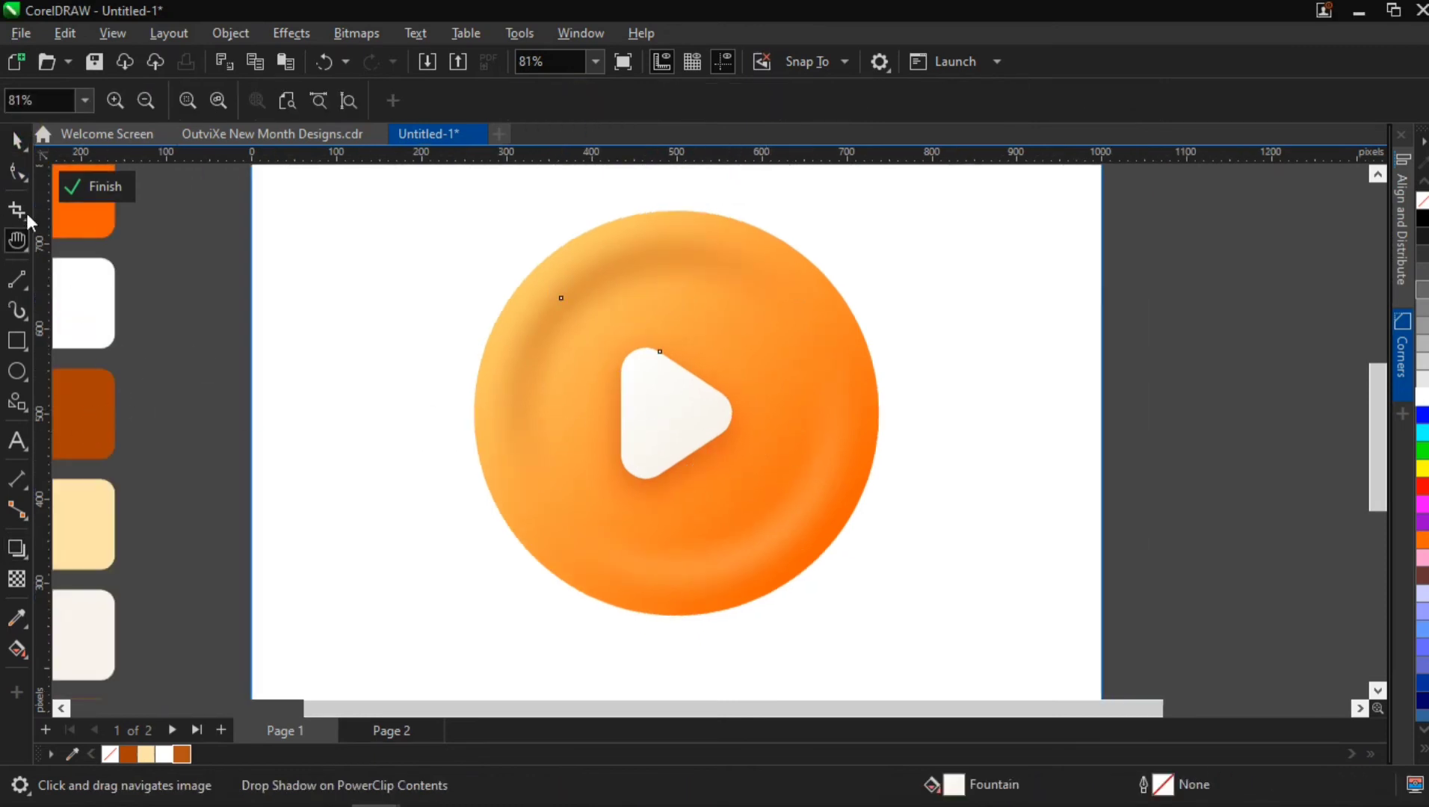
click(16, 140)
drag(661, 438, 511, 426)
key(space)
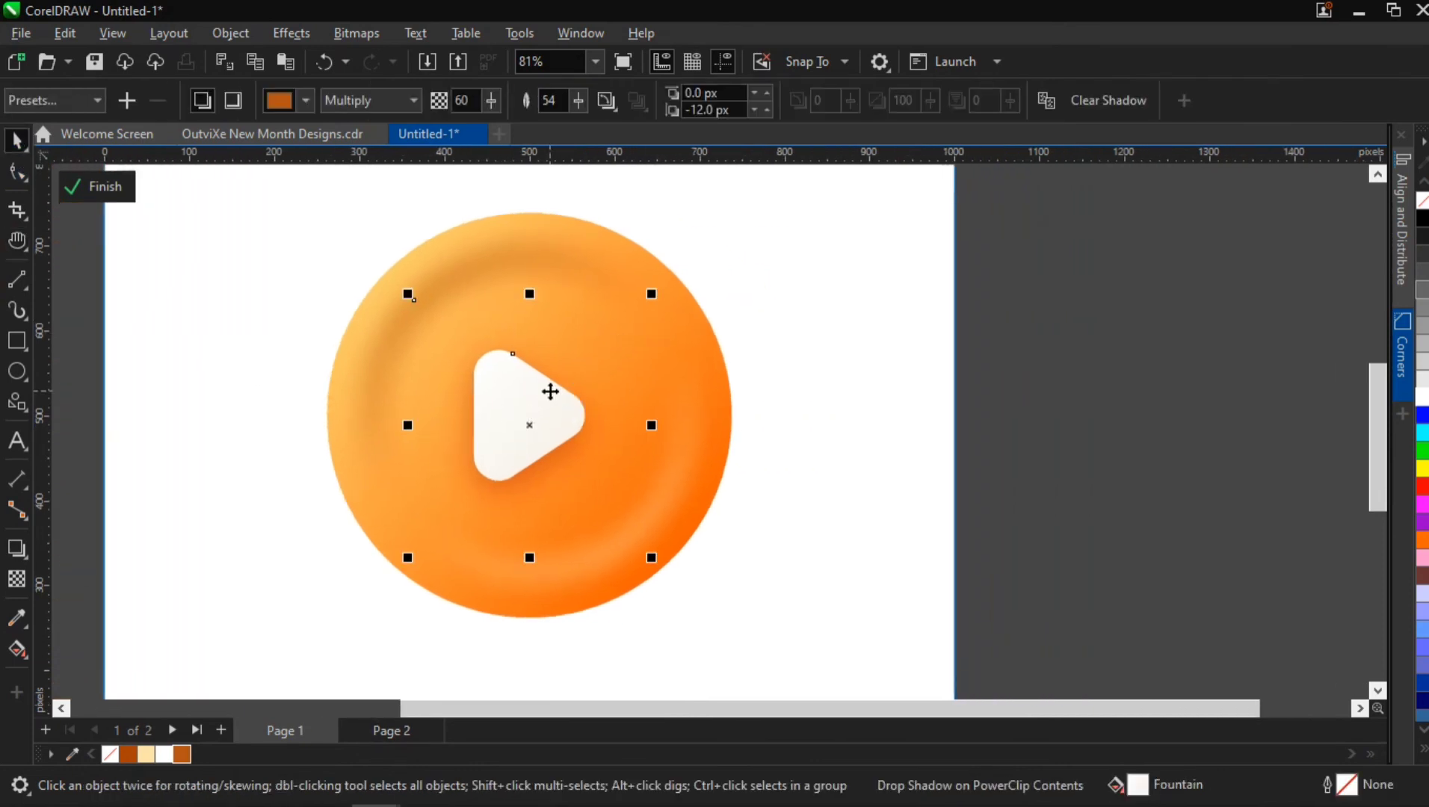
drag(550, 406, 563, 409)
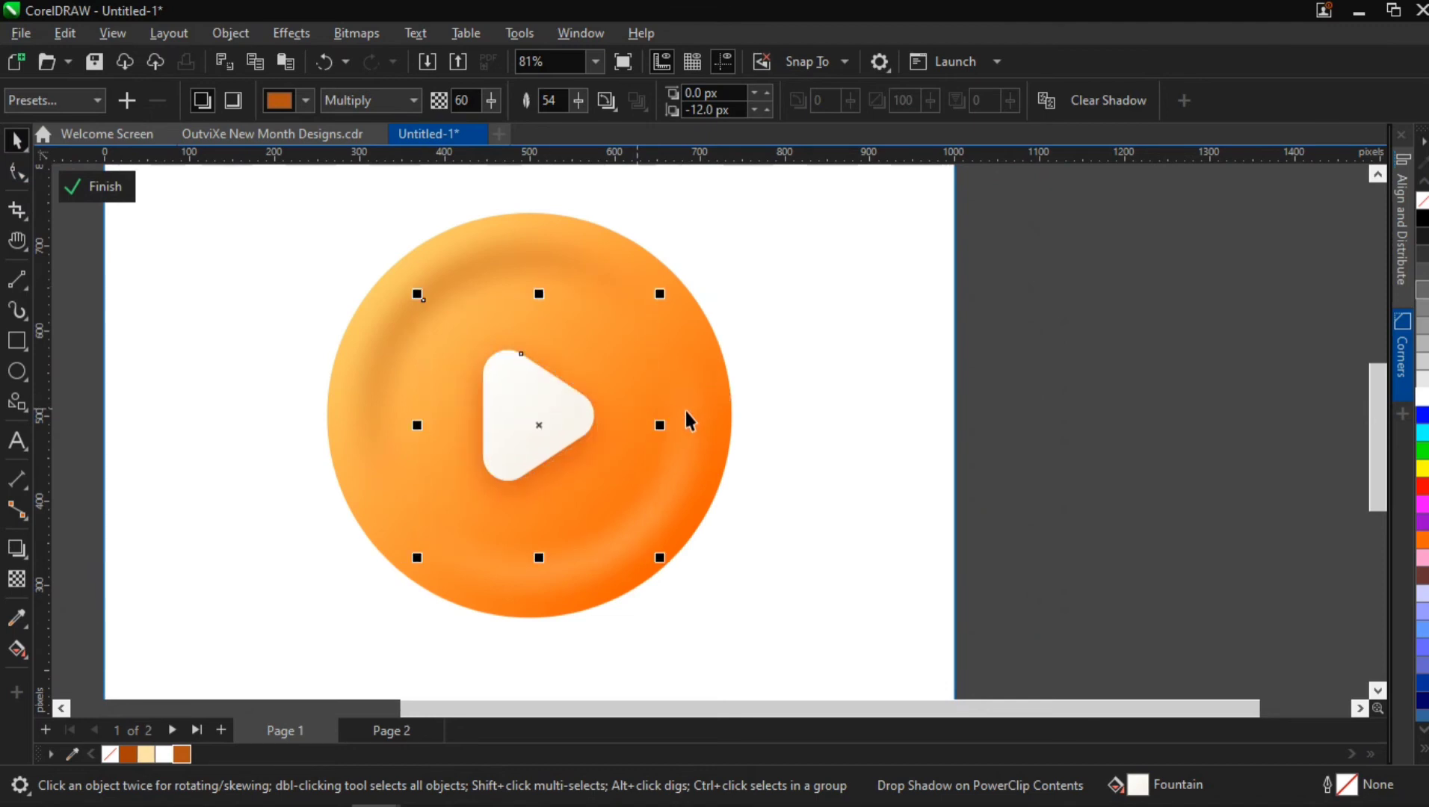
Scale the group of blurred ring arcs down to 95.5 percent about its centre and deselect it.
click(681, 368)
click(587, 300)
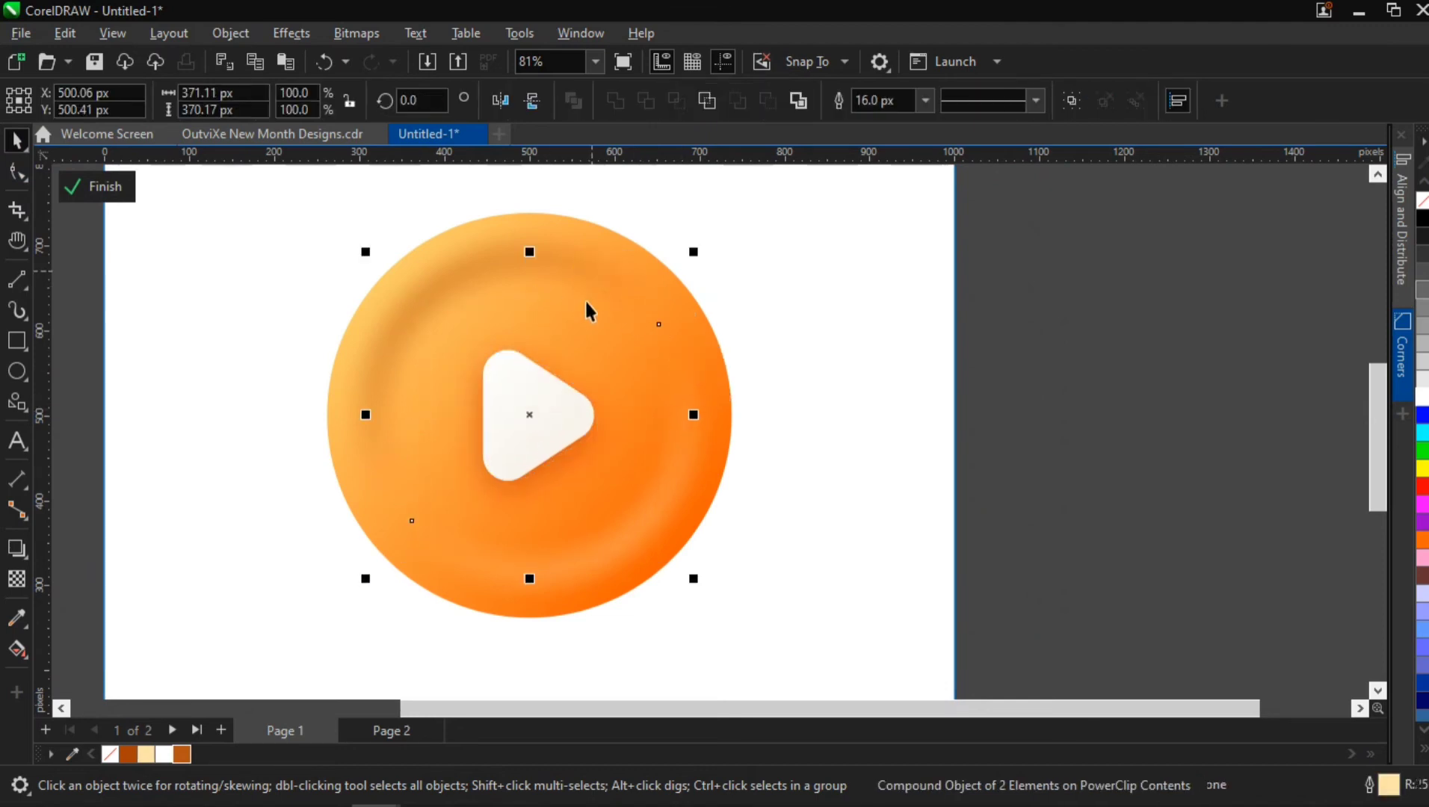
click(690, 255)
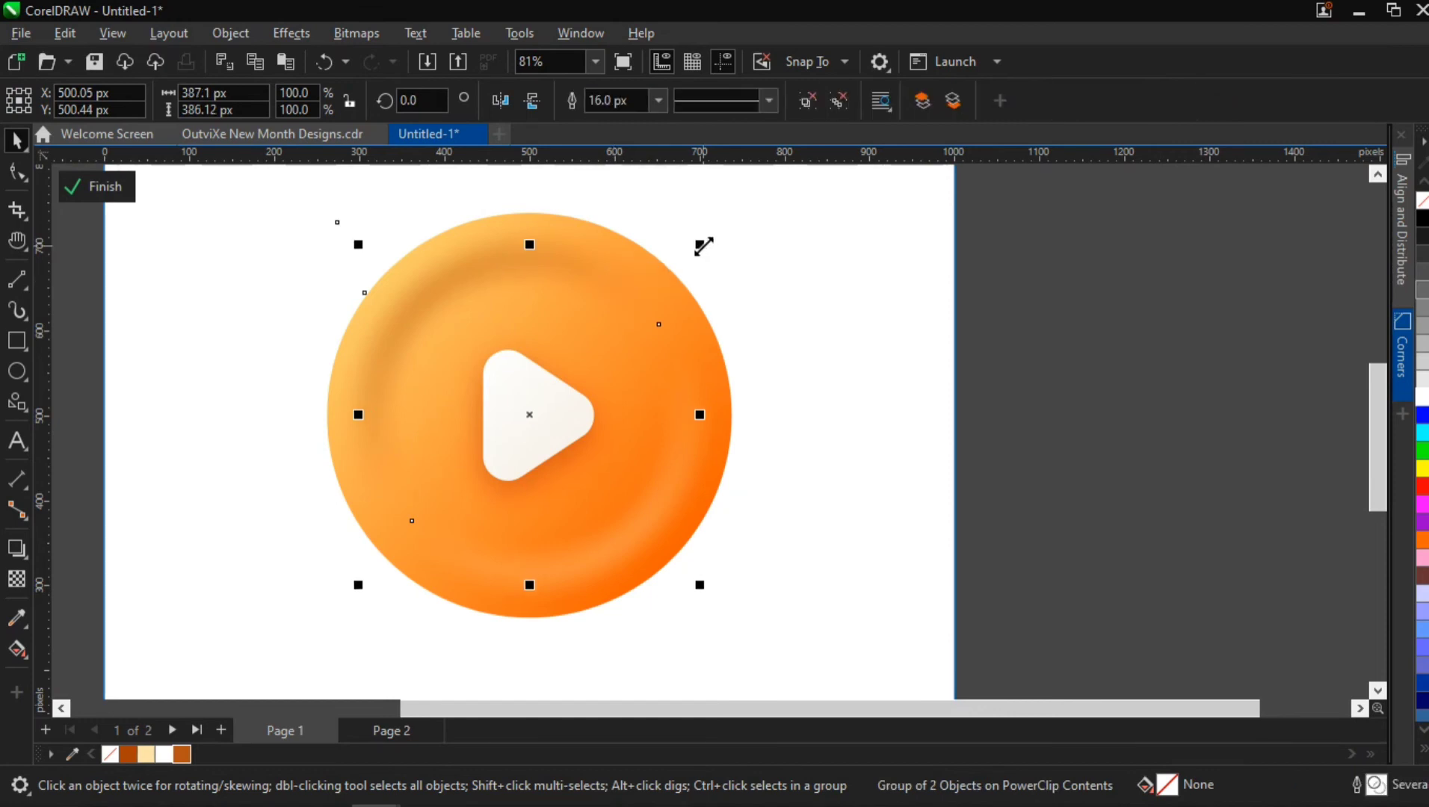
drag(694, 252, 721, 261)
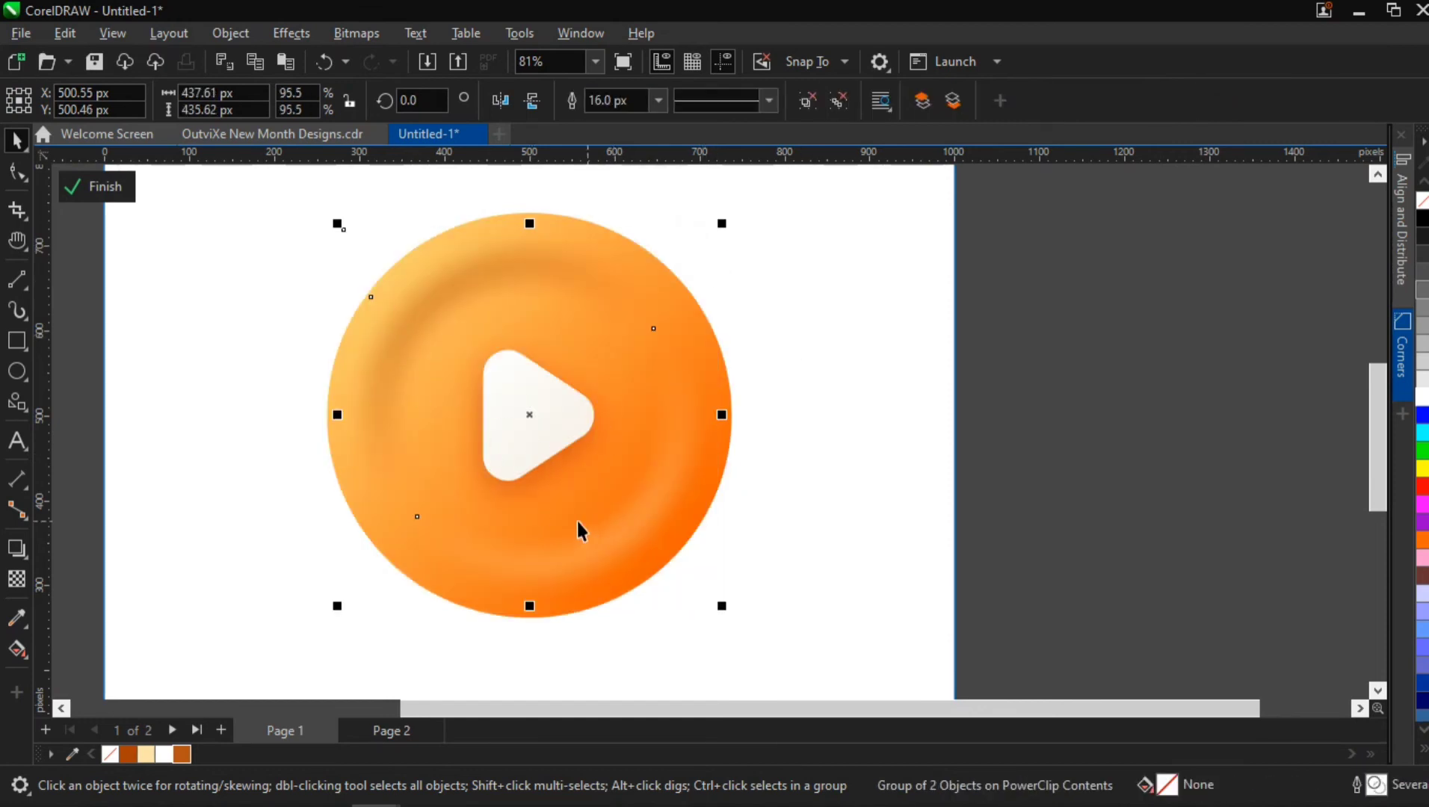
scroll(536, 415, down, 3)
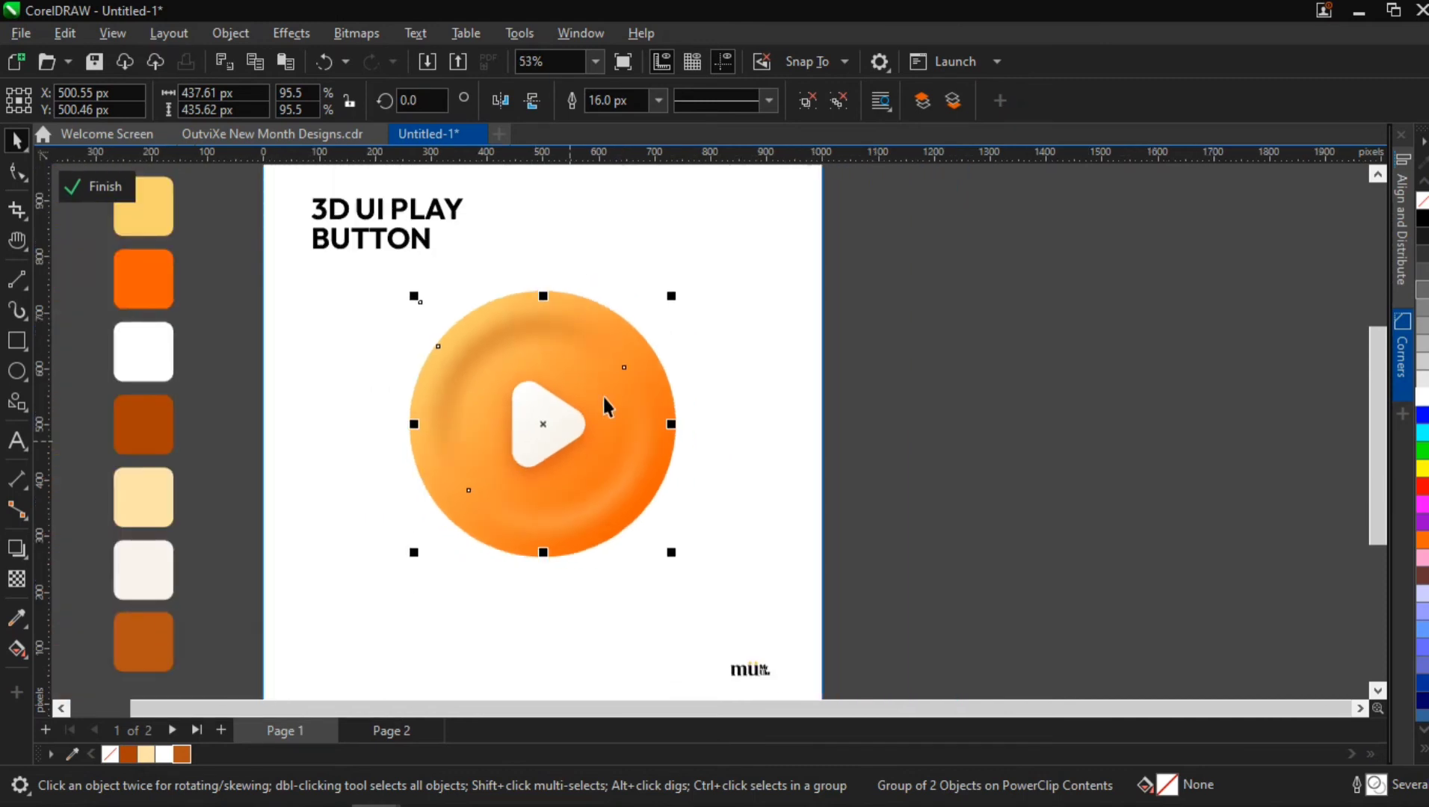
click(823, 283)
Lower the opacity of the play triangle's drop shadow to 33 and deselect the shape.
click(542, 415)
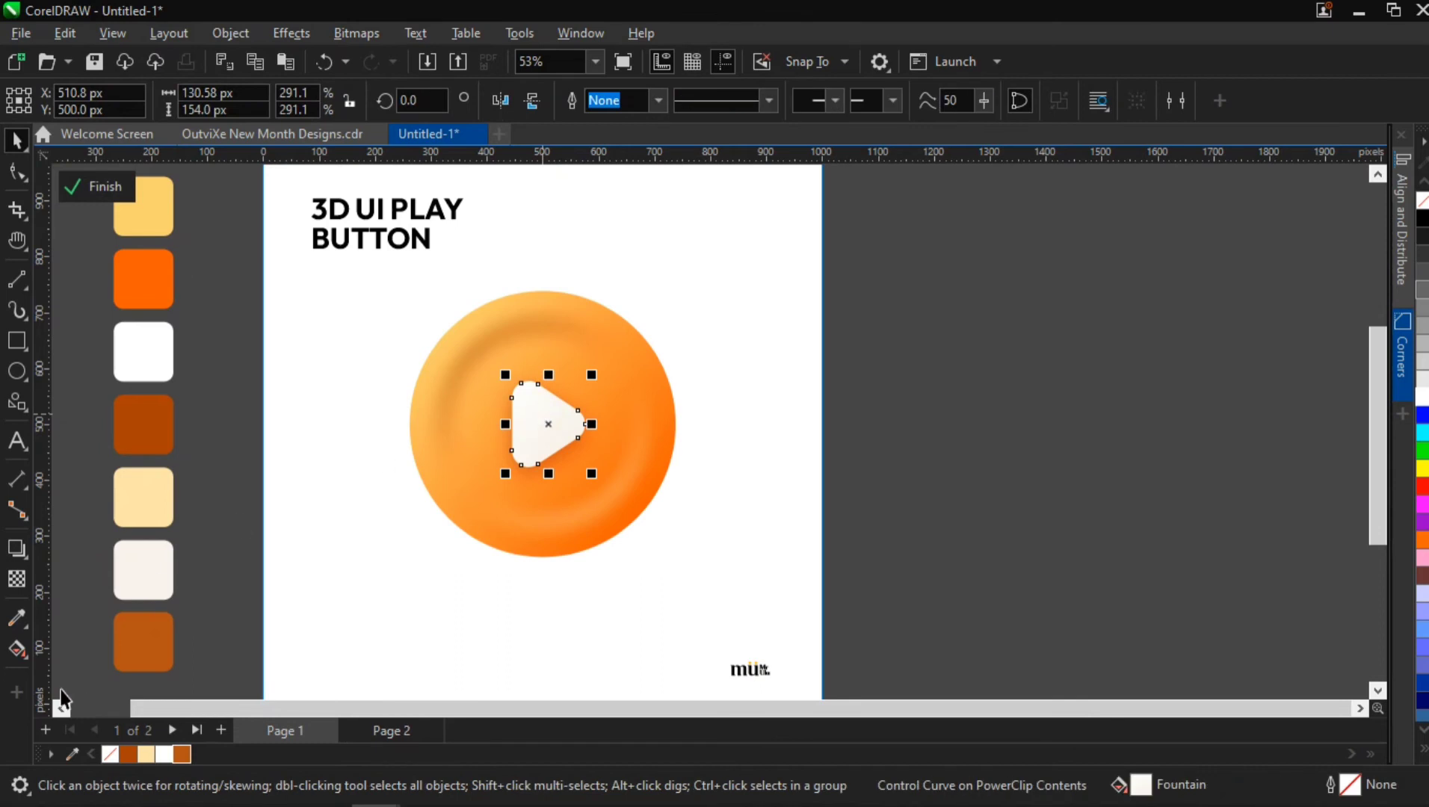
click(17, 552)
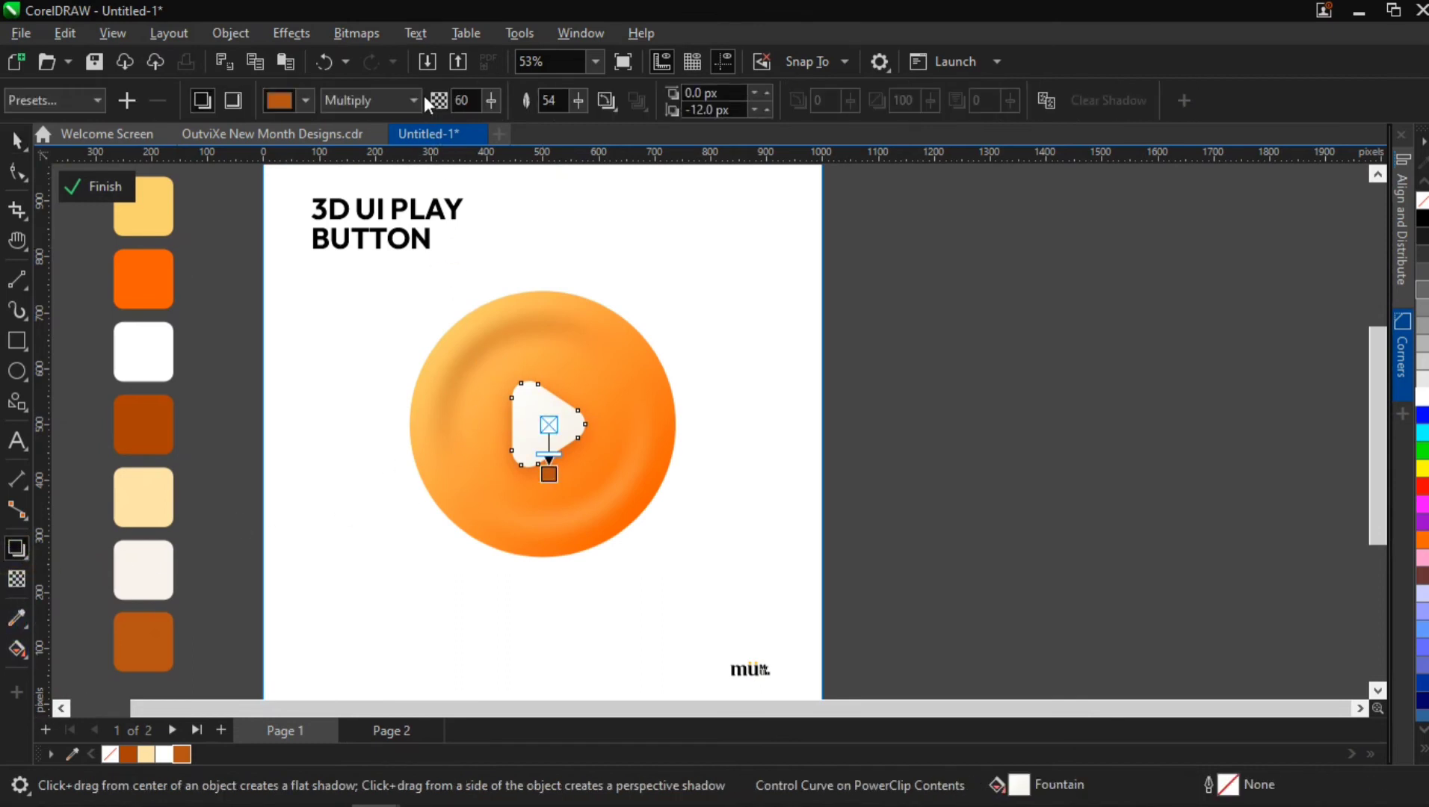
drag(491, 101, 488, 103)
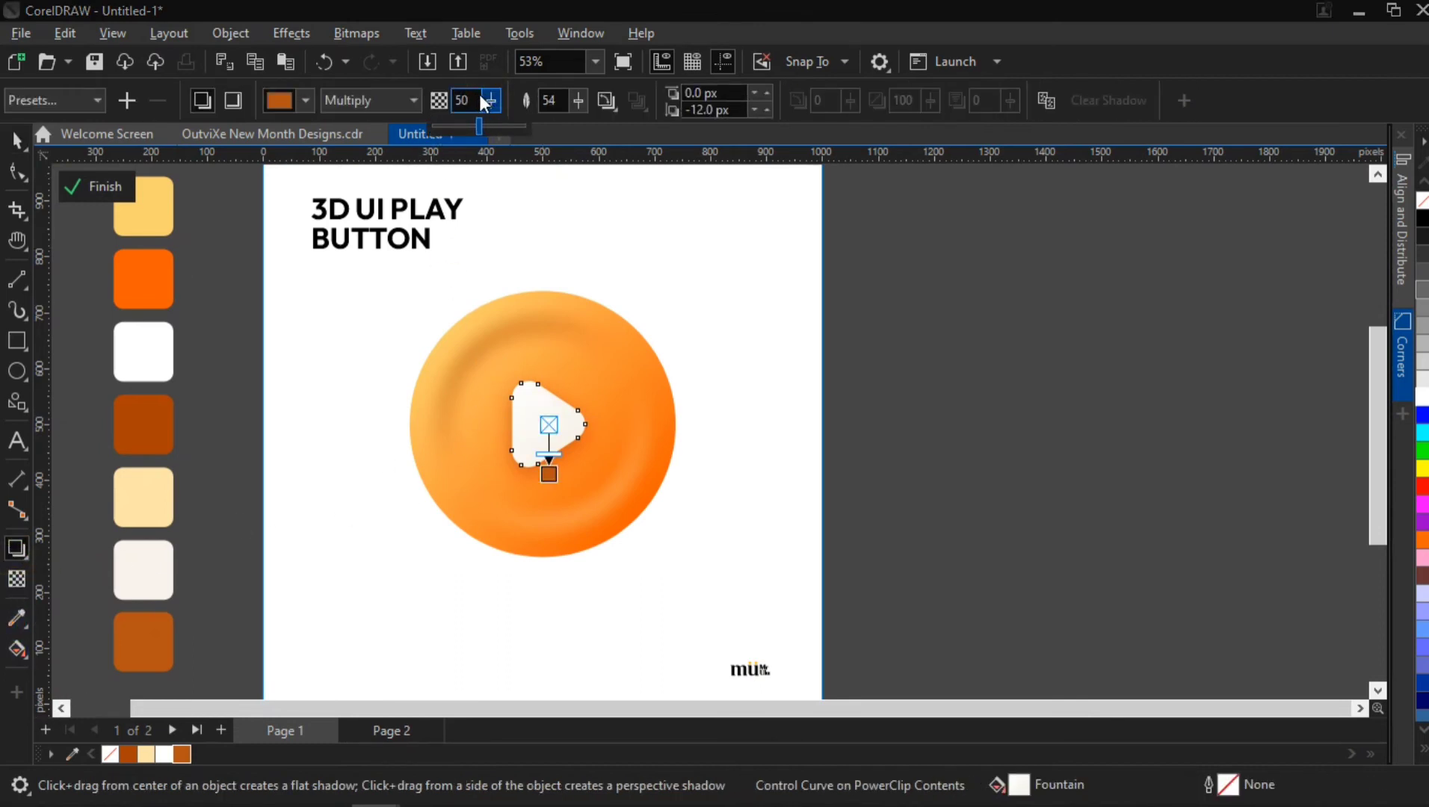
mouse_move(483, 102)
mouse_down()
mouse_move(495, 105)
mouse_move(484, 102)
mouse_up()
click(16, 139)
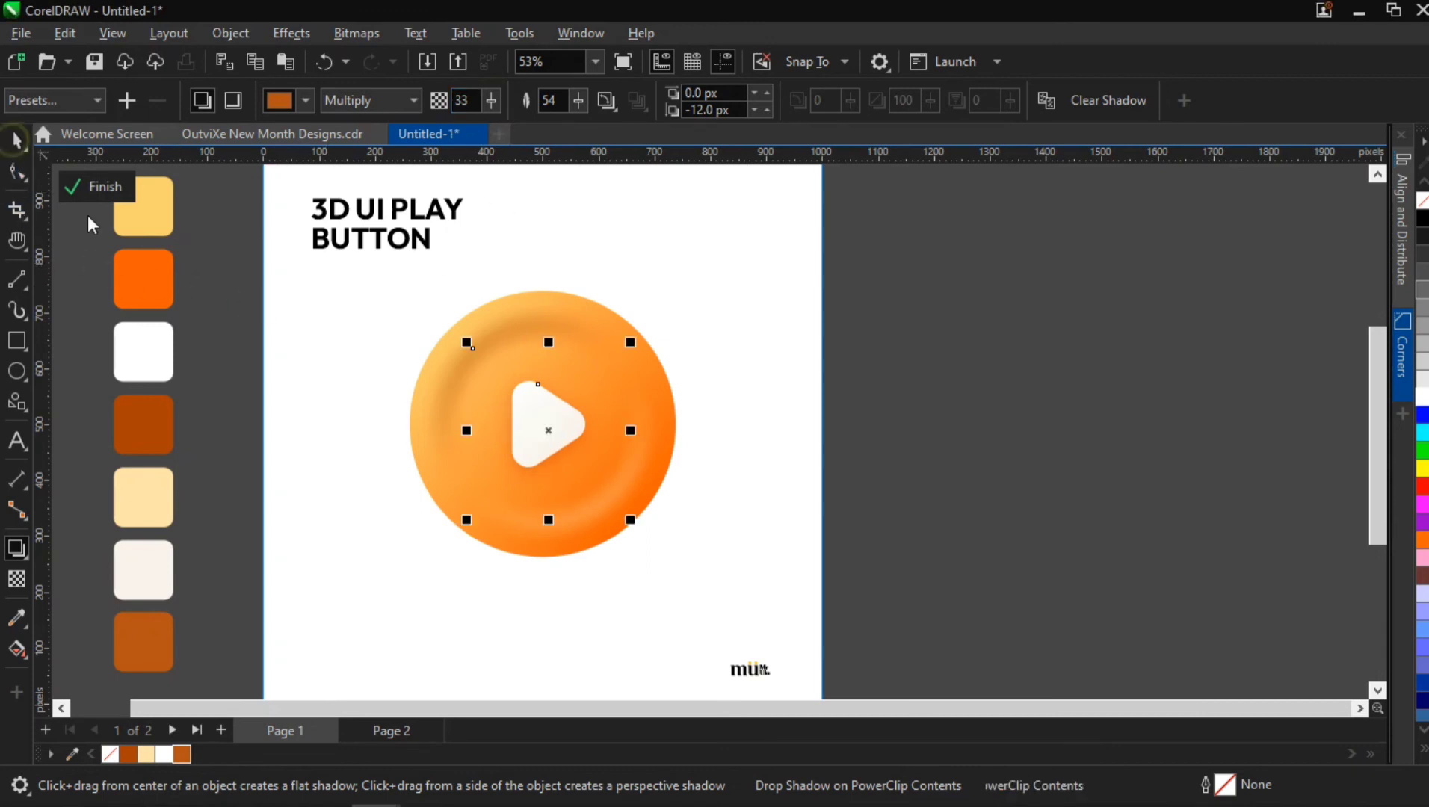
click(934, 335)
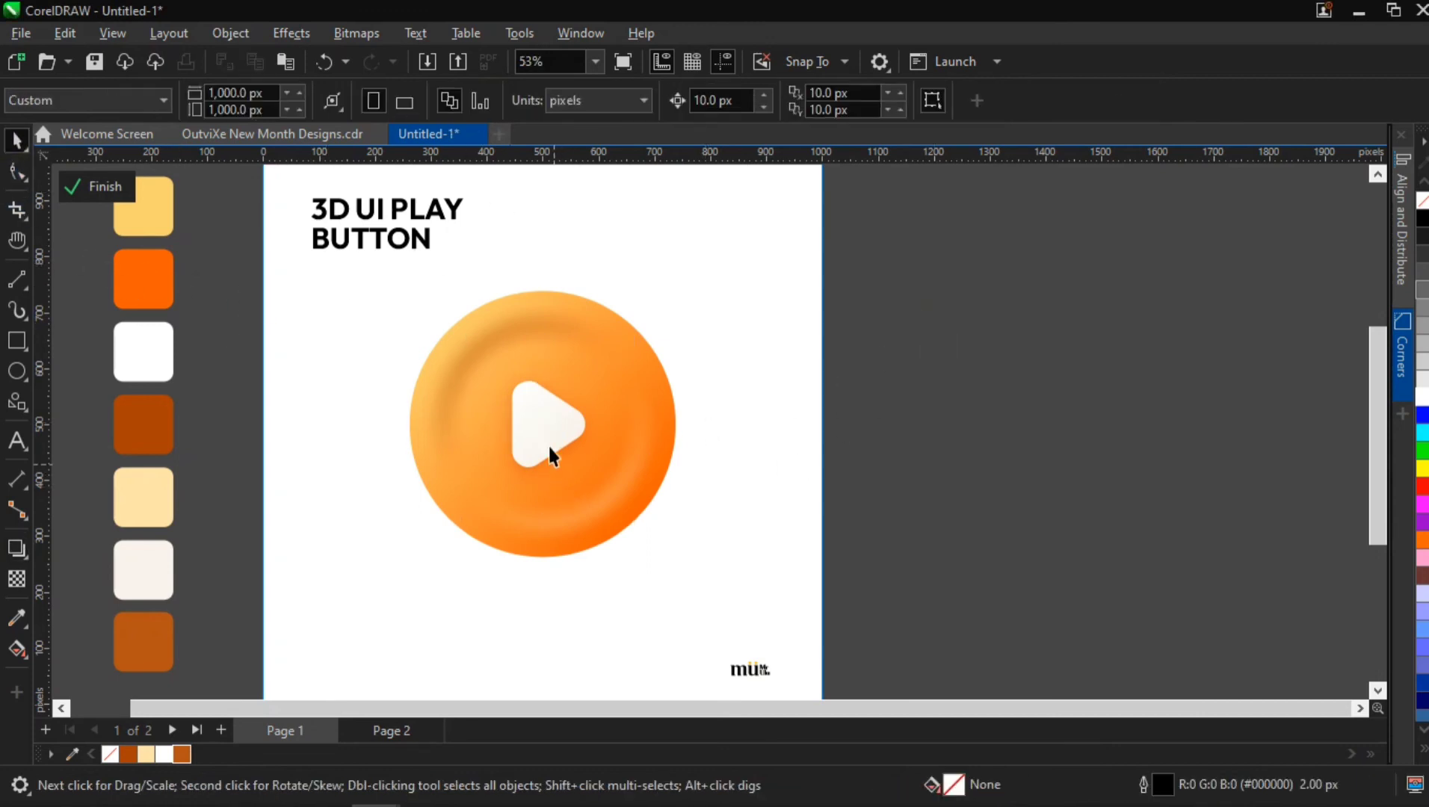
Raise the opacity of the play triangle's drop shadow to 58.
scroll(550, 452, up, 2)
click(527, 448)
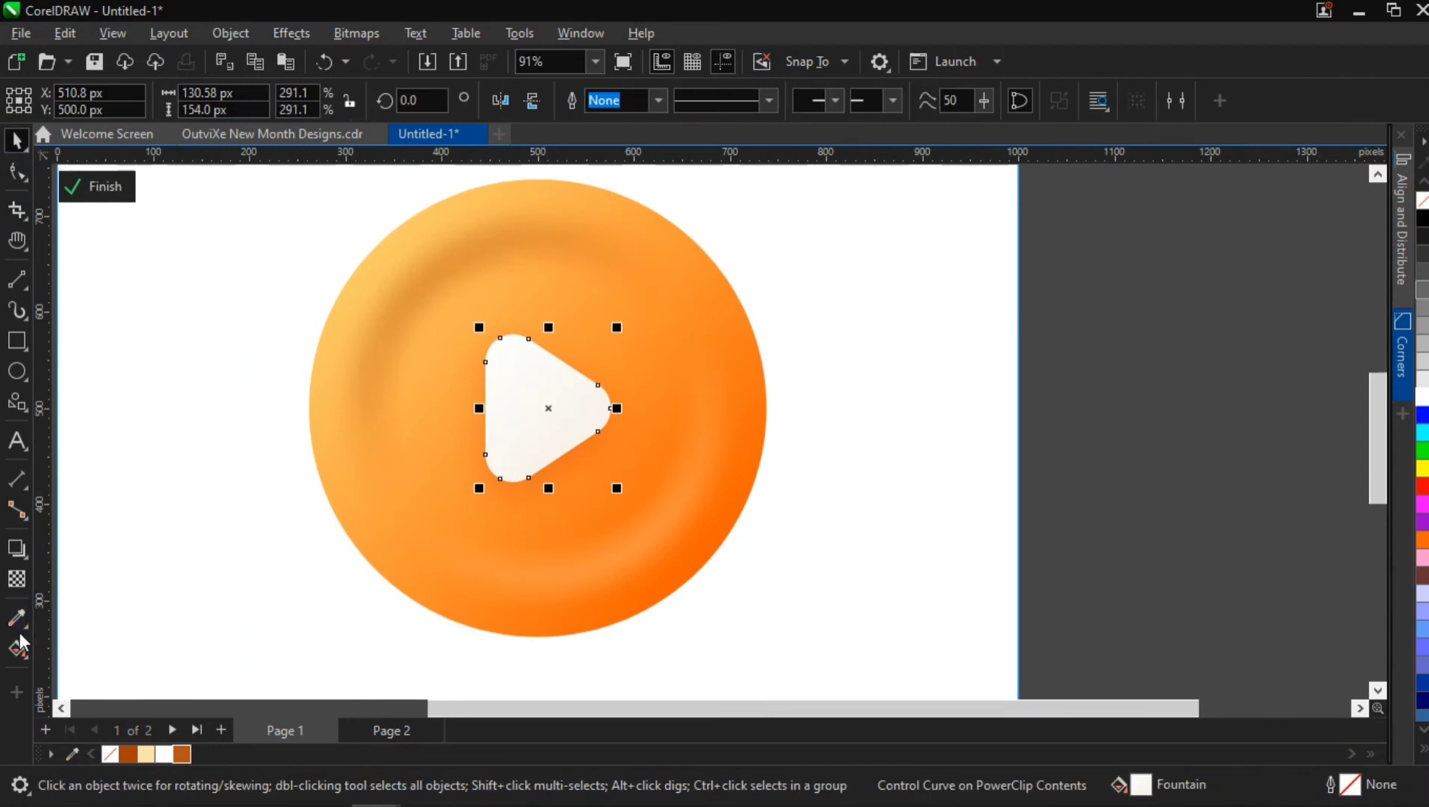
click(16, 549)
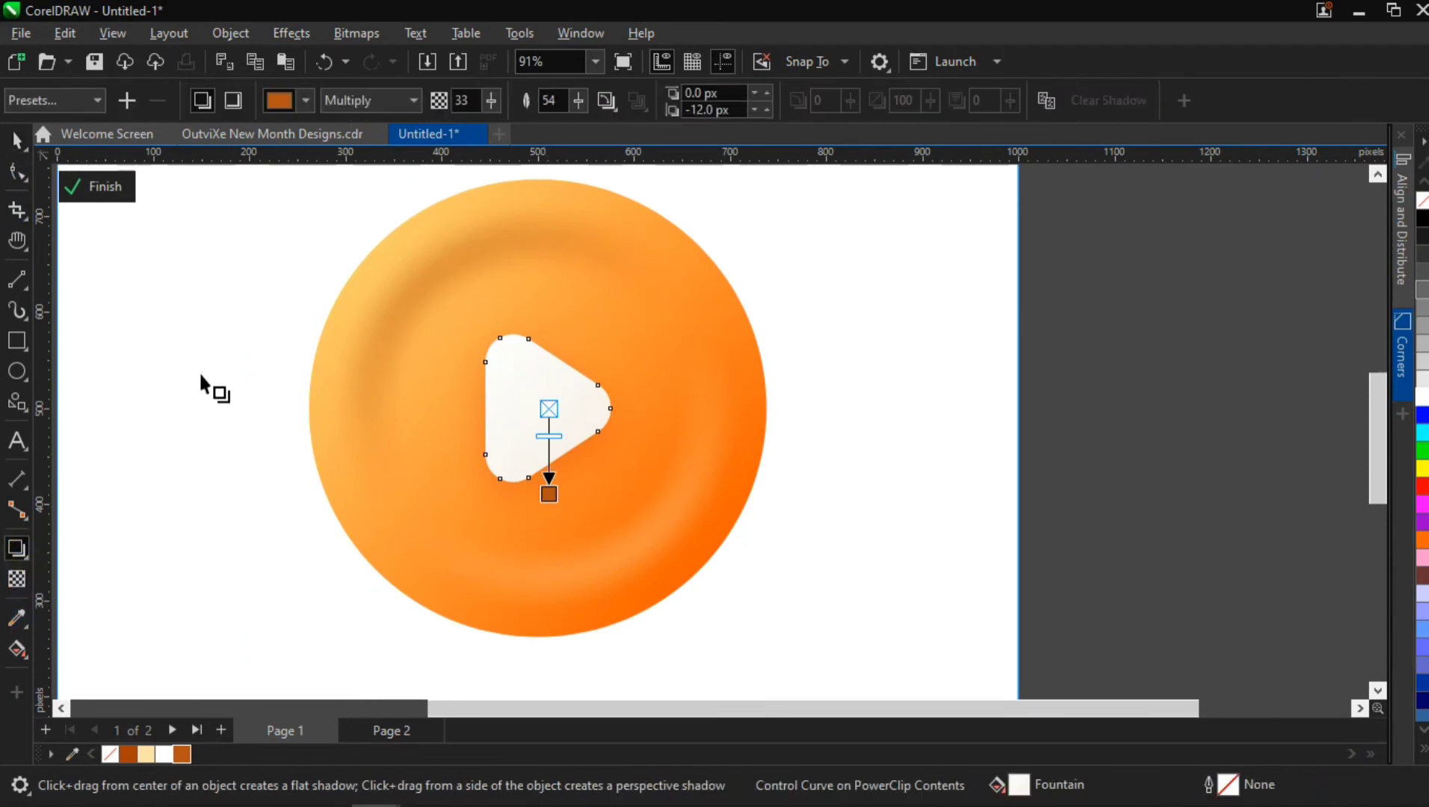
click(494, 98)
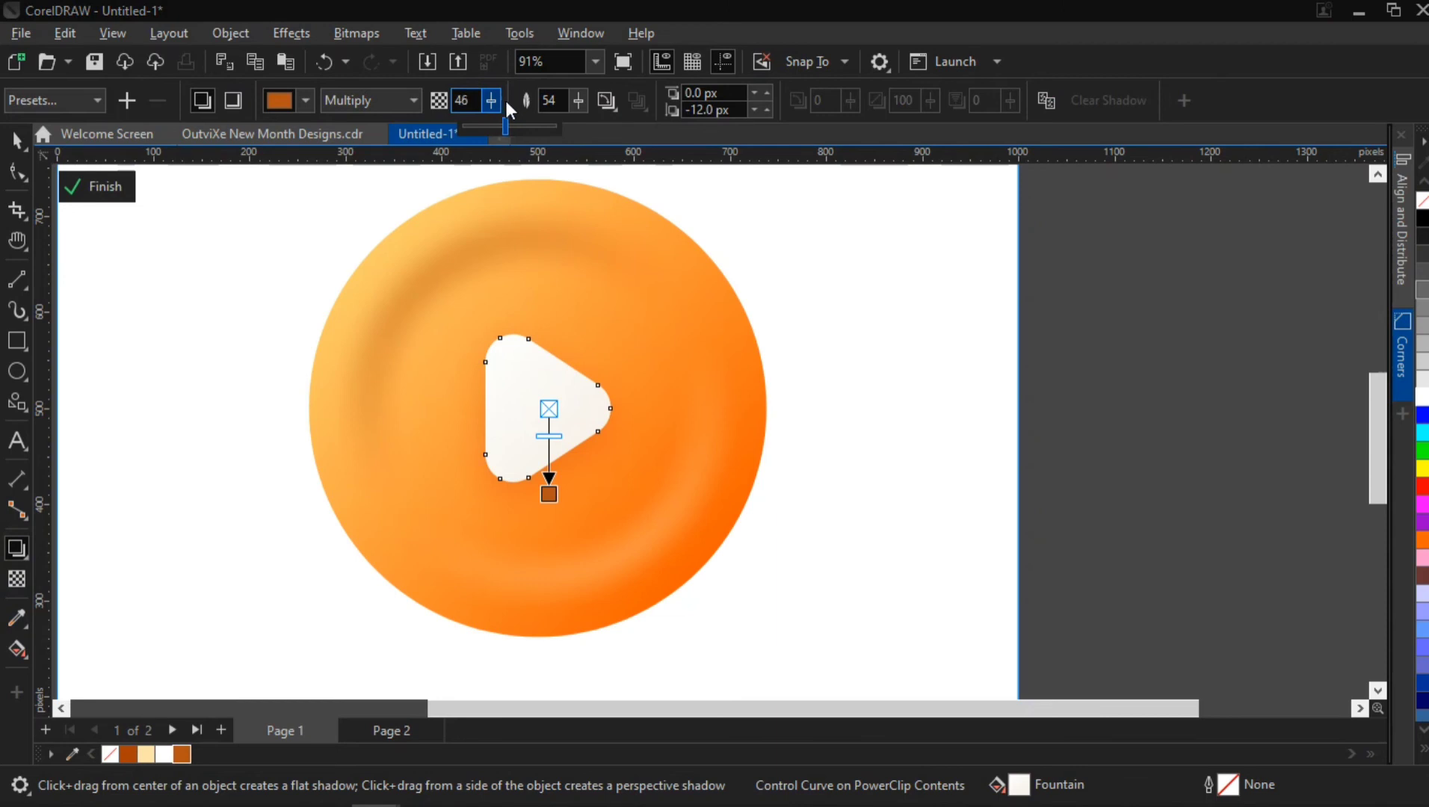
click(494, 99)
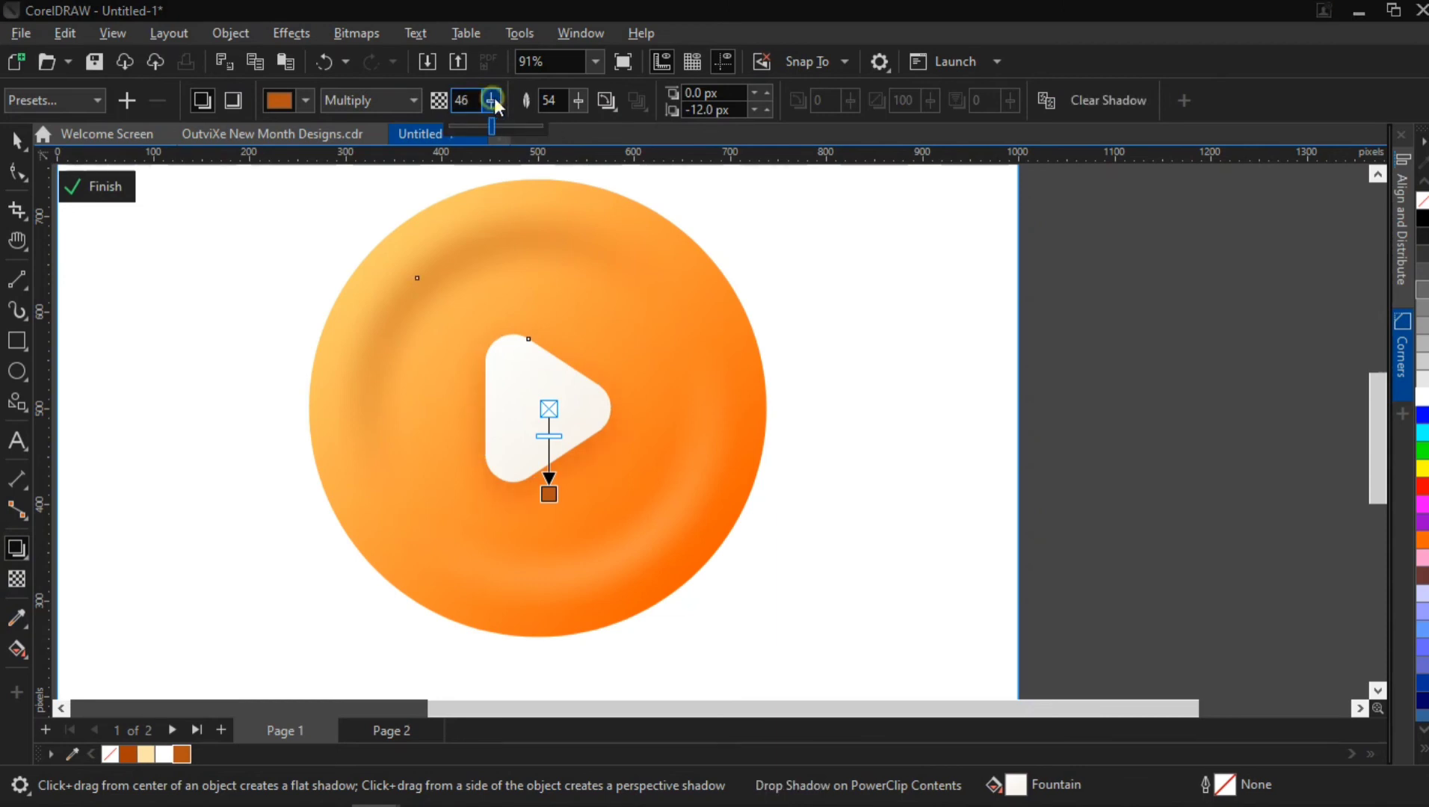
drag(503, 101, 504, 100)
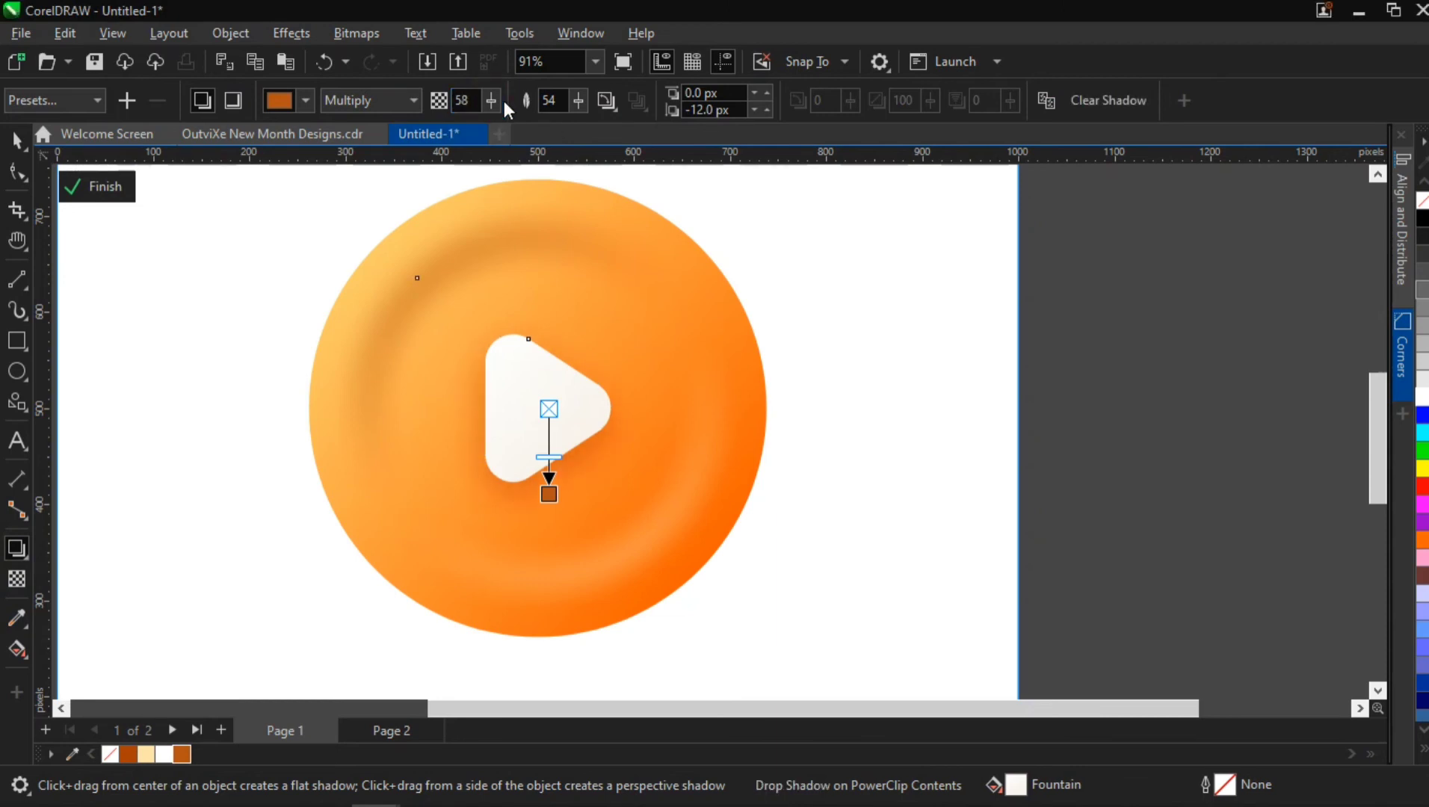
Reduce the feathering of the play triangle's drop shadow to 38.
click(576, 103)
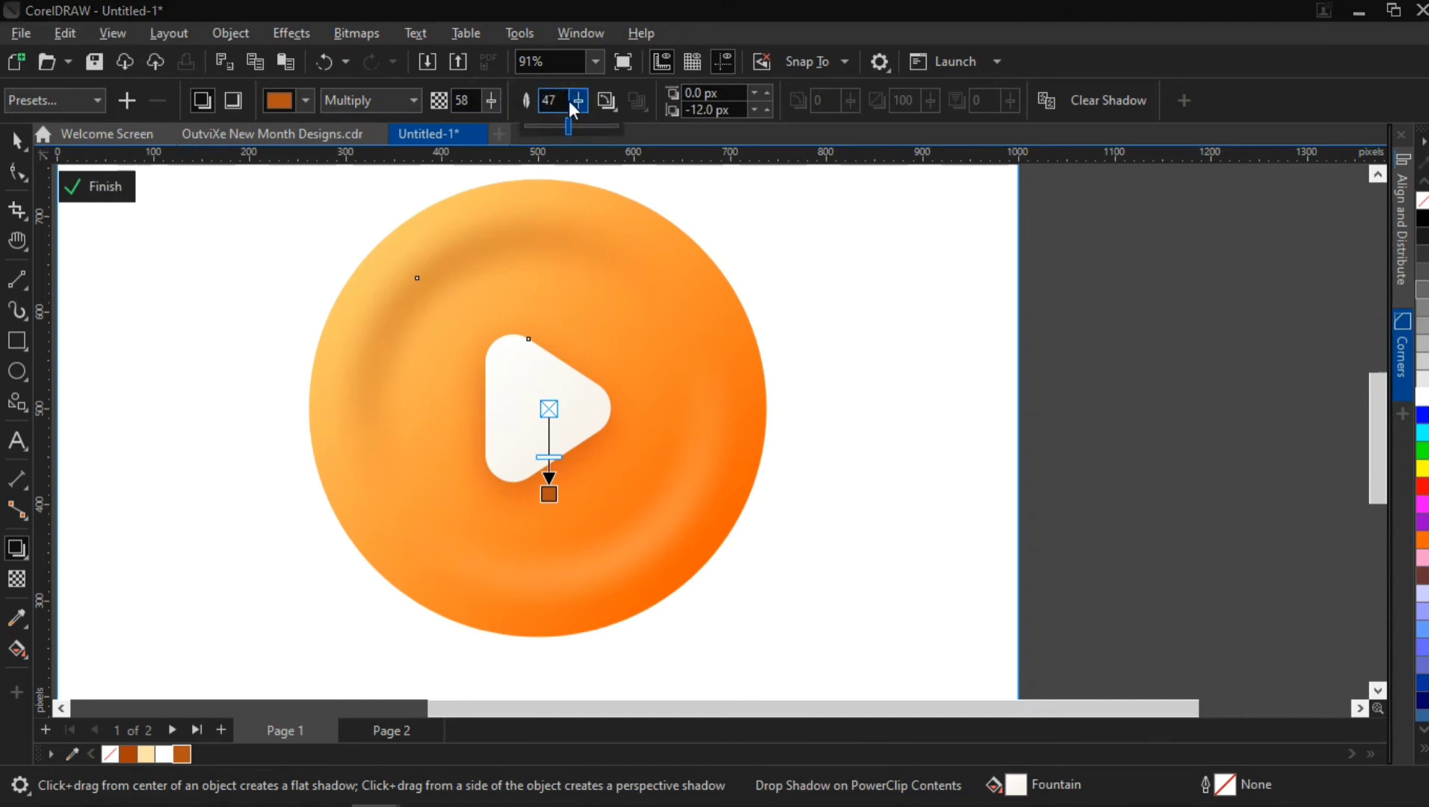
click(579, 103)
drag(572, 104, 572, 105)
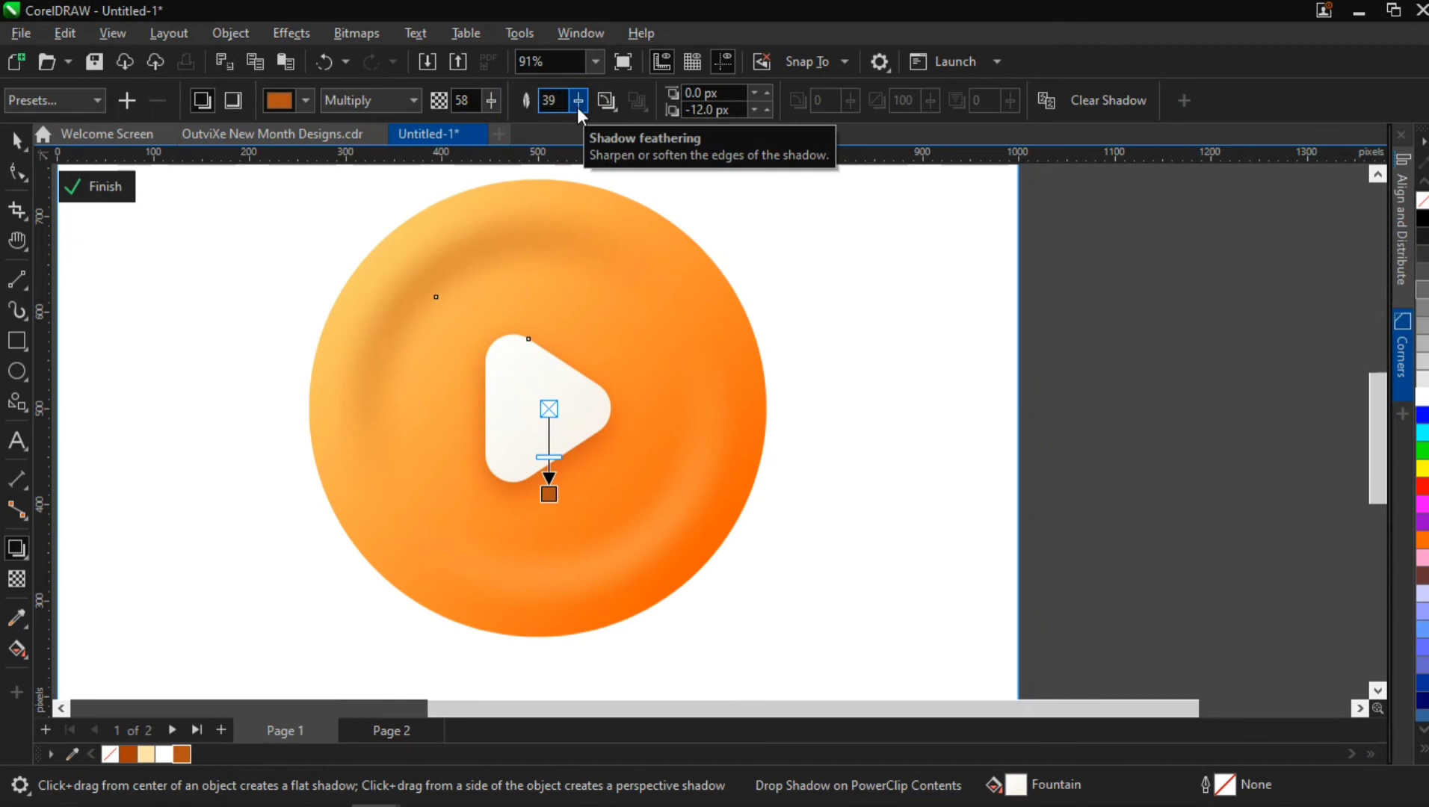
drag(577, 107, 494, 97)
click(493, 100)
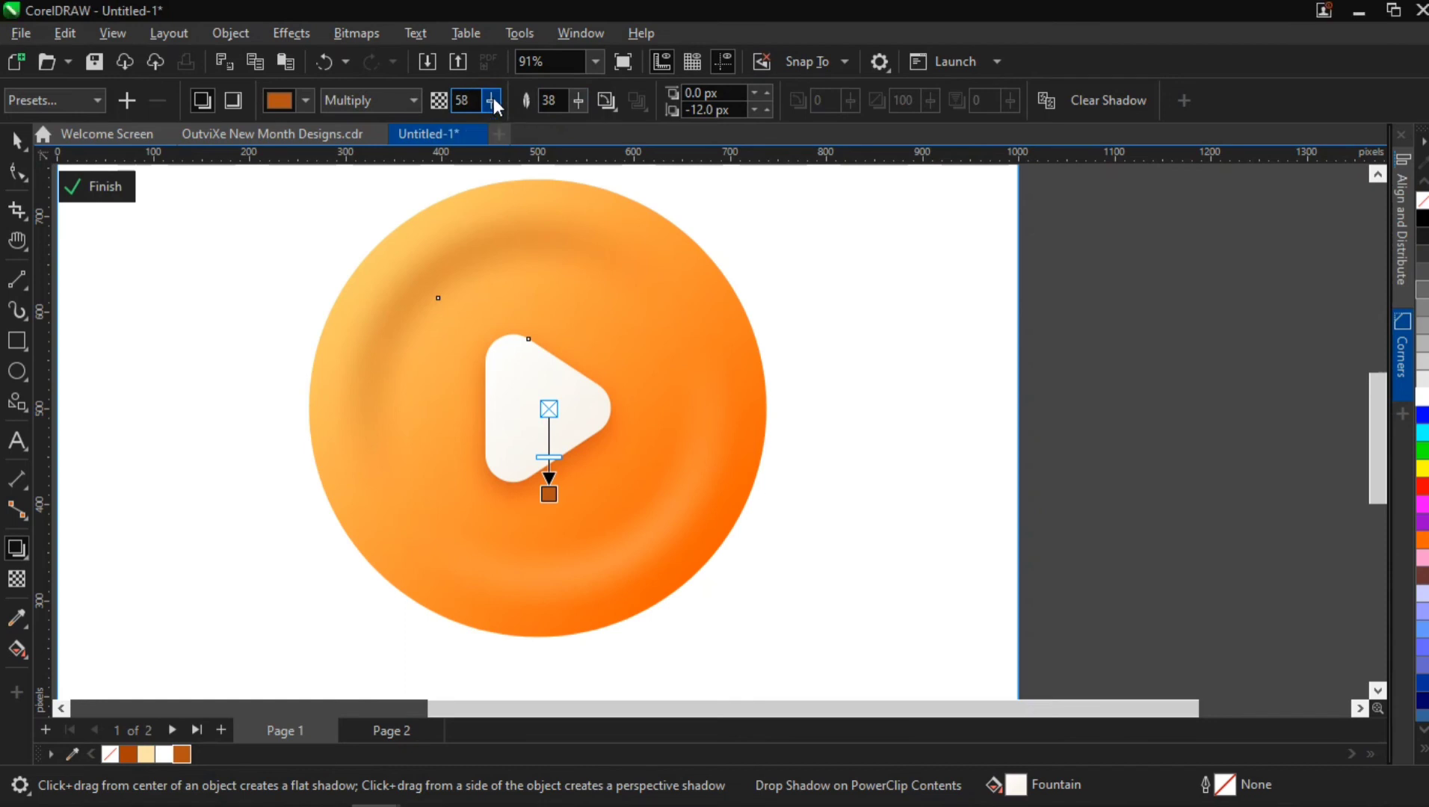
Scale the play triangle down to 87.6 percent about its centre and deselect it.
click(11, 134)
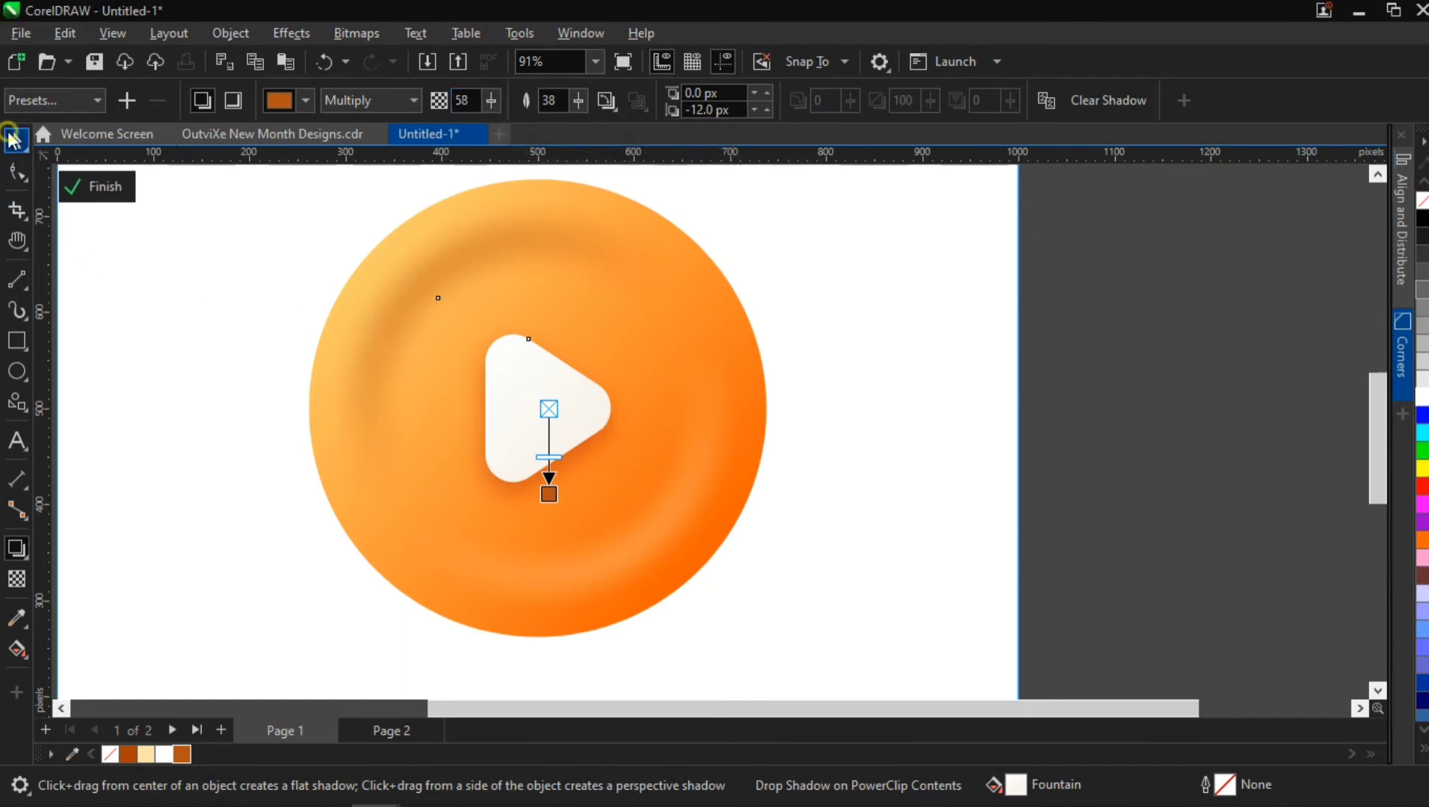
click(218, 366)
scroll(397, 469, down, 2)
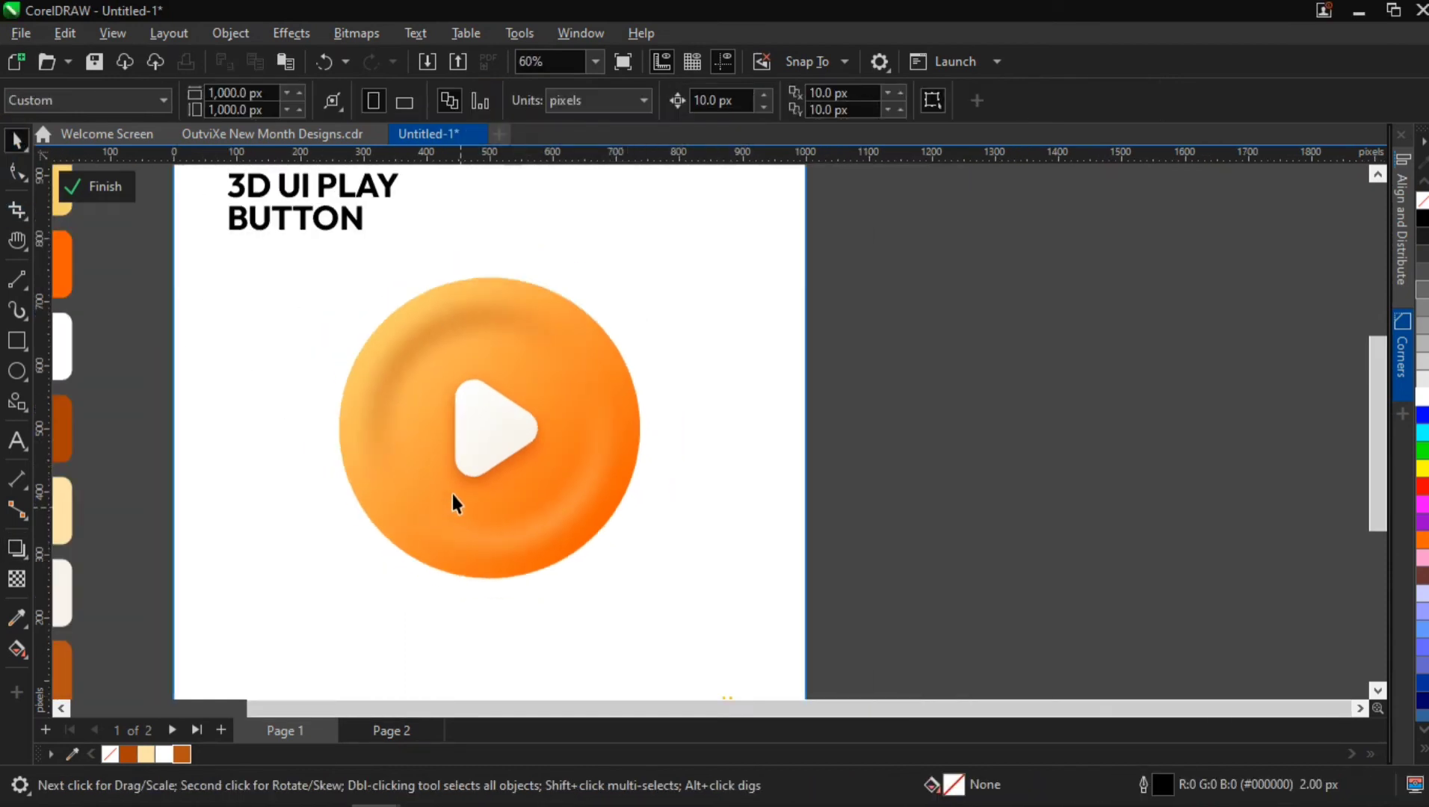
click(507, 428)
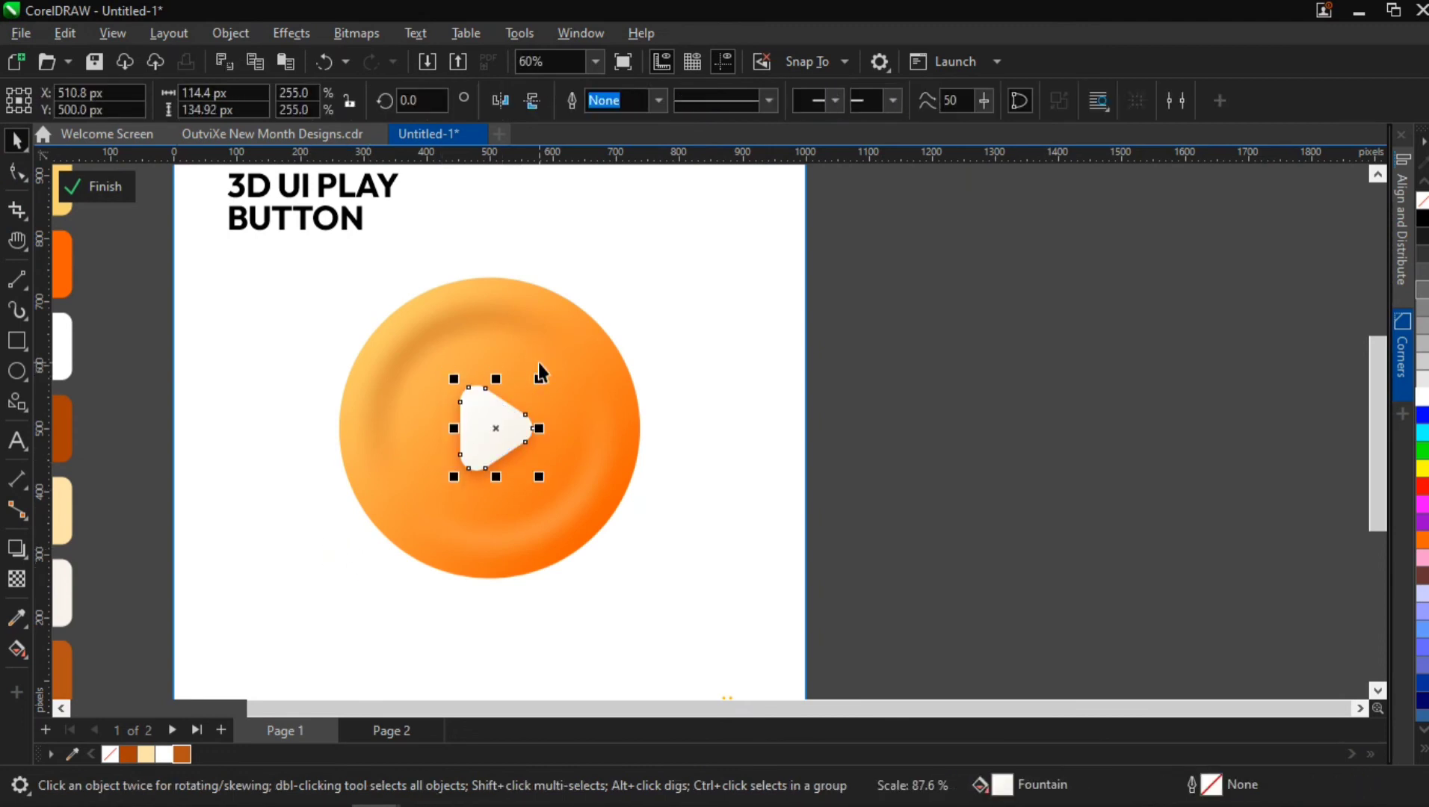
click(847, 365)
scroll(540, 458, down, 1)
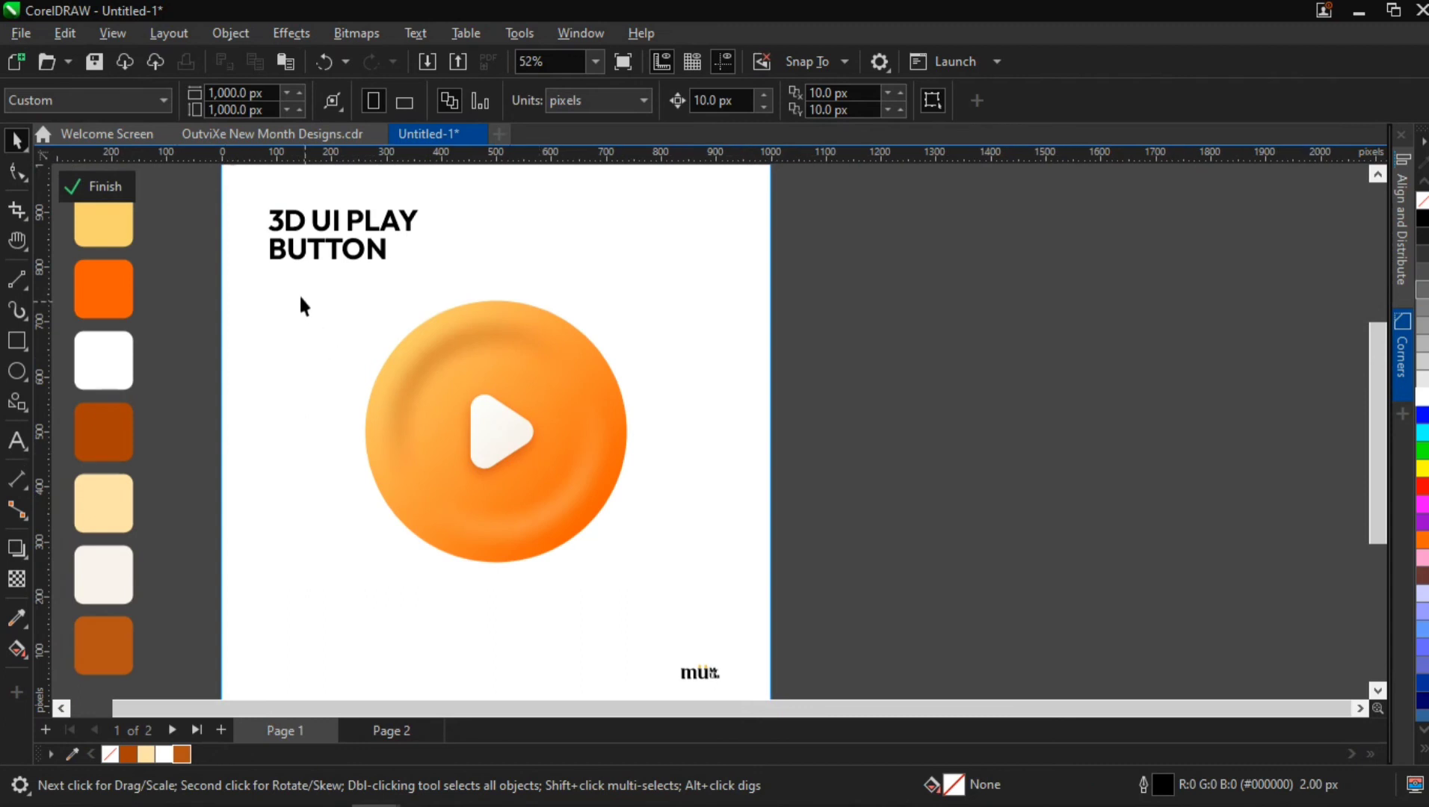
Select all the pieces of the orange play button and group them.
drag(531, 467, 707, 622)
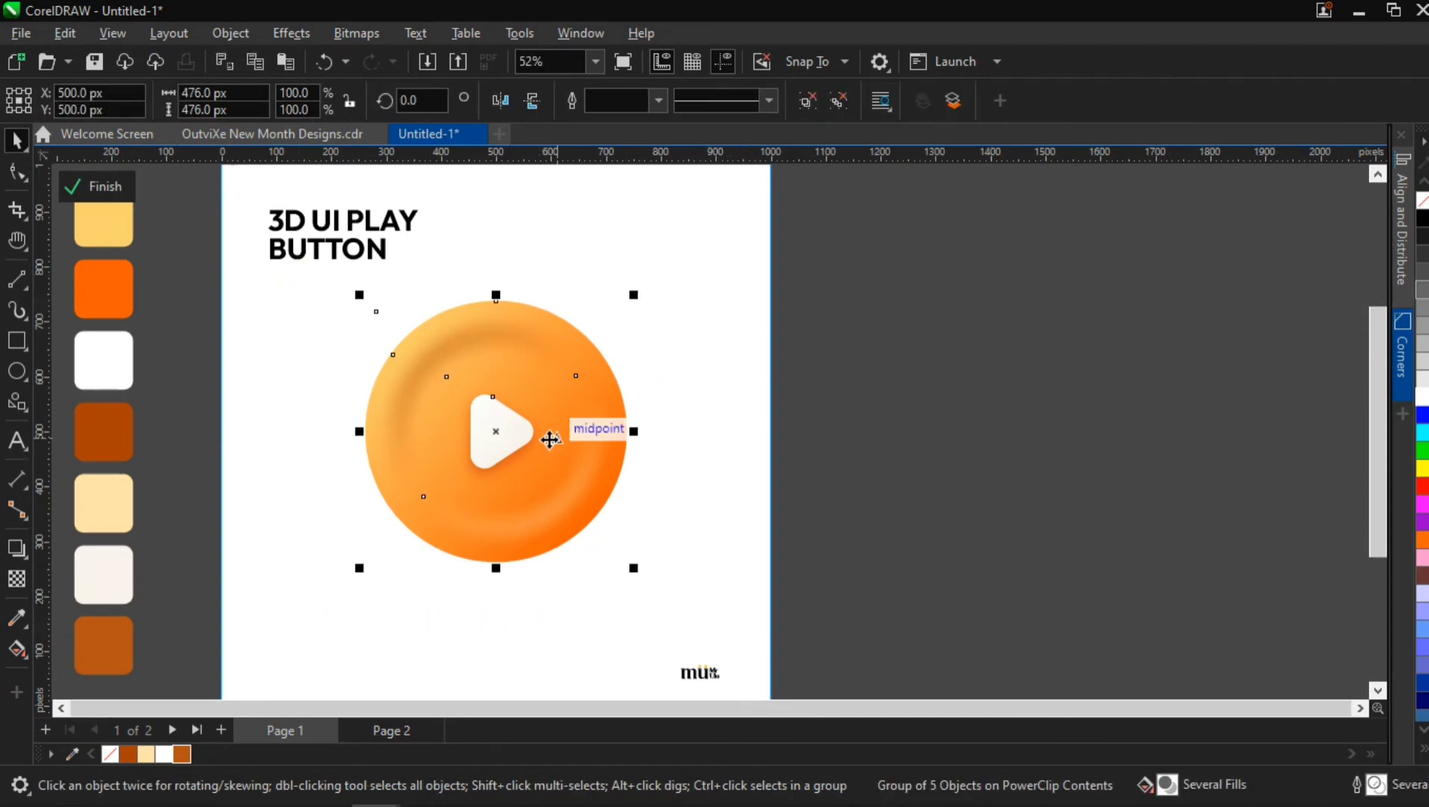
scroll(550, 439, down, 2)
drag(539, 438, 567, 454)
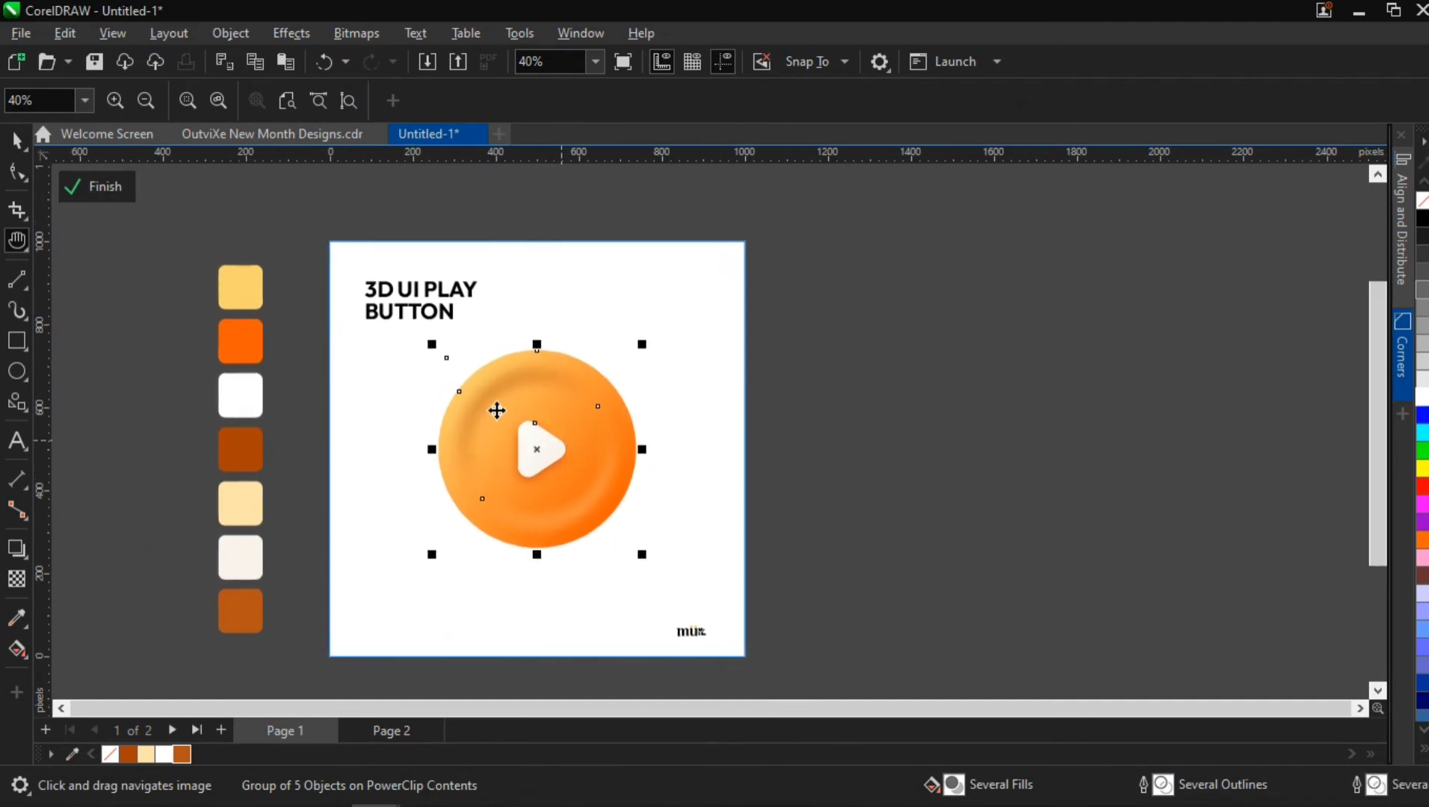
key(space)
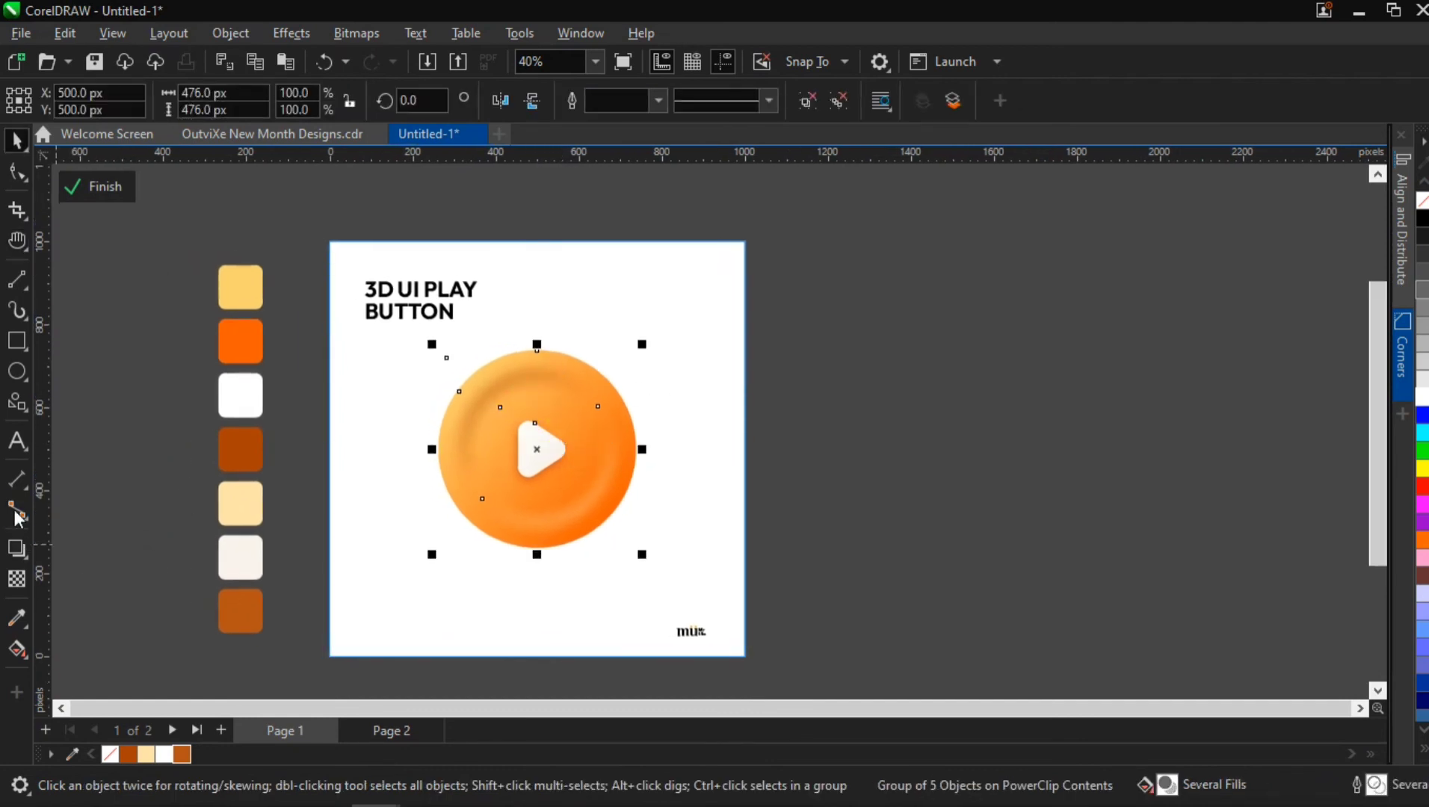
Create a page-sized background rectangle behind the artwork, remove its outline and enlarge it to 1,066 px square about its centre.
double_click(17, 341)
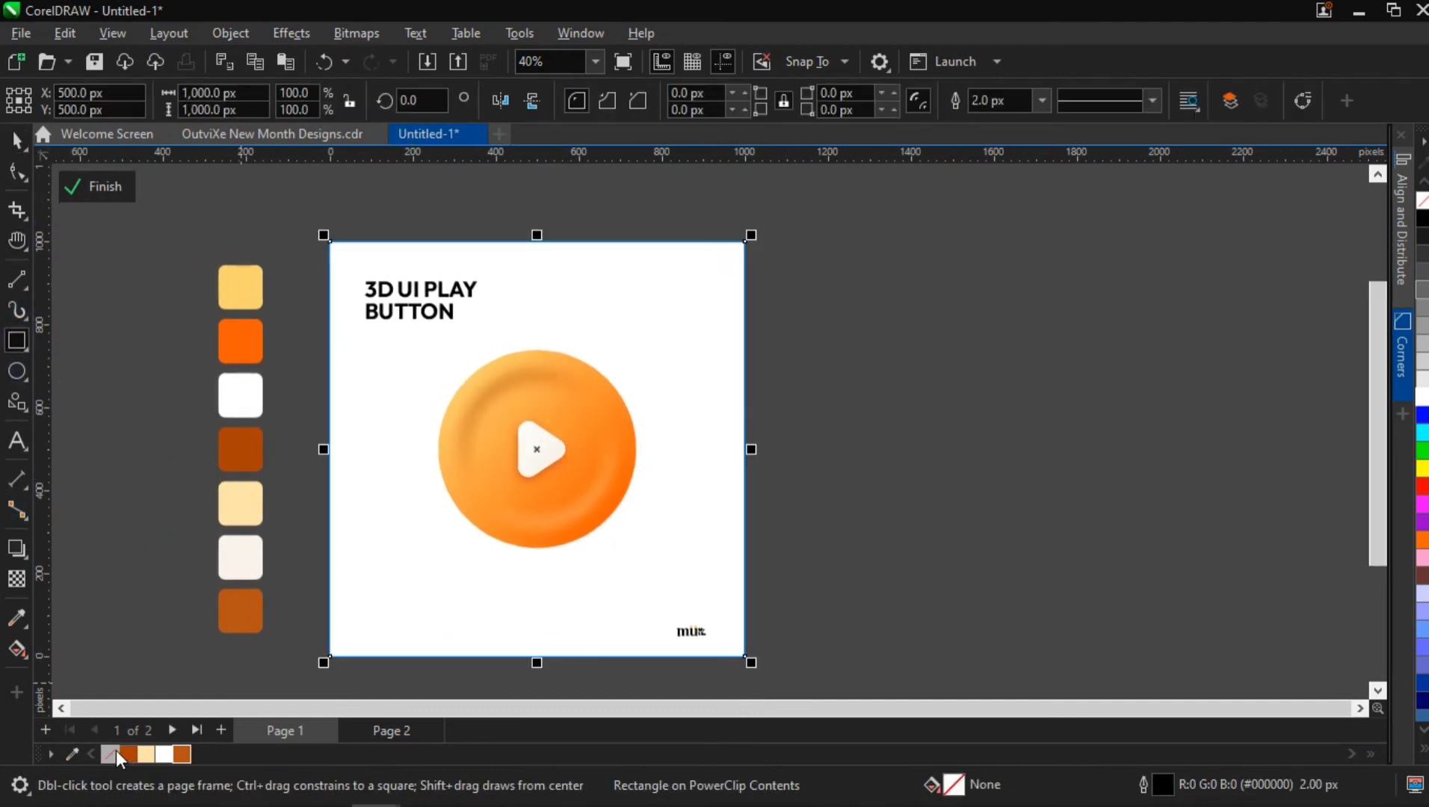
drag(752, 235, 774, 220)
click(17, 140)
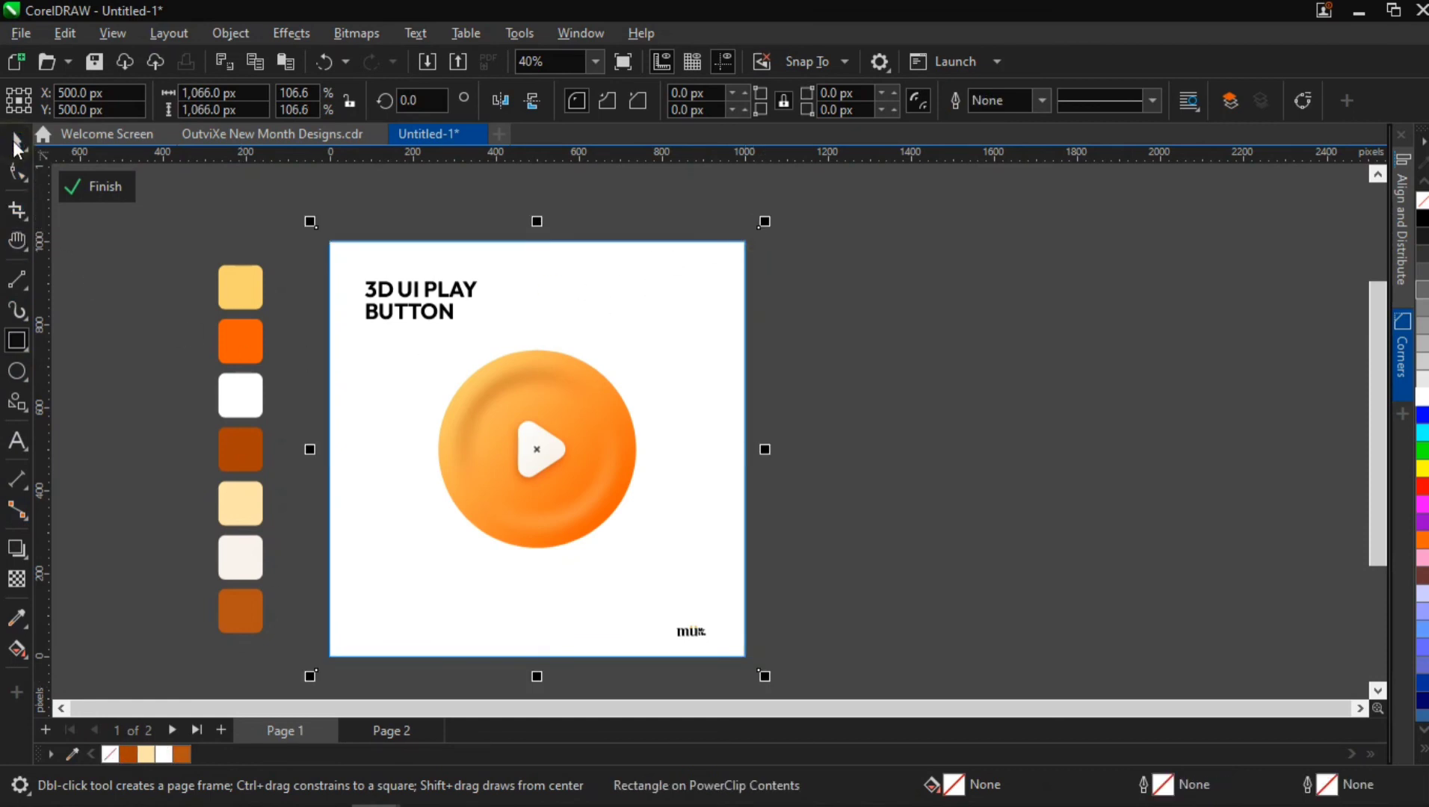
Apply a diagonal fountain fill rising from the background rectangle's lower-left corner, sampling the pale yellow swatch (#FFE4AA) as start colour.
click(17, 649)
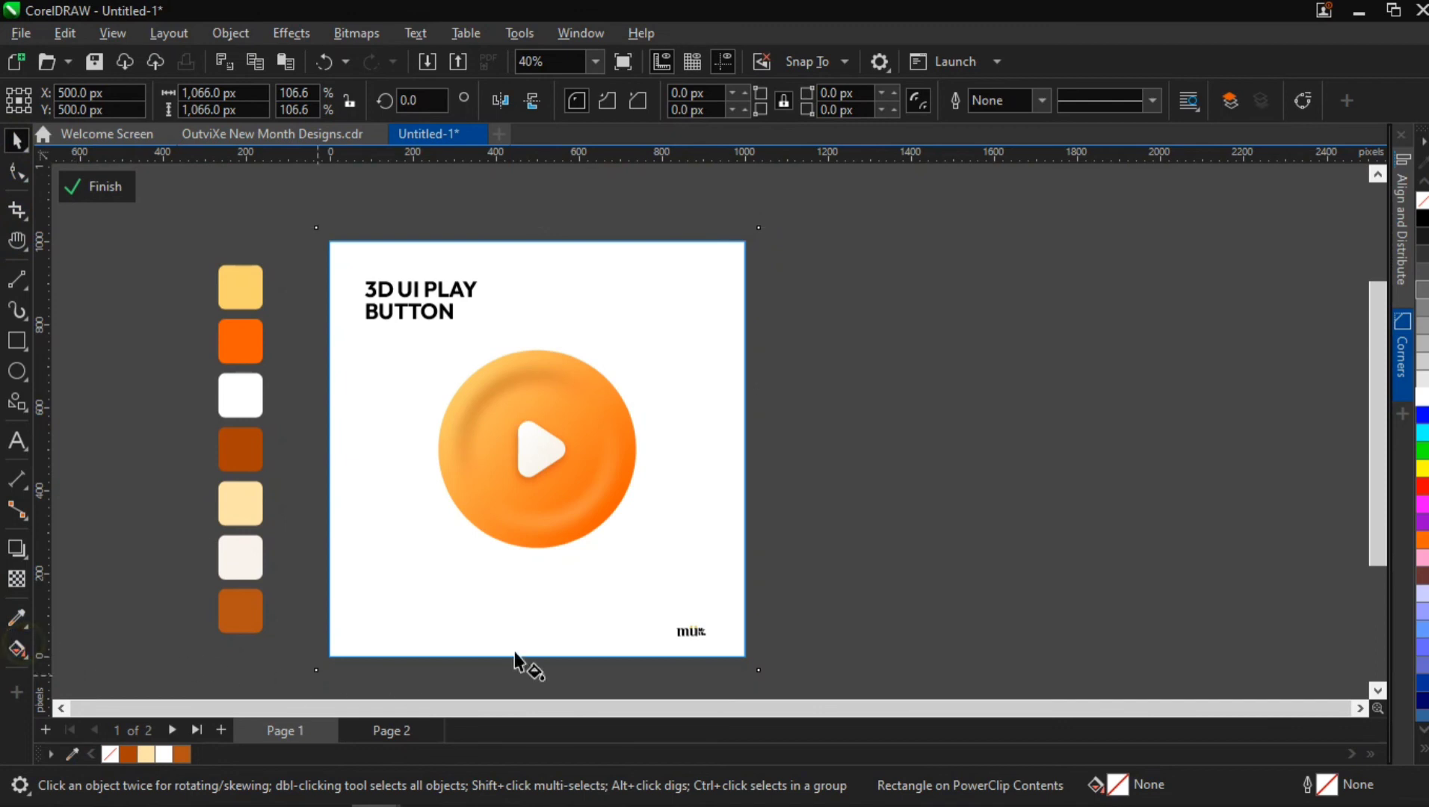
drag(310, 668, 795, 314)
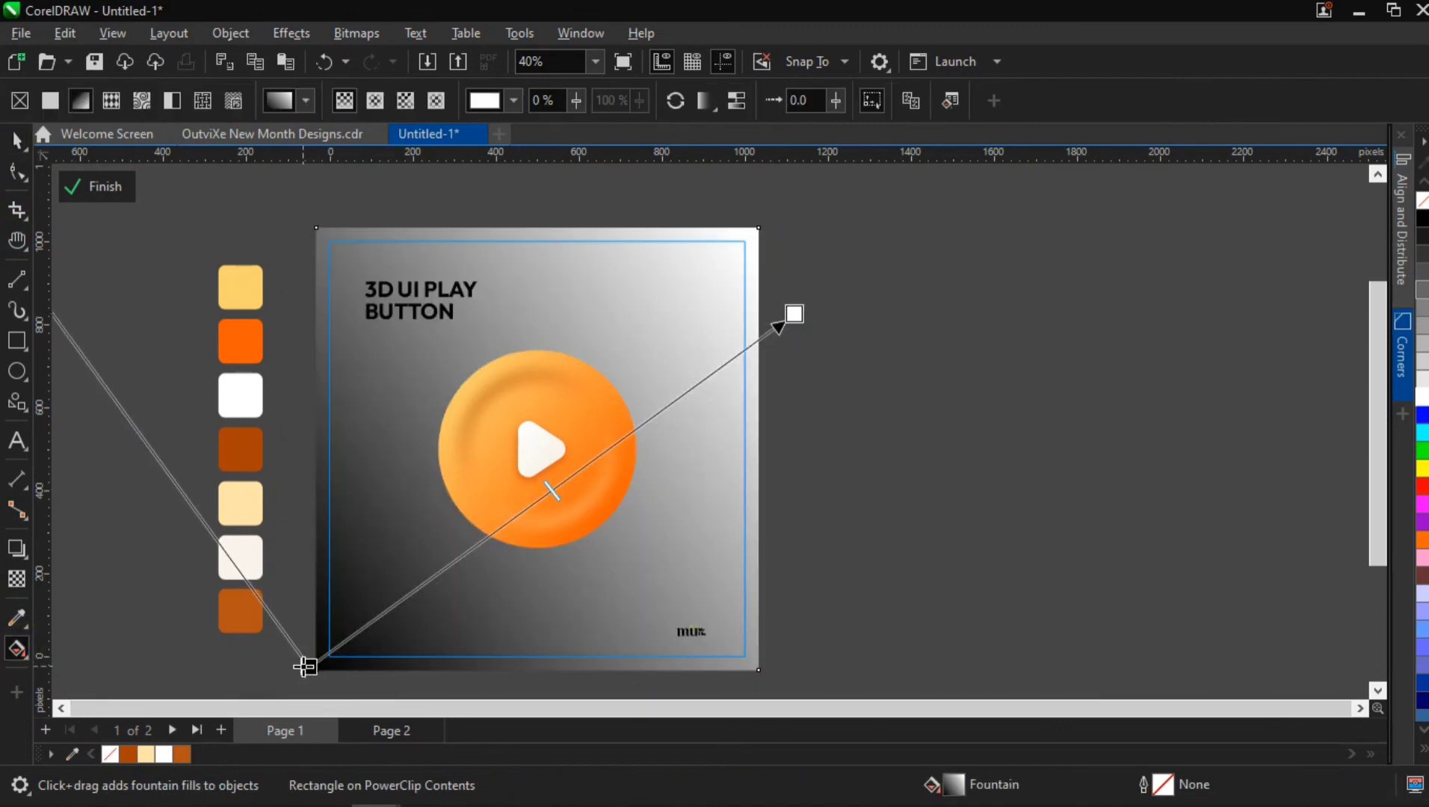
click(304, 667)
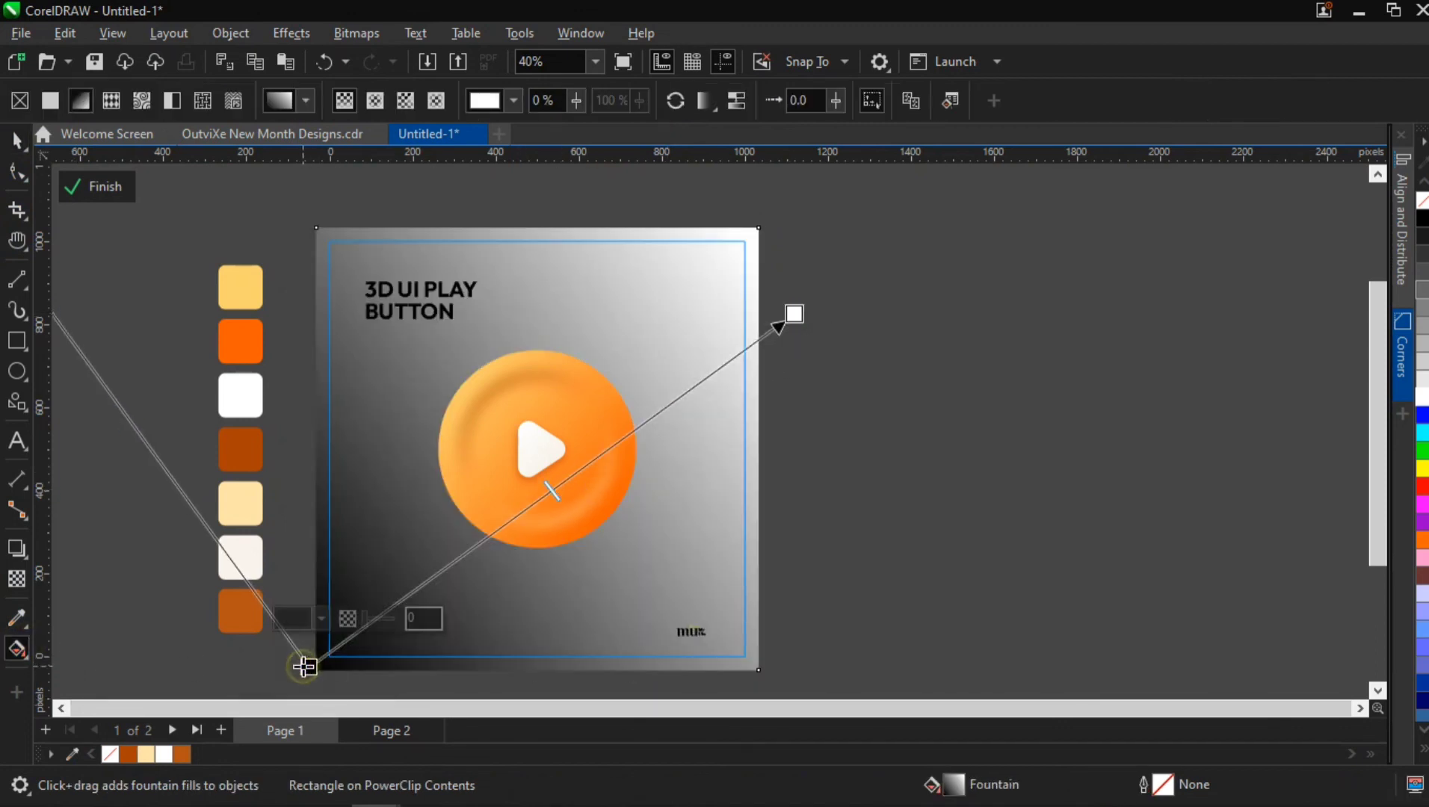
click(321, 618)
click(493, 575)
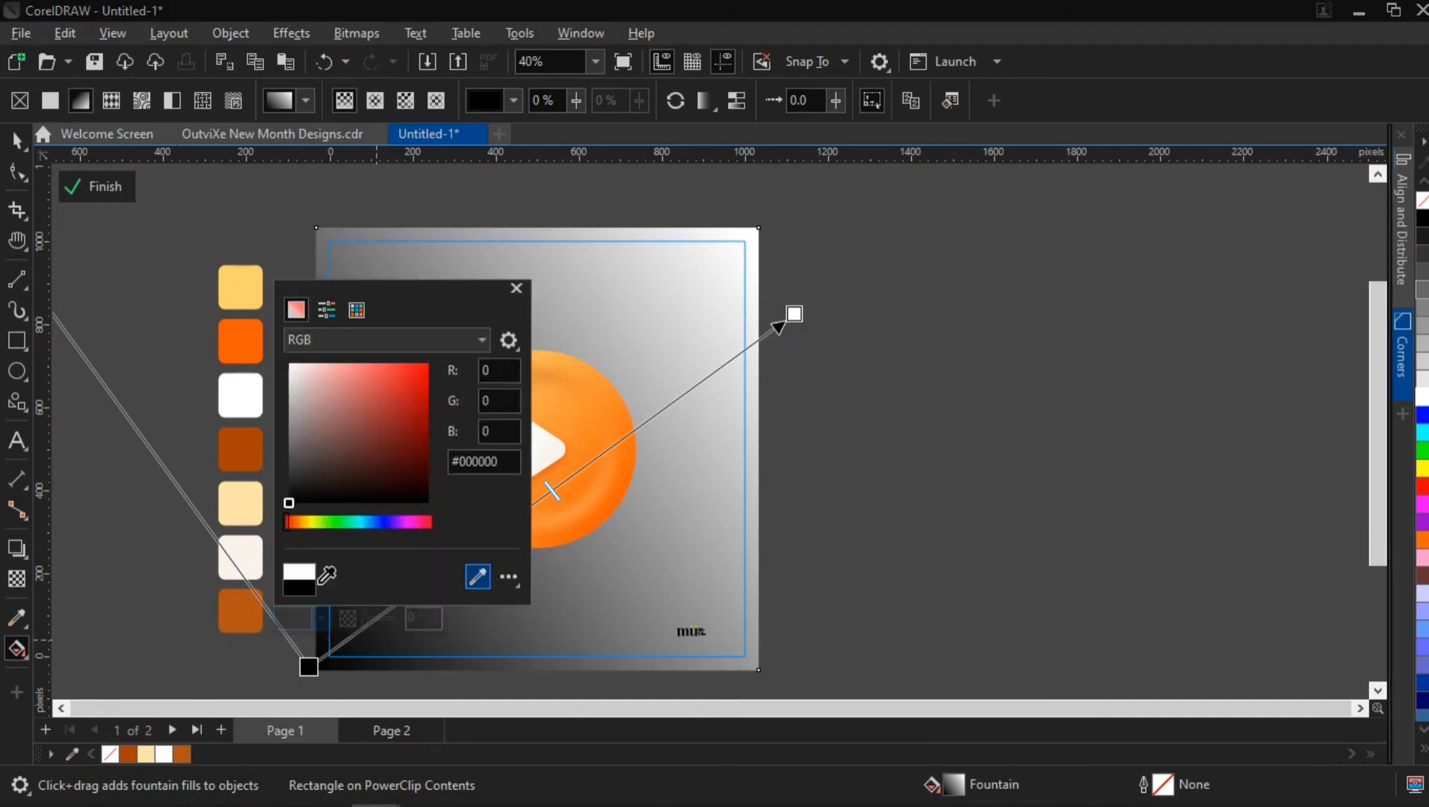
click(242, 511)
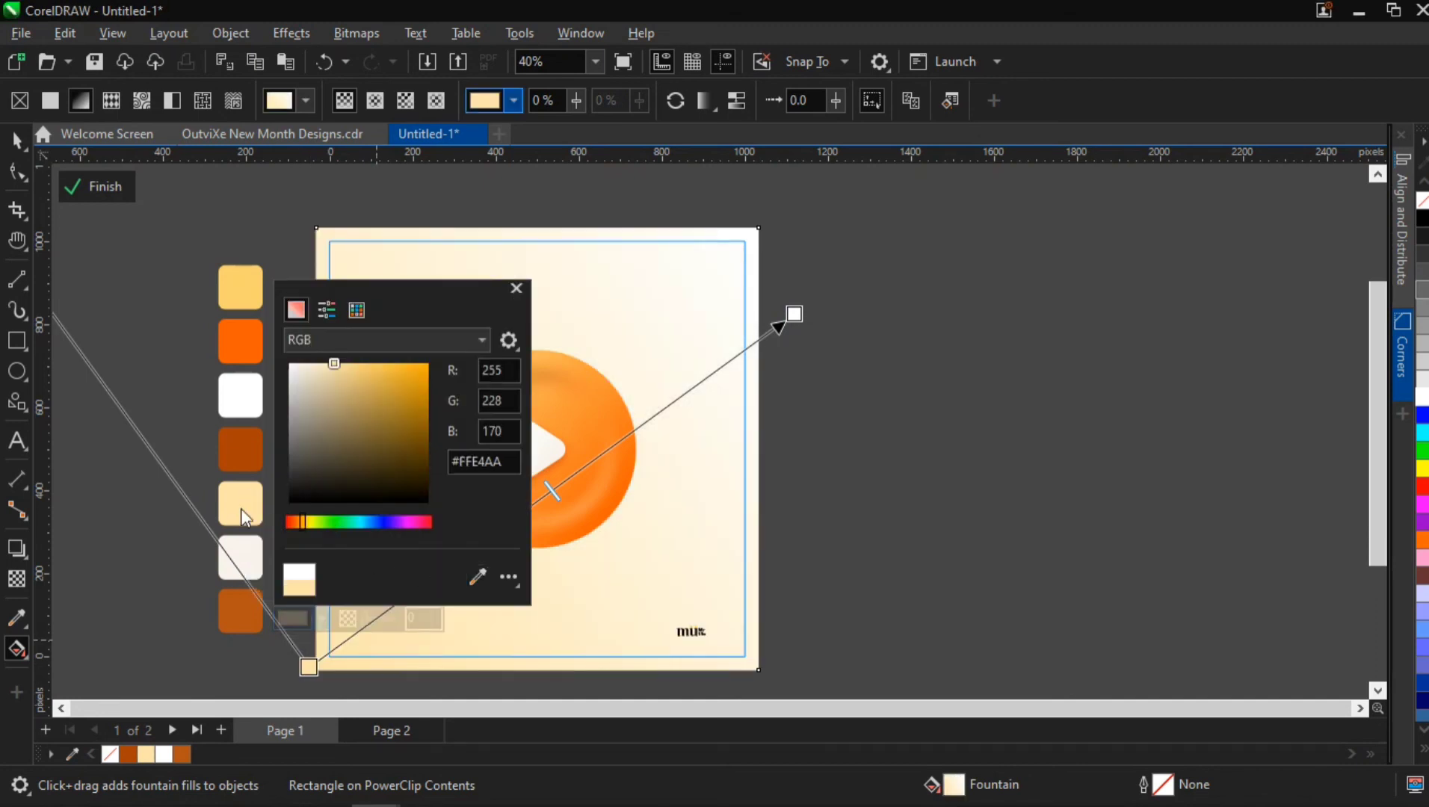
Set the end colour of the background's fountain fill to the golden yellow swatch (#FAD36F).
click(797, 318)
click(807, 338)
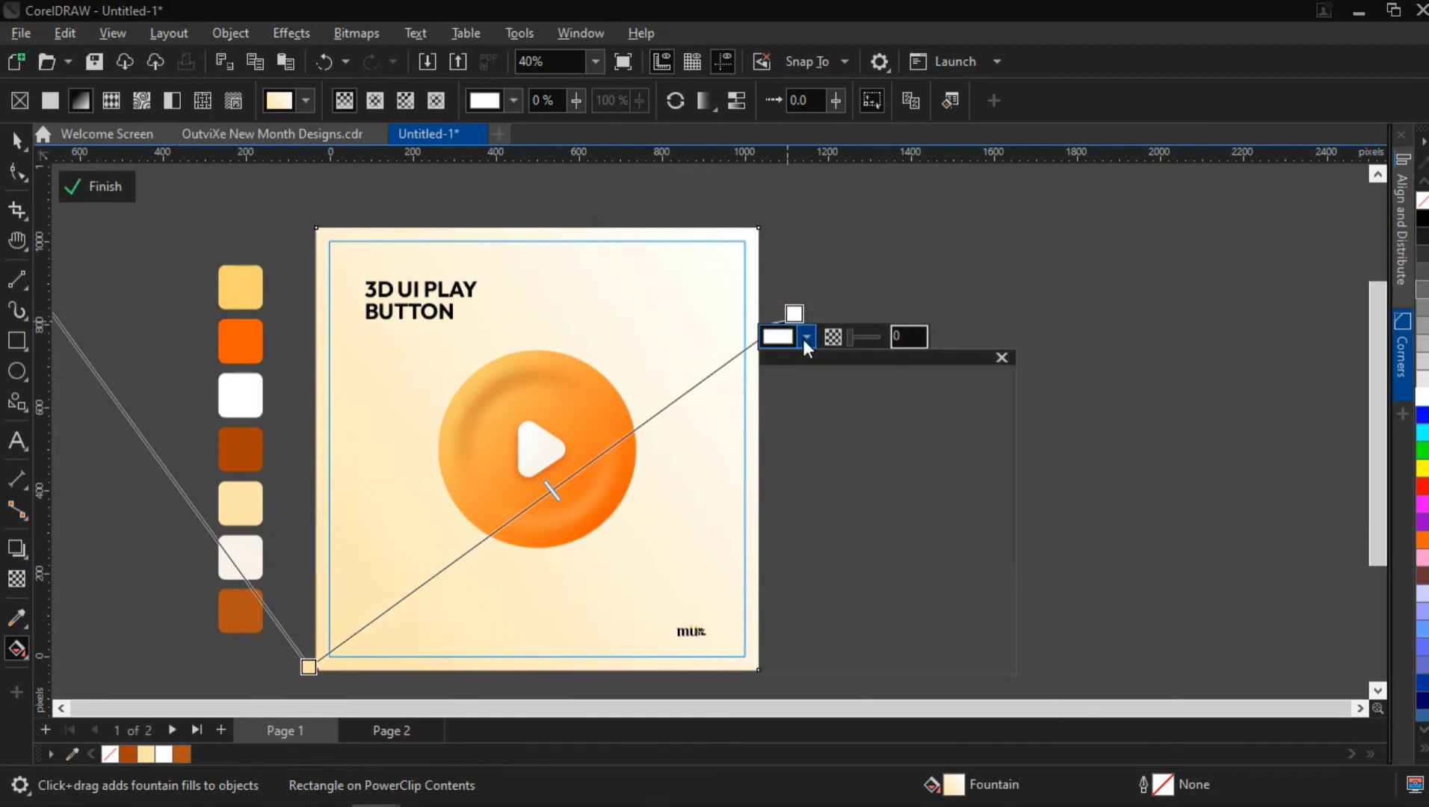
click(963, 646)
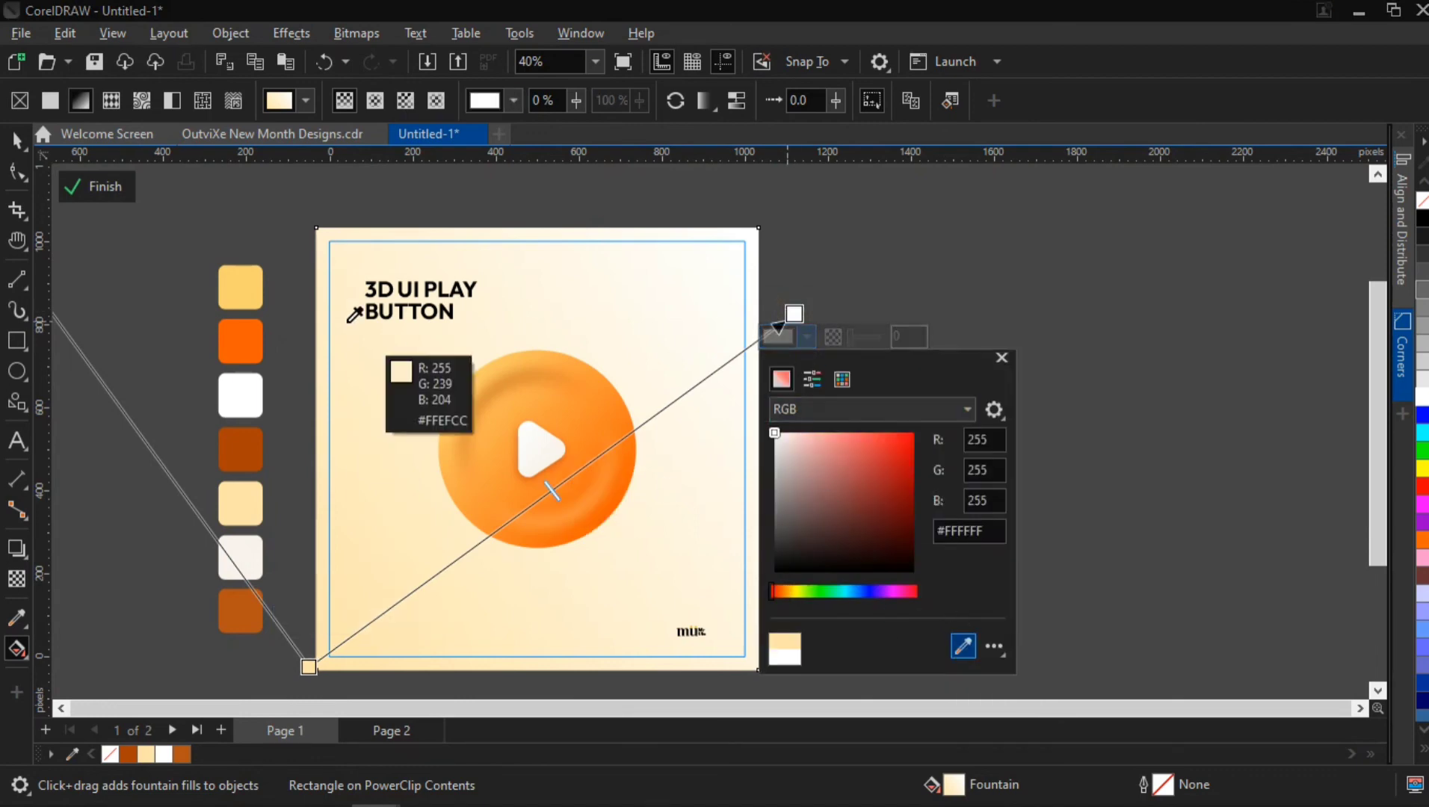
click(246, 290)
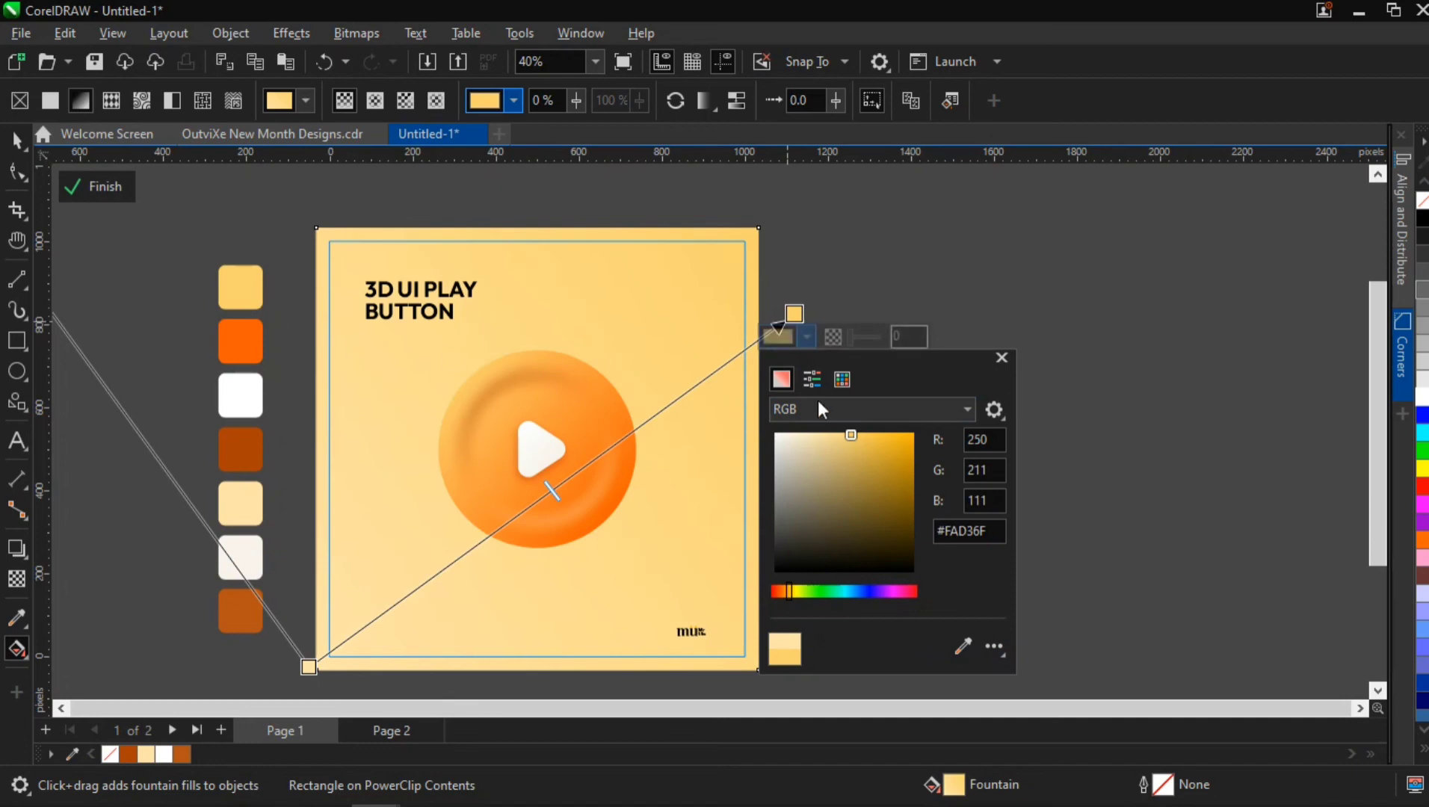
click(1001, 359)
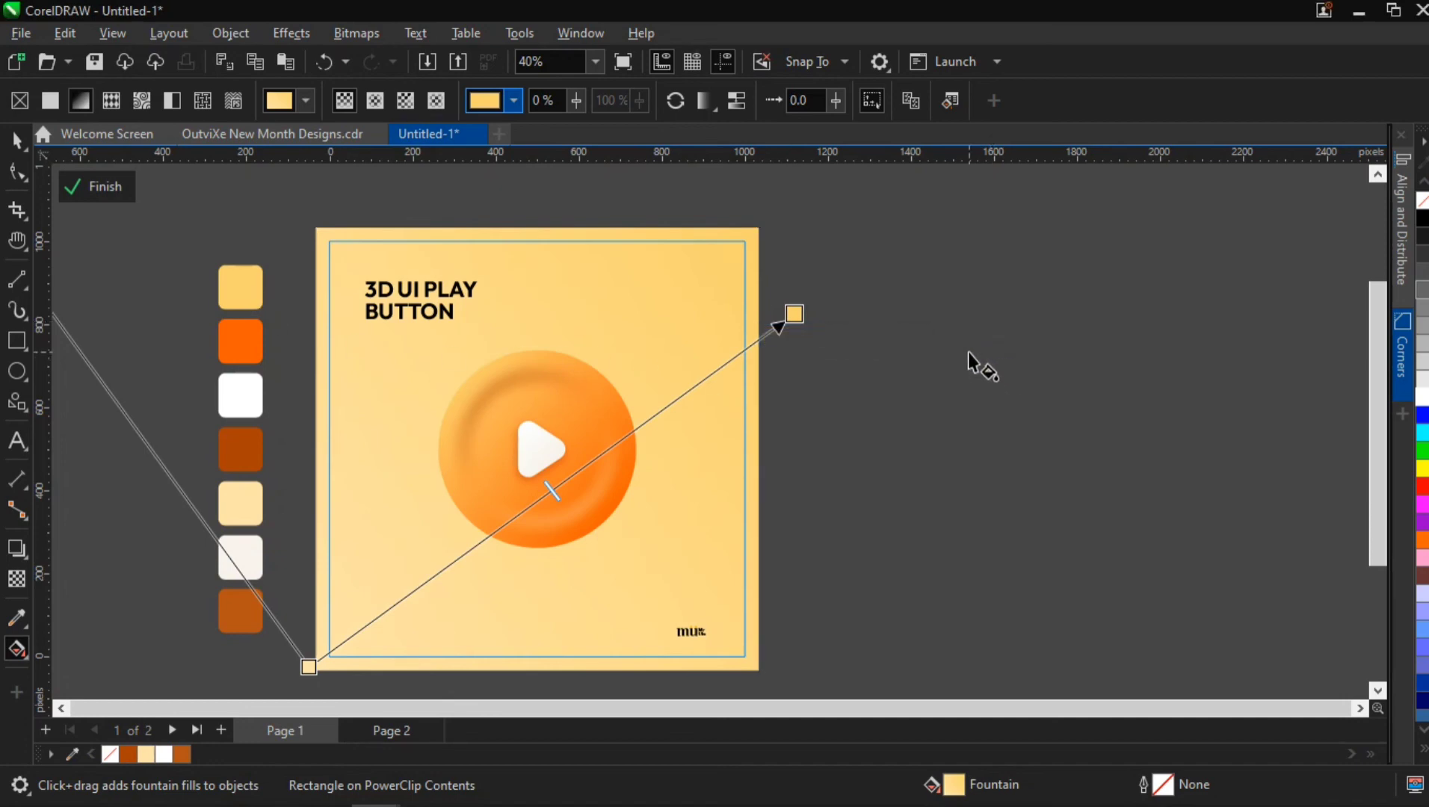
Set the end colour of the background's fountain fill to the off-white swatch (#F8F2EB).
click(793, 315)
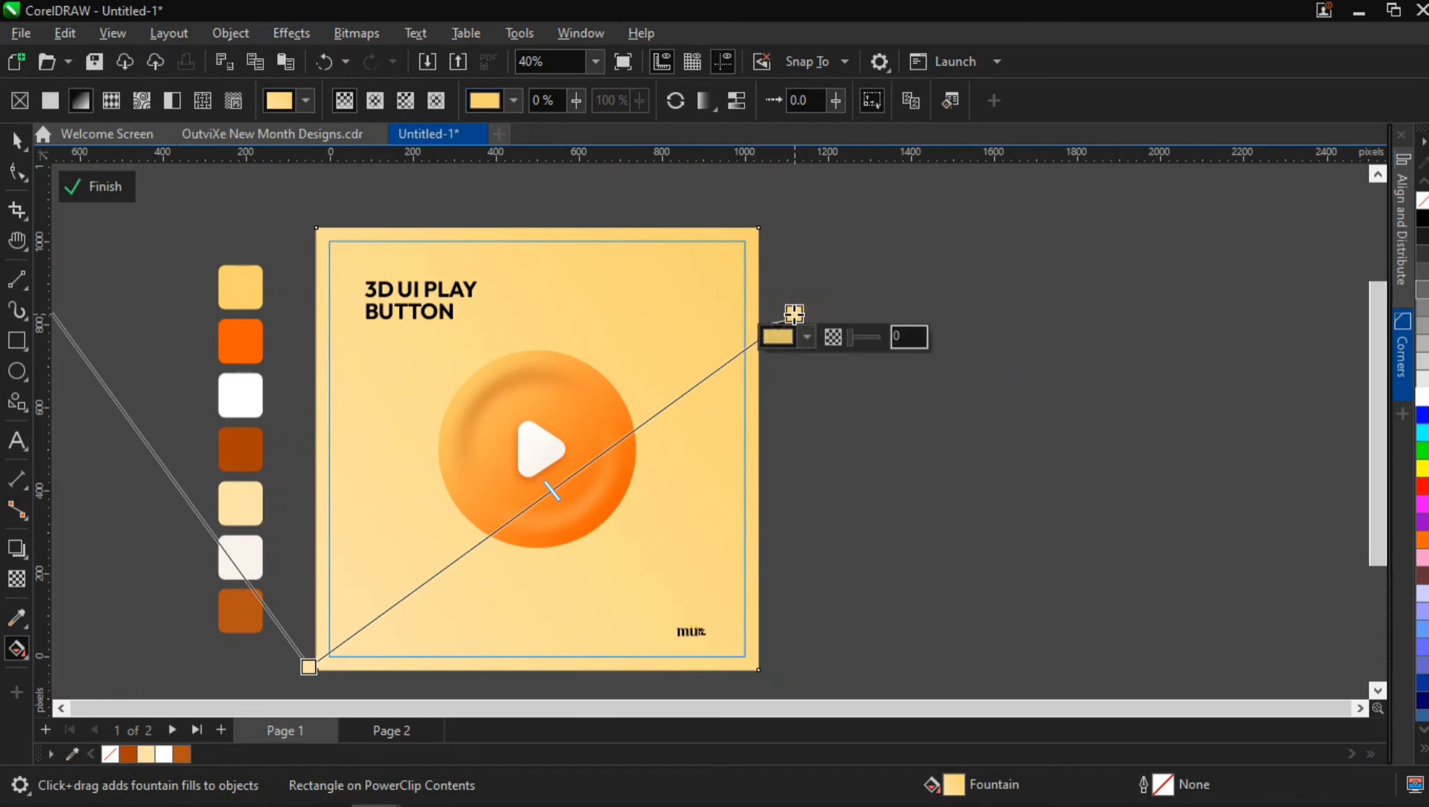
click(808, 339)
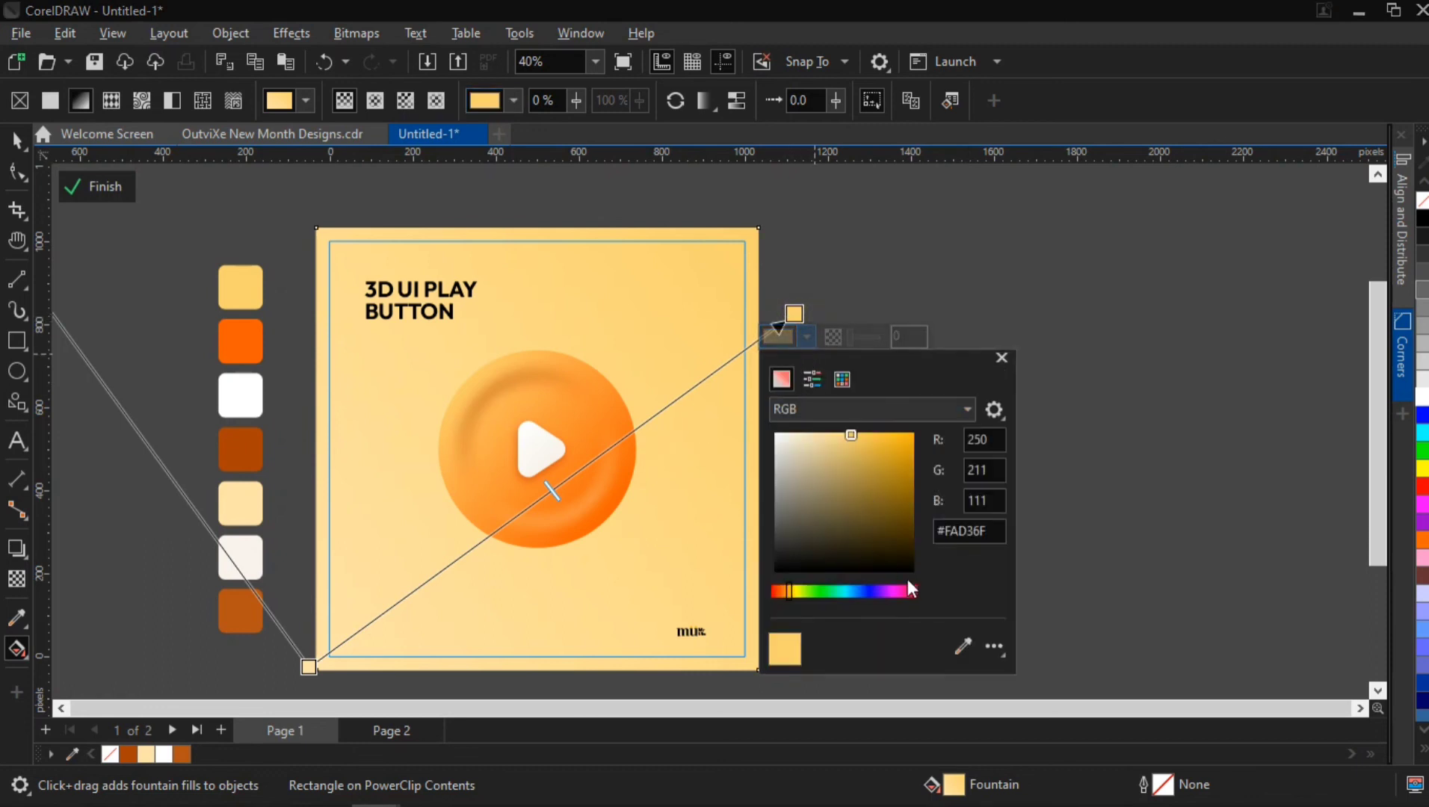
click(963, 649)
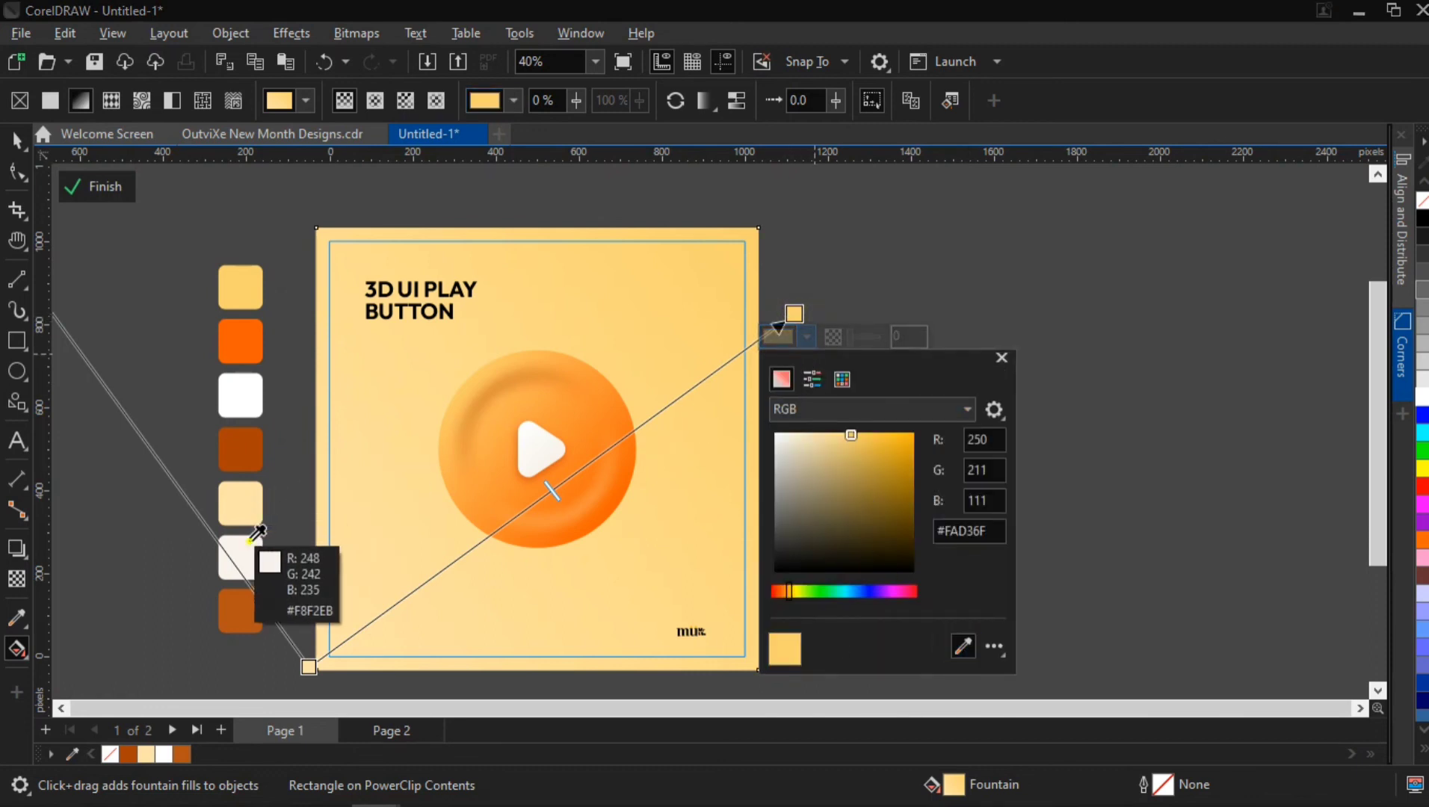
click(254, 553)
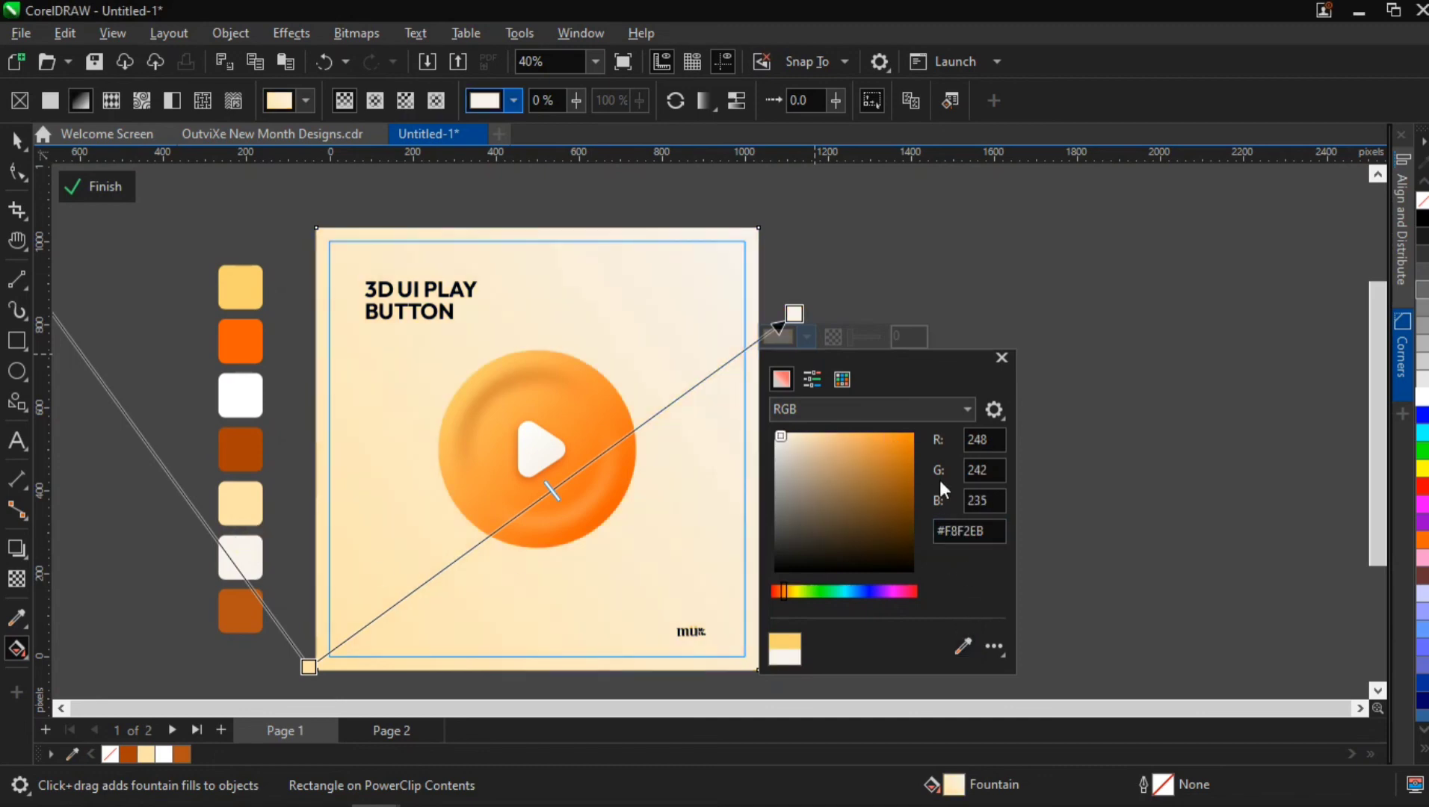
click(1002, 359)
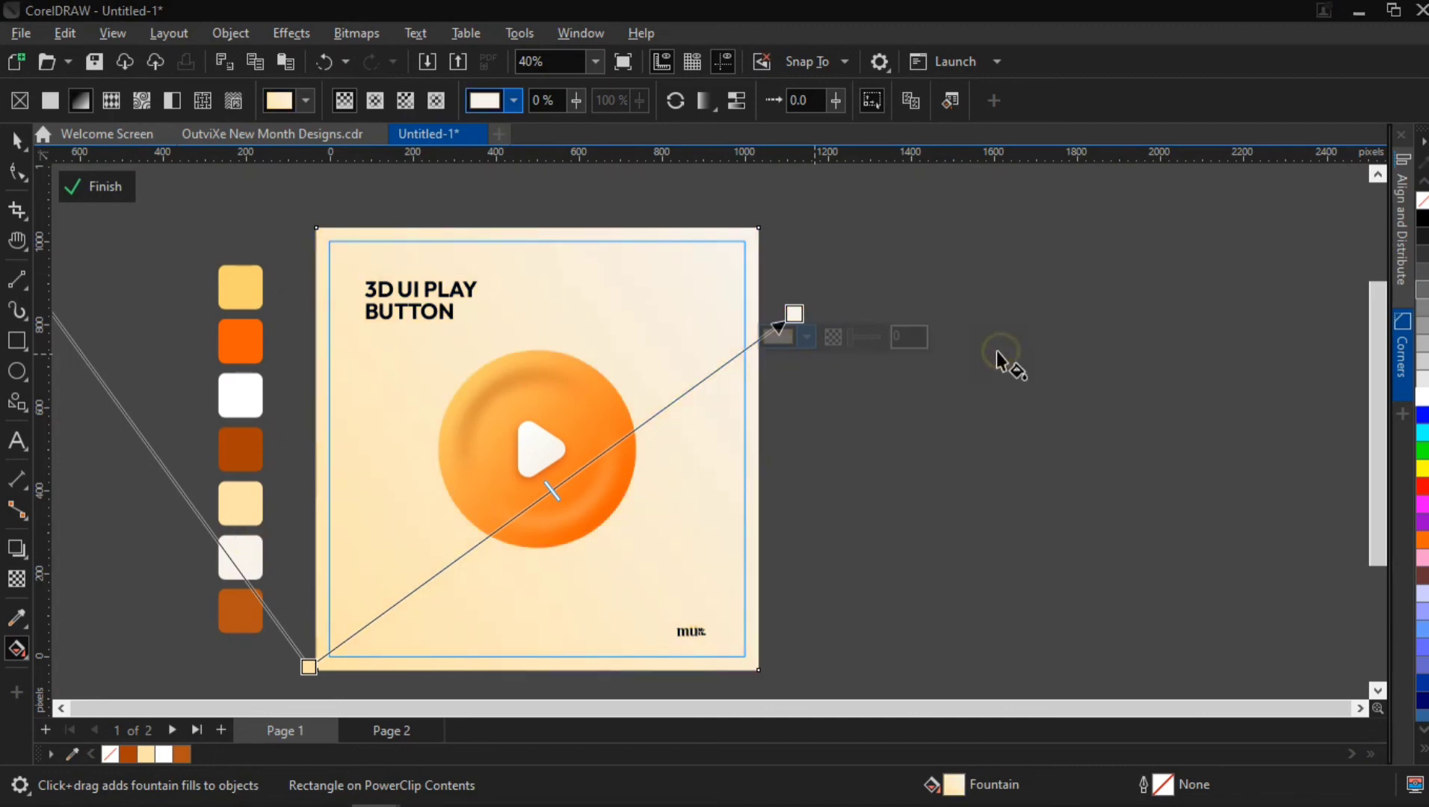
Add Gaussian noise with level 70 and density 70 to the background rectangle and finish editing the PowerClip contents.
click(15, 139)
click(292, 37)
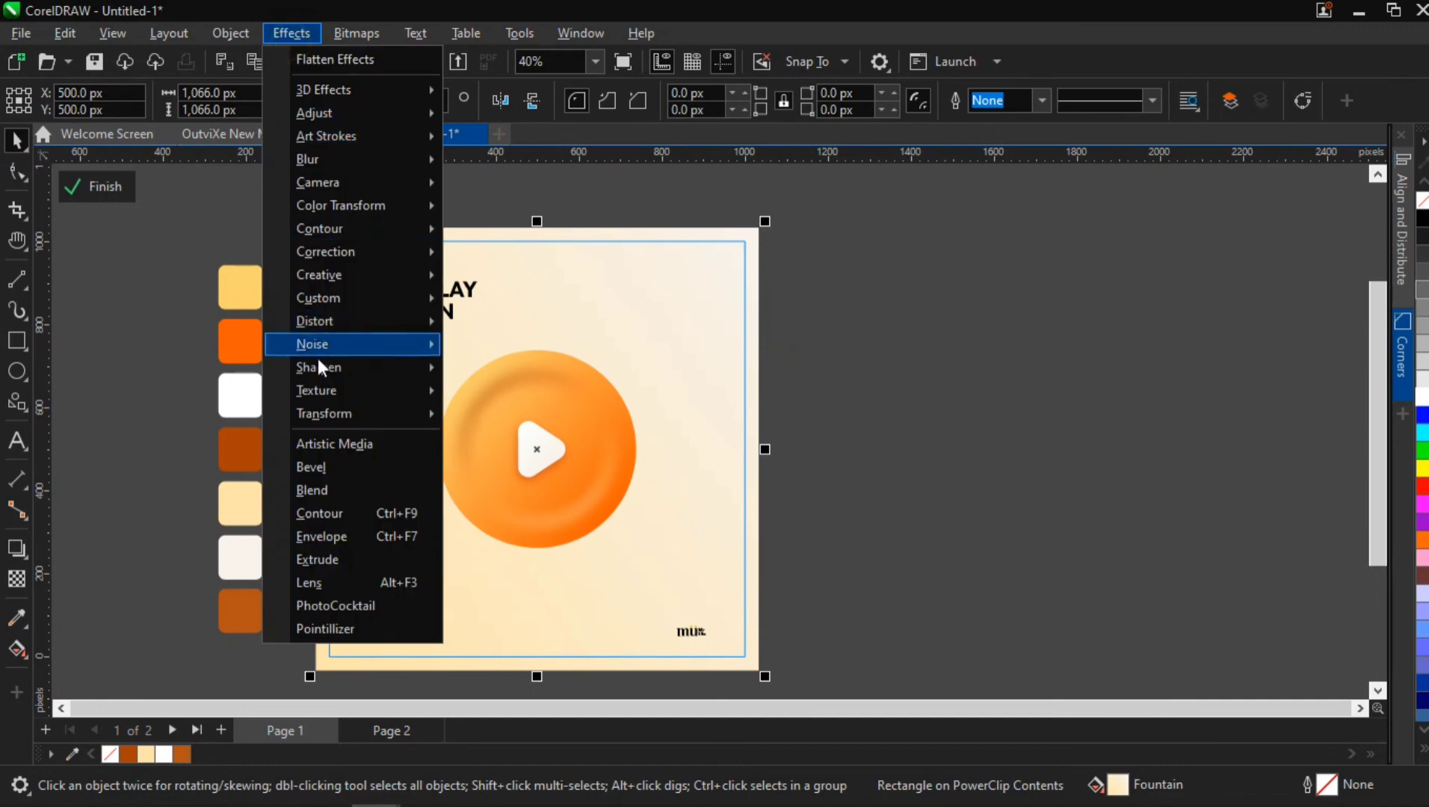
mouse_move(354, 350)
click(527, 373)
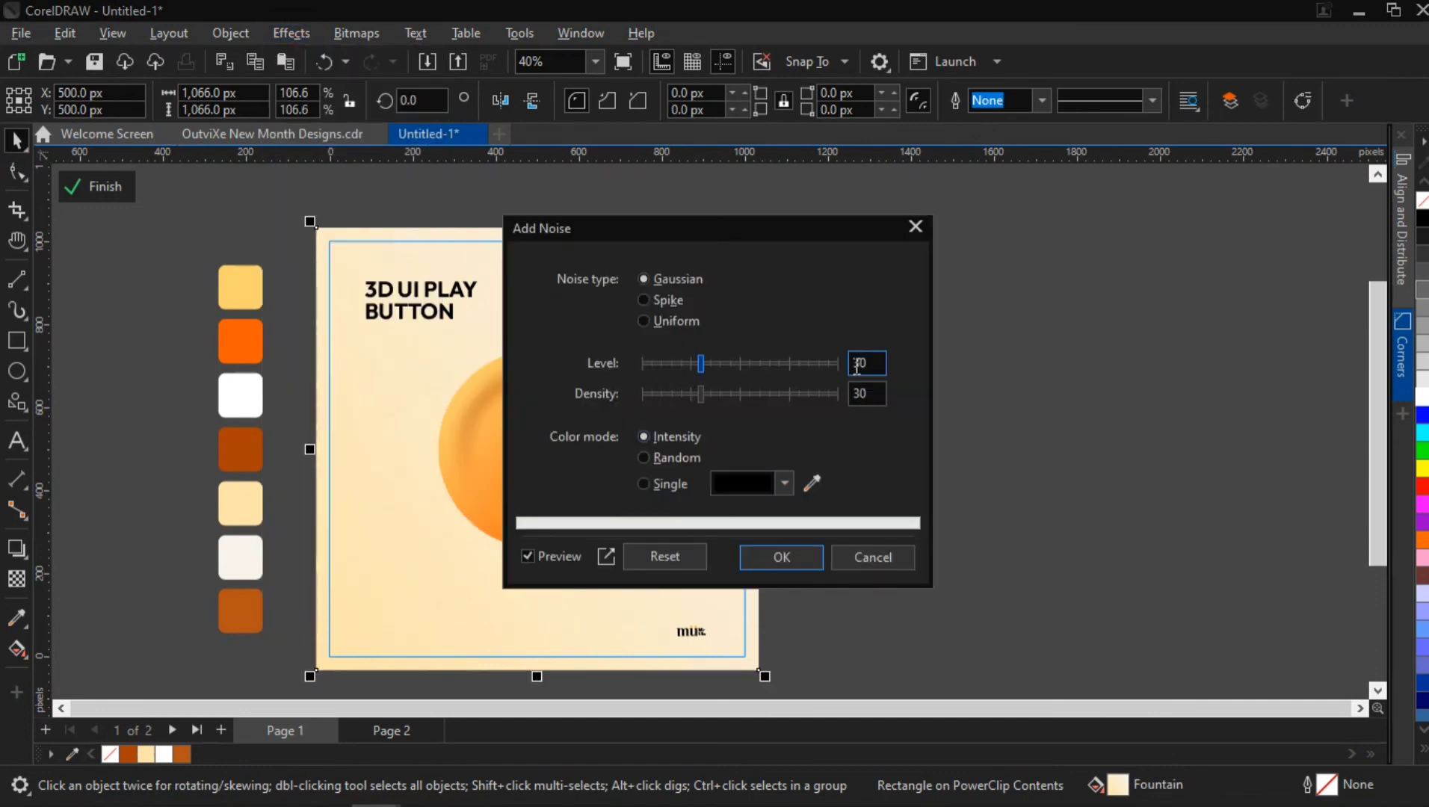
double_click(858, 366)
text(70)
double_click(856, 394)
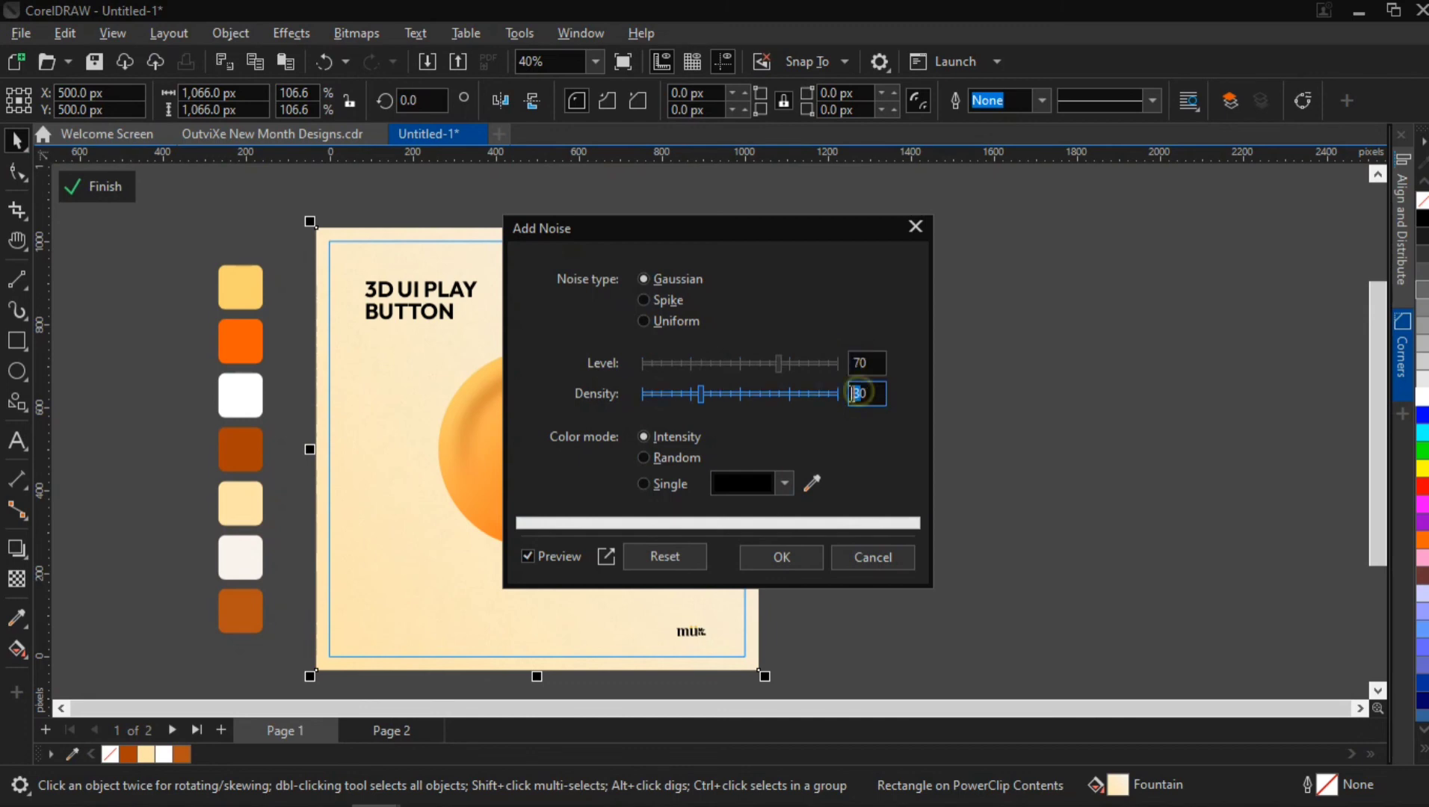
text(70)
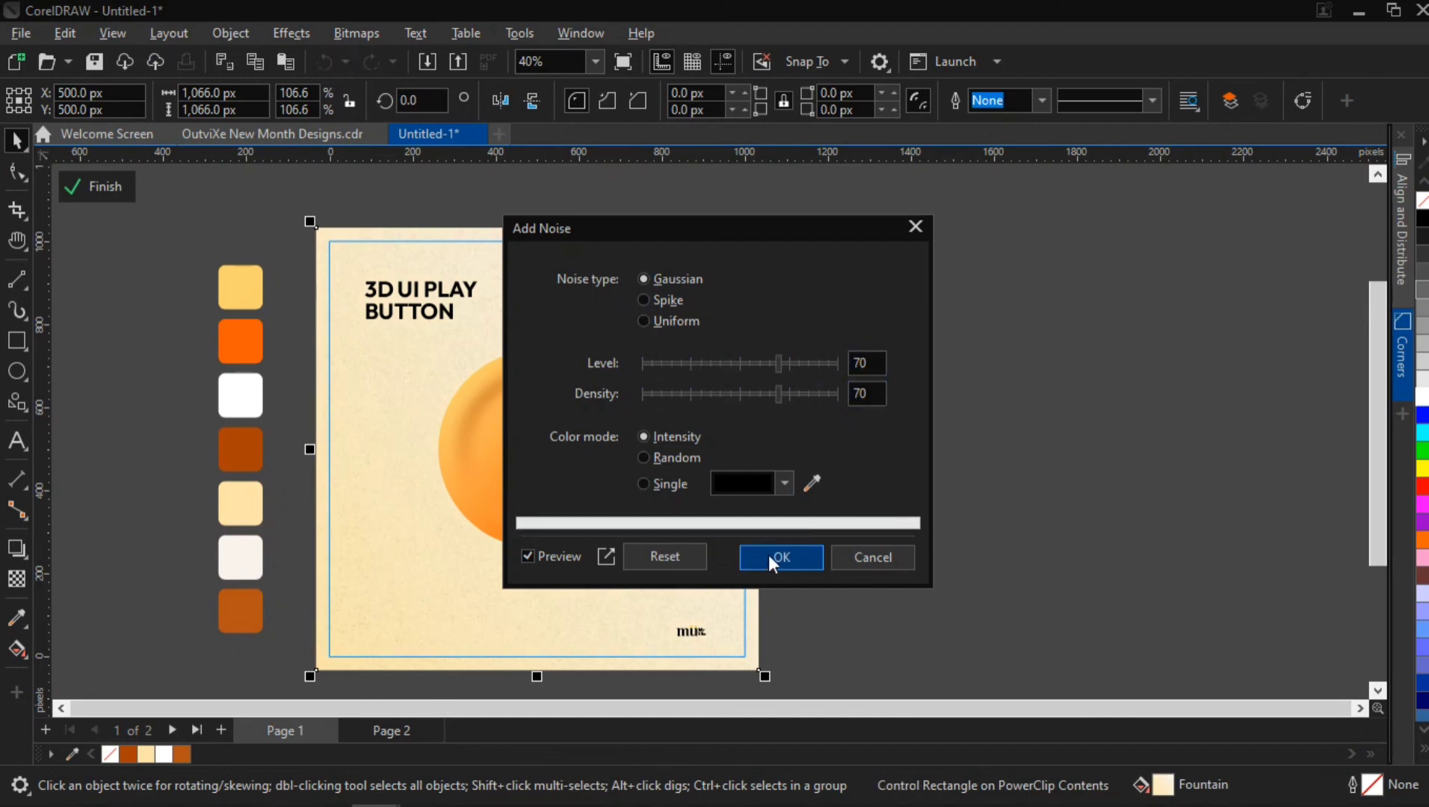
click(769, 555)
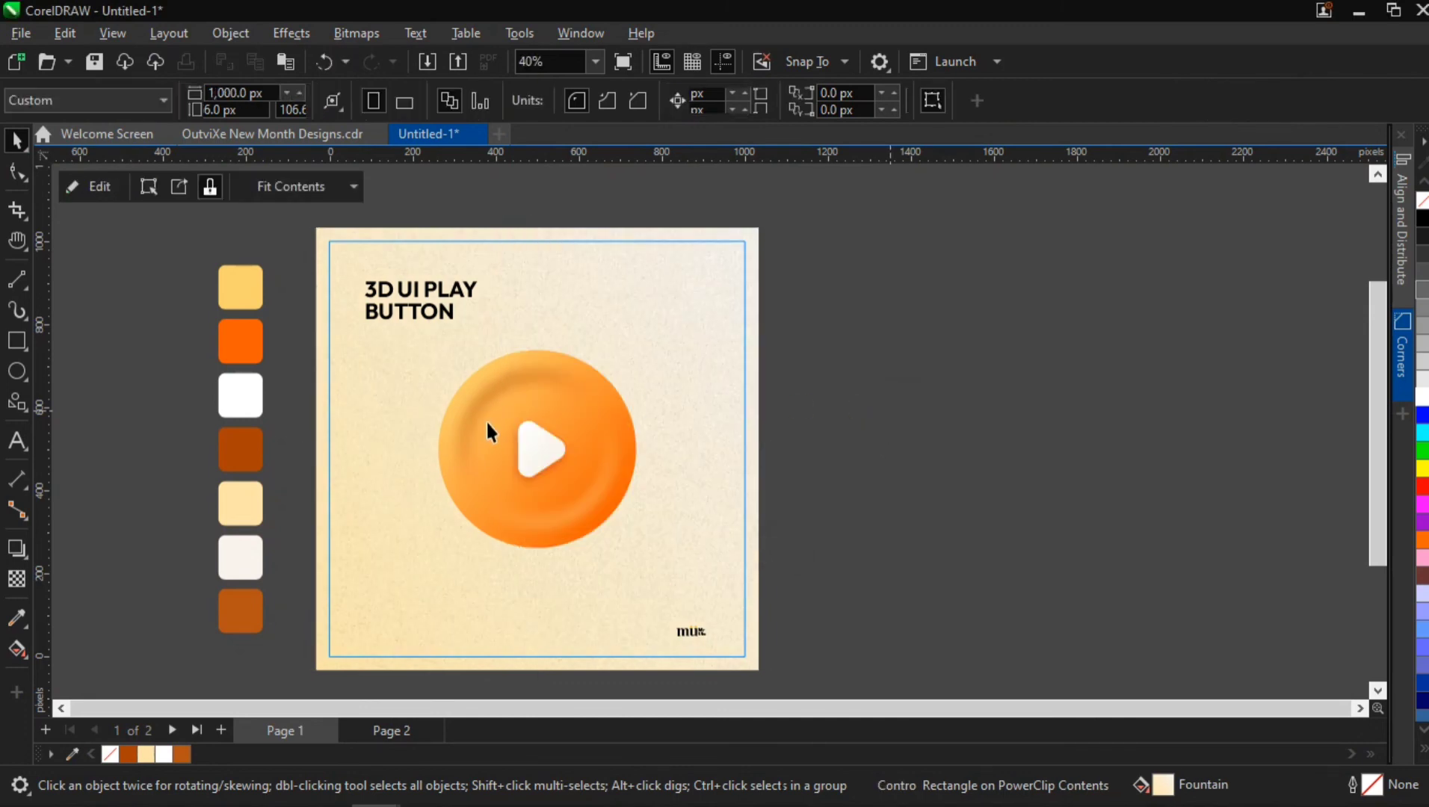
click(488, 432)
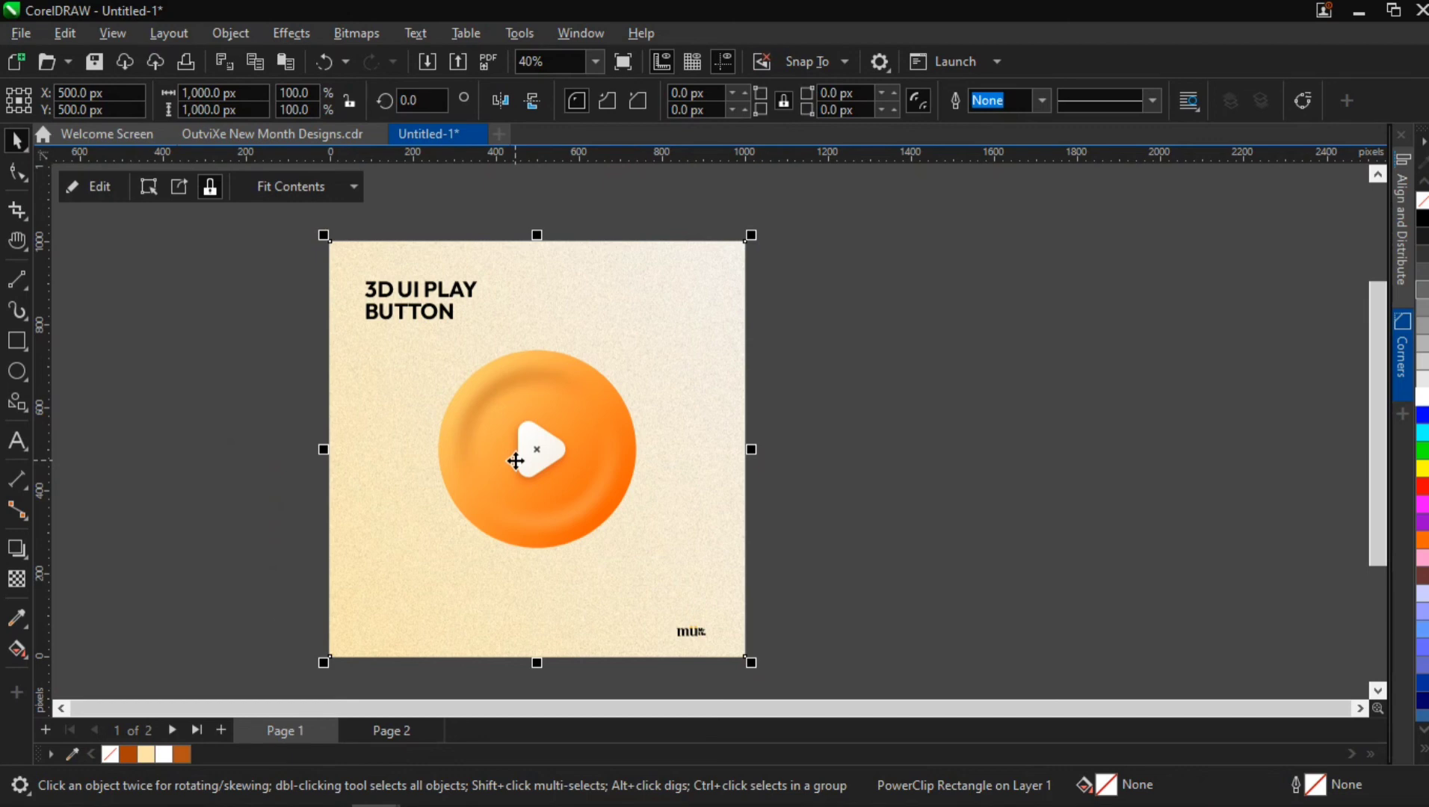
Reopen the PowerClip contents, scale the ring arcs' group inside the button down to 85.4 percent about its centre and deselect it.
drag(516, 461, 533, 443)
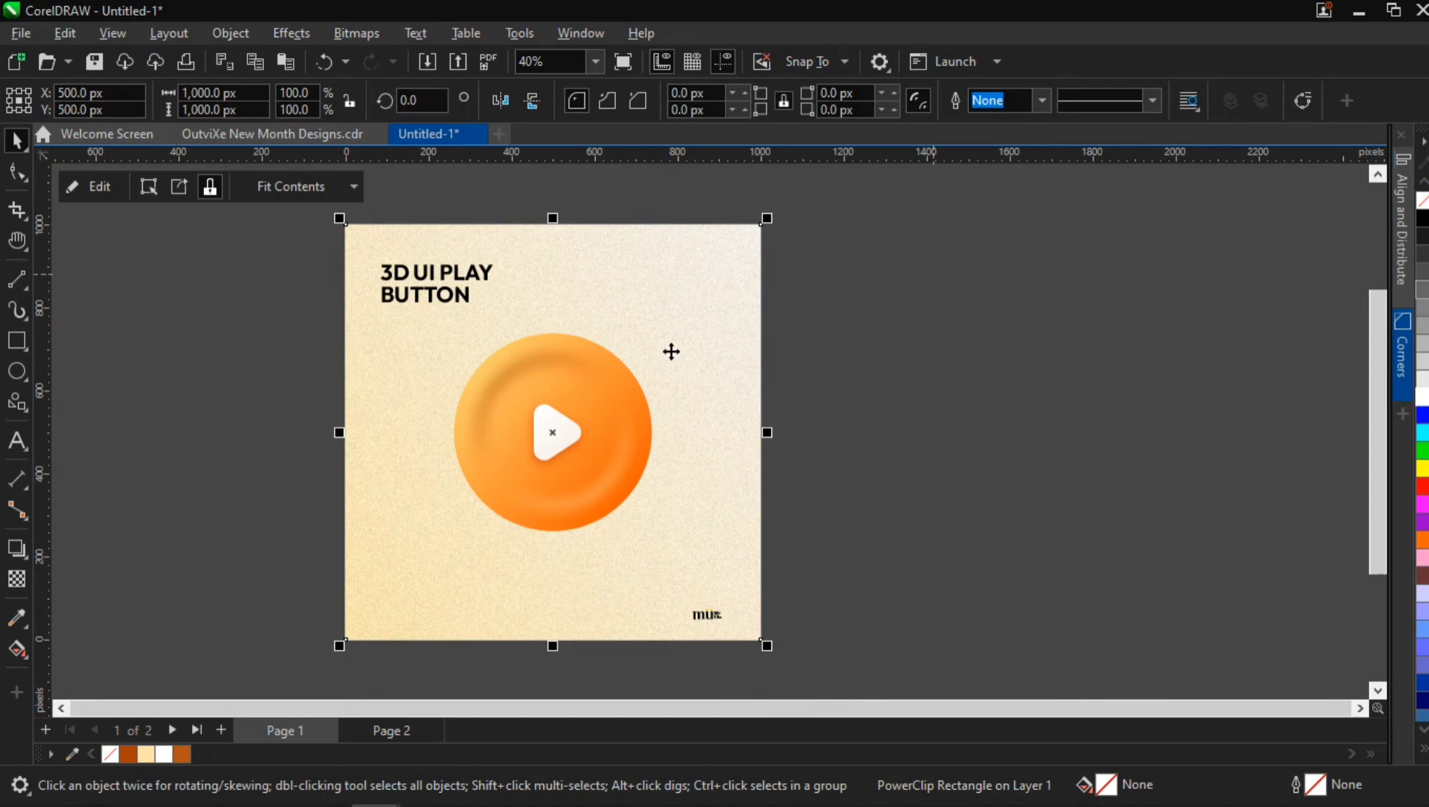
double_click(598, 356)
click(591, 361)
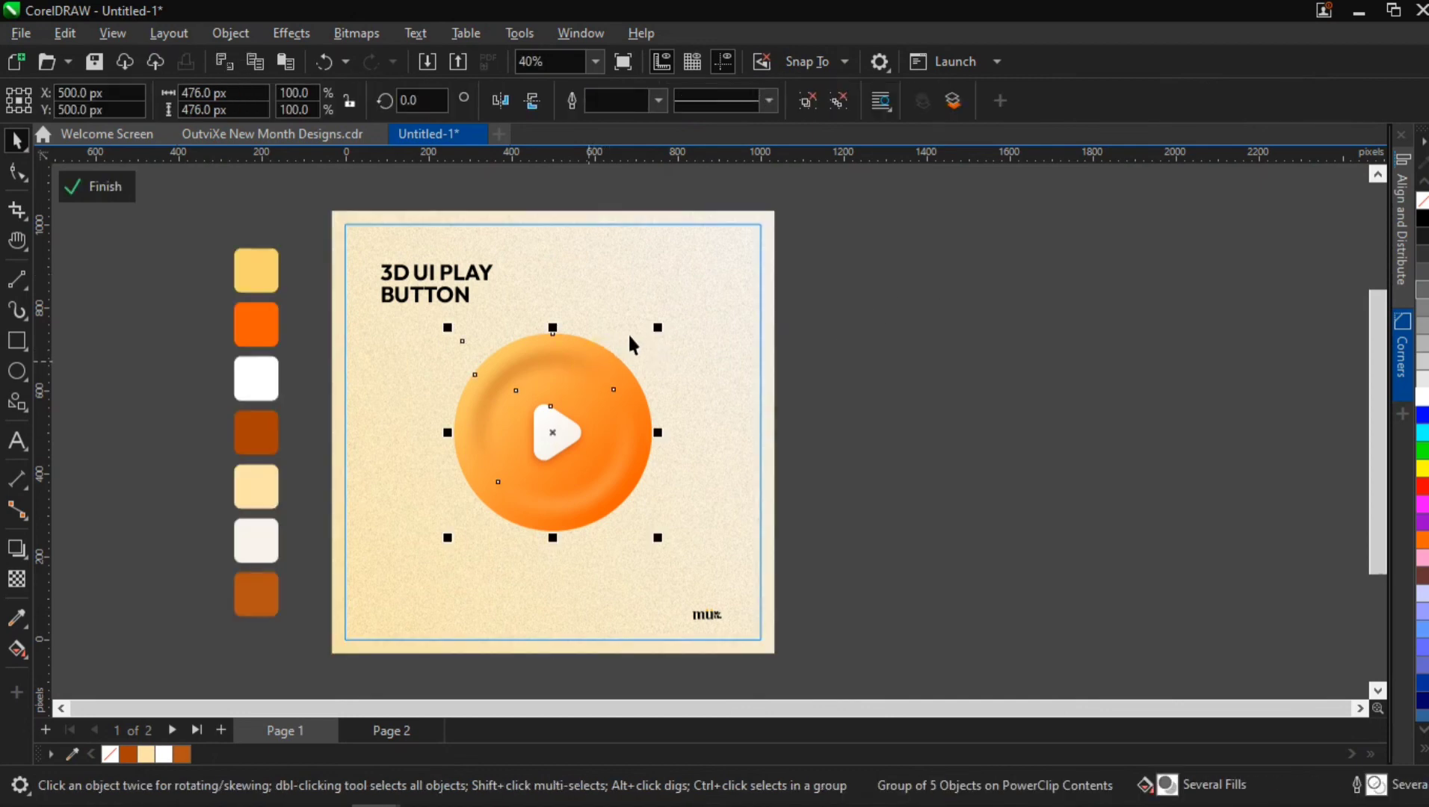
ctrl+click(598, 360)
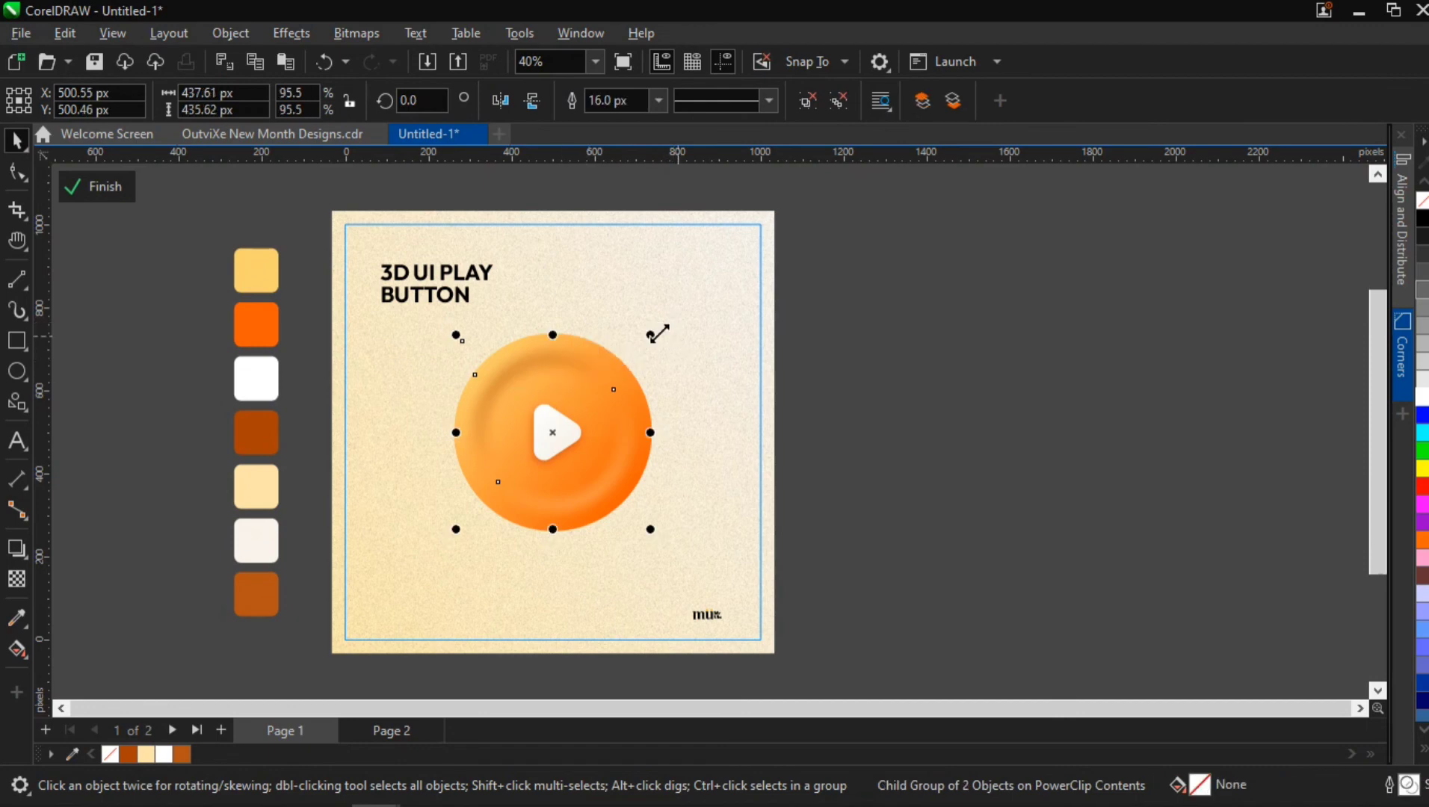
drag(657, 334, 640, 334)
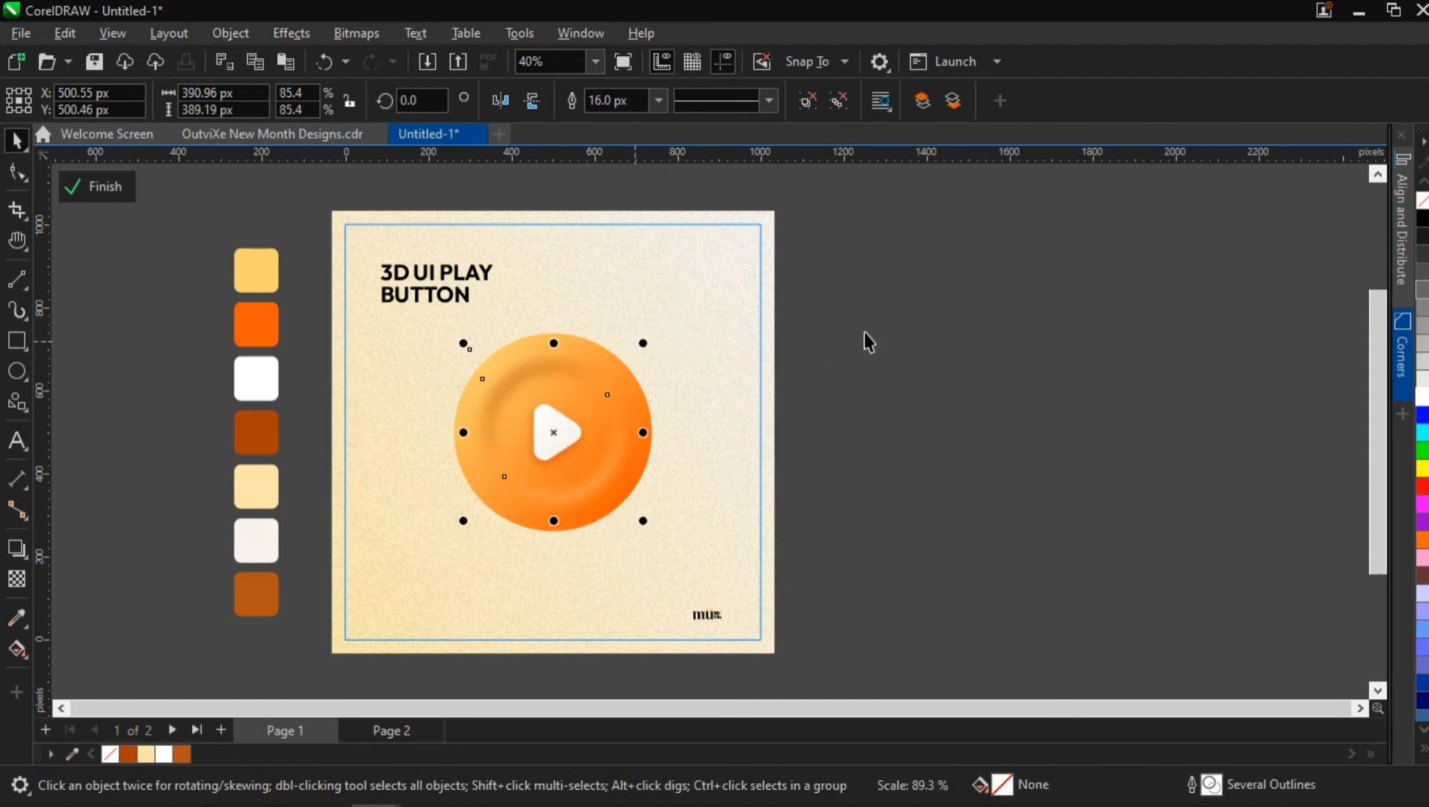
click(869, 332)
Enlarge the ring arcs' group to 89.8 percent about its centre, deselect it and finish editing the PowerClip contents.
scroll(605, 443, up, 1)
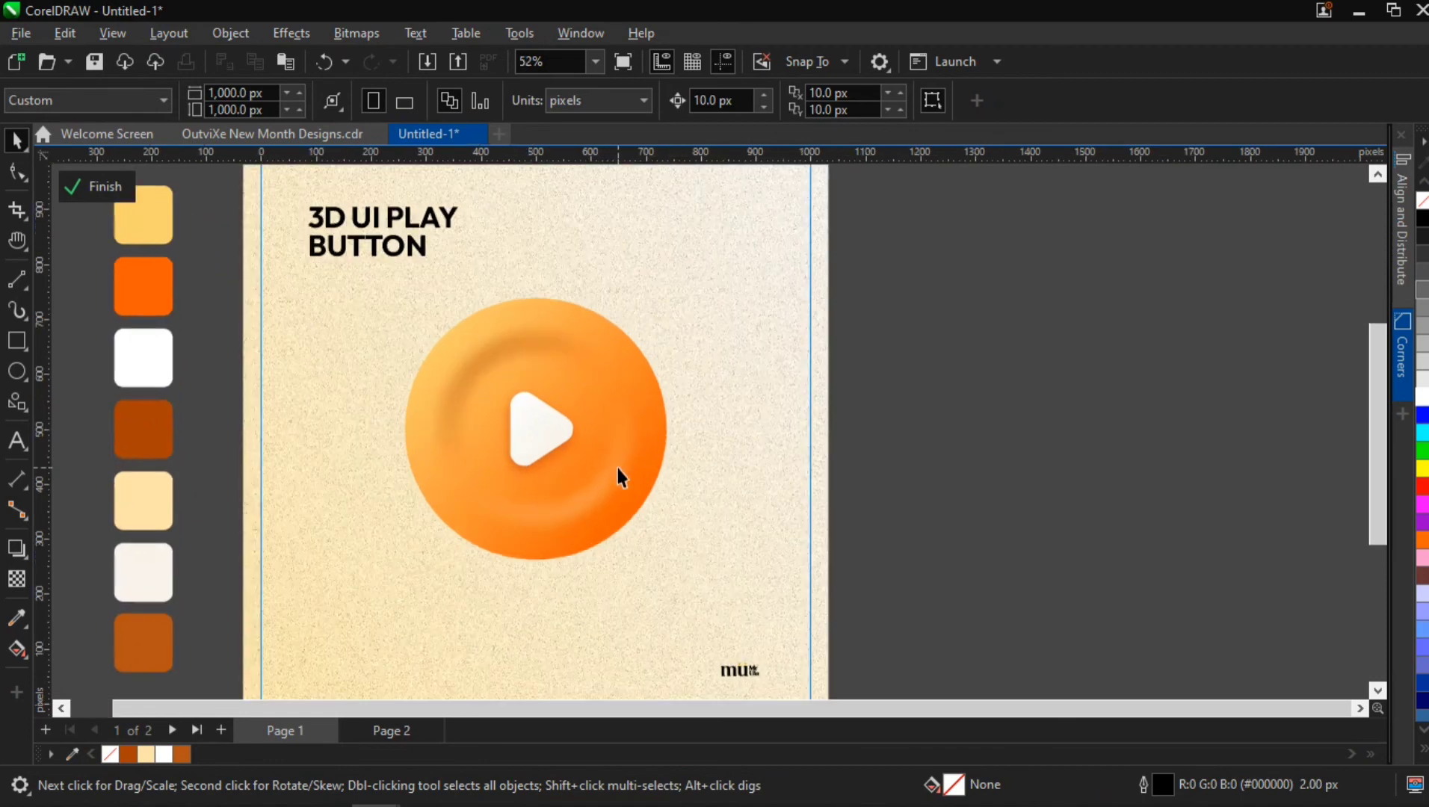
ctrl+click(617, 467)
drag(654, 543, 660, 552)
scroll(736, 497, down, 1)
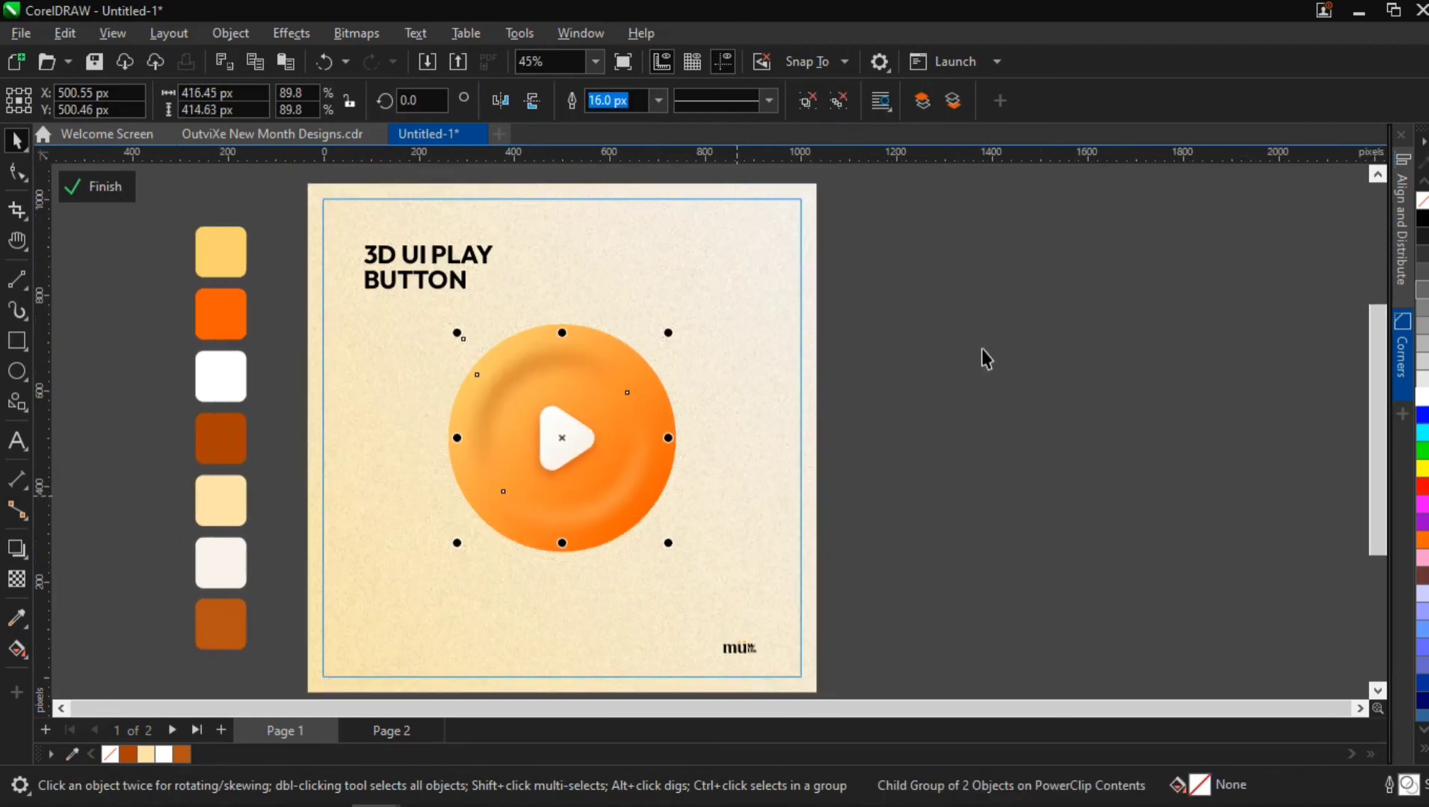
drag(701, 436, 657, 422)
scroll(668, 443, down, 1)
click(898, 315)
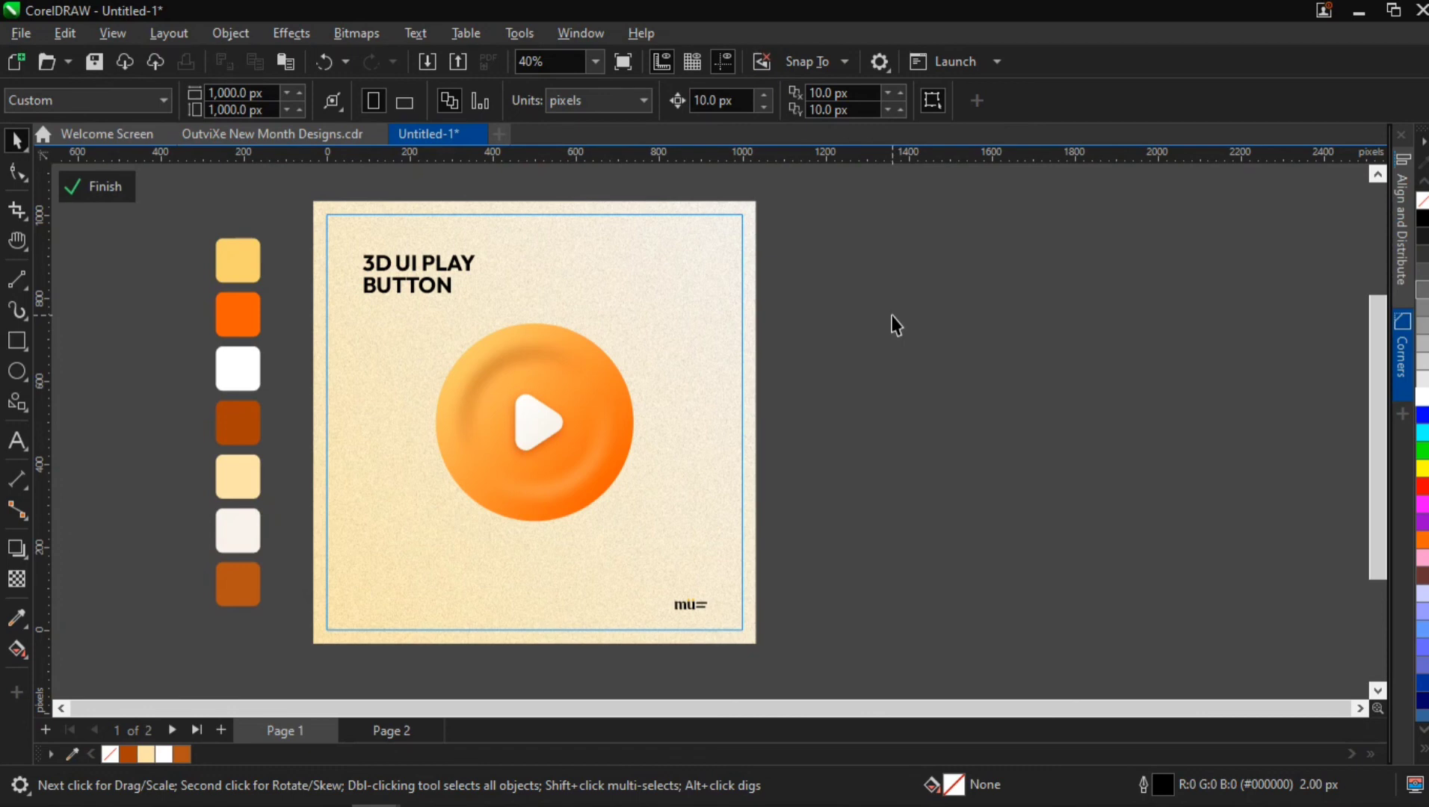
ctrl+click(893, 316)
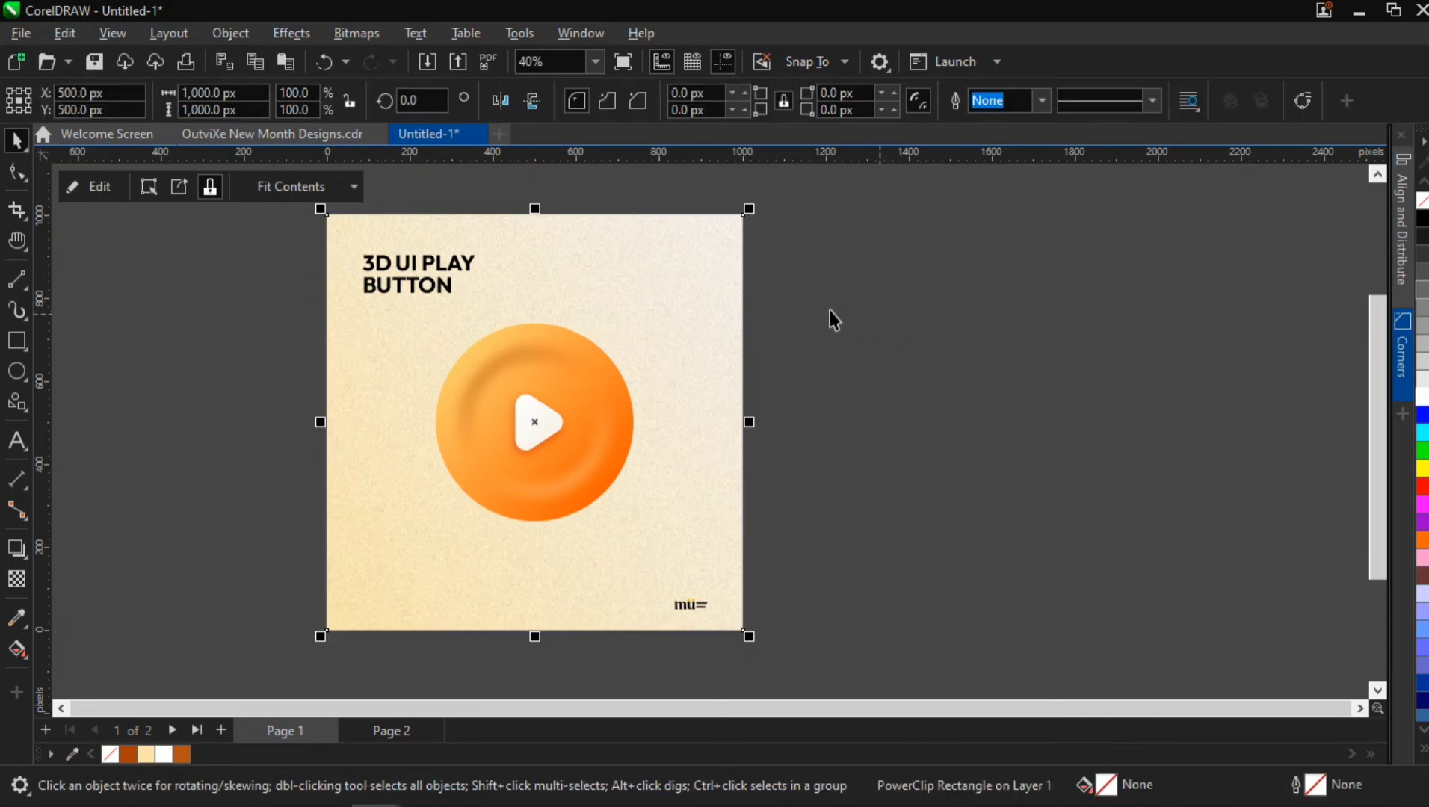